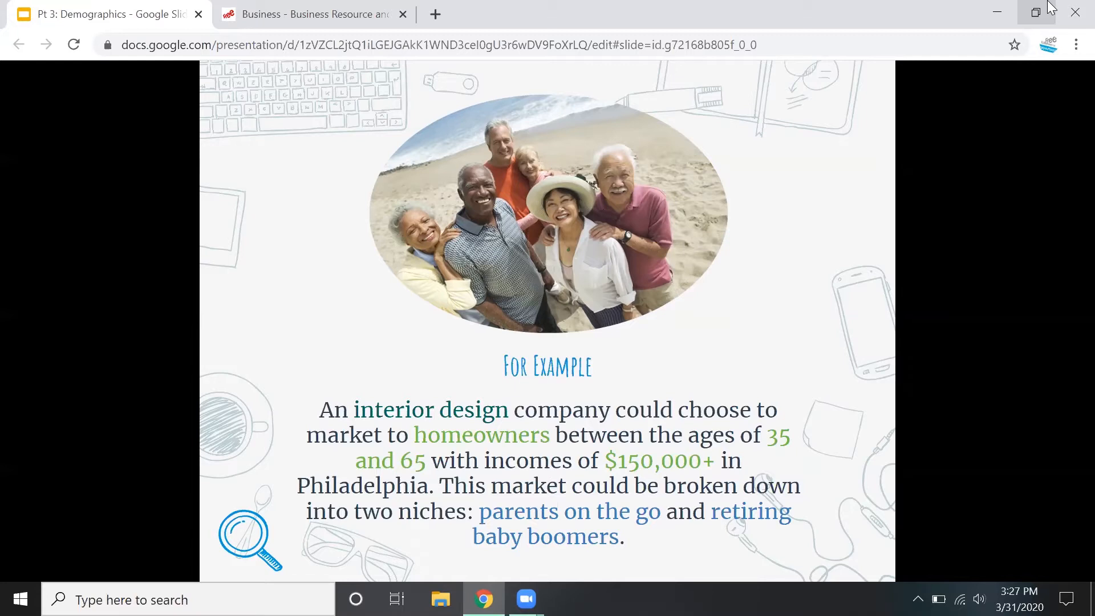
# Advance the demographics presentation to the Reference USA: U.S. Consumers/Lifestyles slide
pyautogui.press('Right')
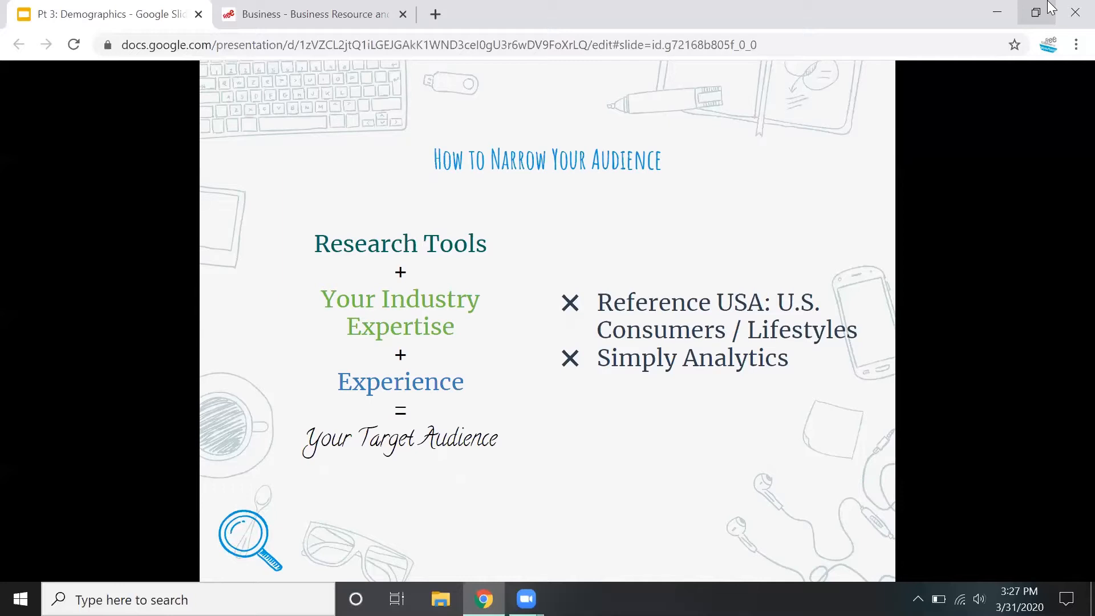
pyautogui.press('Right')
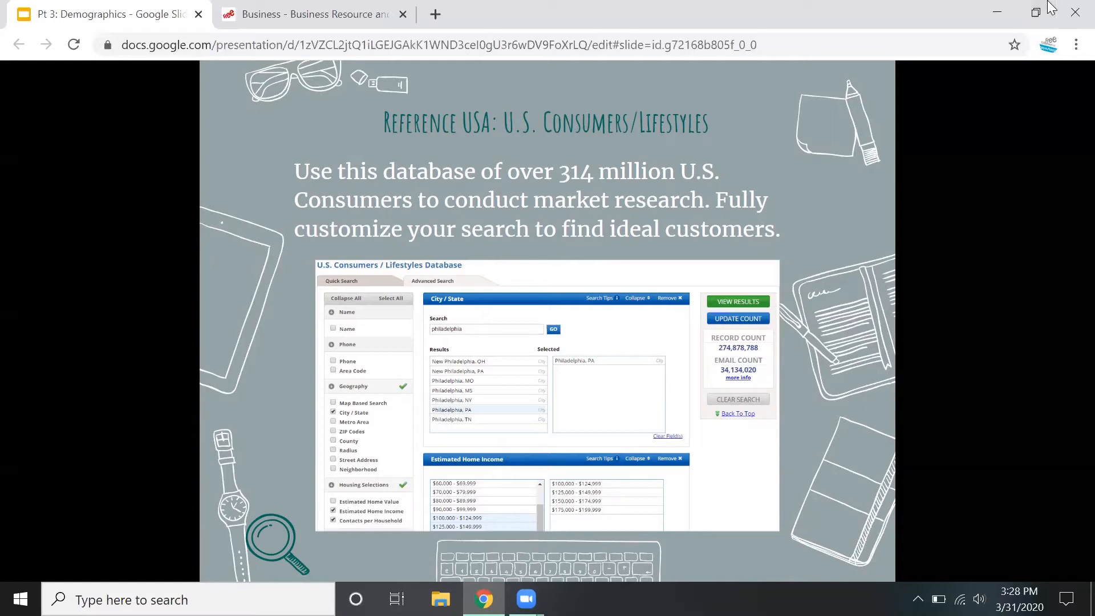
# Switch to the Free Library's Business page and open its collection of premier business databases
pyautogui.click(297, 7)
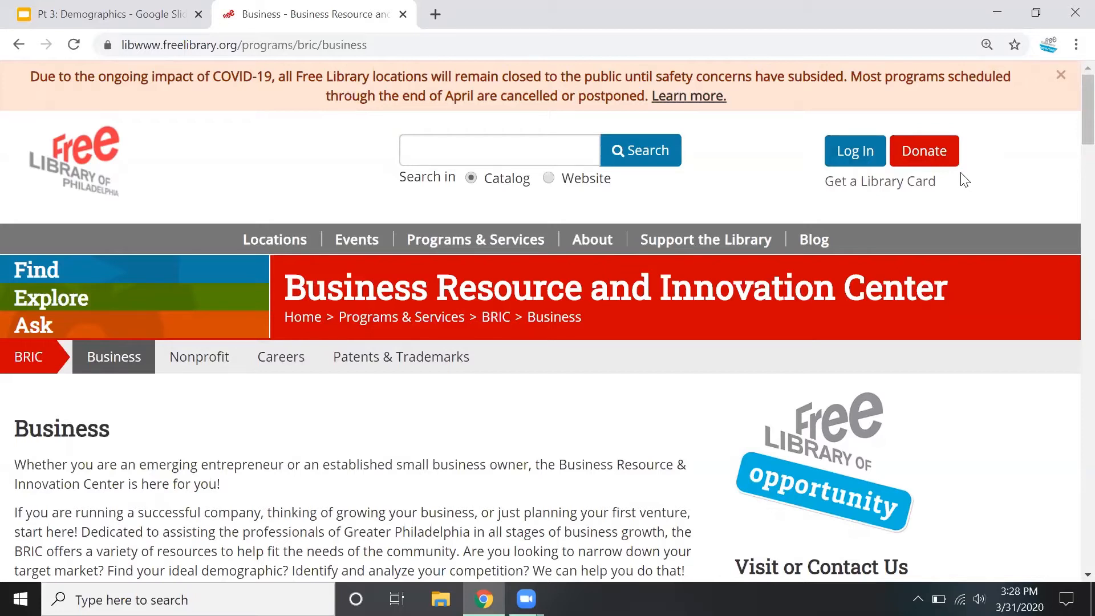
pyautogui.scroll(-10, 752, 333)
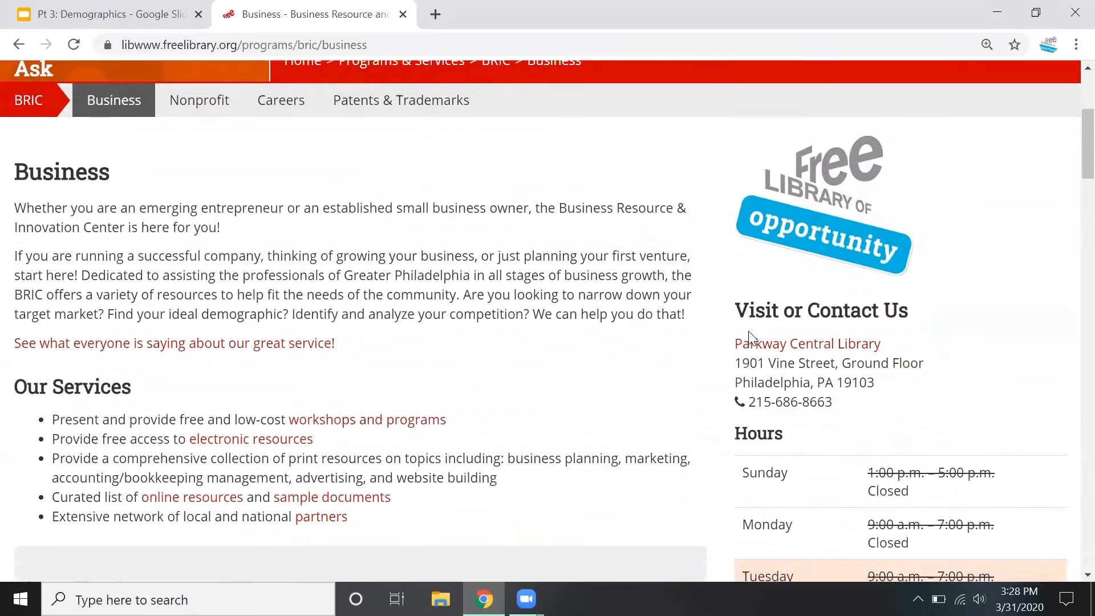
pyautogui.scroll(-15, 749, 333)
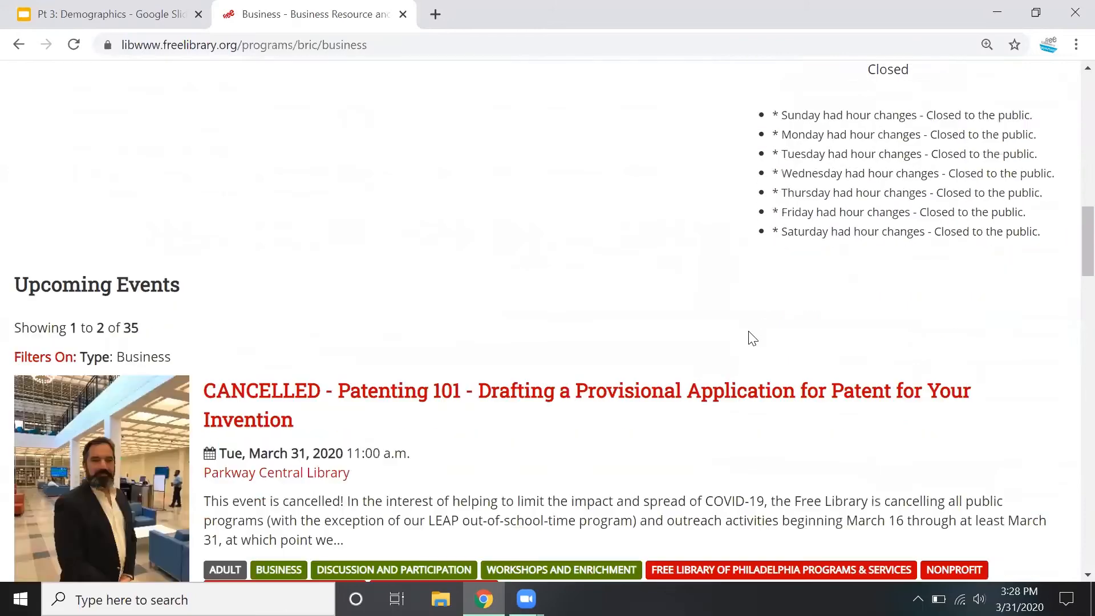
pyautogui.scroll(-9, 748, 331)
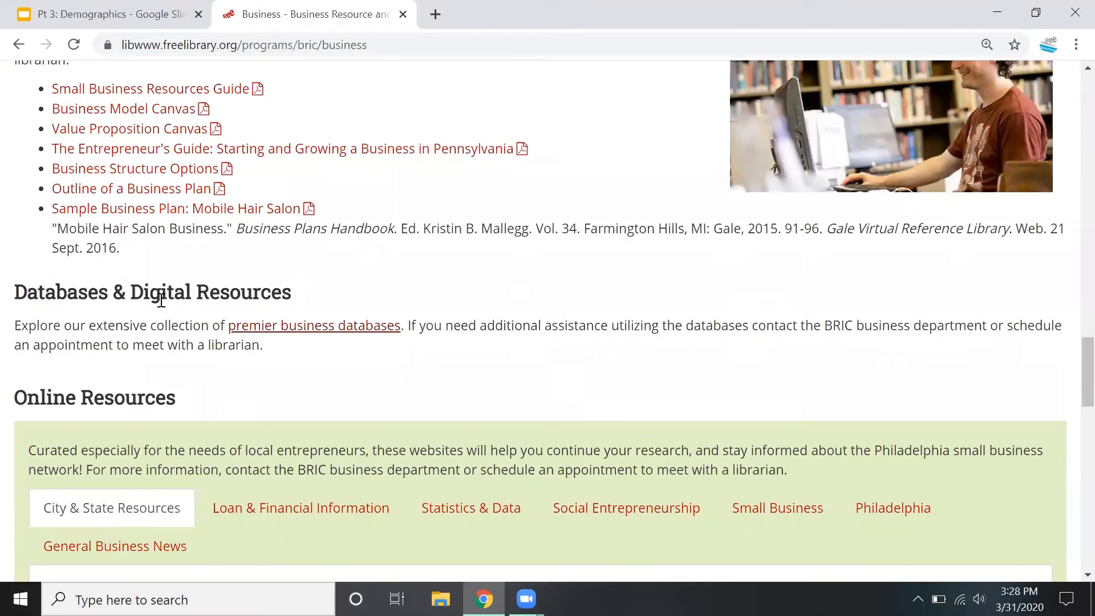
pyautogui.click(272, 334)
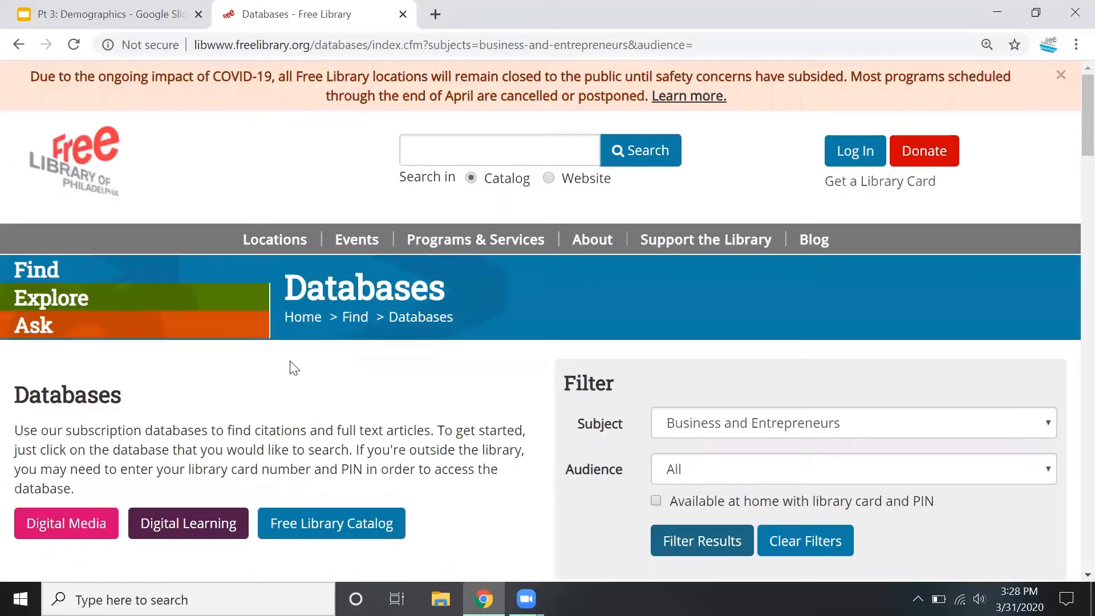
# Find Reference USA in the business and entrepreneurs database list and open it in a new tab
pyautogui.scroll(-1, 294, 368)
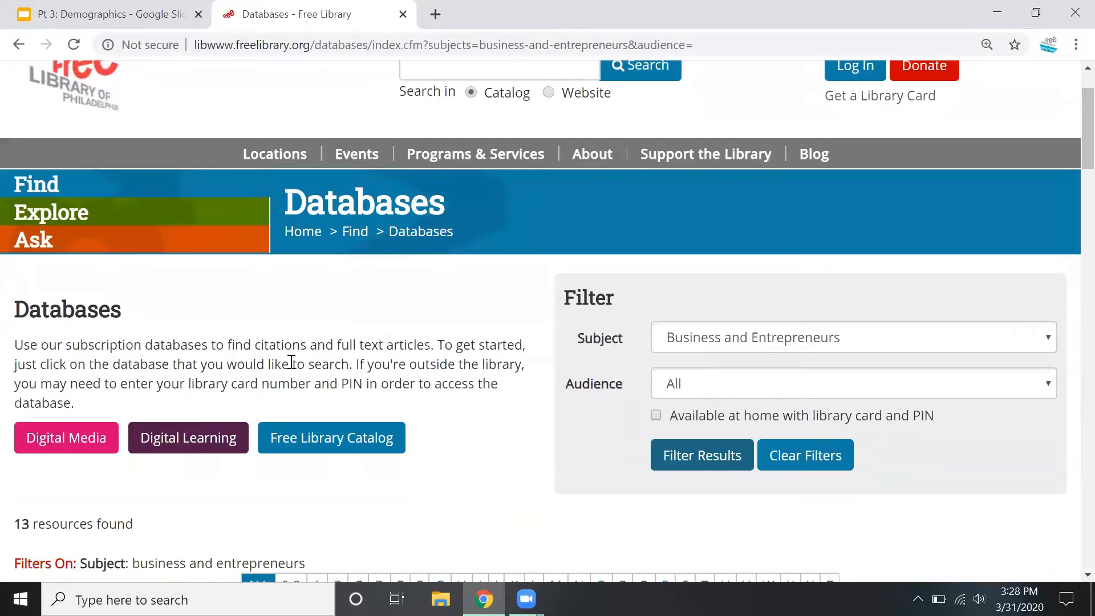
pyautogui.scroll(-1, 291, 362)
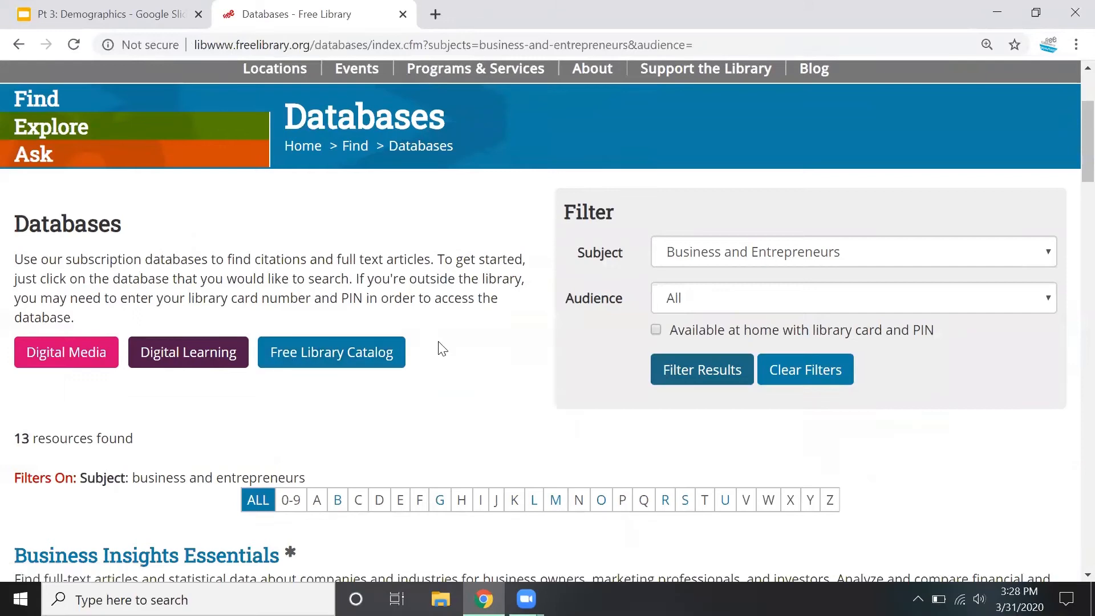
pyautogui.scroll(-2, 442, 349)
pyautogui.scroll(-2, 440, 345)
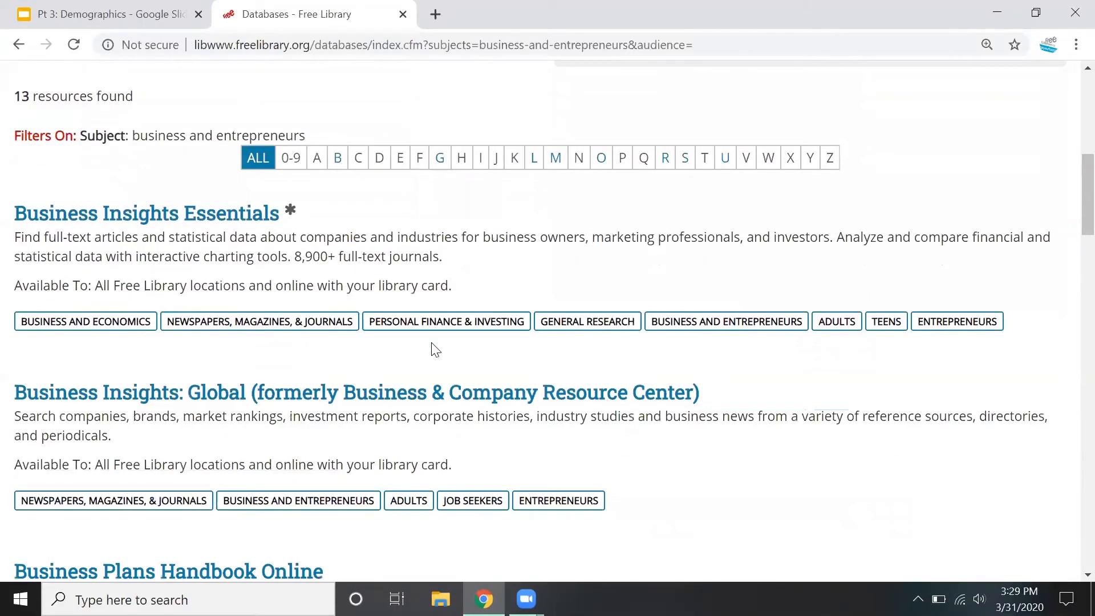
pyautogui.scroll(-6, 435, 349)
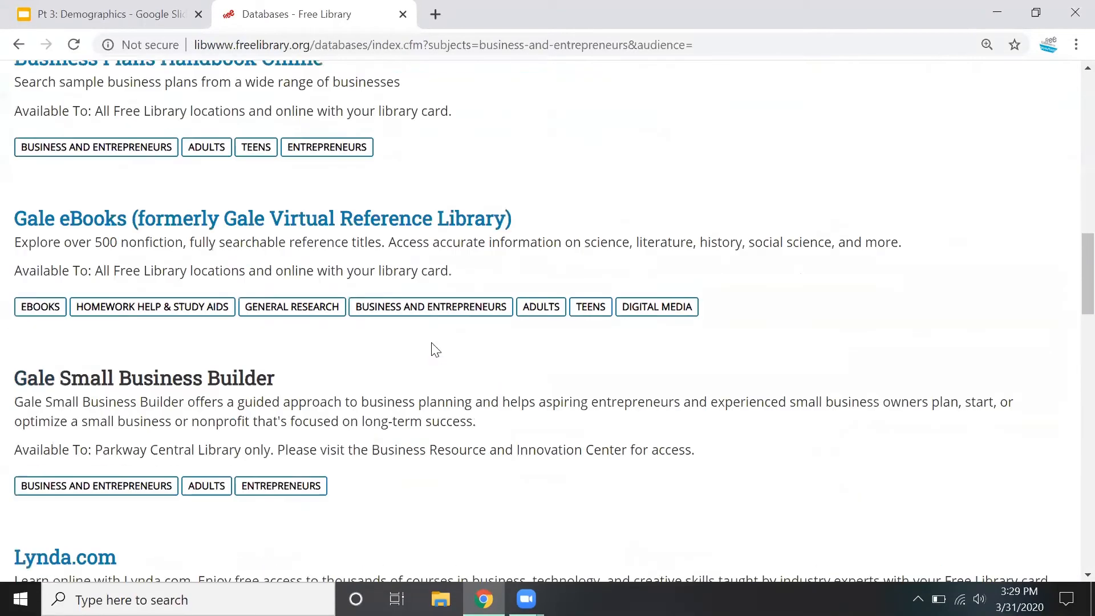
pyautogui.scroll(-9, 435, 349)
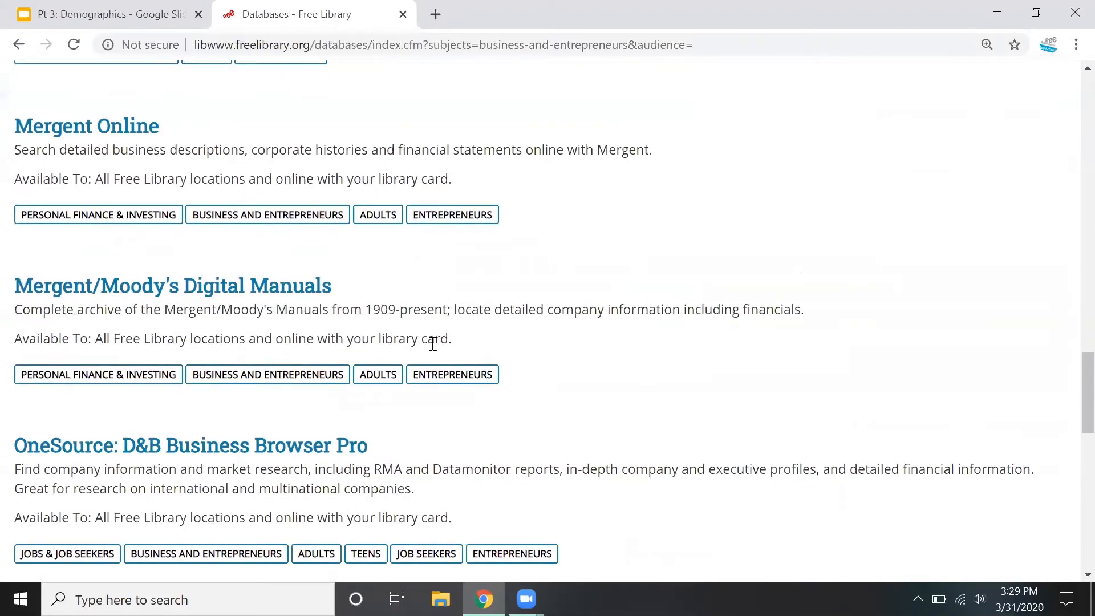
pyautogui.scroll(-4, 433, 344)
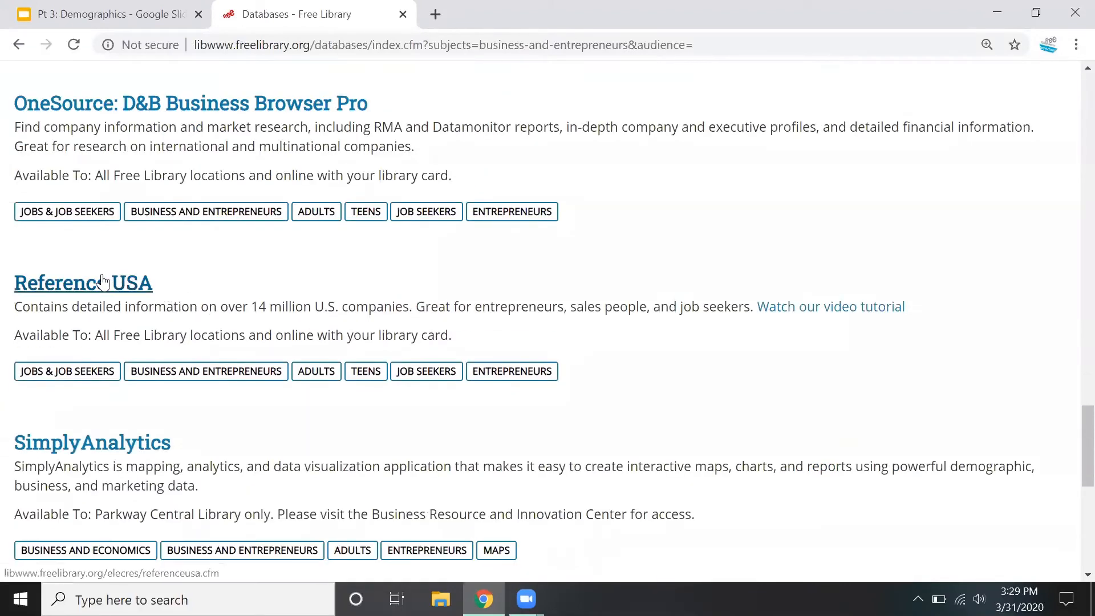
pyautogui.rightClick(103, 282)
pyautogui.click(148, 290)
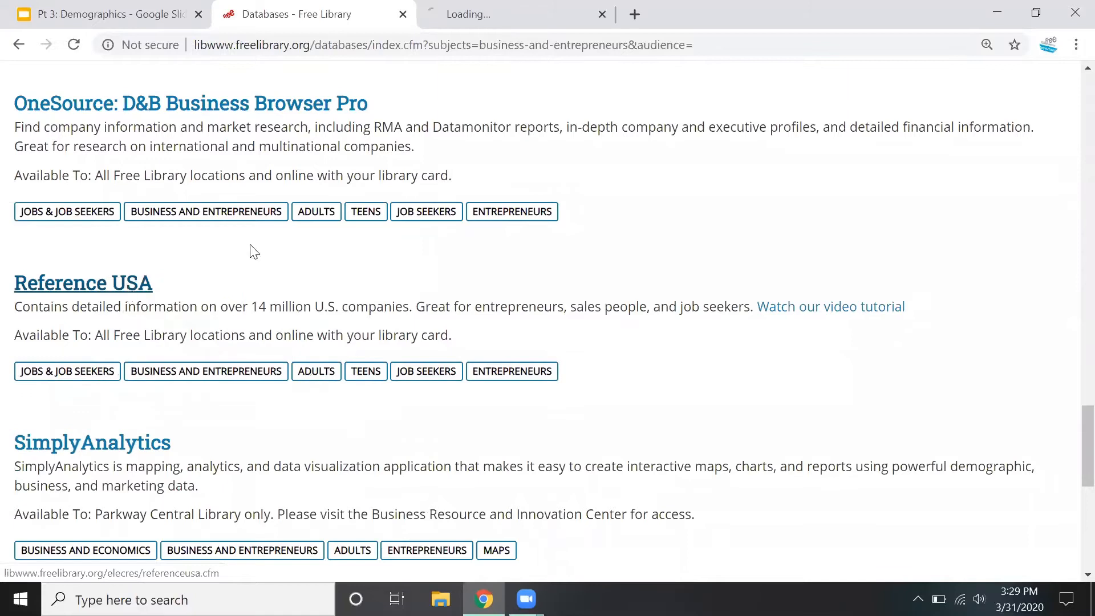
pyautogui.click(476, 33)
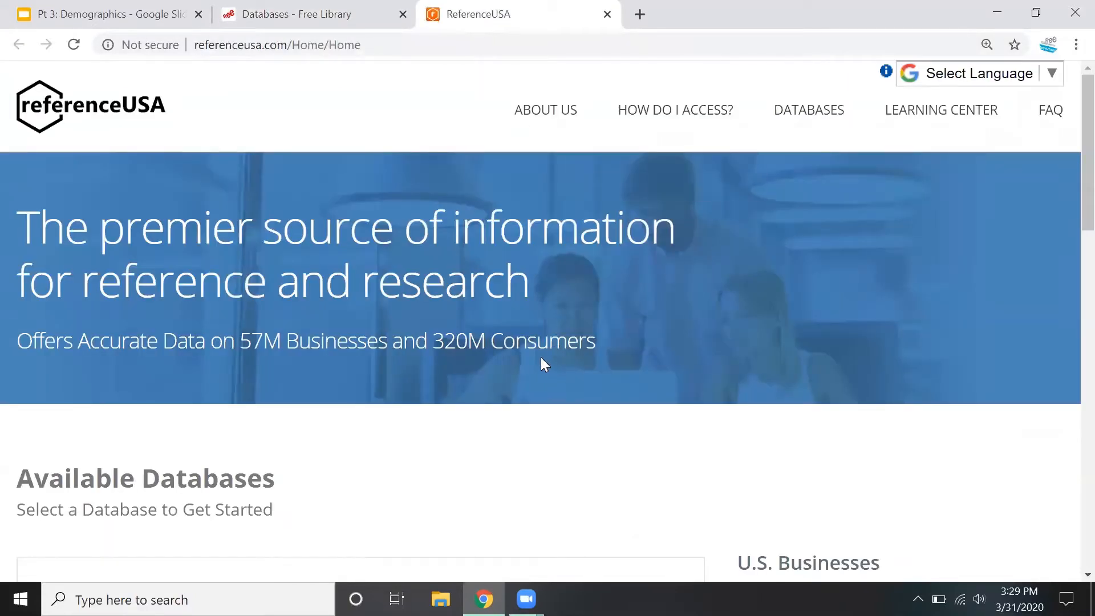
# Open the Advanced Search of the U.S. Consumers / Lifestyles database
pyautogui.scroll(-6, 542, 359)
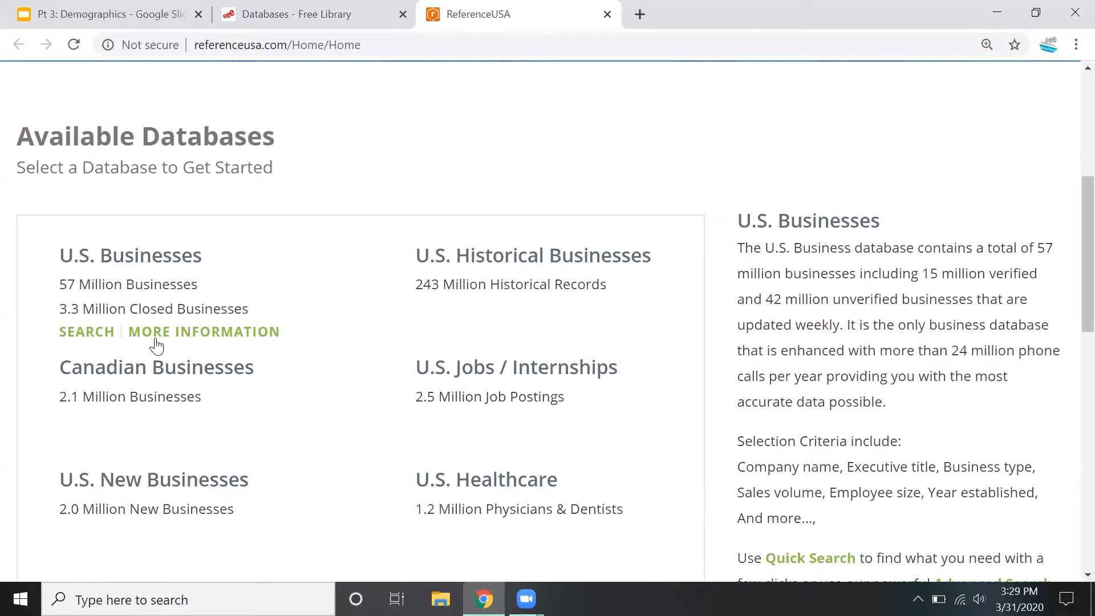
pyautogui.scroll(-5, 289, 340)
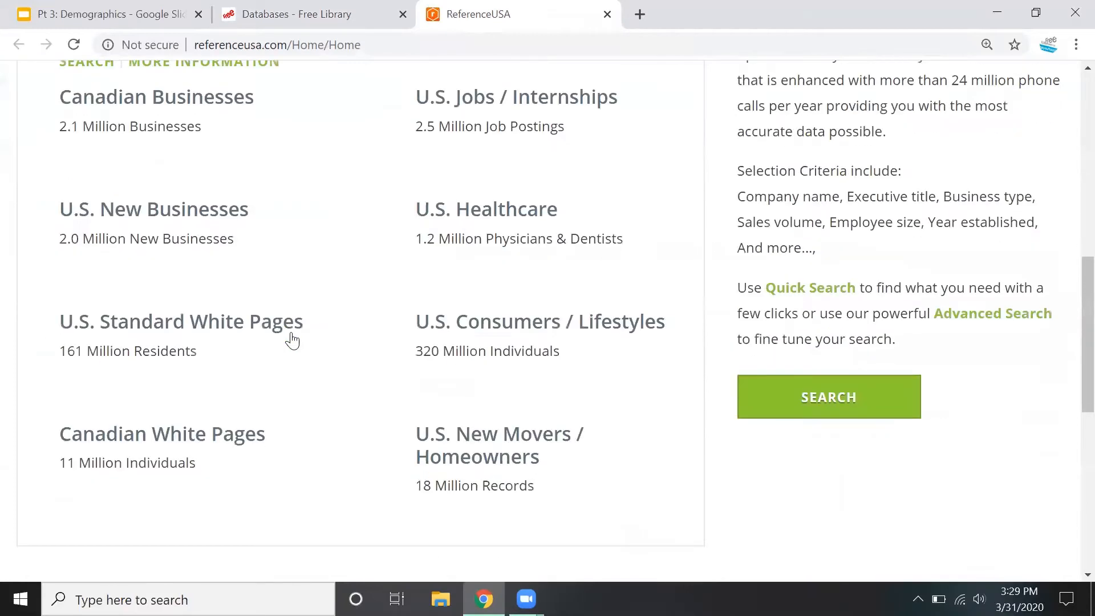
pyautogui.scroll(-1, 292, 340)
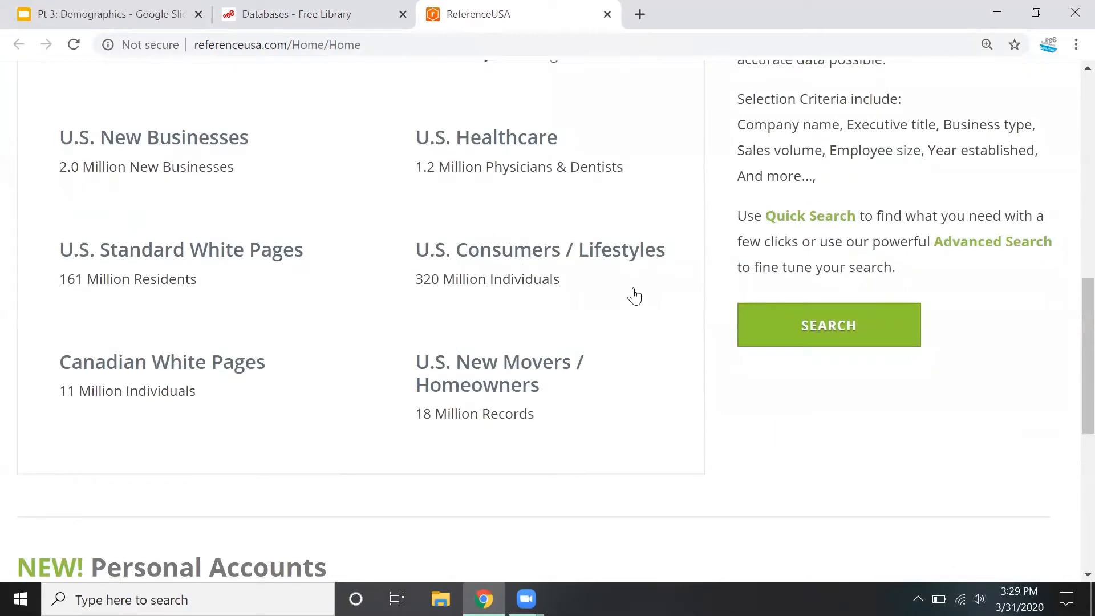
pyautogui.moveTo(590, 251)
pyautogui.moveTo(477, 423)
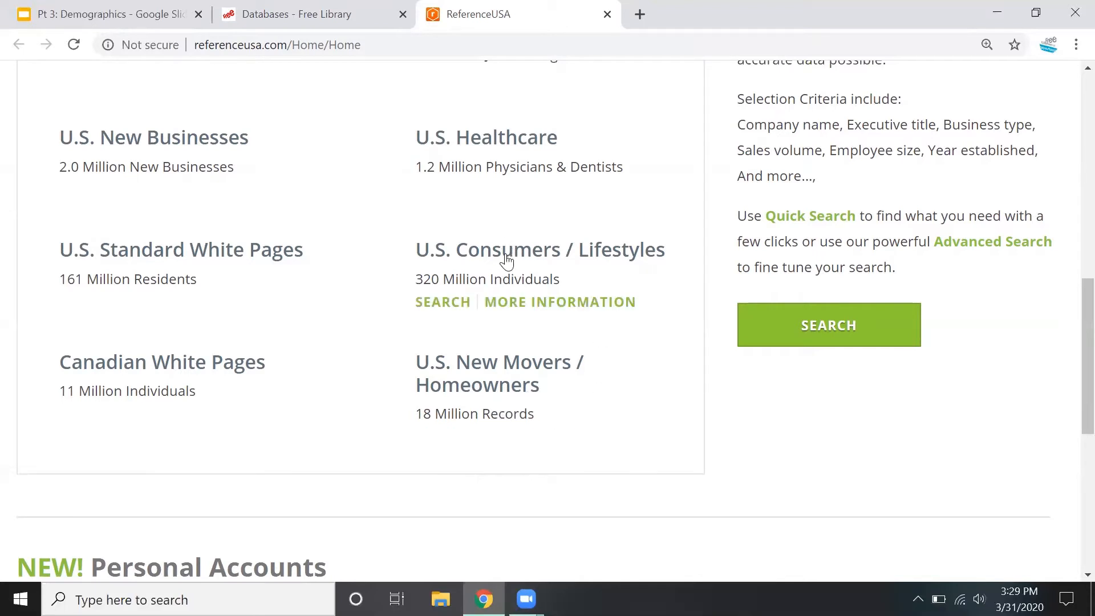
pyautogui.click(438, 309)
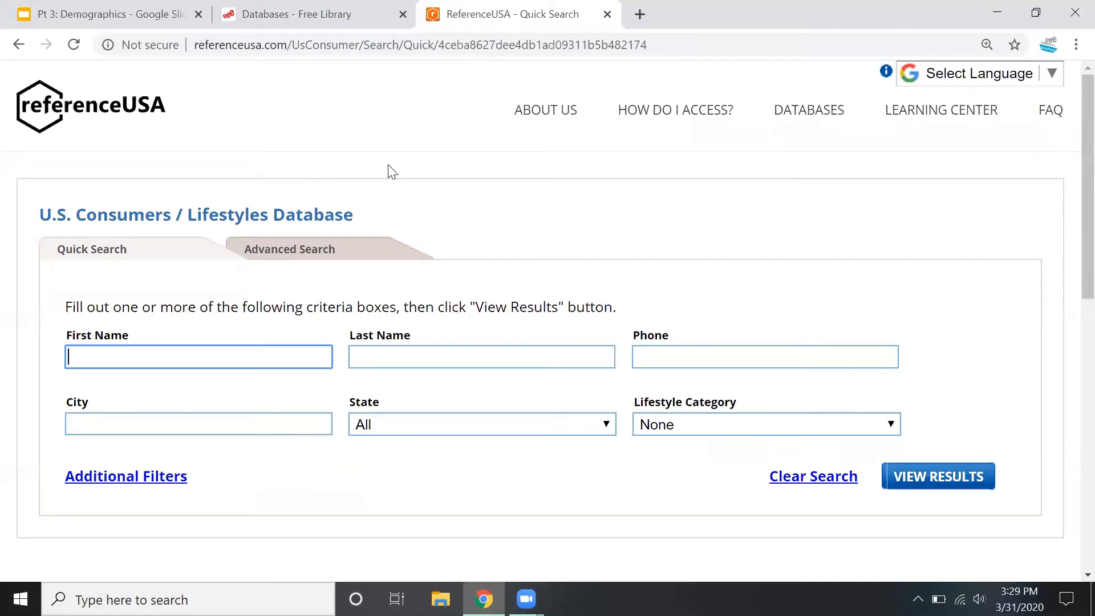
pyautogui.click(303, 251)
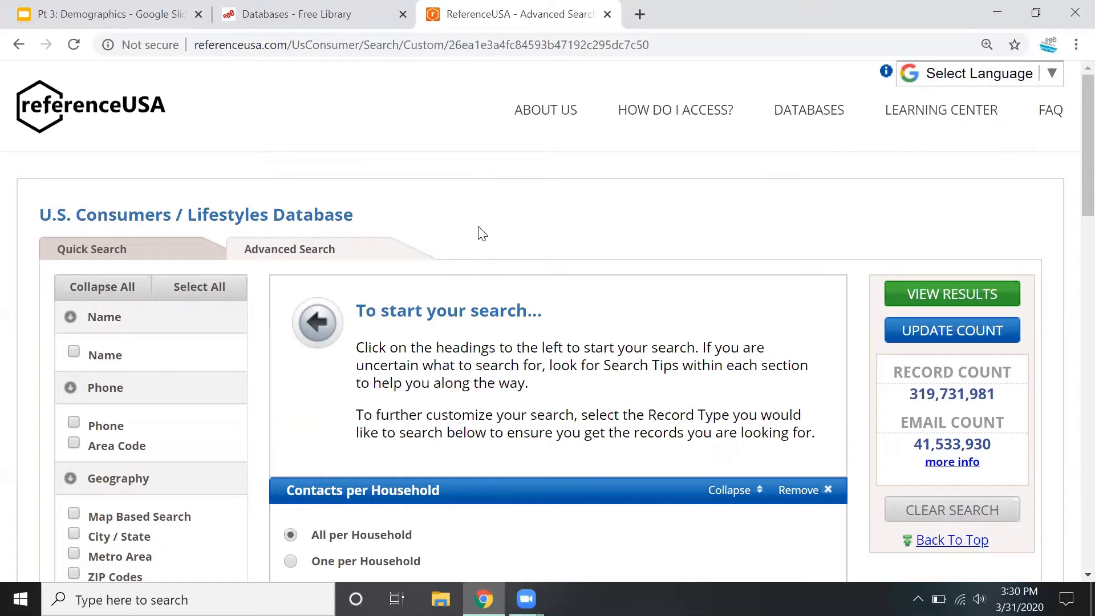
pyautogui.scroll(-3, 479, 230)
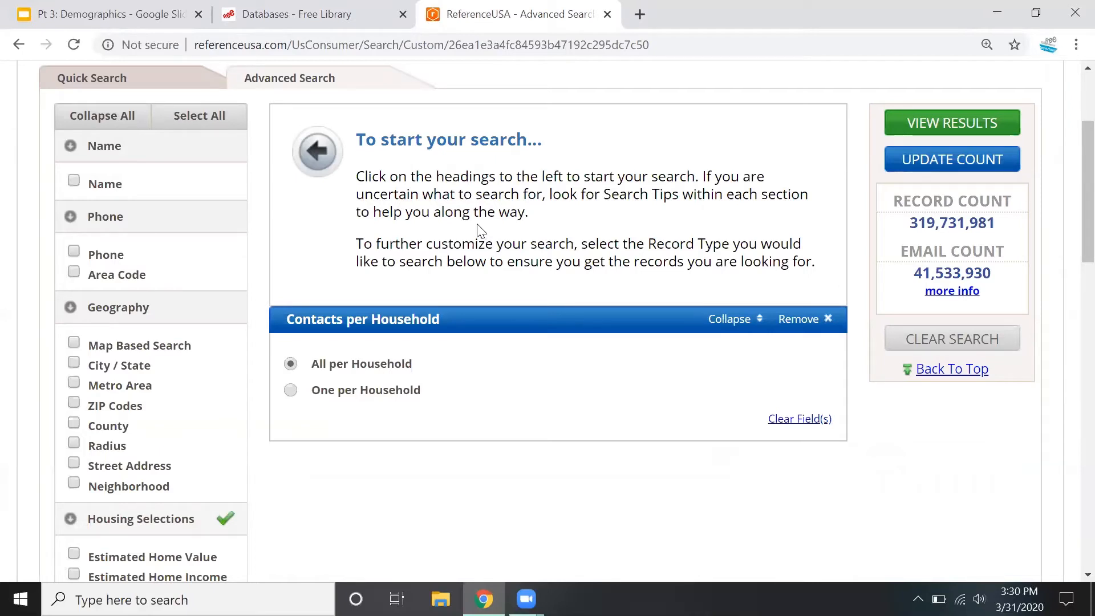
pyautogui.scroll(-1, 478, 227)
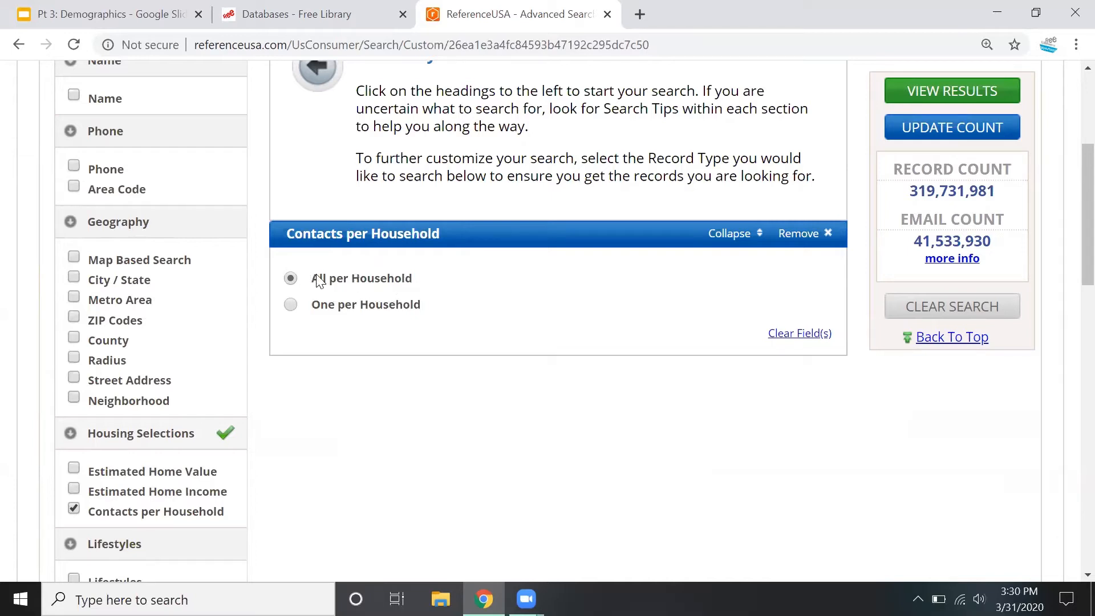
pyautogui.click(291, 305)
pyautogui.click(291, 279)
pyautogui.click(73, 358)
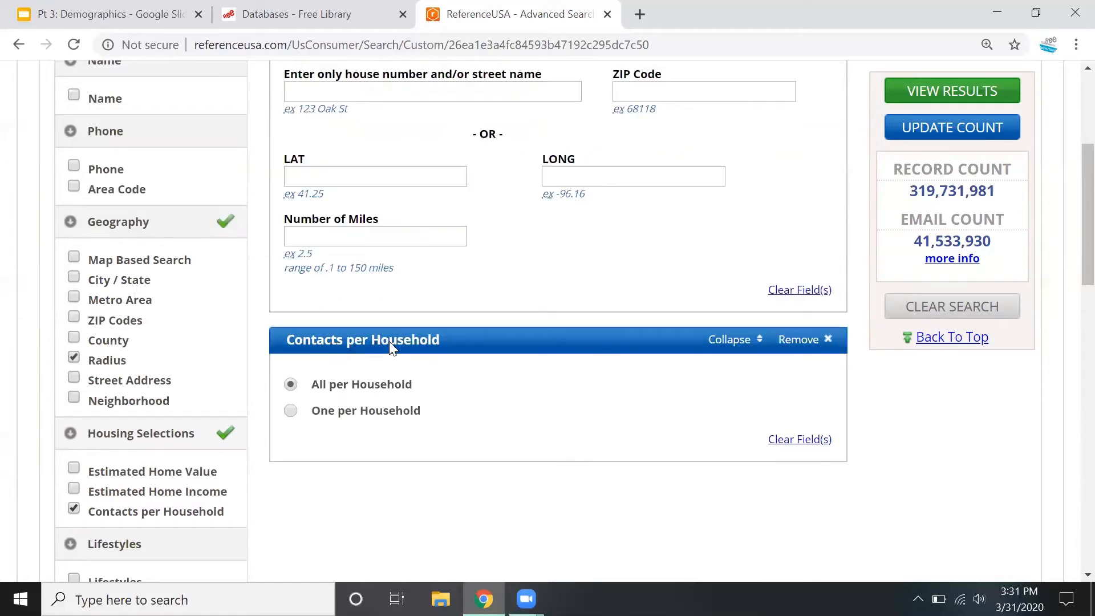
pyautogui.scroll(3, 388, 297)
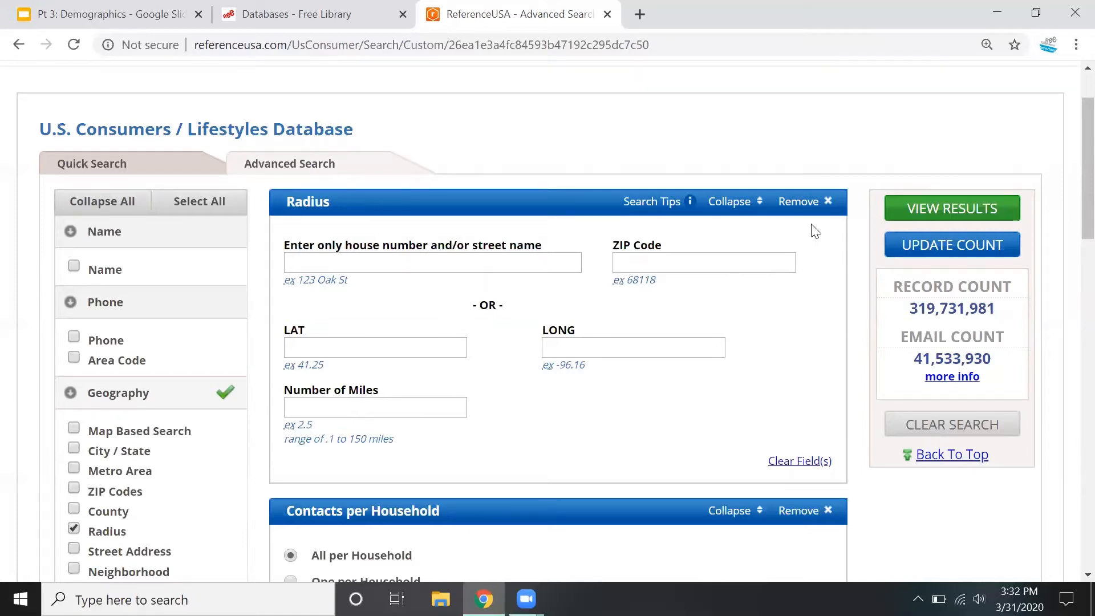
pyautogui.click(821, 201)
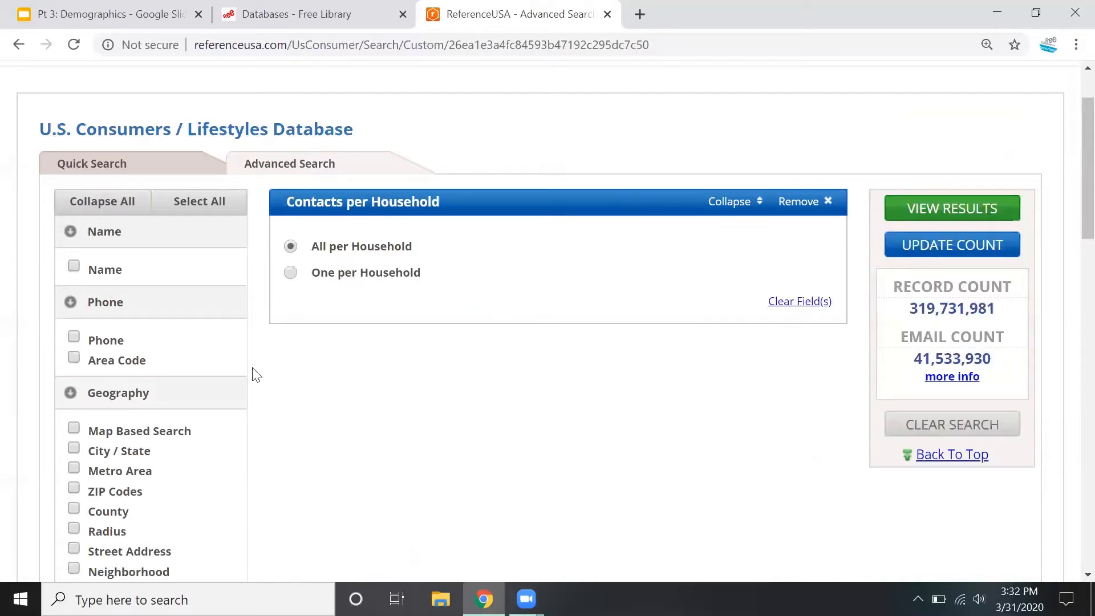
# Add a City / State criterion, search for philadelphia, select Philadelphia, PA, and update the record count
pyautogui.click(73, 448)
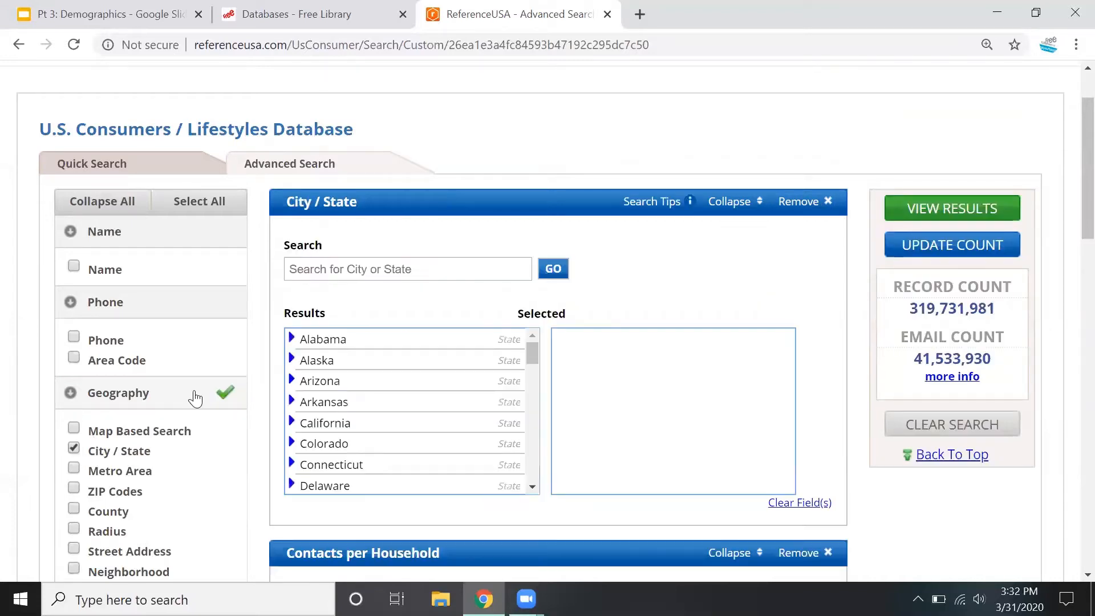
pyautogui.click(379, 268)
pyautogui.write('philadelphia')
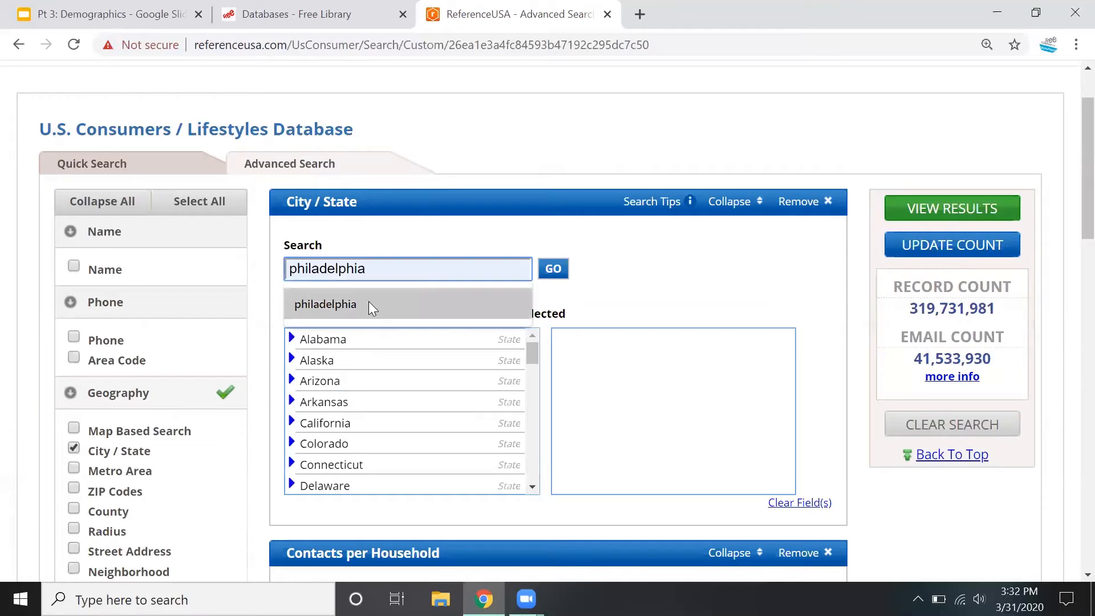
pyautogui.click(369, 301)
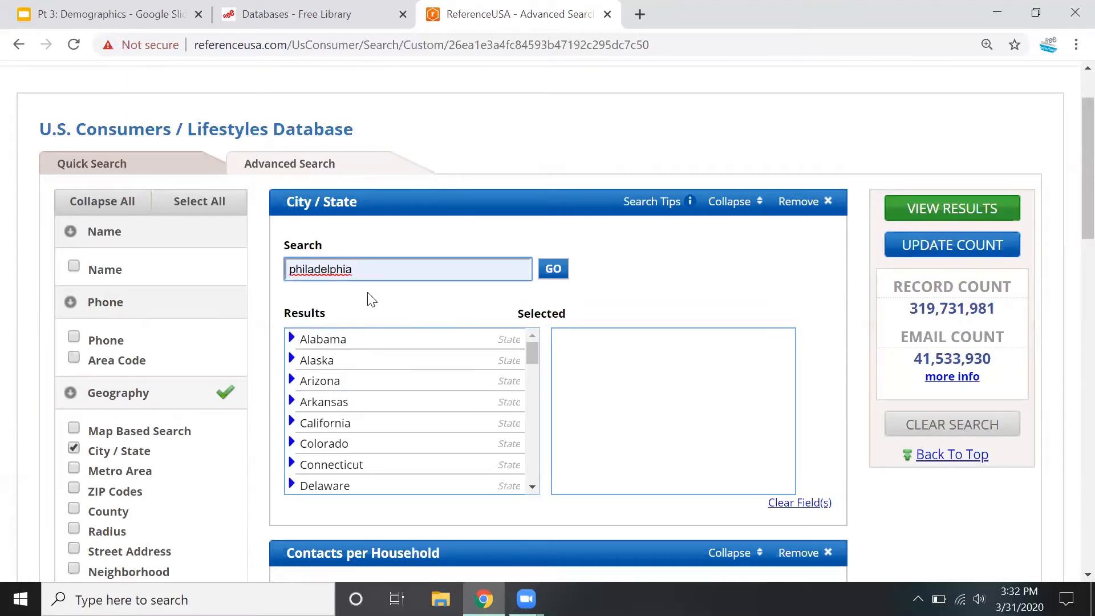
pyautogui.click(551, 267)
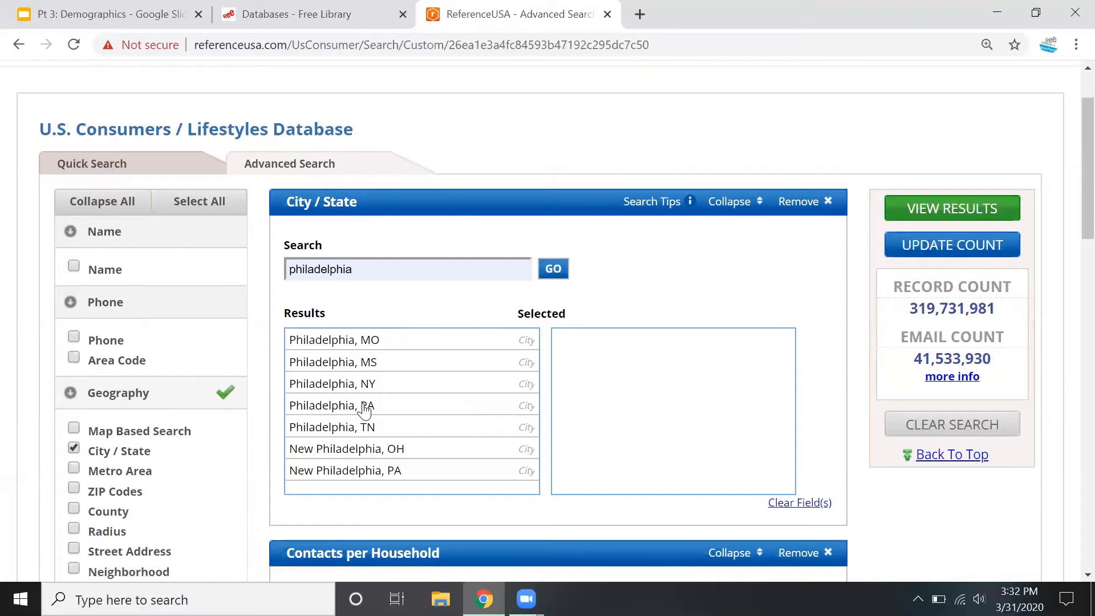
pyautogui.click(332, 410)
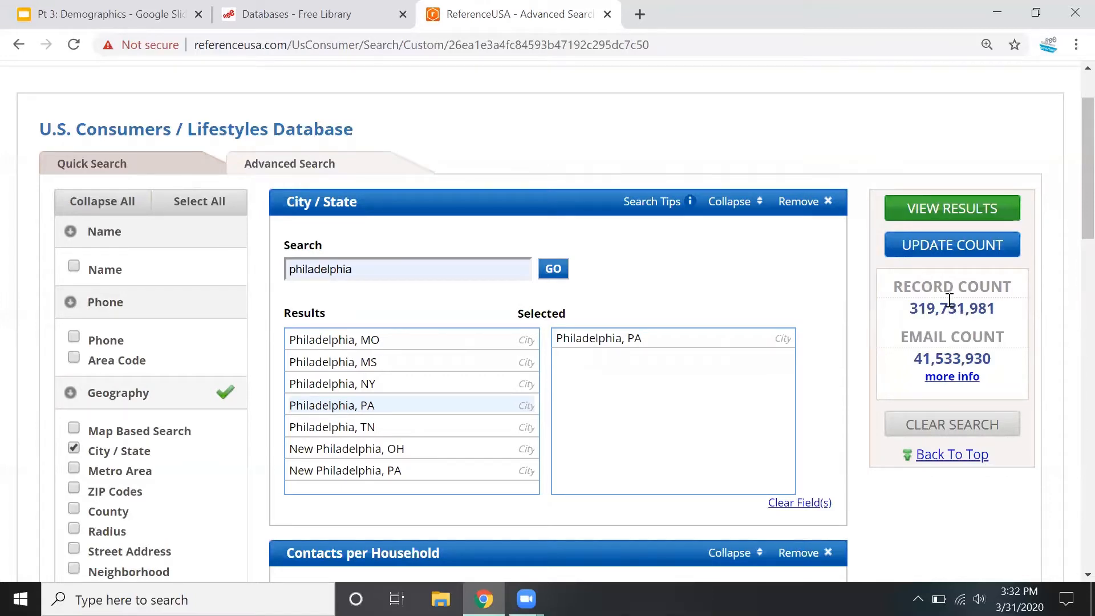
pyautogui.click(953, 255)
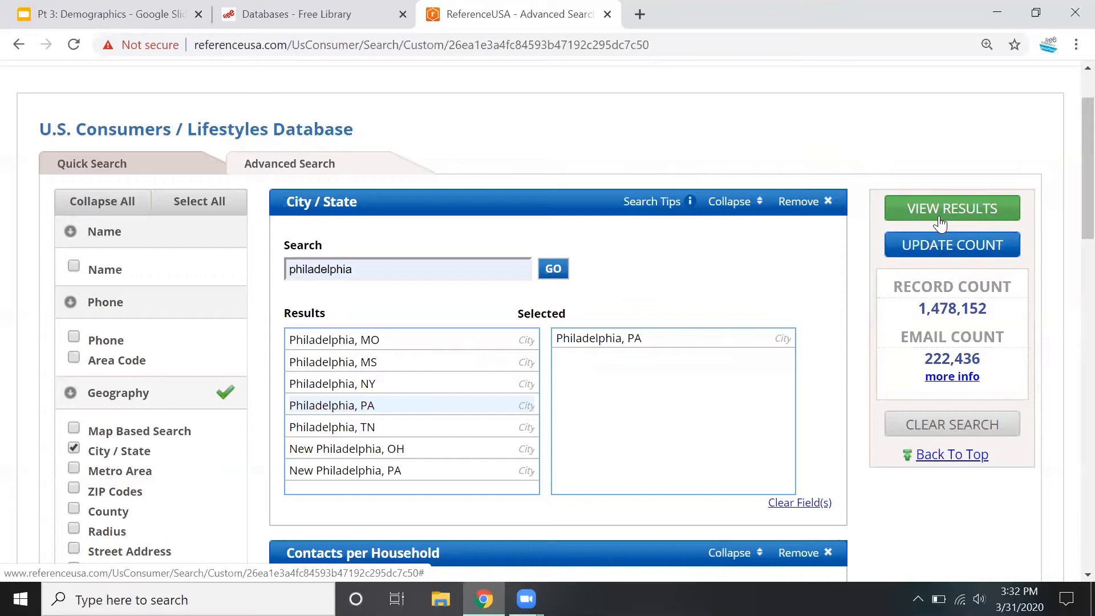
# Add an Estimated Home Income criterion from the Housing Selections to the search
pyautogui.scroll(-3, 940, 222)
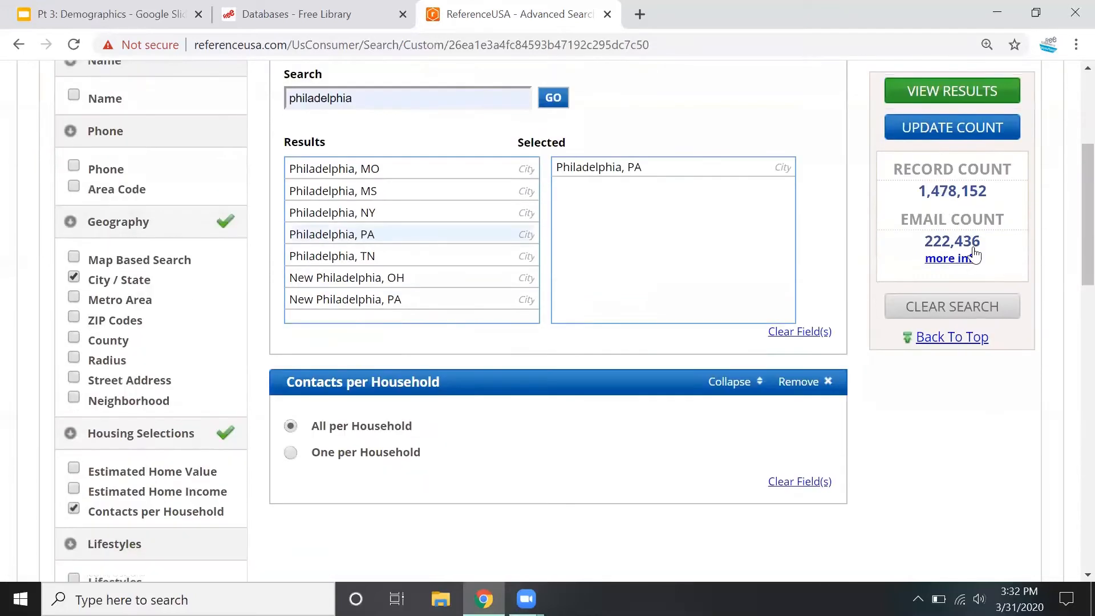
pyautogui.scroll(-1, 957, 264)
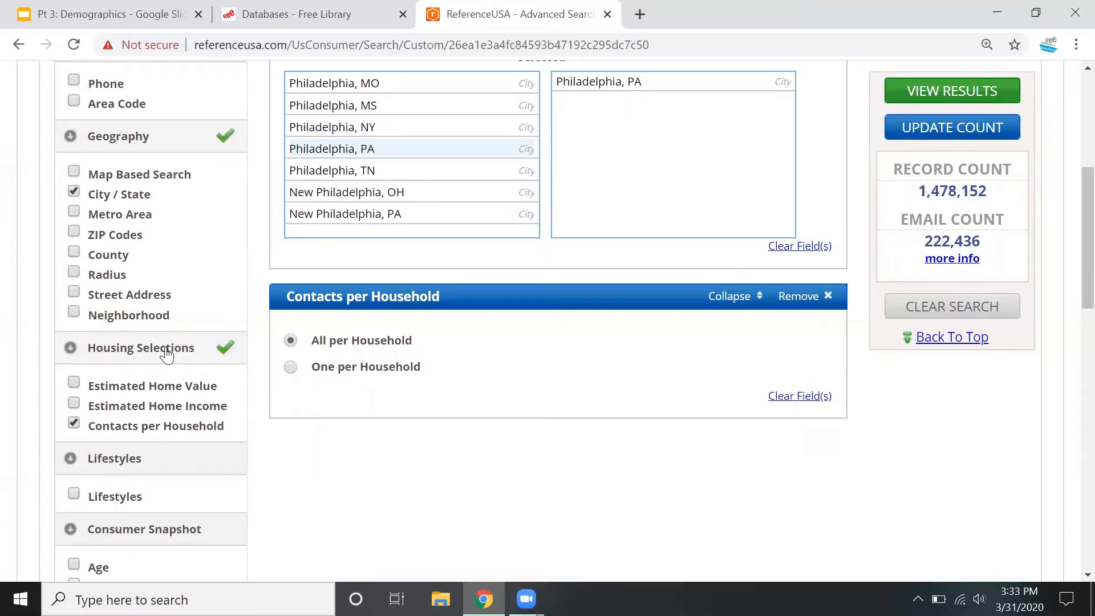
pyautogui.click(73, 404)
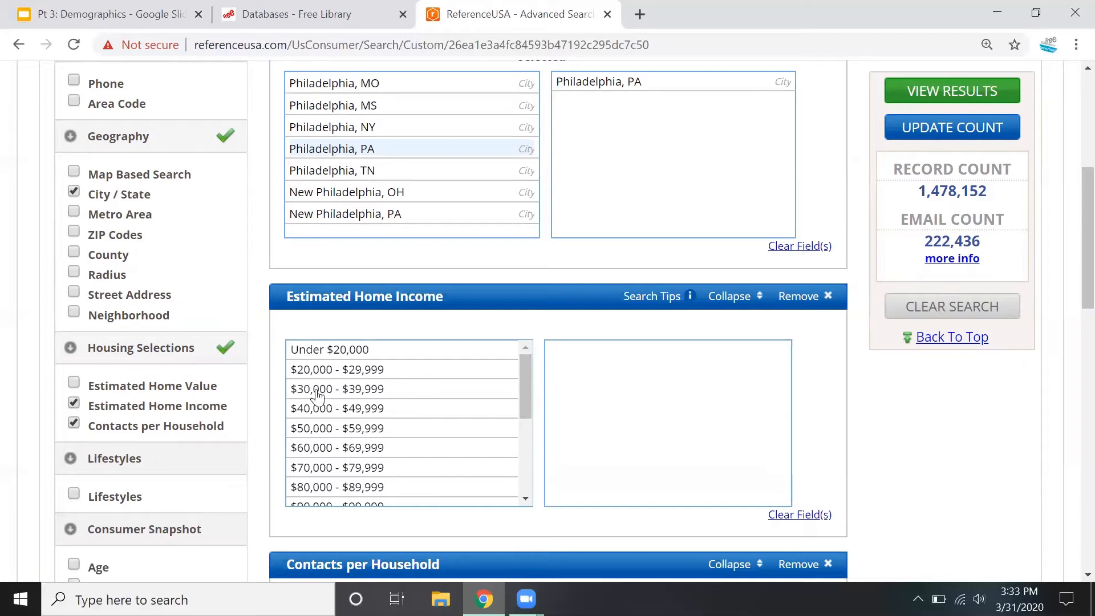
pyautogui.click(362, 409)
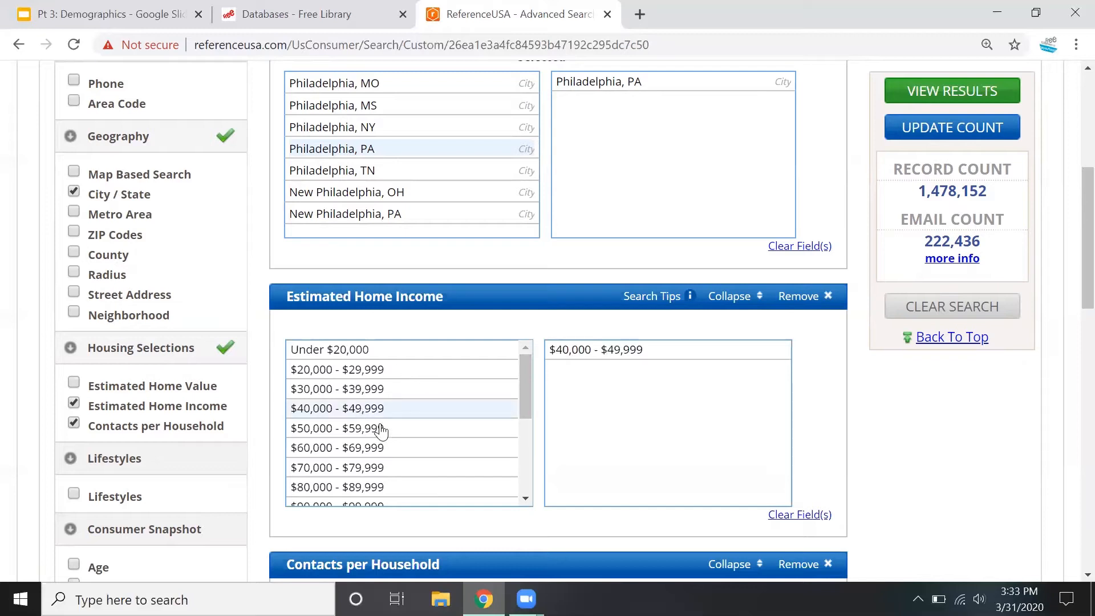
pyautogui.click(378, 431)
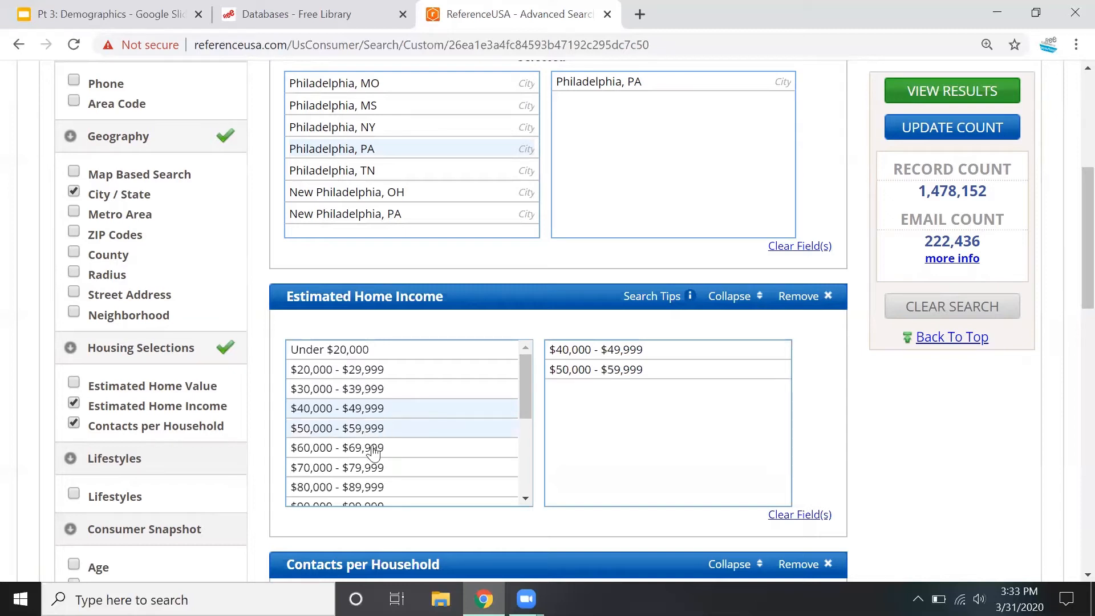
pyautogui.click(374, 450)
pyautogui.click(363, 470)
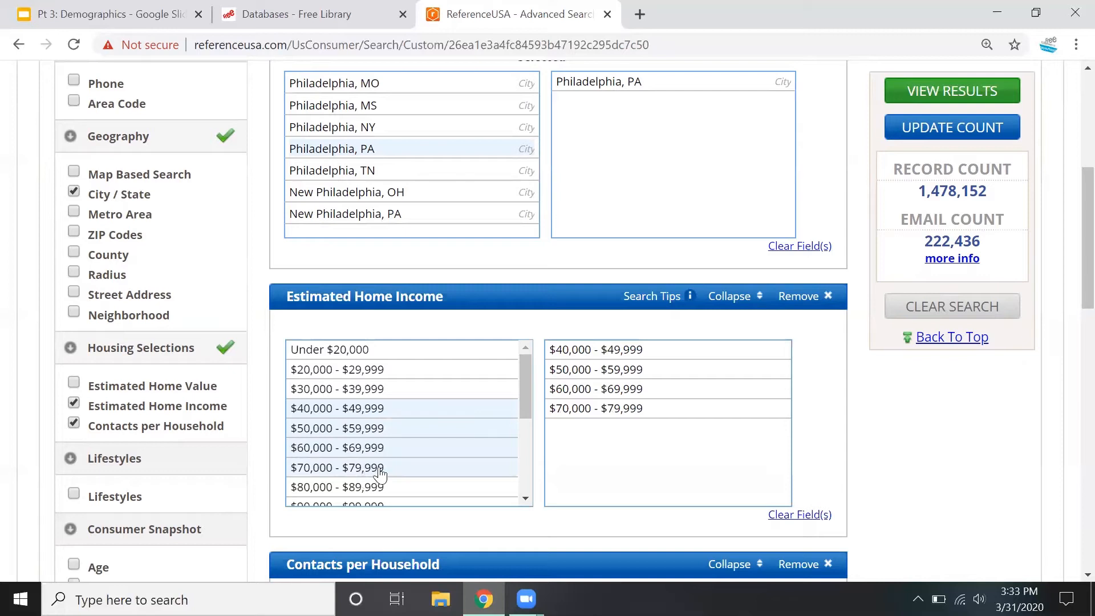
pyautogui.click(347, 410)
pyautogui.click(344, 430)
pyautogui.click(341, 451)
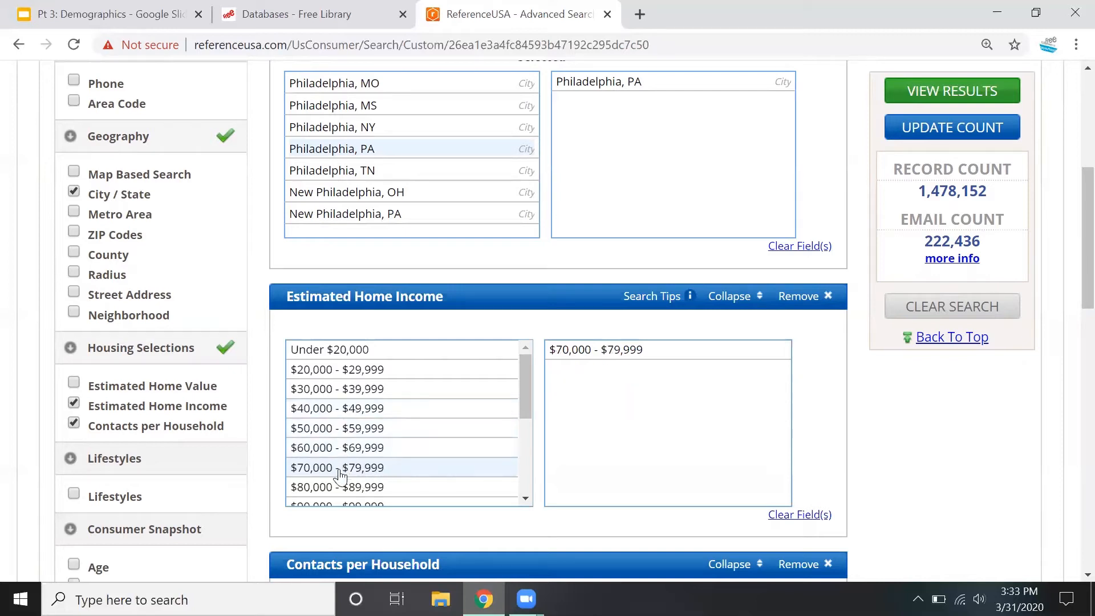
pyautogui.click(342, 471)
pyautogui.scroll(-3, 372, 449)
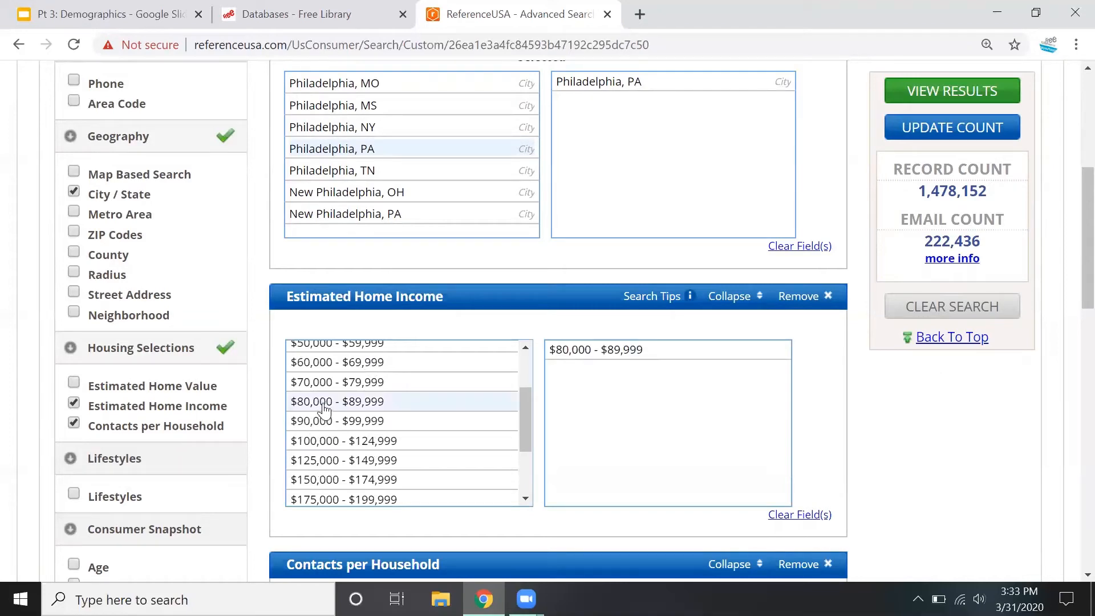
pyautogui.click(318, 402)
pyautogui.scroll(-2, 325, 405)
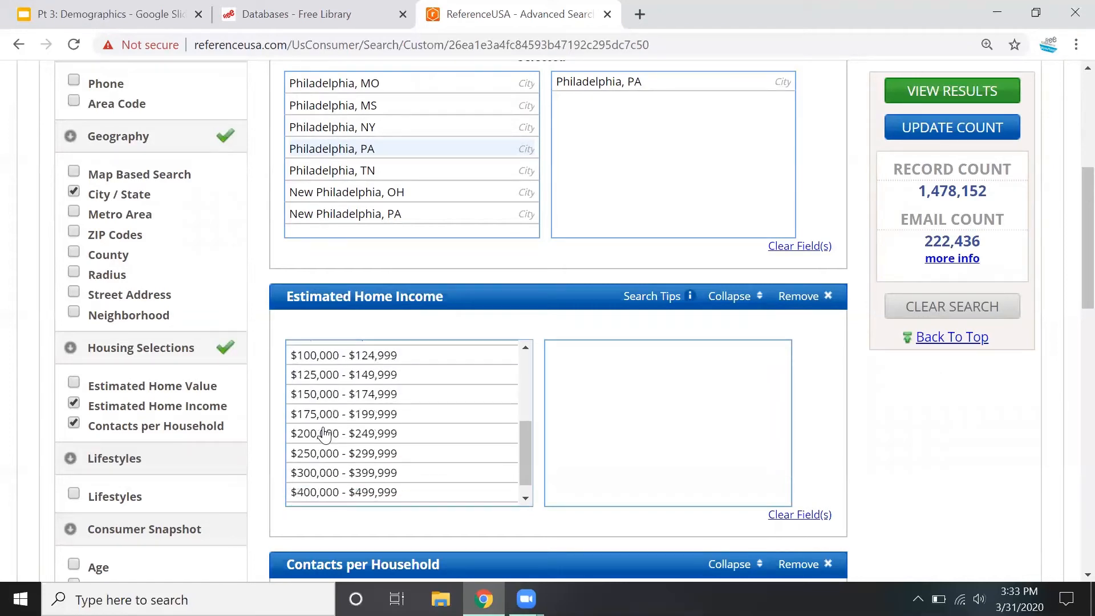
# Select every estimated home income bracket from $150,000 - $174,999 up to $500,000 Plus and update the record count
pyautogui.click(329, 397)
pyautogui.click(329, 415)
pyautogui.click(329, 434)
pyautogui.click(329, 453)
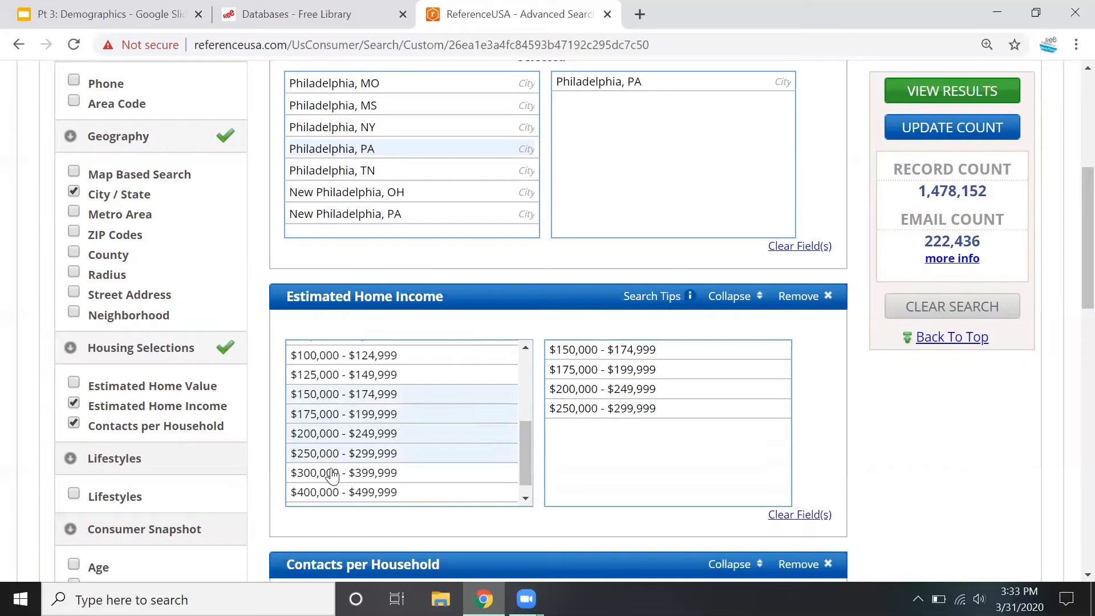
pyautogui.click(331, 472)
pyautogui.click(334, 492)
pyautogui.scroll(-1, 347, 482)
pyautogui.scroll(-3, 349, 477)
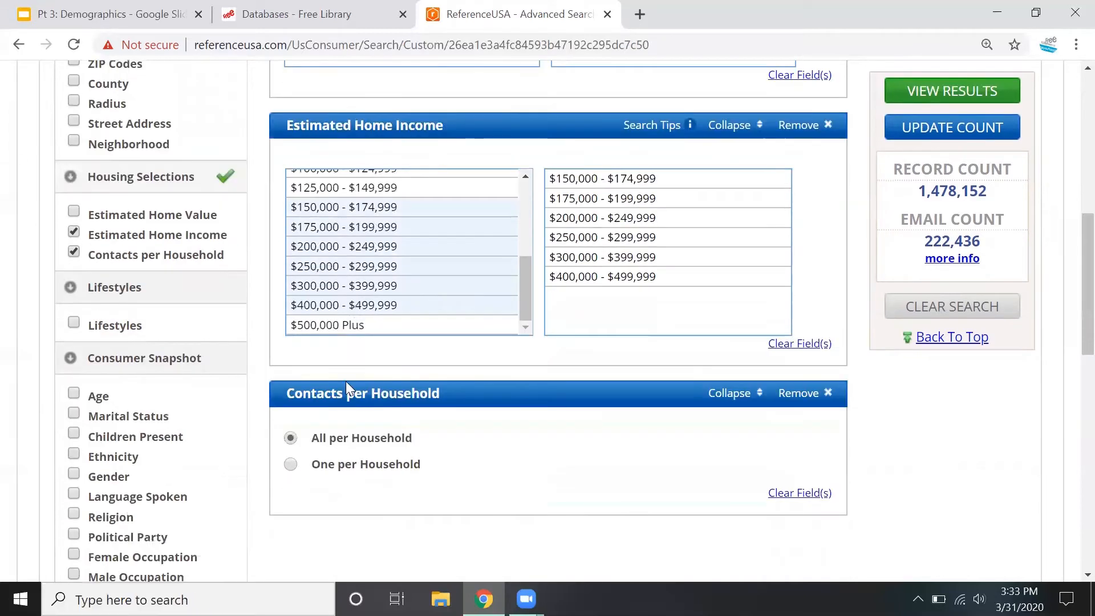
pyautogui.click(330, 324)
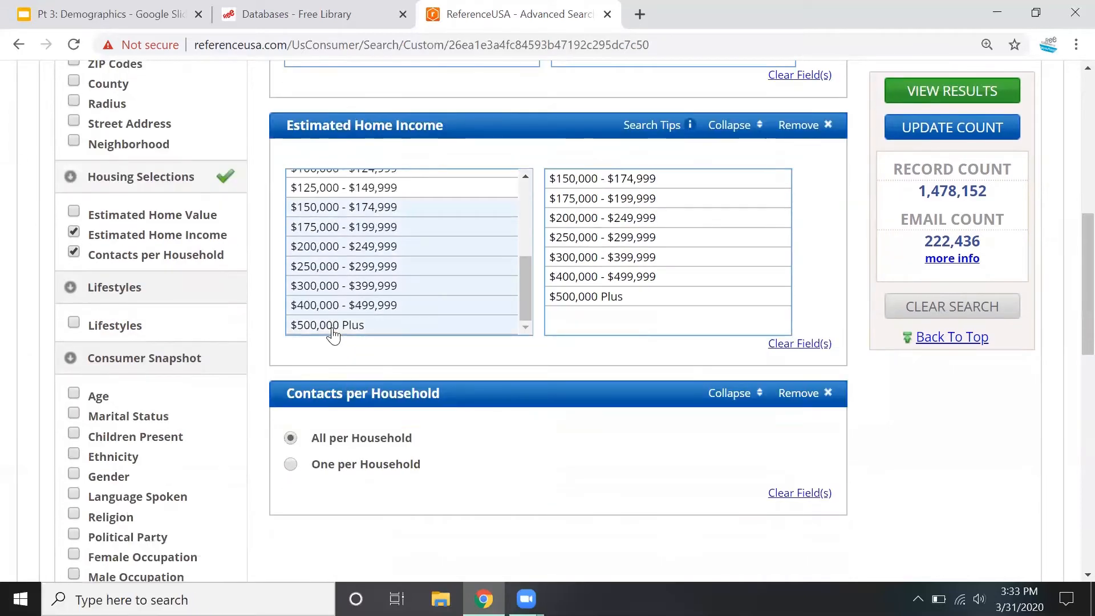
pyautogui.click(964, 128)
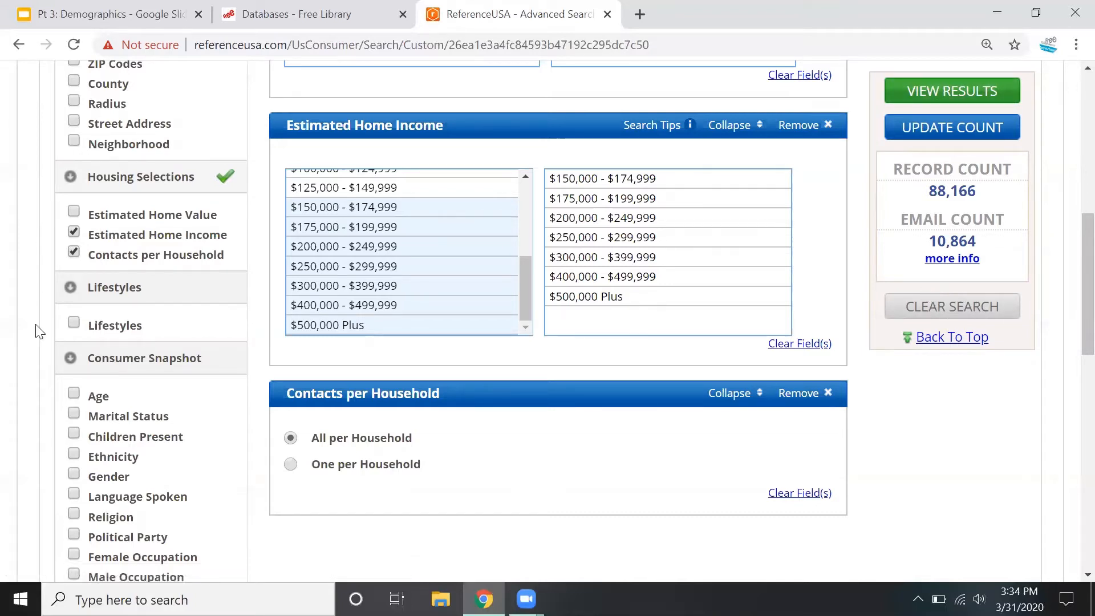
# Add a Lifestyles criterion, select Stylish Women's Apparel under Apparel / Fashion / Beauty, and update the record count
pyautogui.click(73, 323)
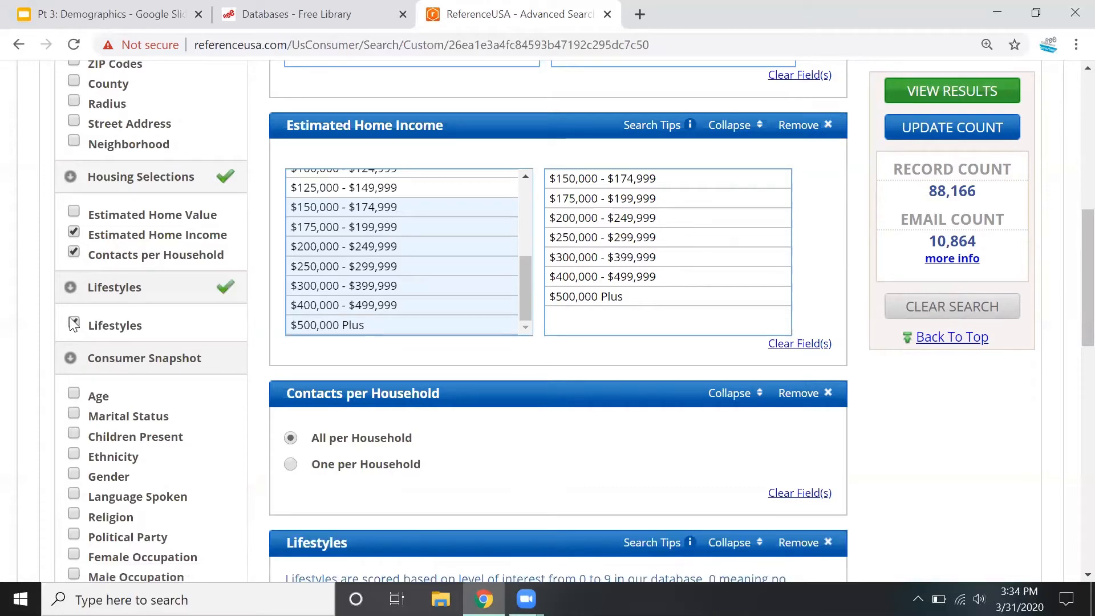
pyautogui.scroll(-5, 569, 408)
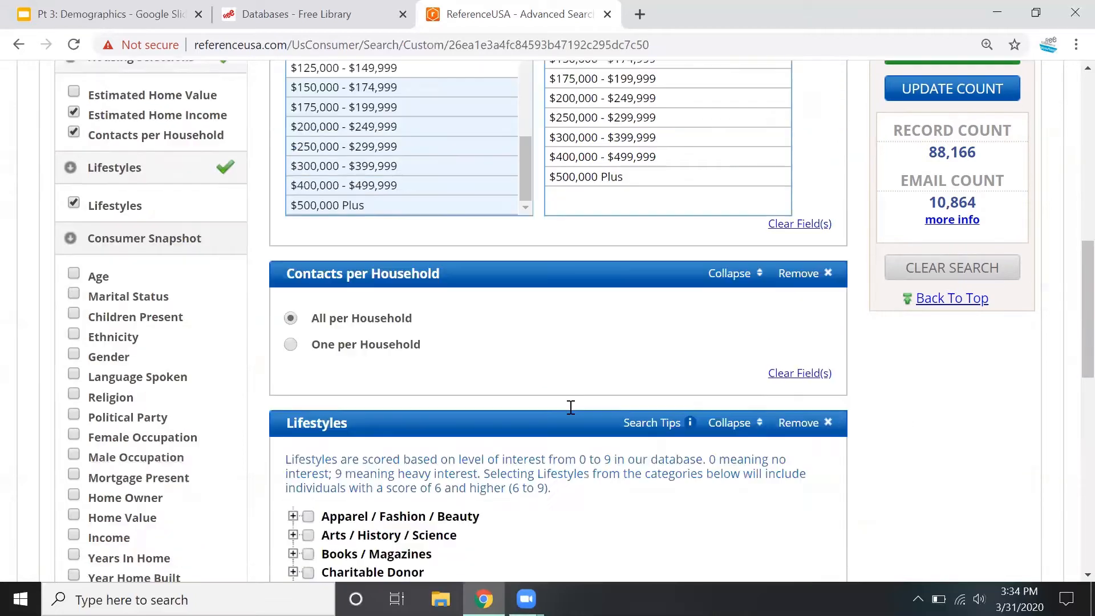
pyautogui.scroll(-3, 819, 388)
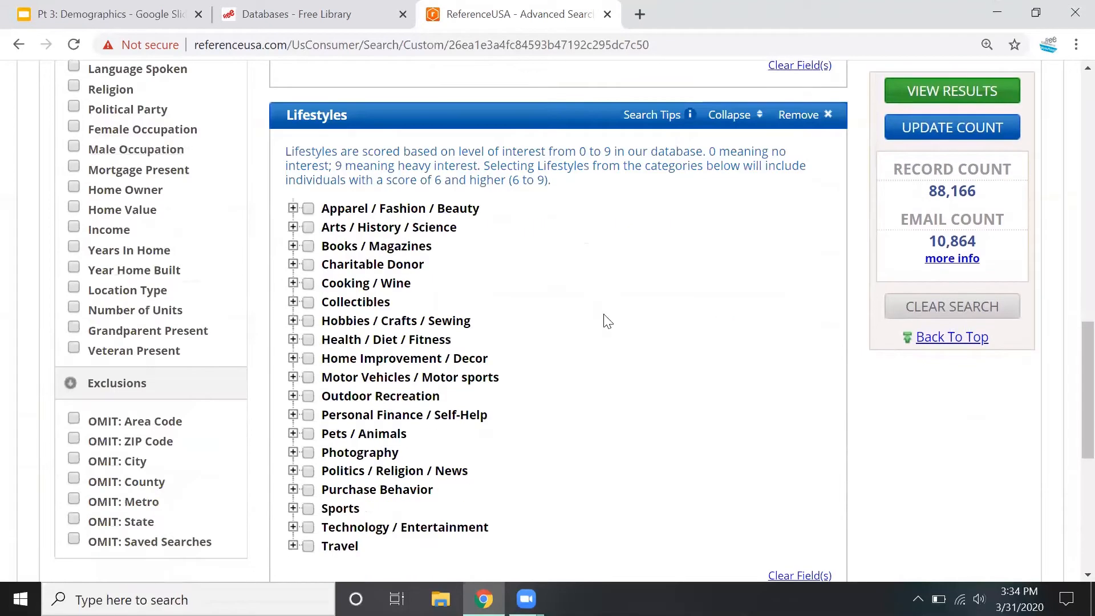
pyautogui.click(292, 209)
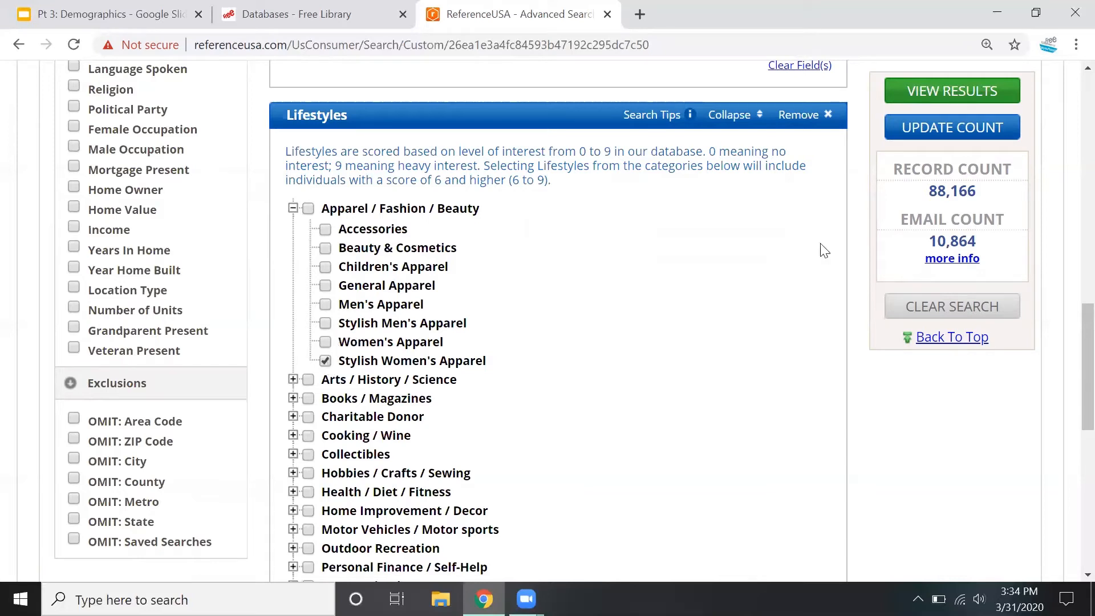
pyautogui.click(918, 127)
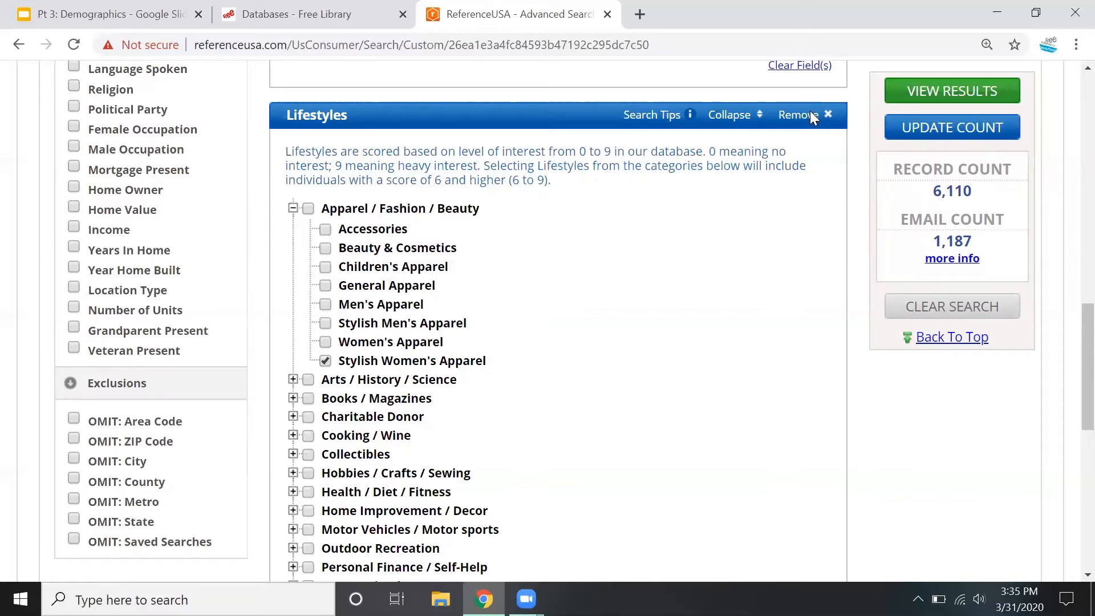
# Remove the Lifestyles criterion from the search
pyautogui.scroll(-2, 809, 111)
pyautogui.scroll(5, 809, 111)
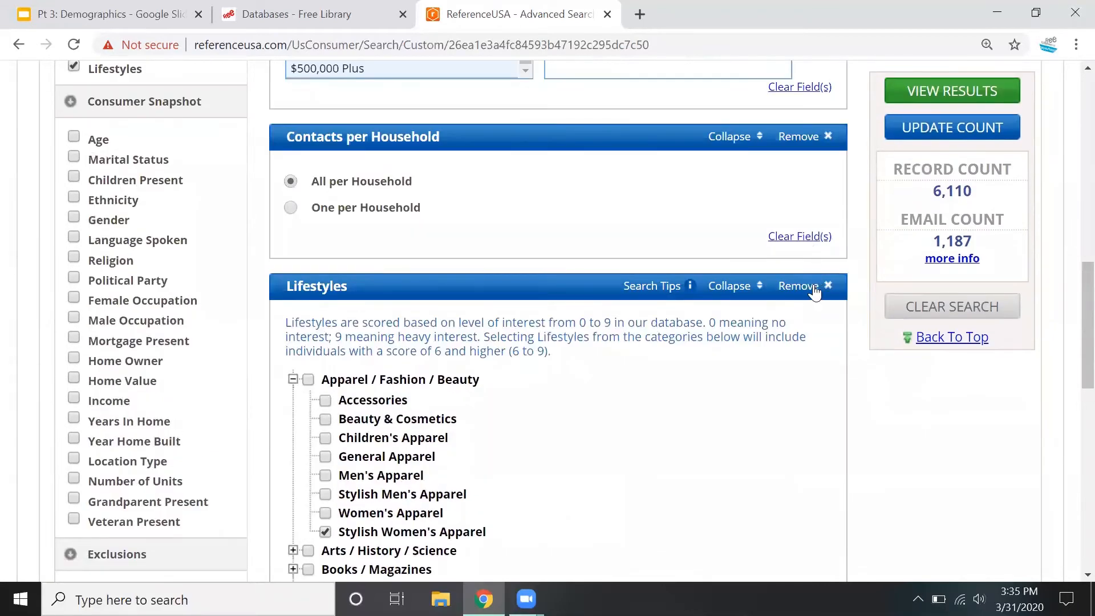
pyautogui.click(814, 292)
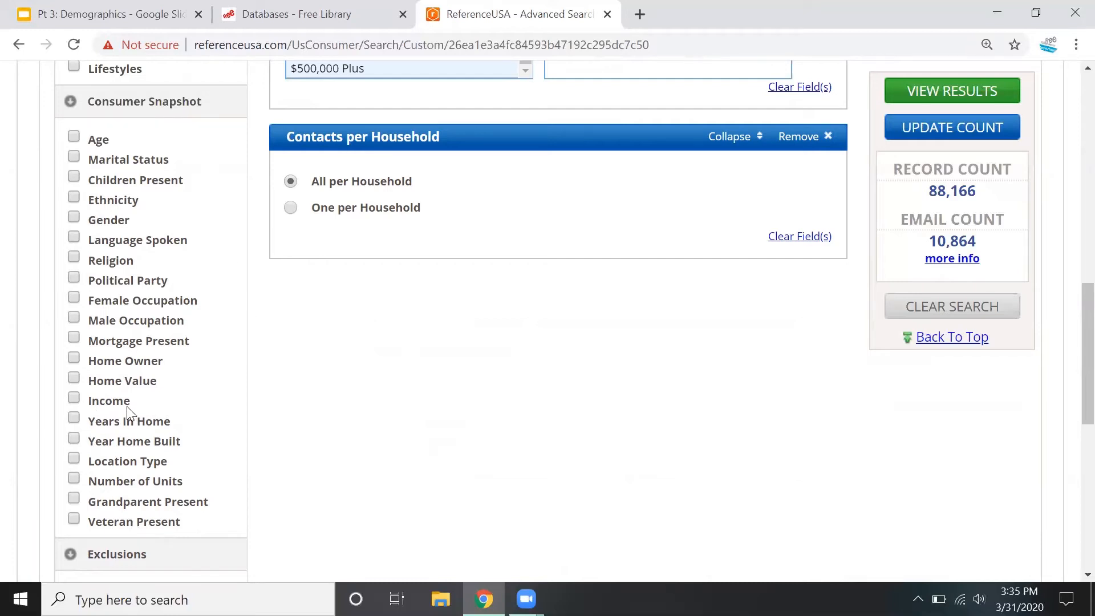
# Look over the Consumer Snapshot and Exclusions criteria and view the results of the Philadelphia home income search
pyautogui.scroll(-3, 126, 407)
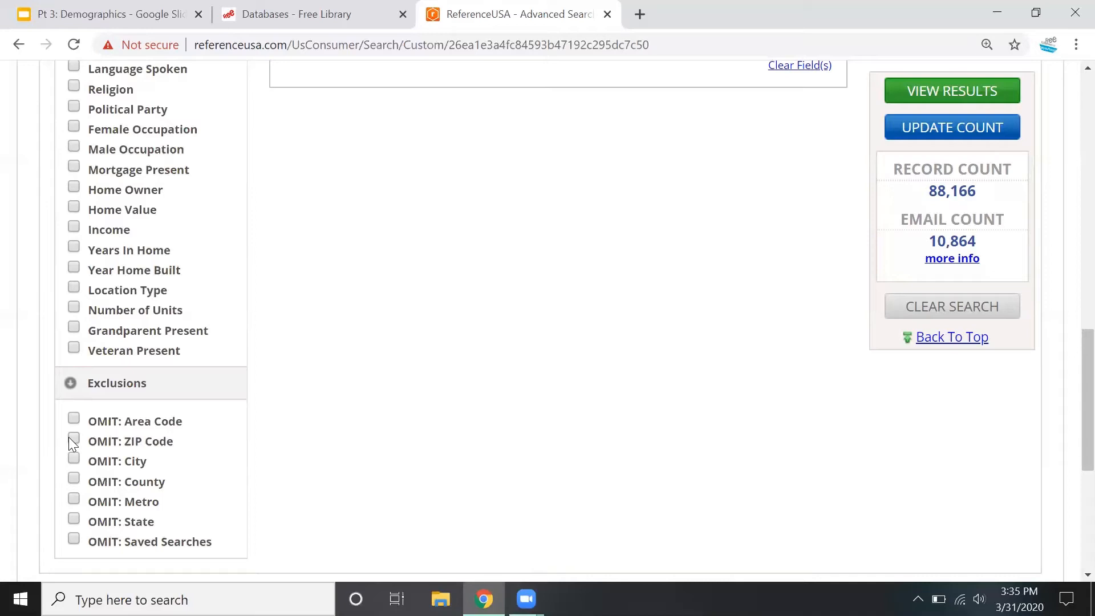
pyautogui.scroll(15, 451, 399)
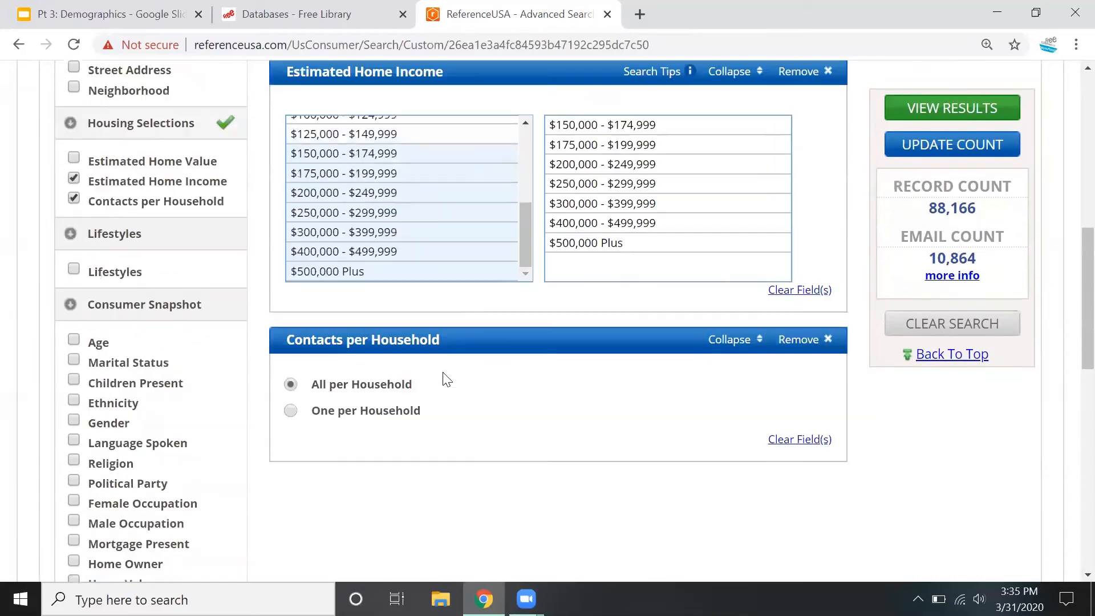
pyautogui.scroll(2, 565, 369)
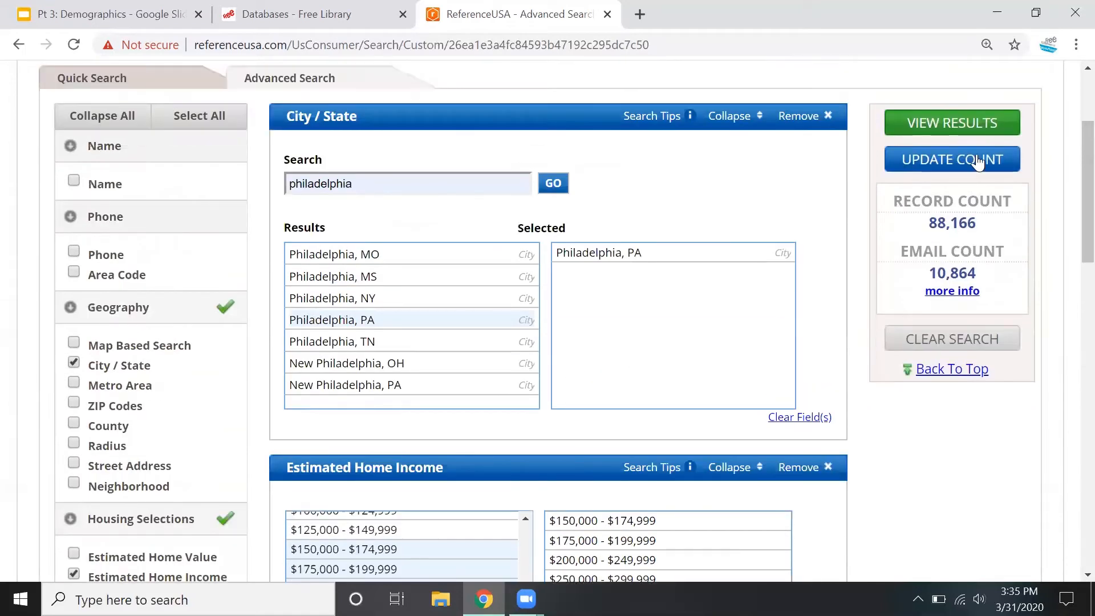
pyautogui.click(964, 123)
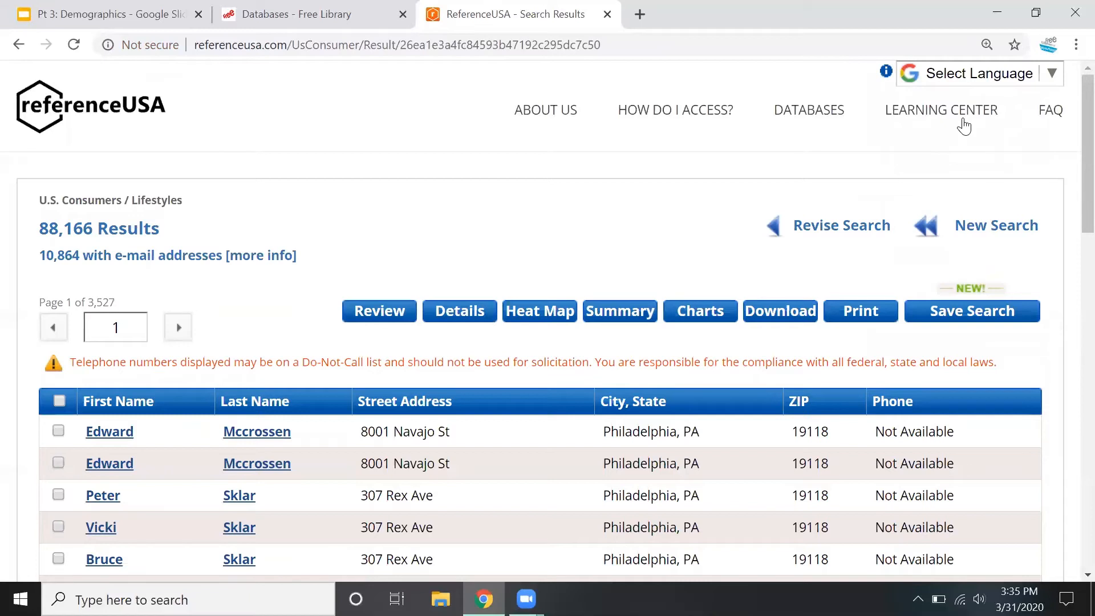
# Open the first resident's record, examine its resident, neighborhood and lifestyle interest details, and return to the results list
pyautogui.scroll(-2, 476, 179)
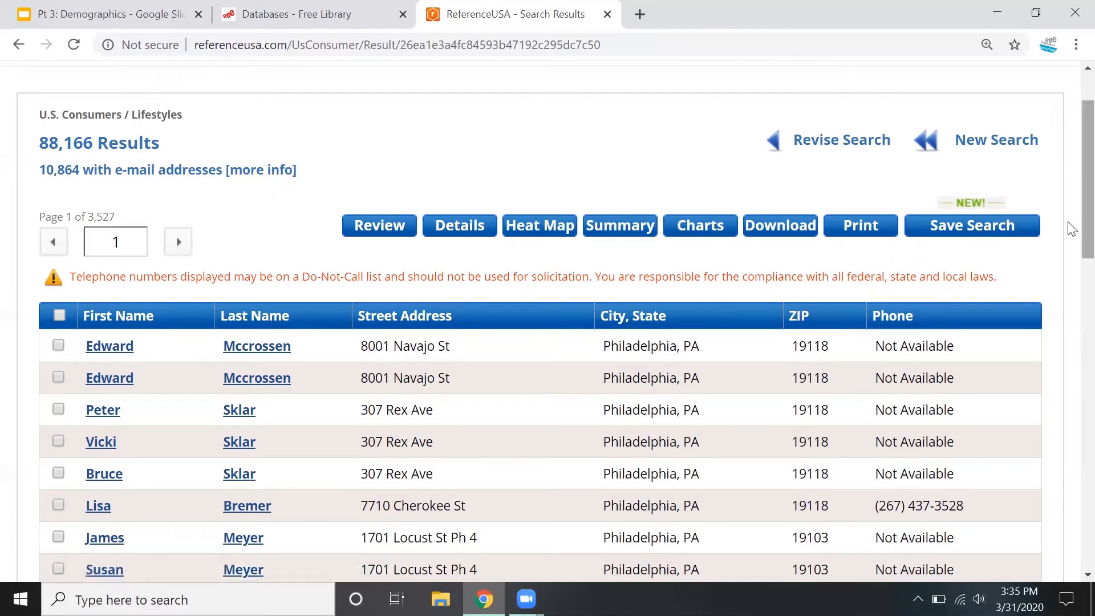
pyautogui.scroll(-1, 1065, 225)
pyautogui.scroll(-1, 1031, 221)
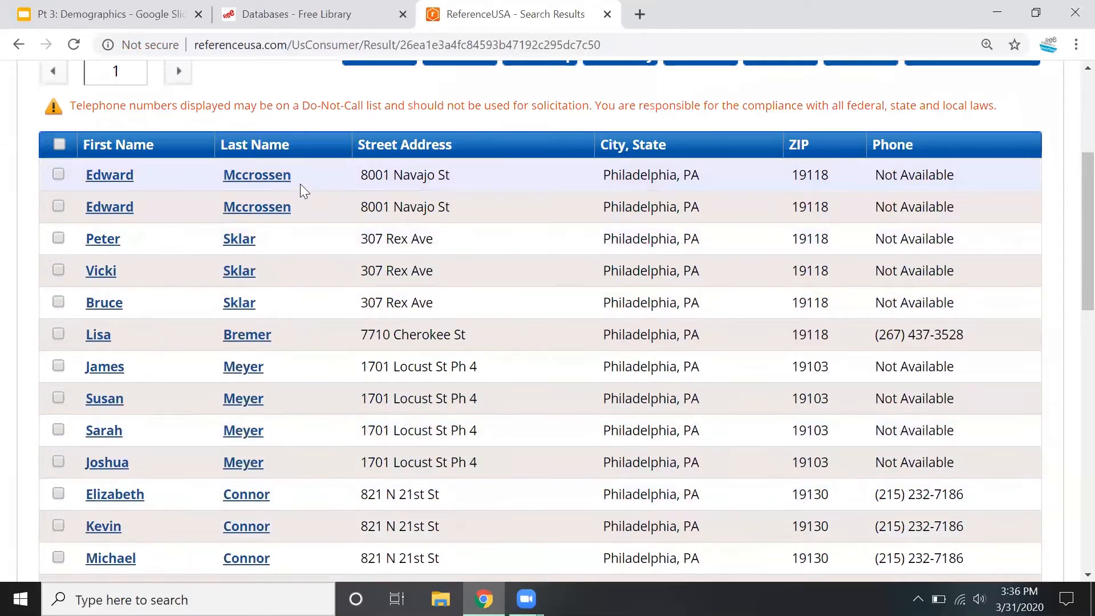
pyautogui.click(257, 175)
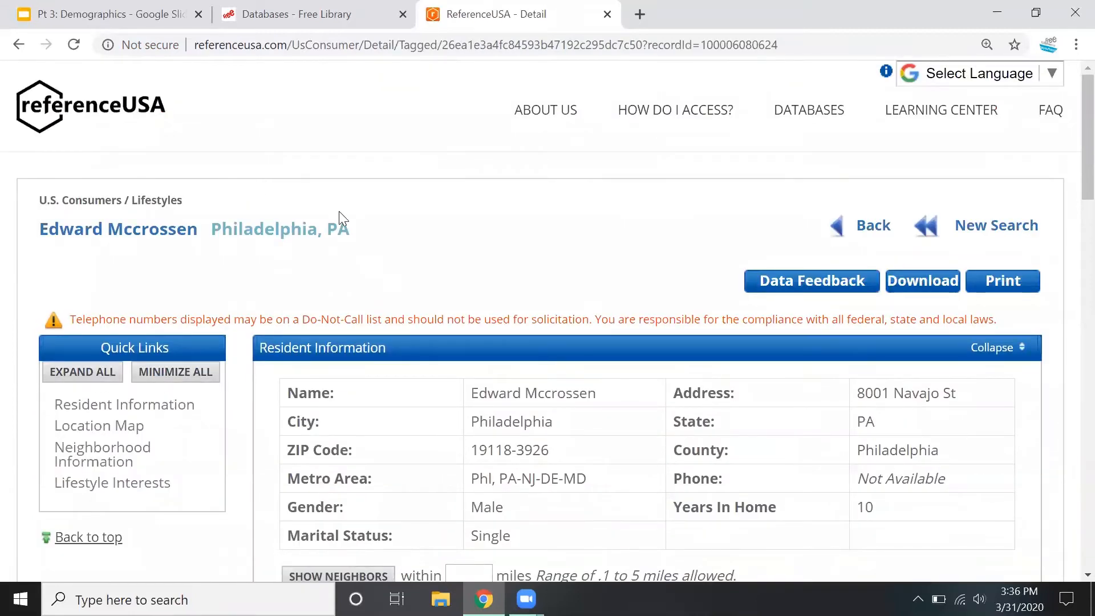
pyautogui.scroll(-3, 548, 273)
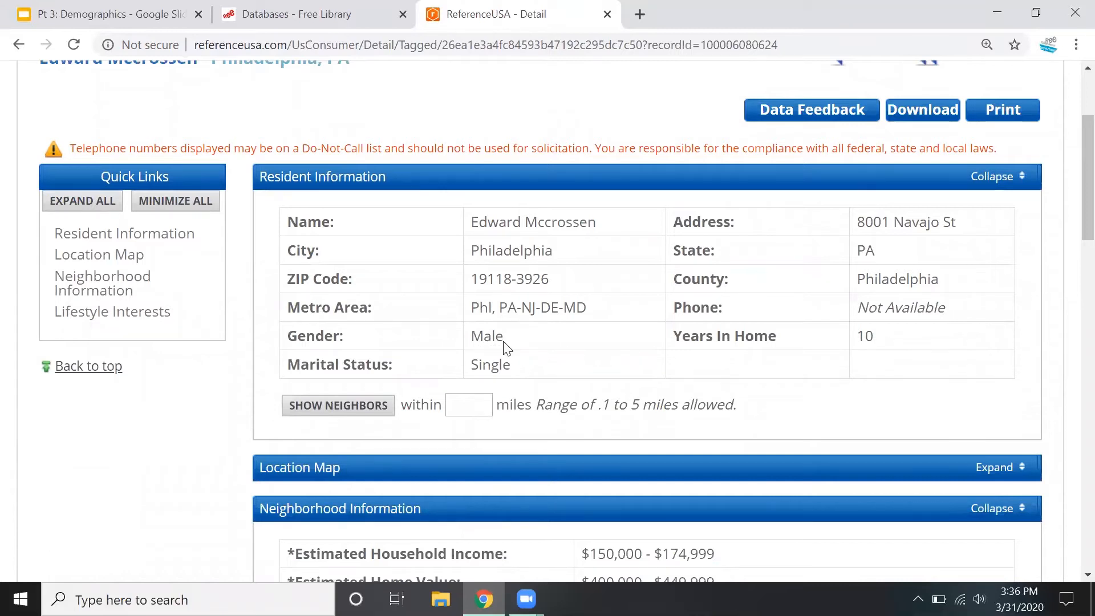
pyautogui.scroll(-4, 704, 256)
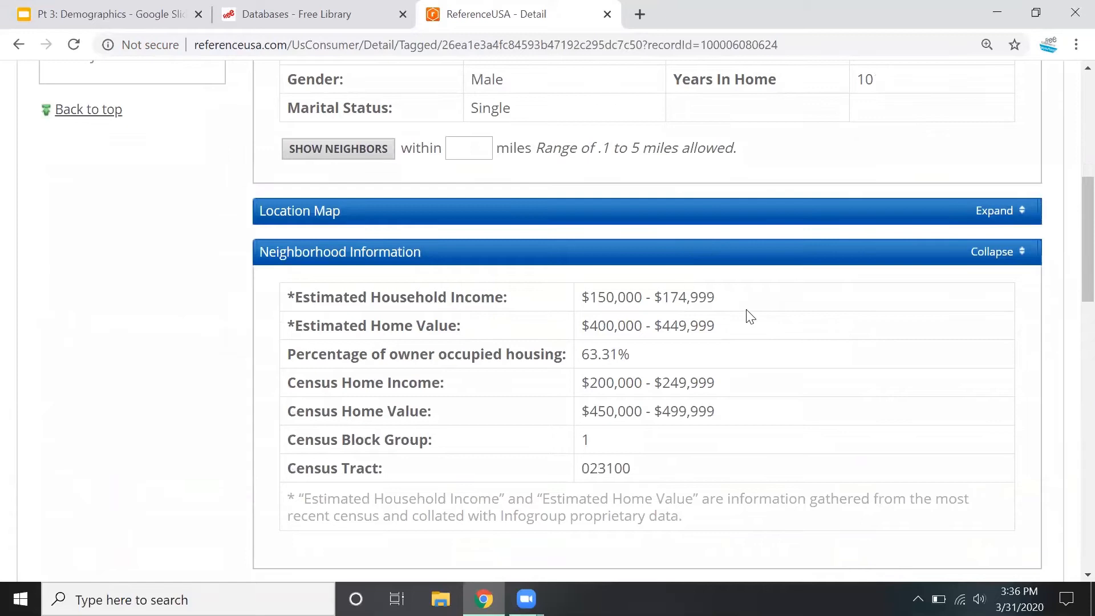
pyautogui.scroll(-7, 750, 317)
pyautogui.scroll(-2, 750, 316)
pyautogui.scroll(-2, 731, 381)
pyautogui.scroll(-6, 730, 380)
pyautogui.scroll(7, 730, 375)
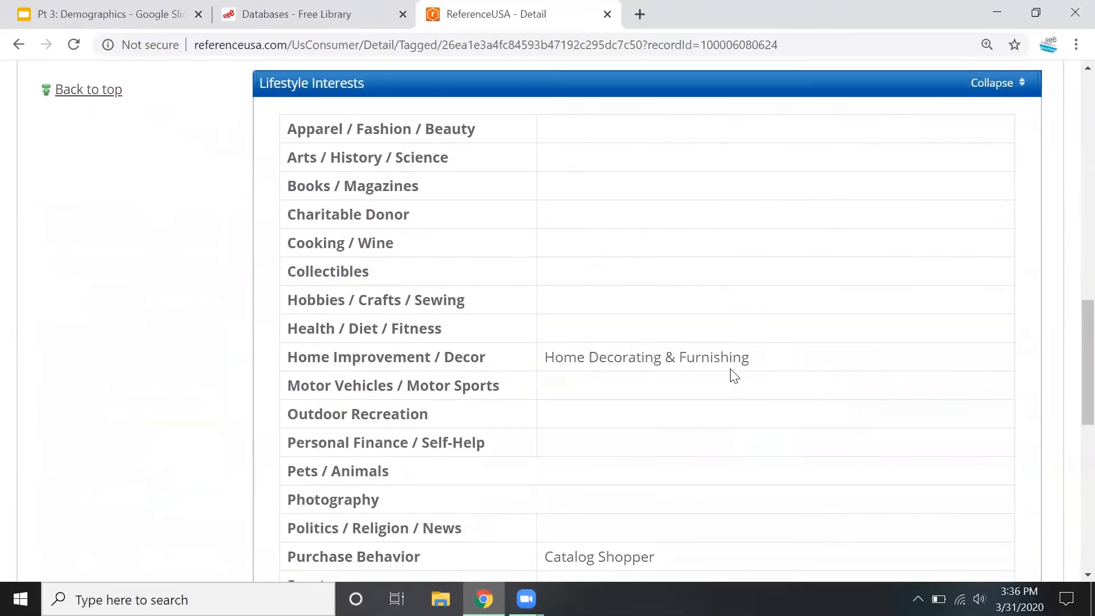
pyautogui.scroll(16, 731, 375)
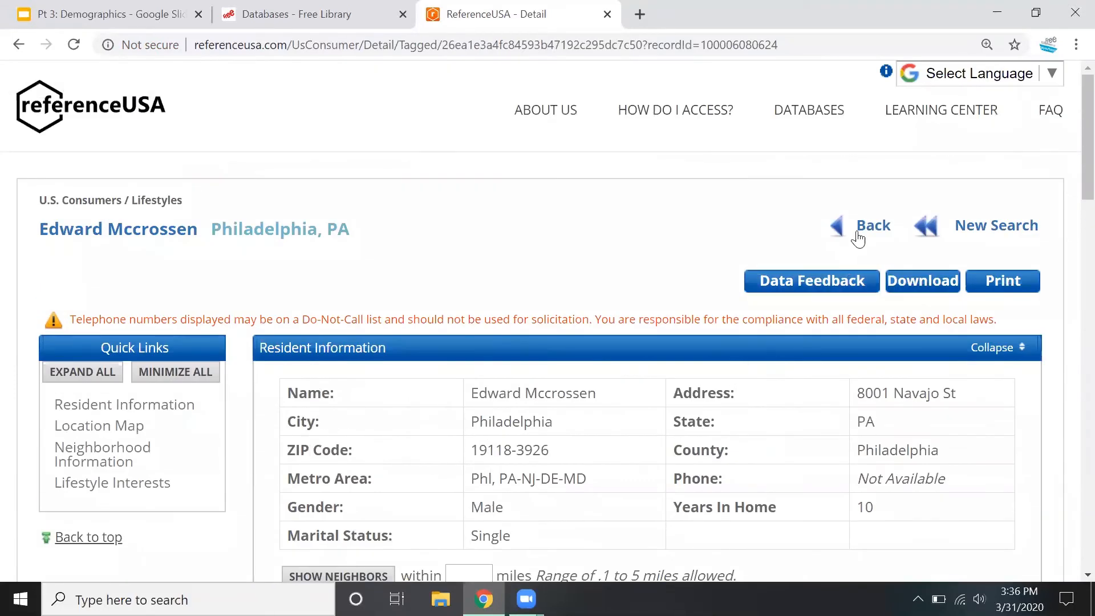
pyautogui.click(858, 238)
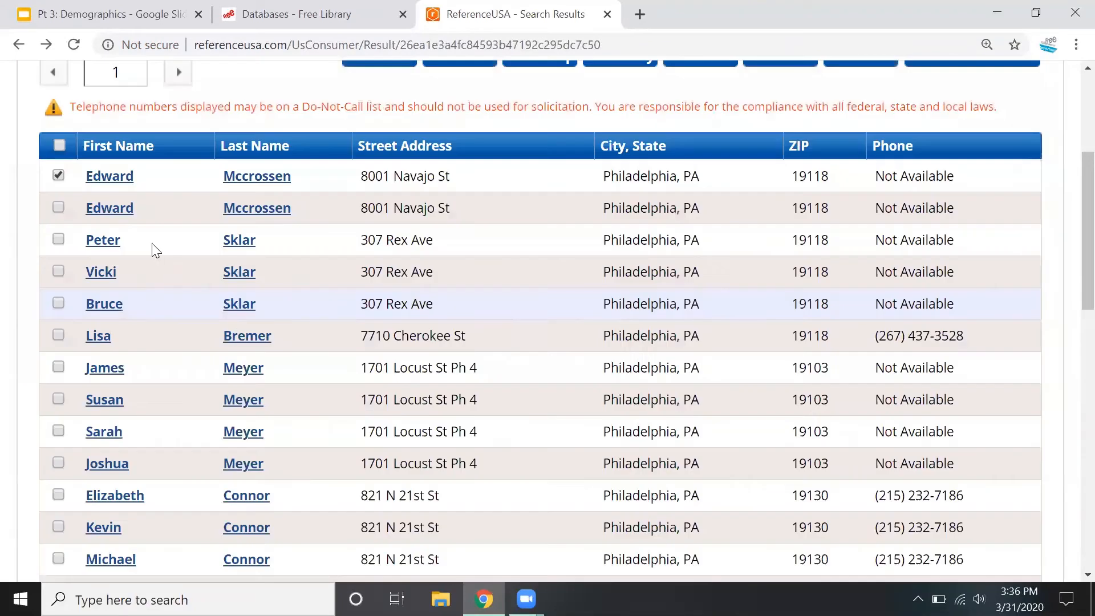
# Replace the first record's selection with all records on the first results page and open the download options
pyautogui.click(58, 175)
pyautogui.scroll(3, 12, 246)
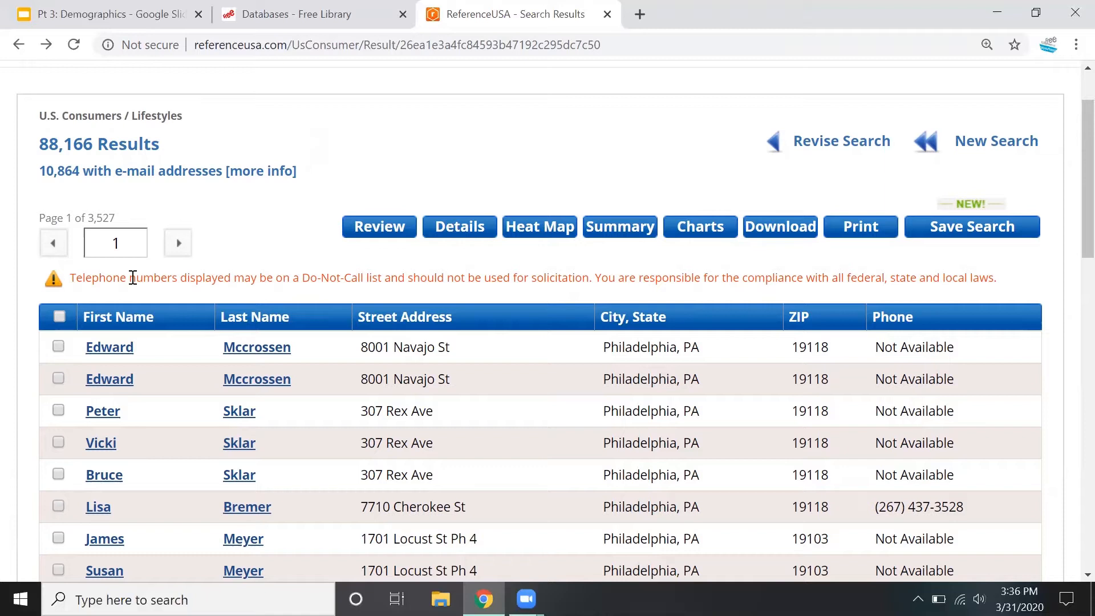
pyautogui.click(60, 317)
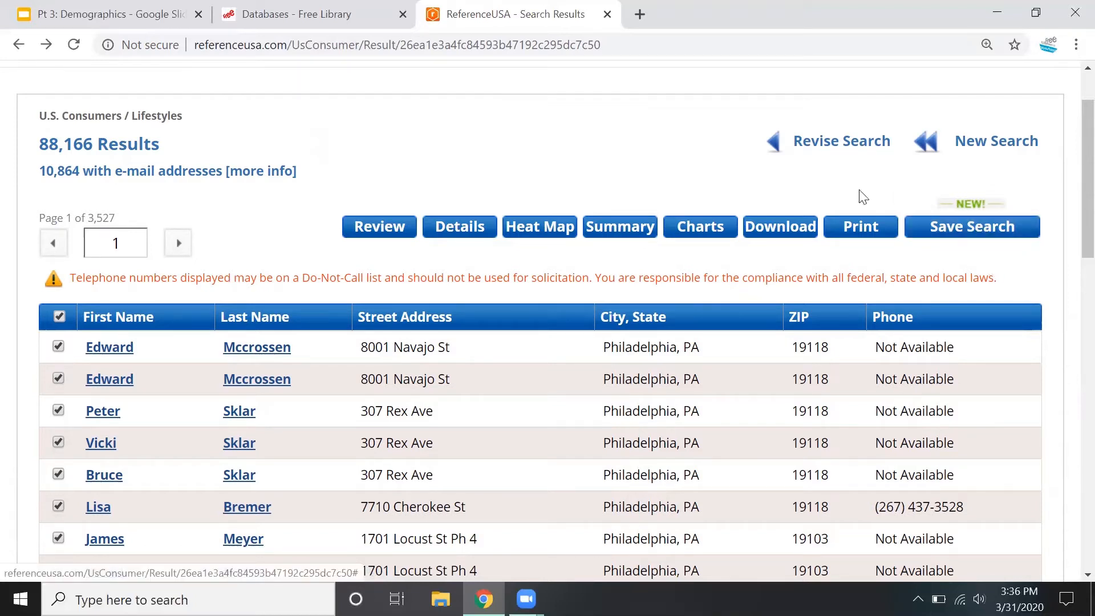
pyautogui.click(779, 234)
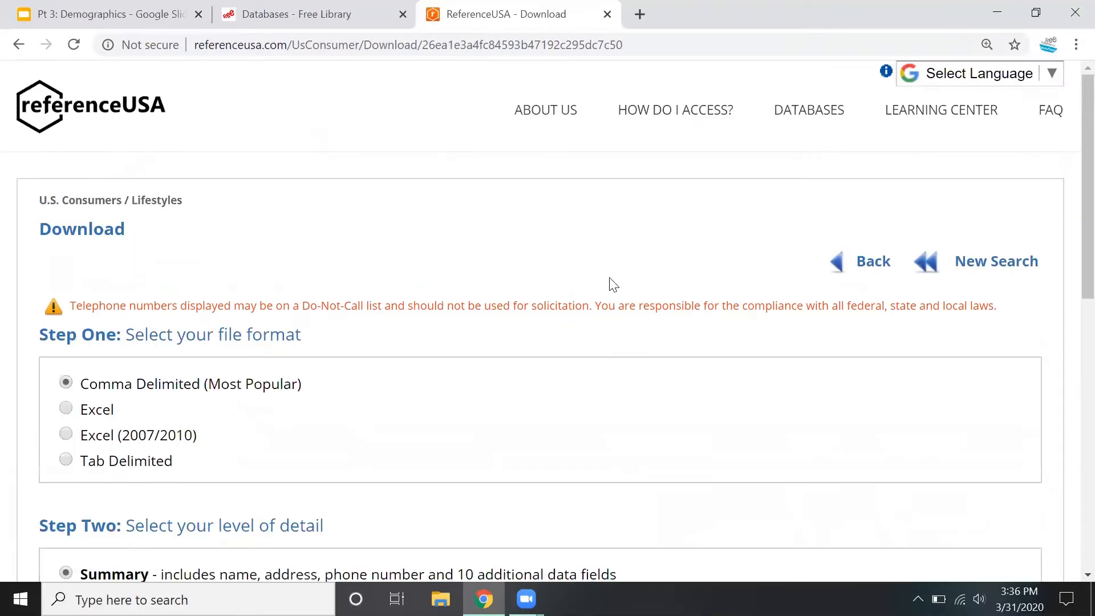
# Set the download's level of detail to Custom and add Median Annual Income and Median Home Value to the selected fields
pyautogui.scroll(-2, 616, 284)
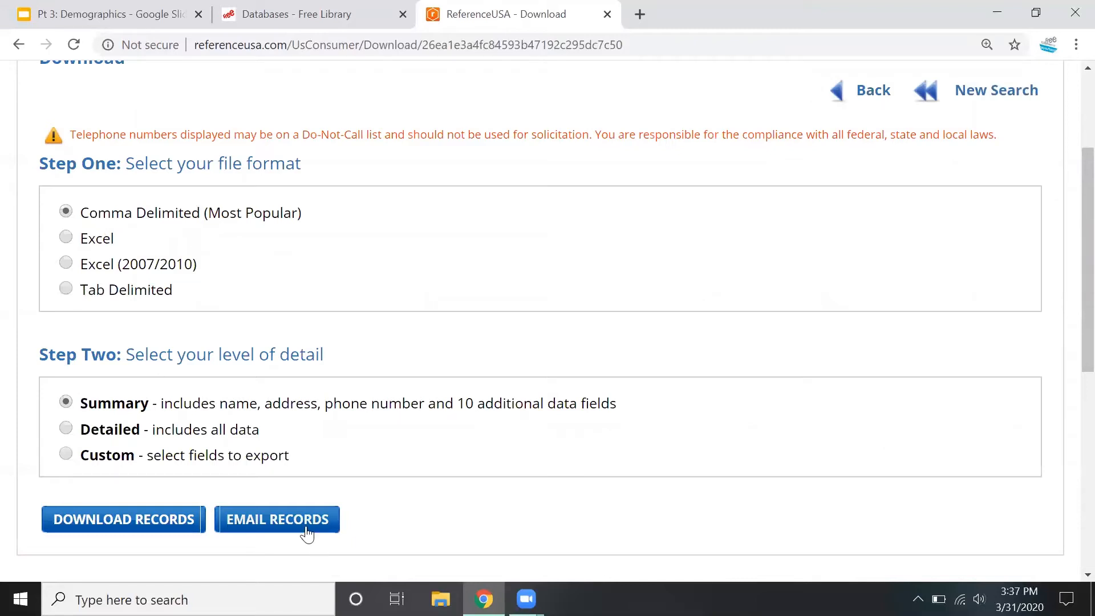
pyautogui.click(67, 455)
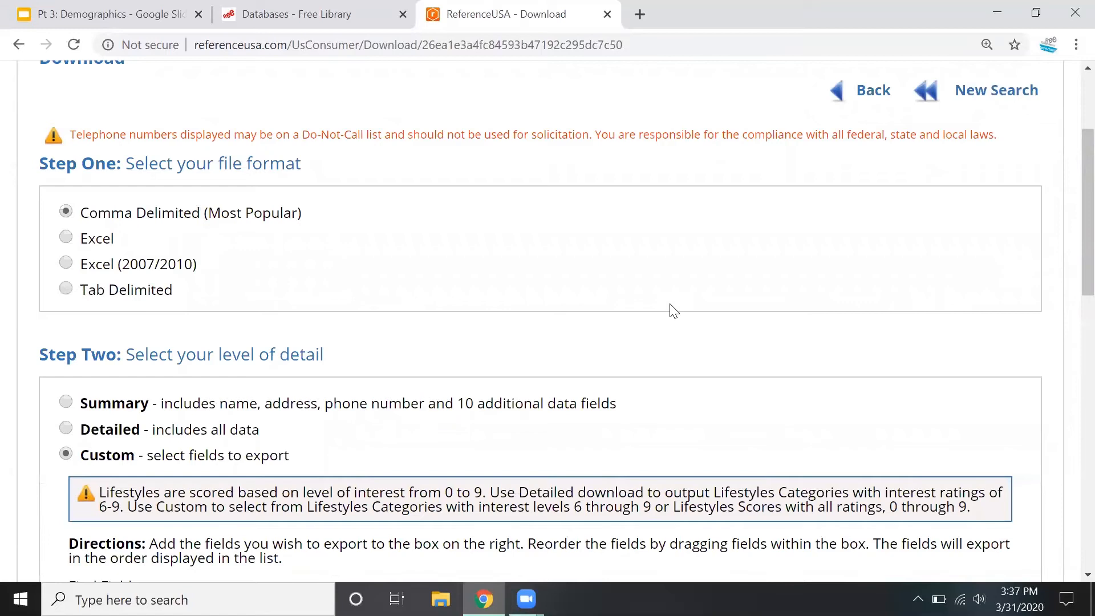
pyautogui.scroll(-6, 673, 311)
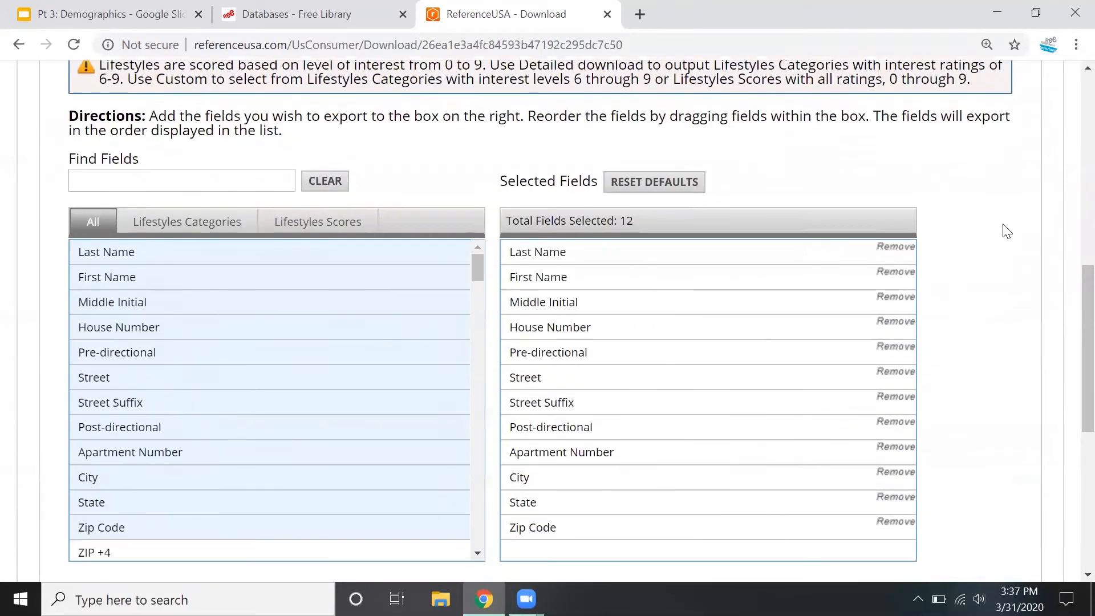
pyautogui.scroll(-1, 1004, 231)
pyautogui.scroll(-3, 380, 374)
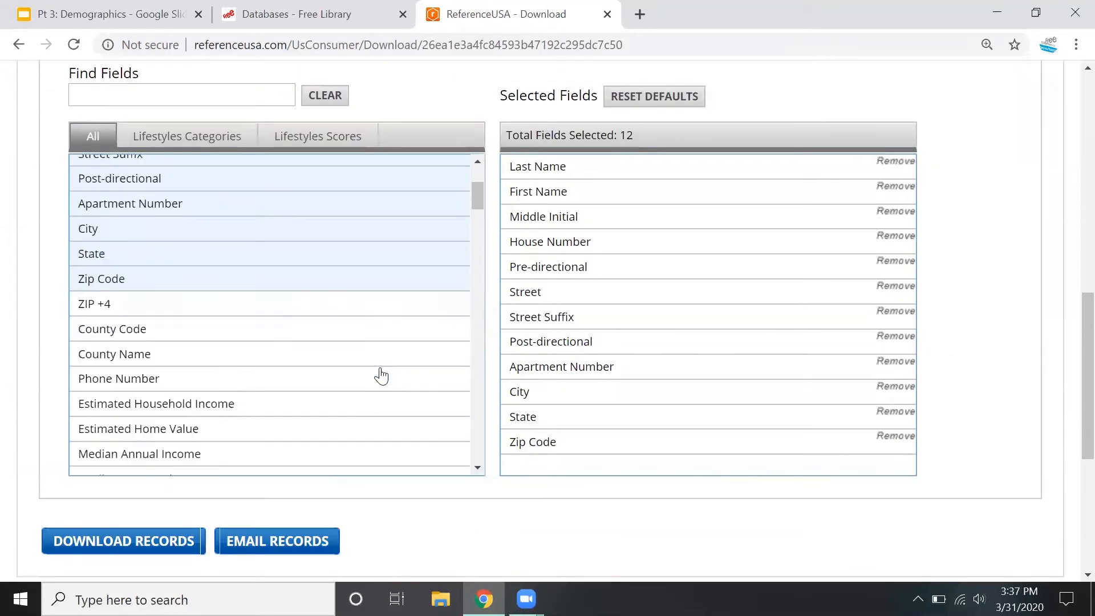
pyautogui.click(143, 446)
pyautogui.scroll(-1, 193, 419)
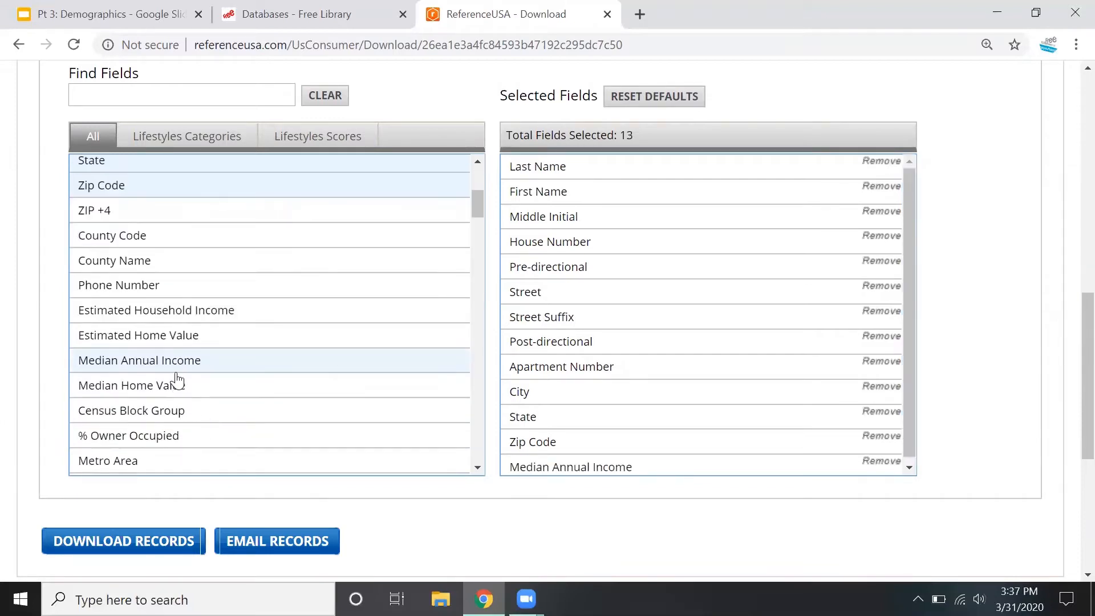
pyautogui.click(179, 383)
pyautogui.scroll(-2, 227, 377)
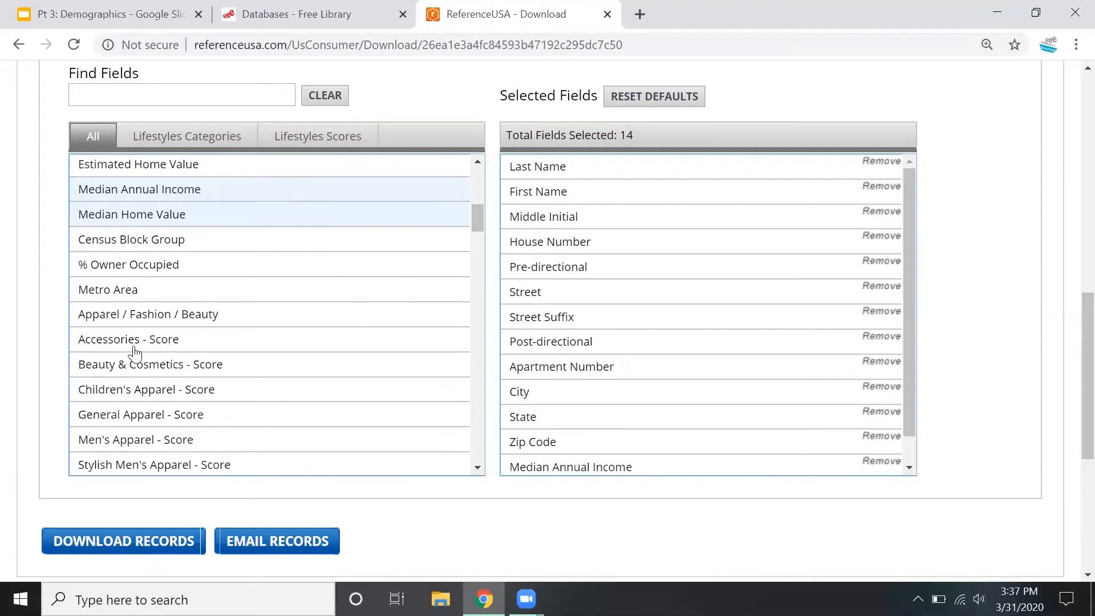
# Leave the download options for the results list and open the heat map of the search results
pyautogui.scroll(2, 104, 425)
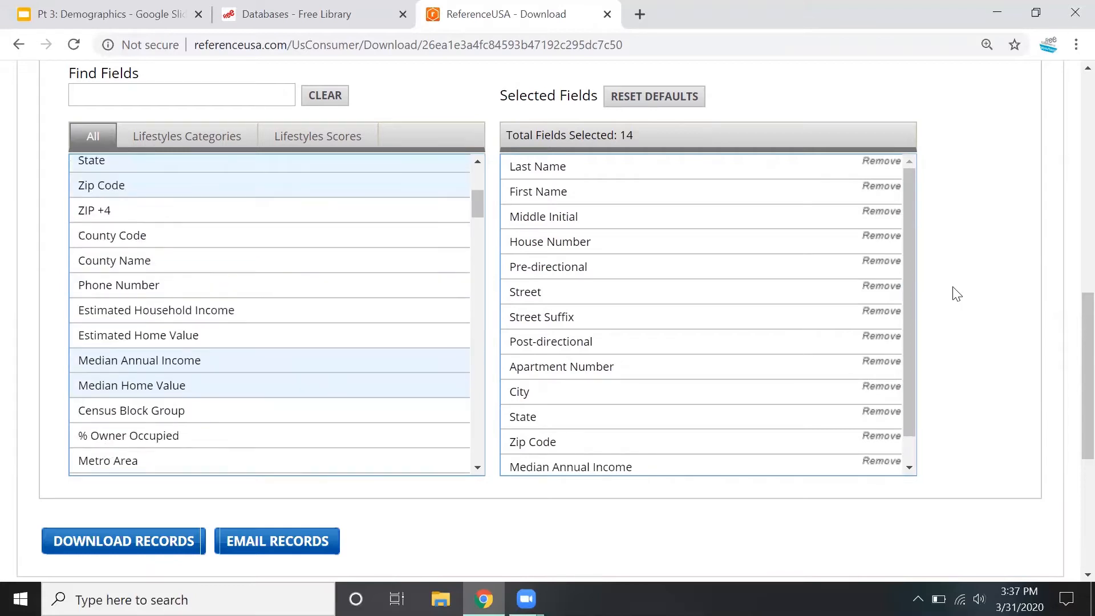
pyautogui.scroll(5, 955, 294)
pyautogui.scroll(5, 956, 294)
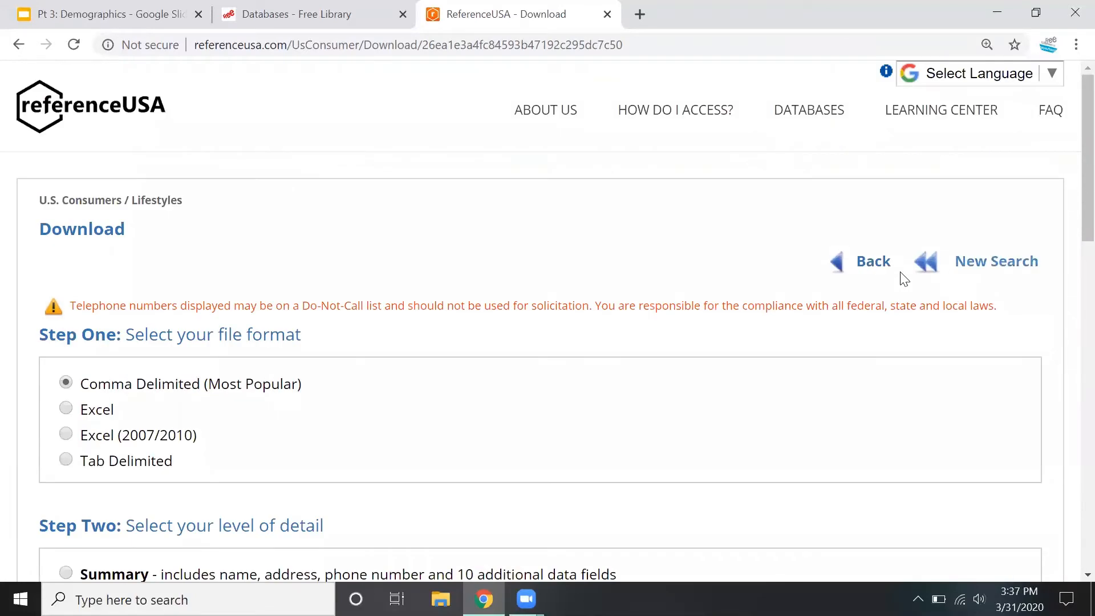
pyautogui.click(872, 263)
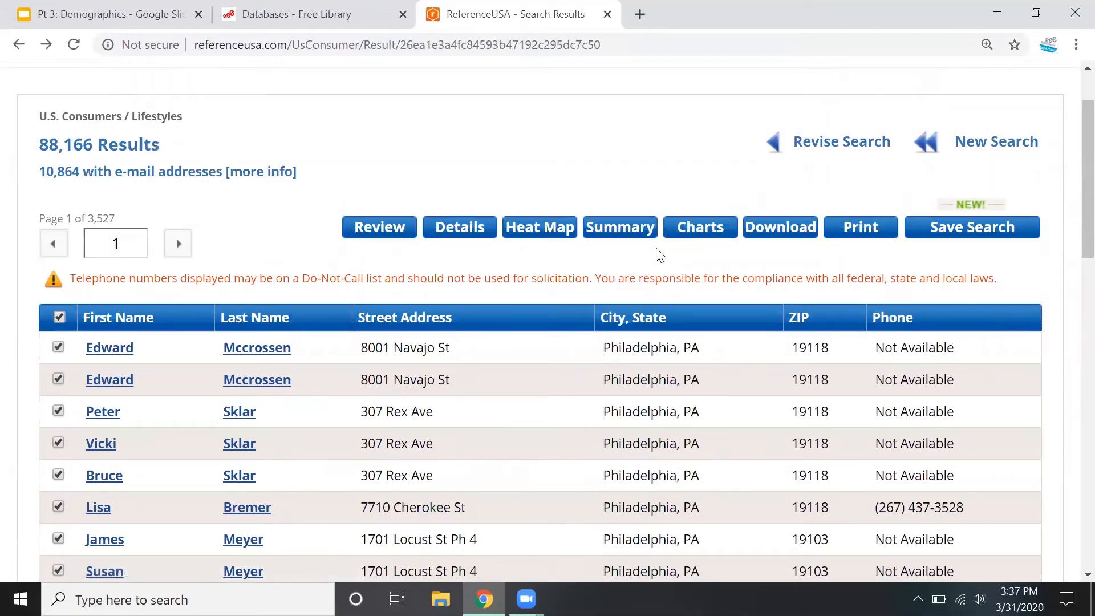
pyautogui.click(540, 231)
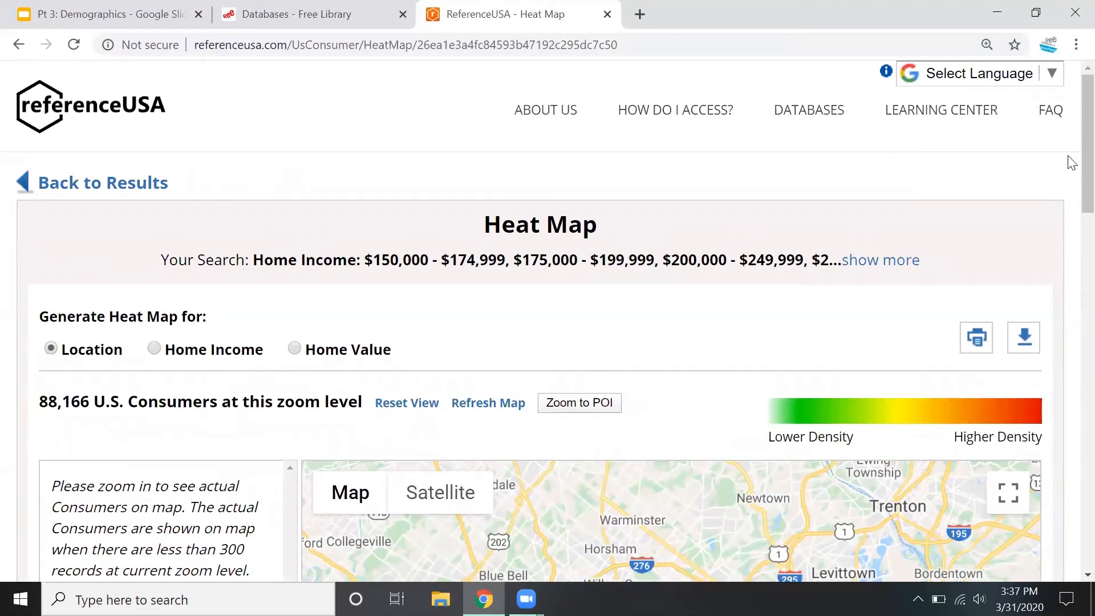
# Look over the location heat map and focus it on ZIP code 19147 from the Top 50 tally results
pyautogui.scroll(-2, 1070, 169)
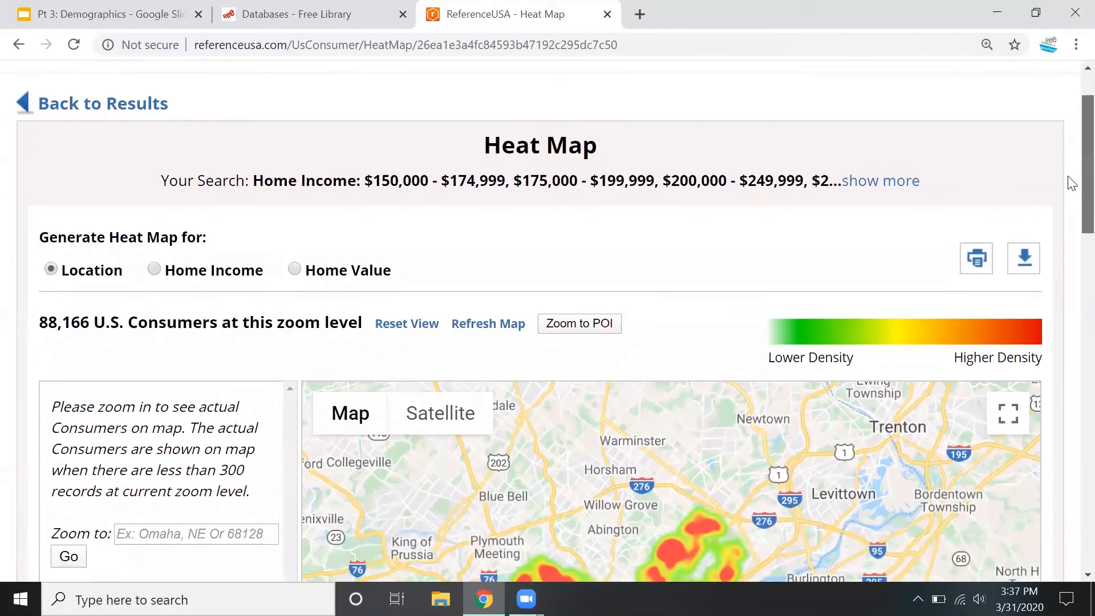
pyautogui.scroll(-3, 1071, 182)
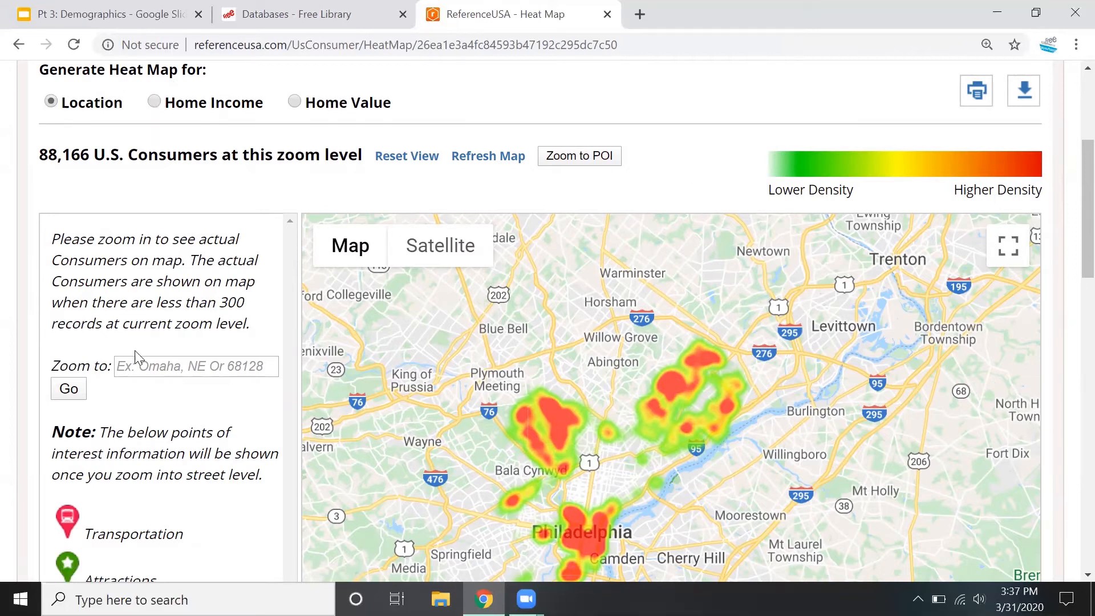
pyautogui.scroll(-1, 1071, 393)
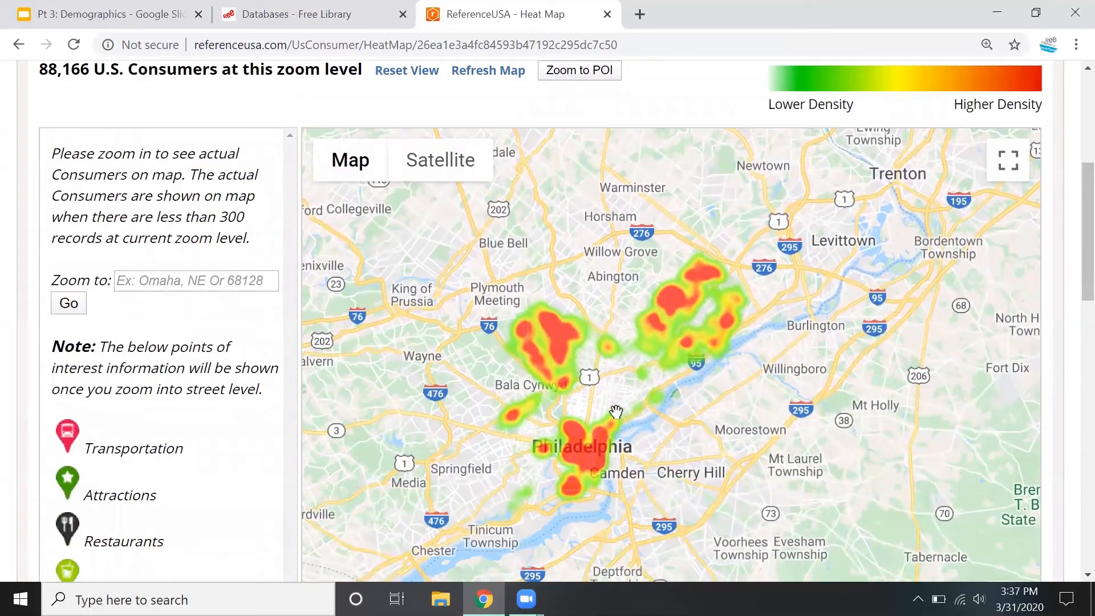
pyautogui.scroll(-1, 632, 375)
pyautogui.scroll(-4, 1069, 320)
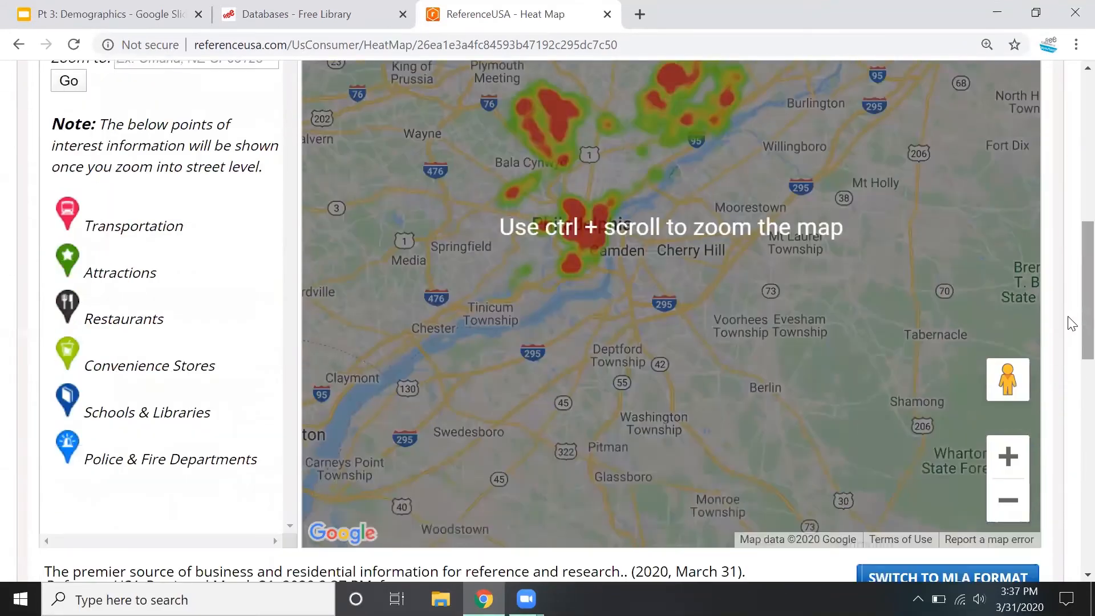
pyautogui.scroll(-1, 1071, 323)
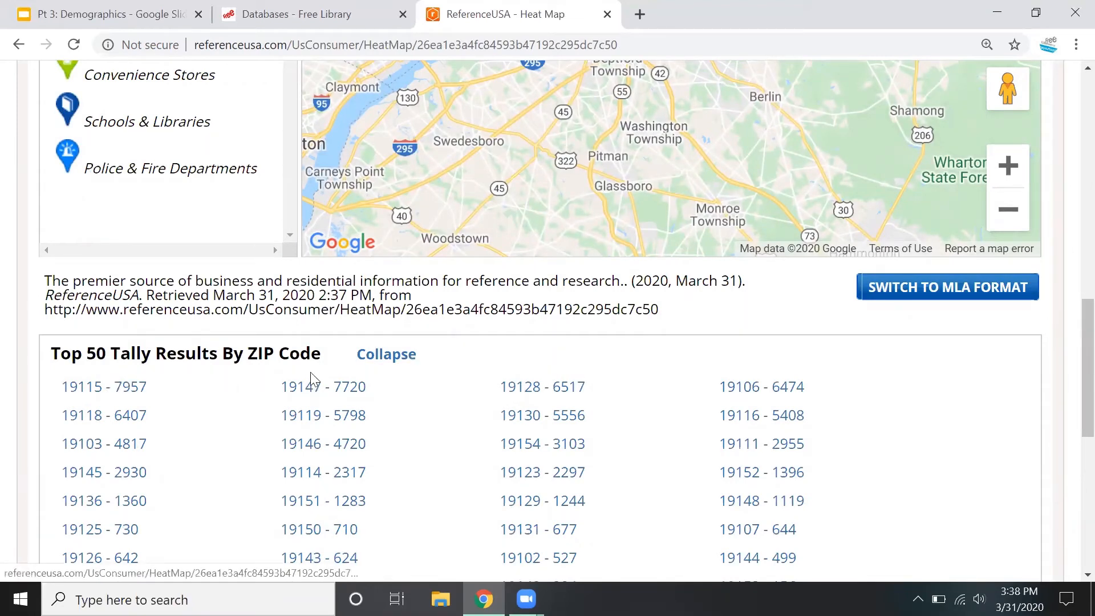
pyautogui.click(328, 392)
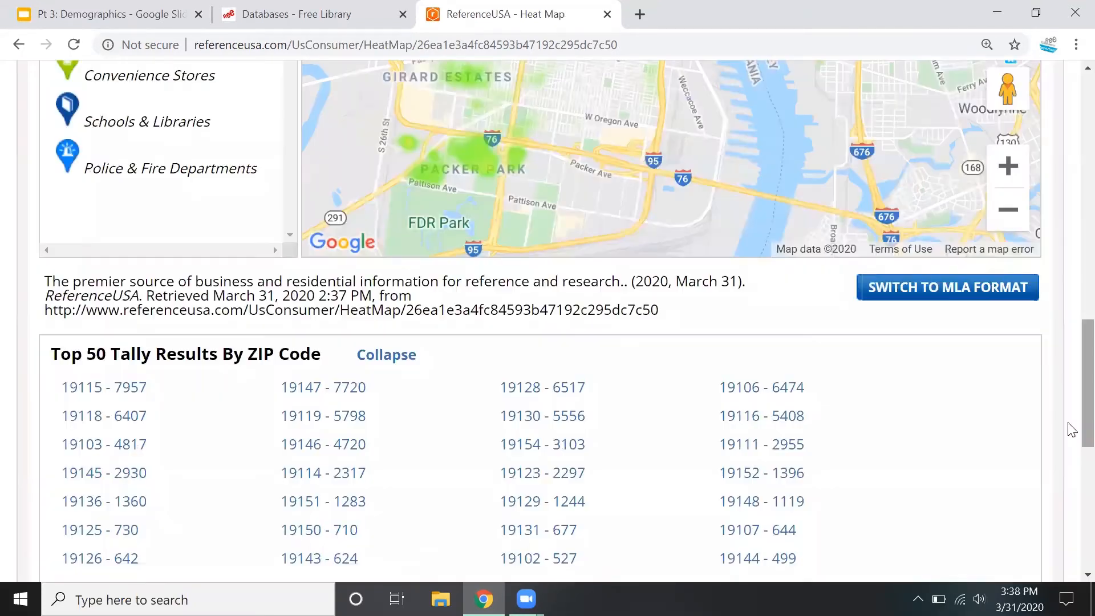
pyautogui.scroll(4, 1068, 411)
pyautogui.scroll(5, 1071, 363)
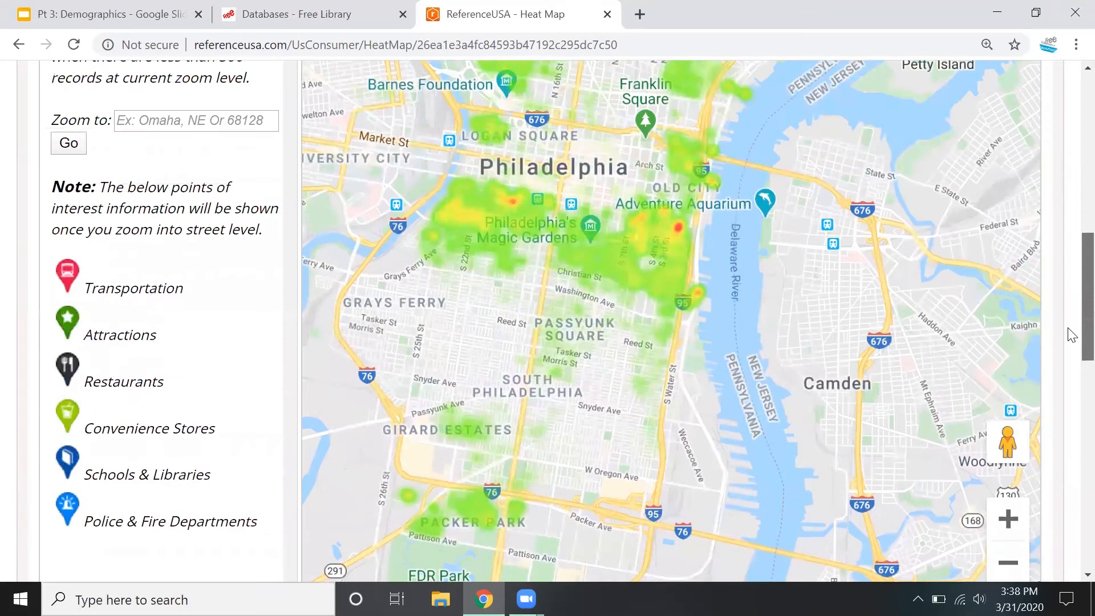
pyautogui.scroll(-1, 1064, 305)
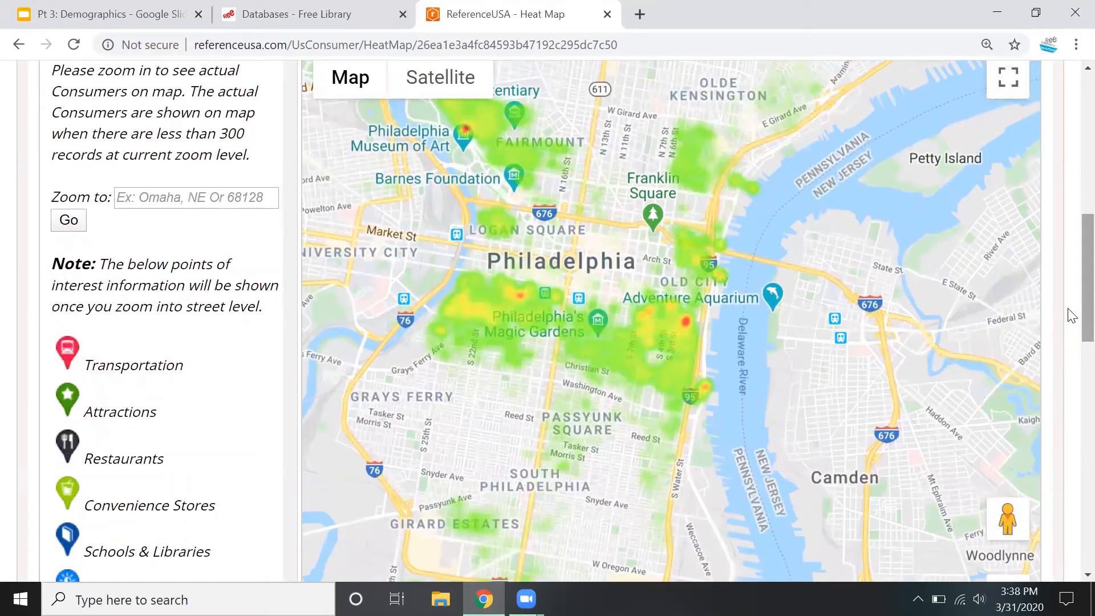
# Zoom the heat map in on the Society Hill area of Philadelphia, down to the streets around Bingham Court
pyautogui.scroll(-1, 1070, 316)
pyautogui.click(1010, 524)
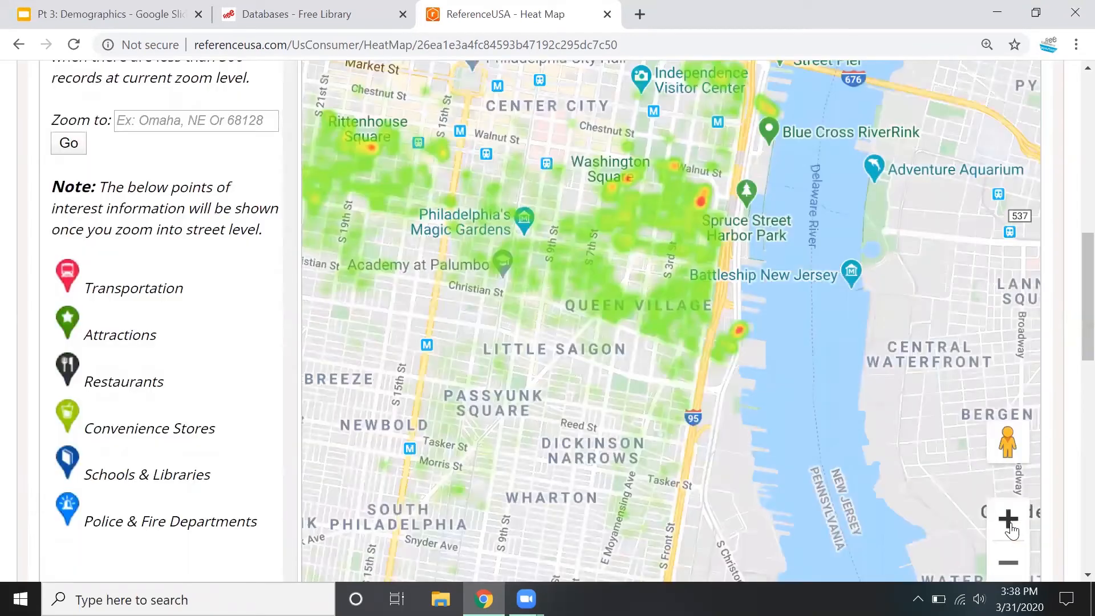
pyautogui.moveTo(664, 448); pyautogui.dragTo(655, 549)
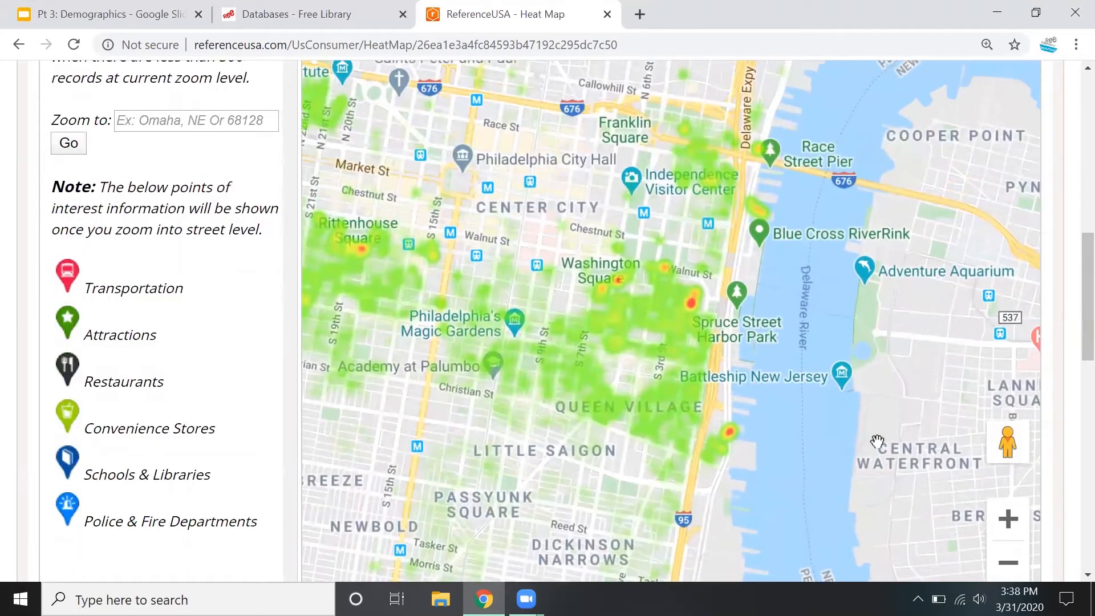
pyautogui.click(1008, 519)
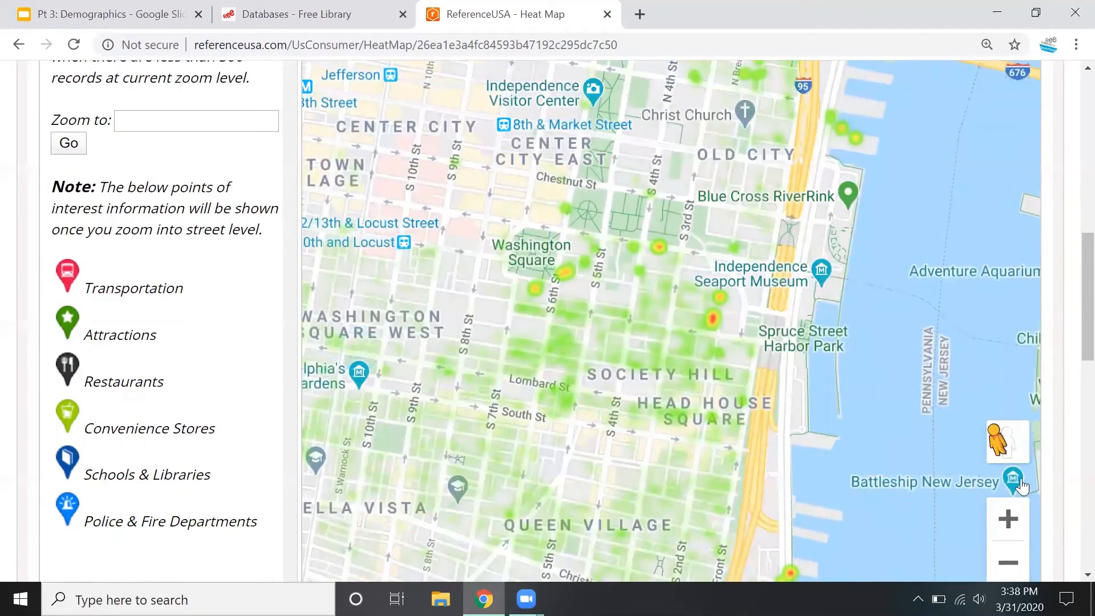
pyautogui.click(1003, 516)
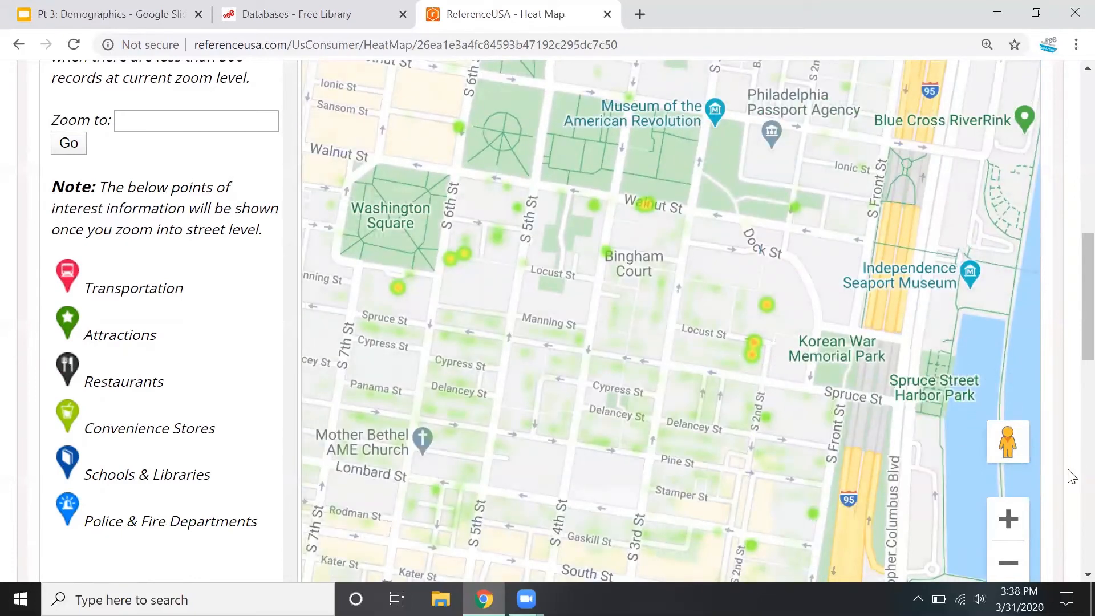
pyautogui.click(1020, 530)
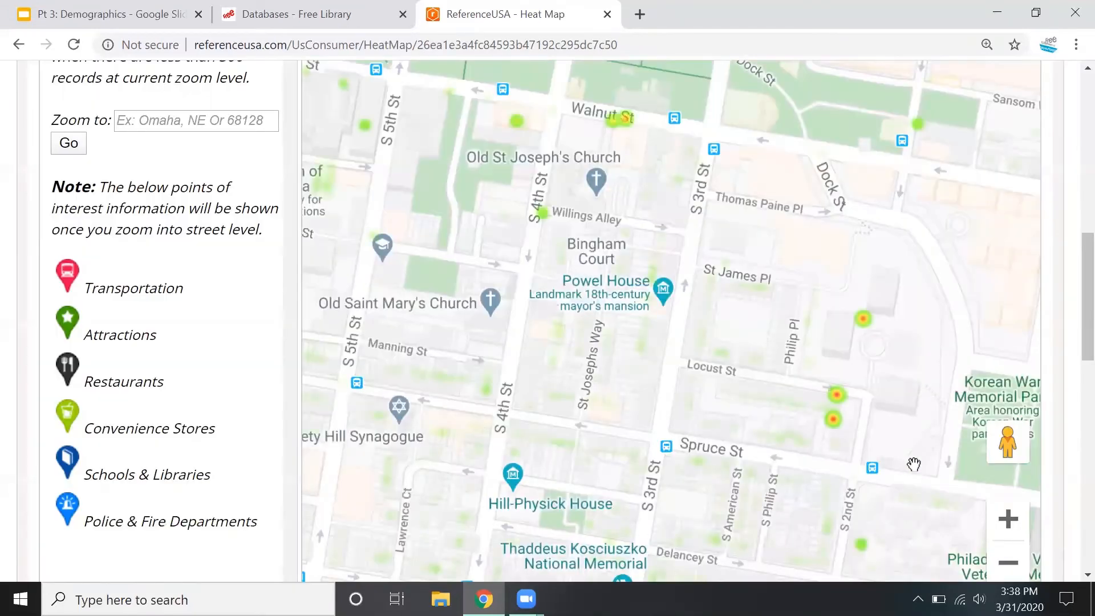
pyautogui.click(1007, 517)
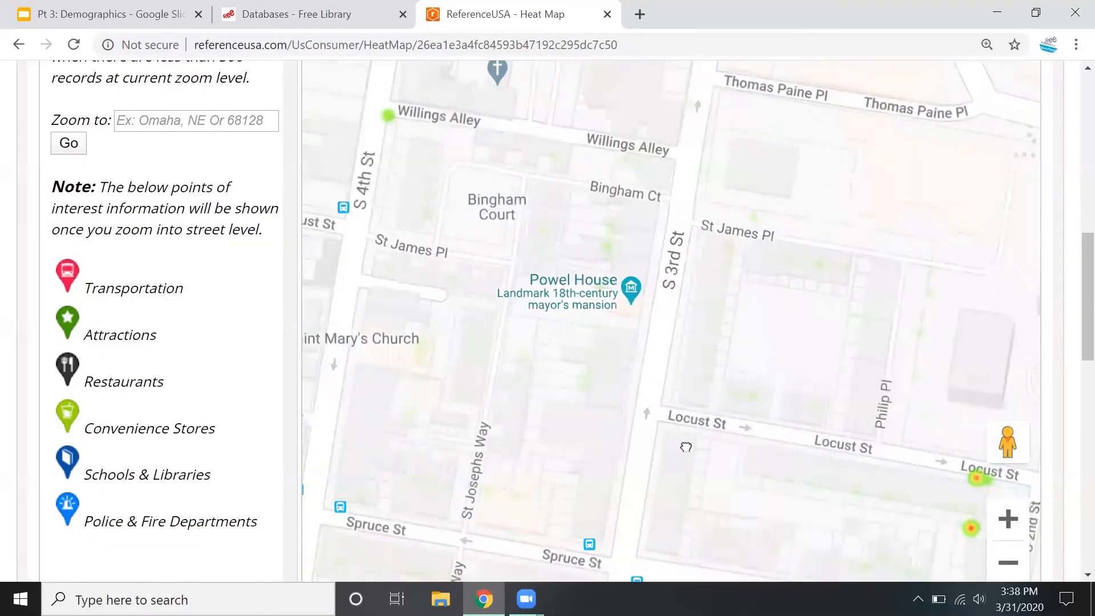
# Zoom in on the high-density spots along Locust Street near 2nd Street, down to the level of individual consumer markers
pyautogui.moveTo(685, 447); pyautogui.dragTo(510, 271)
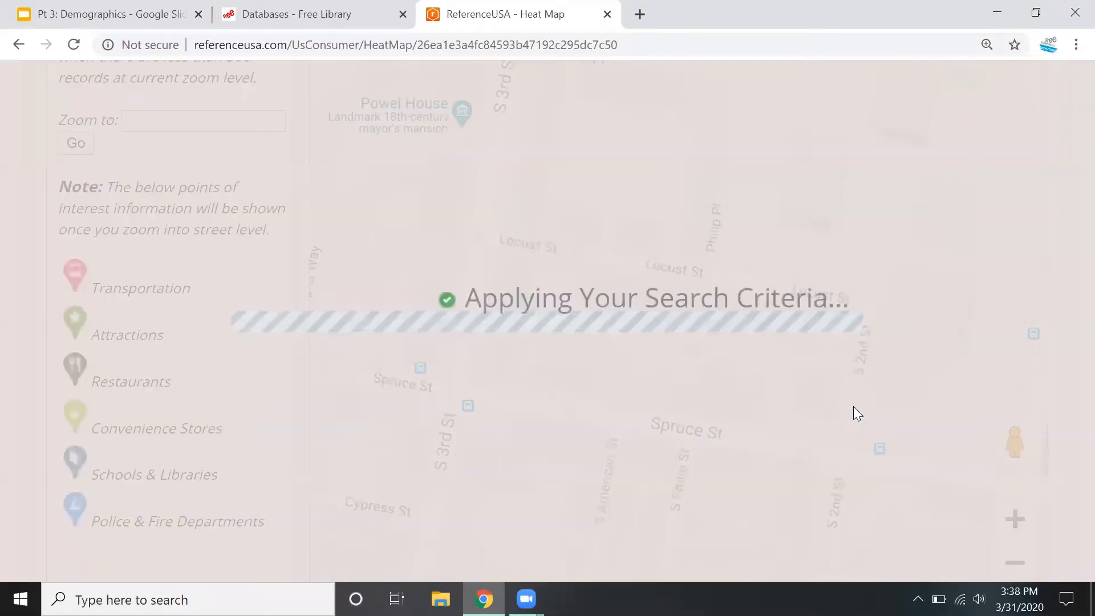
pyautogui.click(1003, 526)
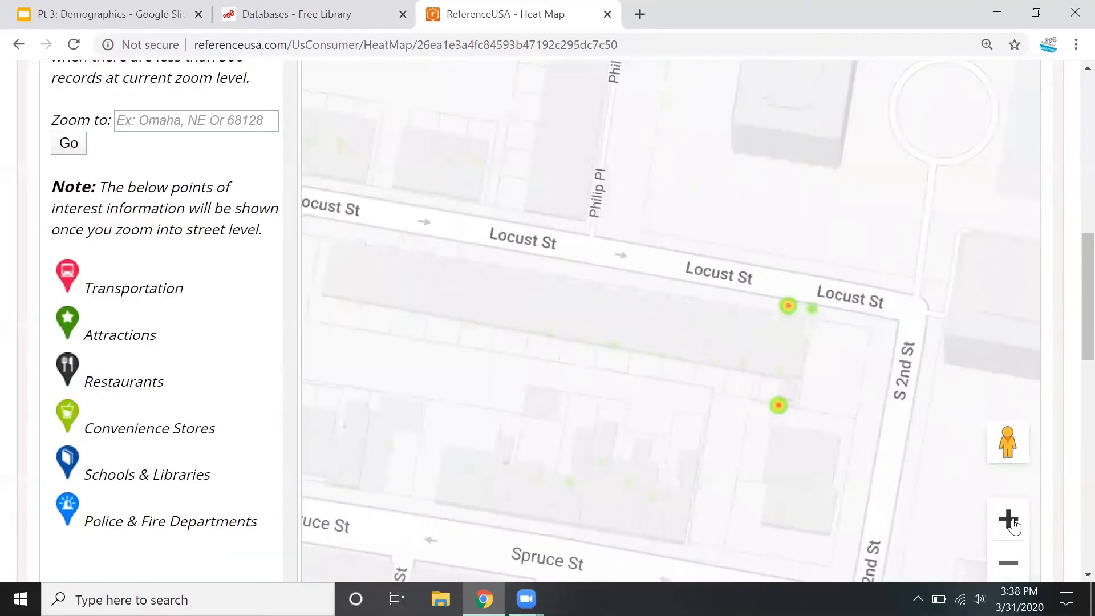
pyautogui.click(1007, 518)
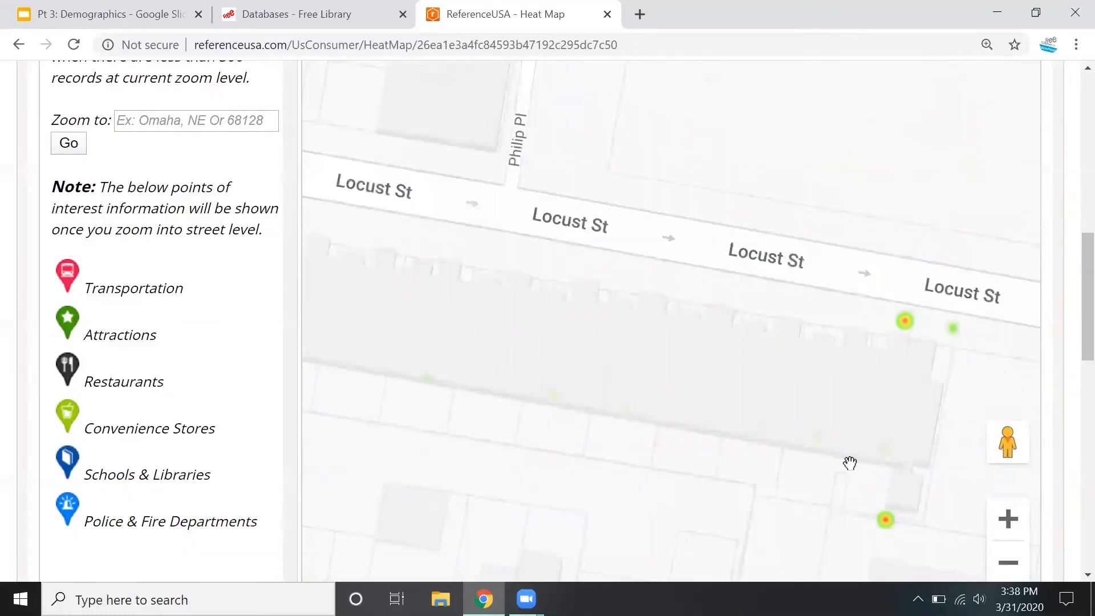
pyautogui.moveTo(850, 463); pyautogui.dragTo(745, 388)
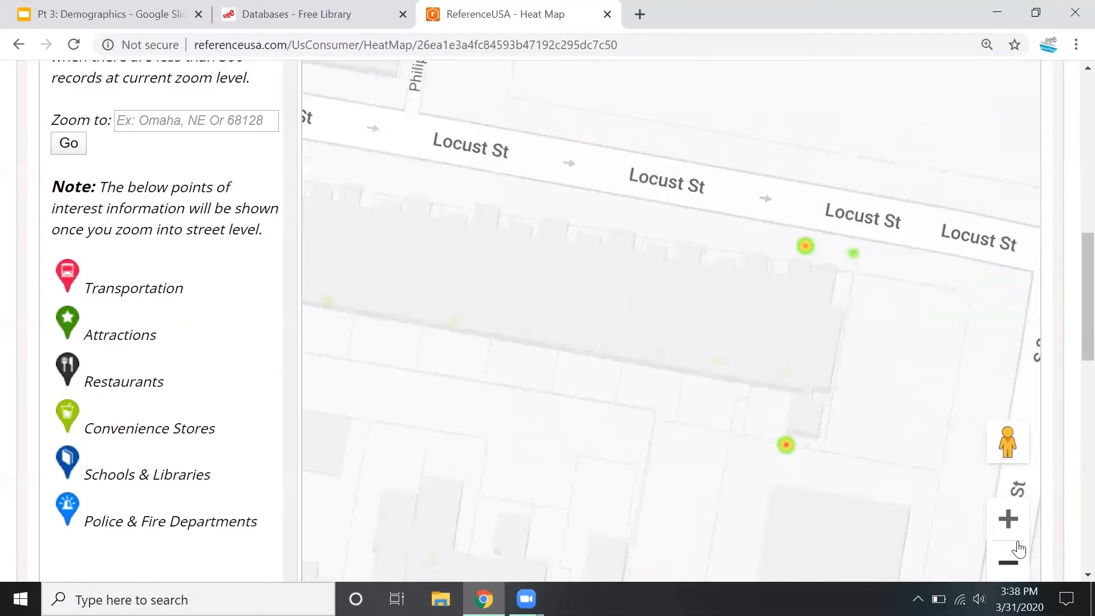
pyautogui.click(1008, 520)
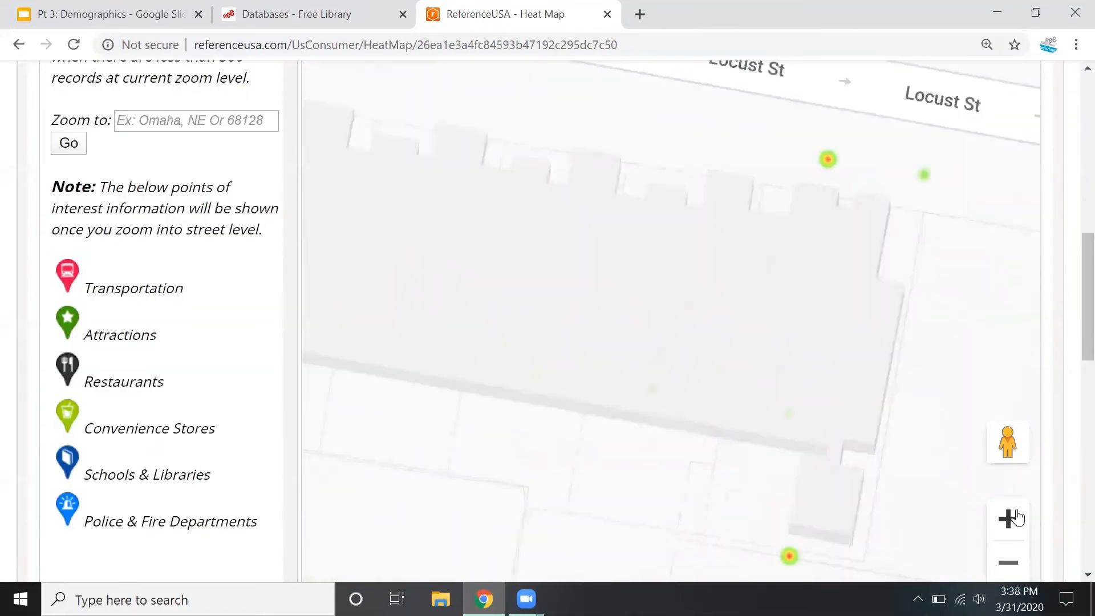
pyautogui.click(1009, 517)
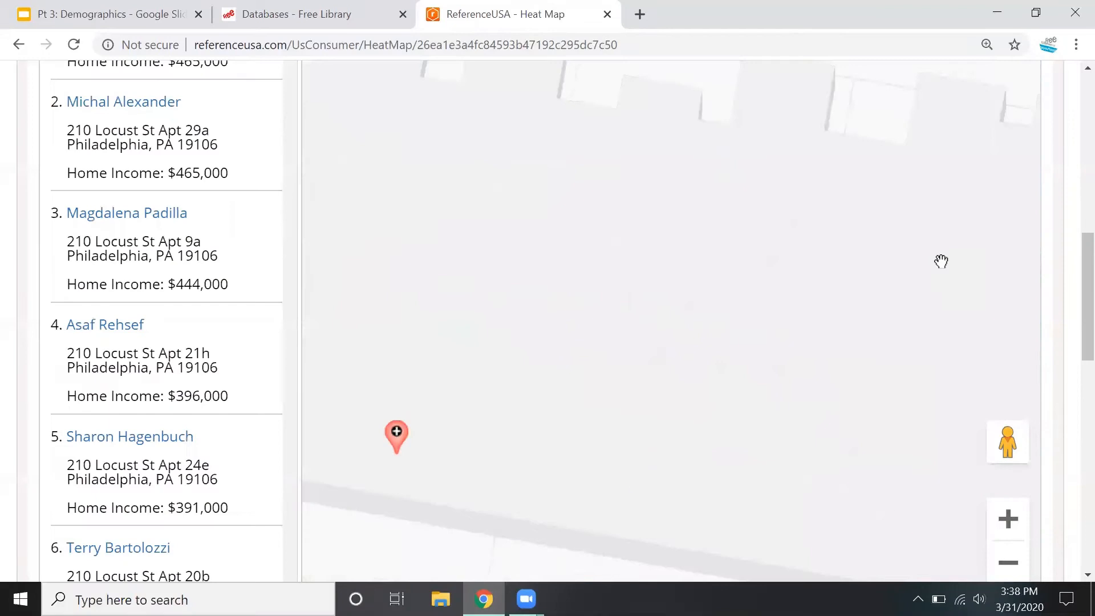
pyautogui.moveTo(935, 268); pyautogui.dragTo(767, 545)
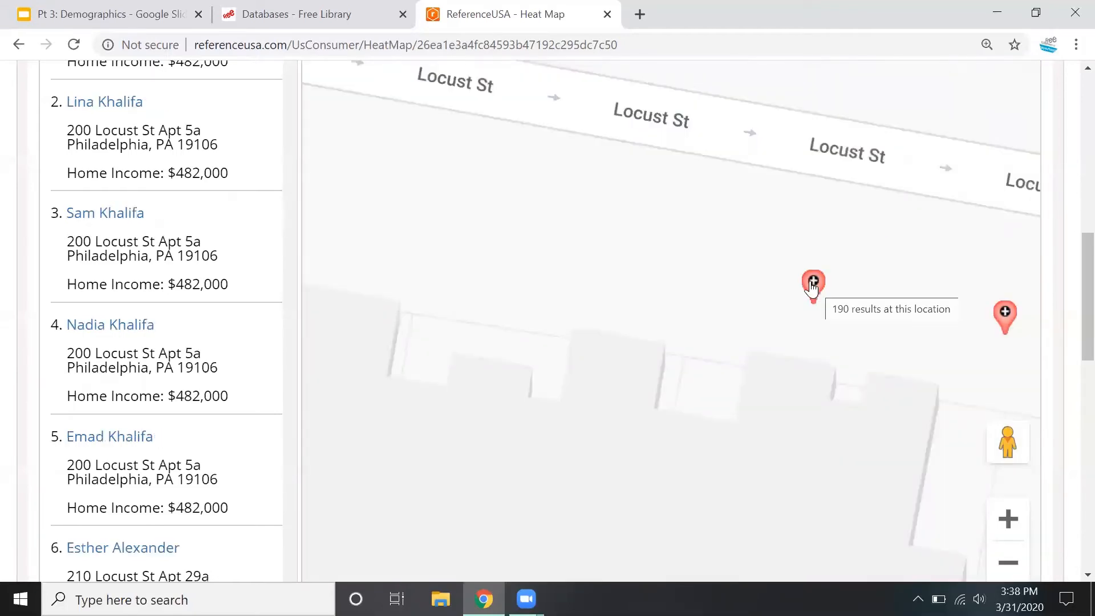
# Browse the first five resident records at the Locust Street marker, then close its record pop-up
pyautogui.click(812, 285)
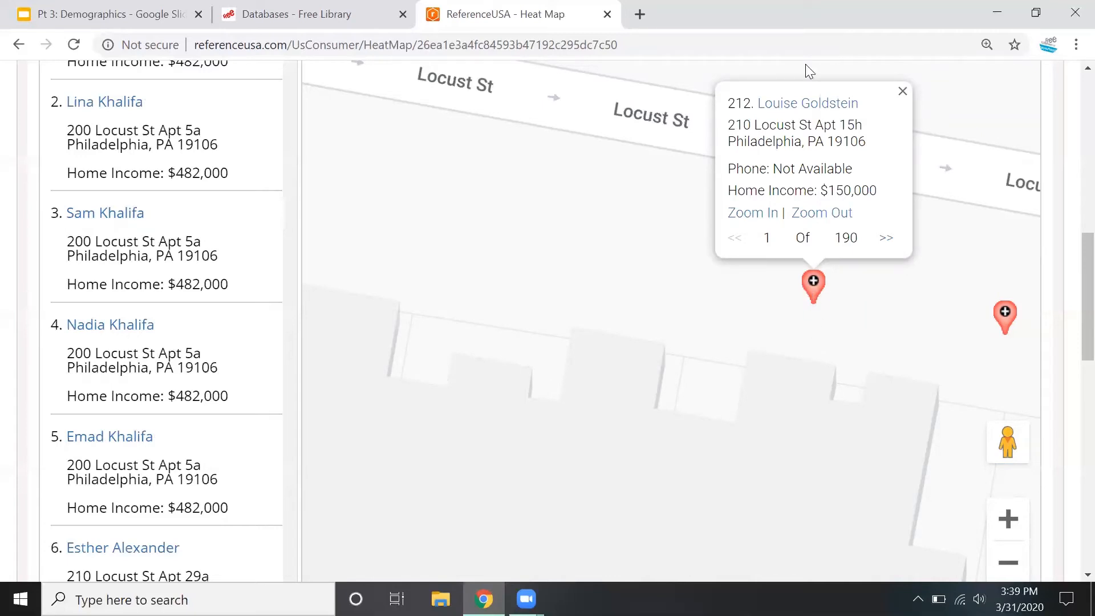
pyautogui.click(885, 238)
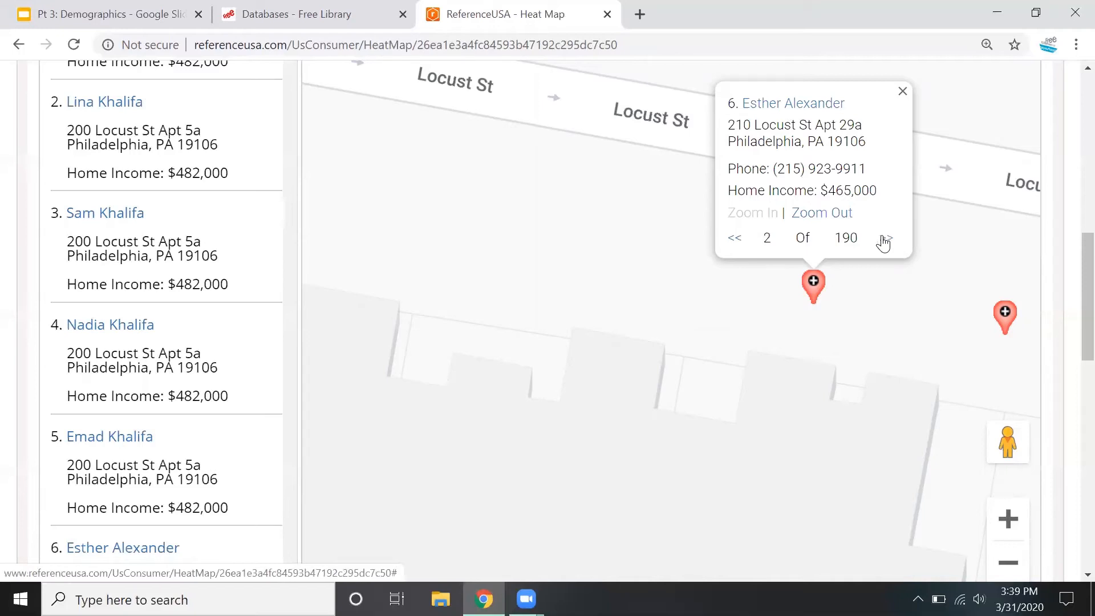
pyautogui.click(885, 242)
pyautogui.click(884, 242)
pyautogui.click(885, 242)
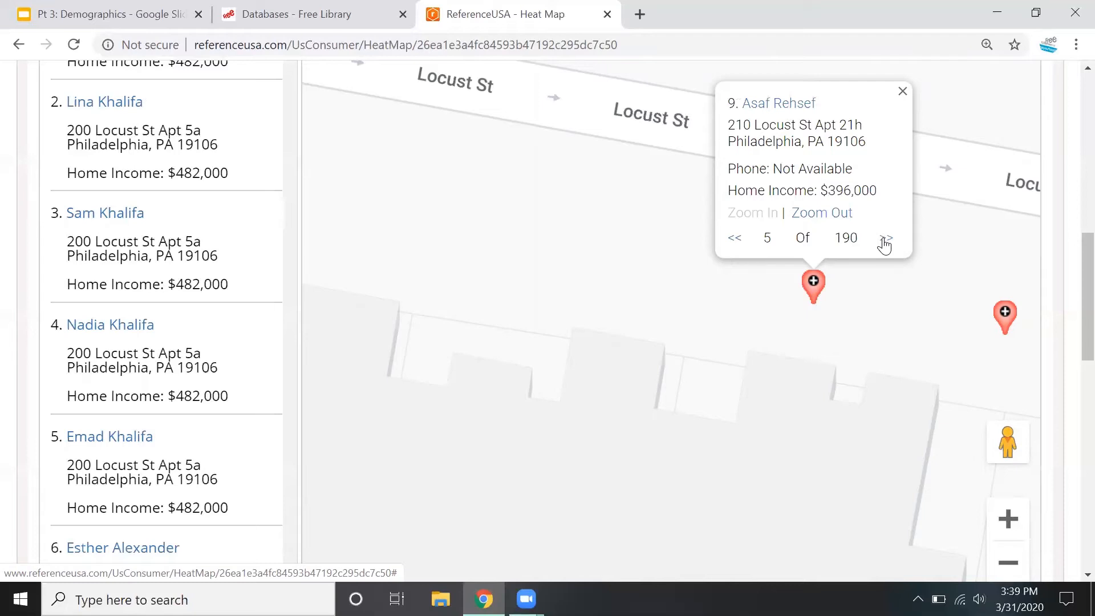
pyautogui.click(902, 93)
pyautogui.scroll(-1, 1070, 307)
pyautogui.moveTo(1068, 307); pyautogui.dragTo(1067, 318)
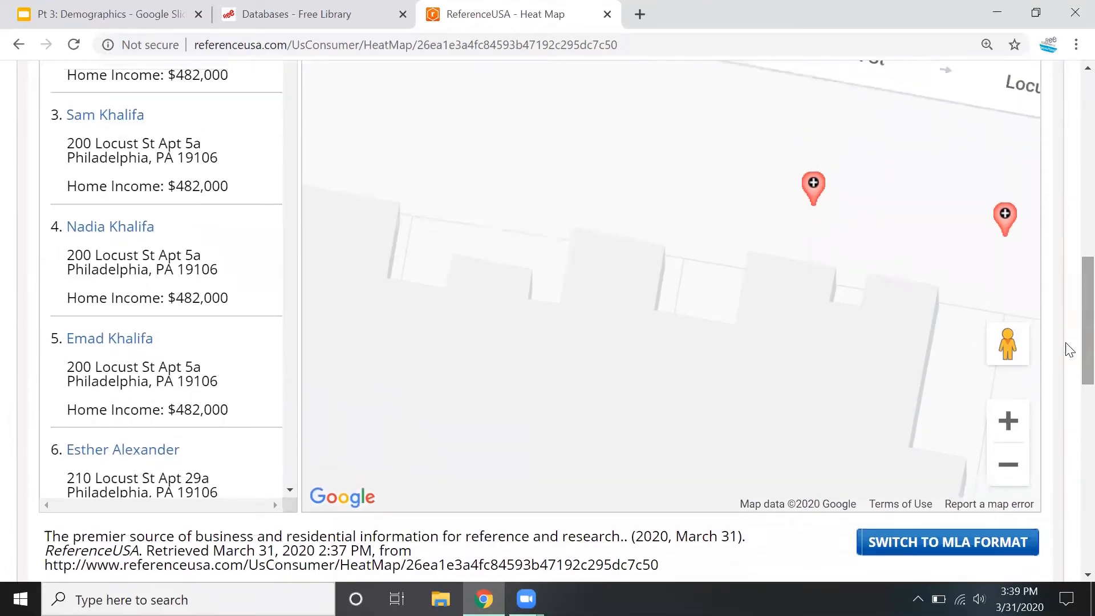
# Zoom the heat map back out around Locust Street and S 2nd Street, and return to the search results list
pyautogui.click(1007, 466)
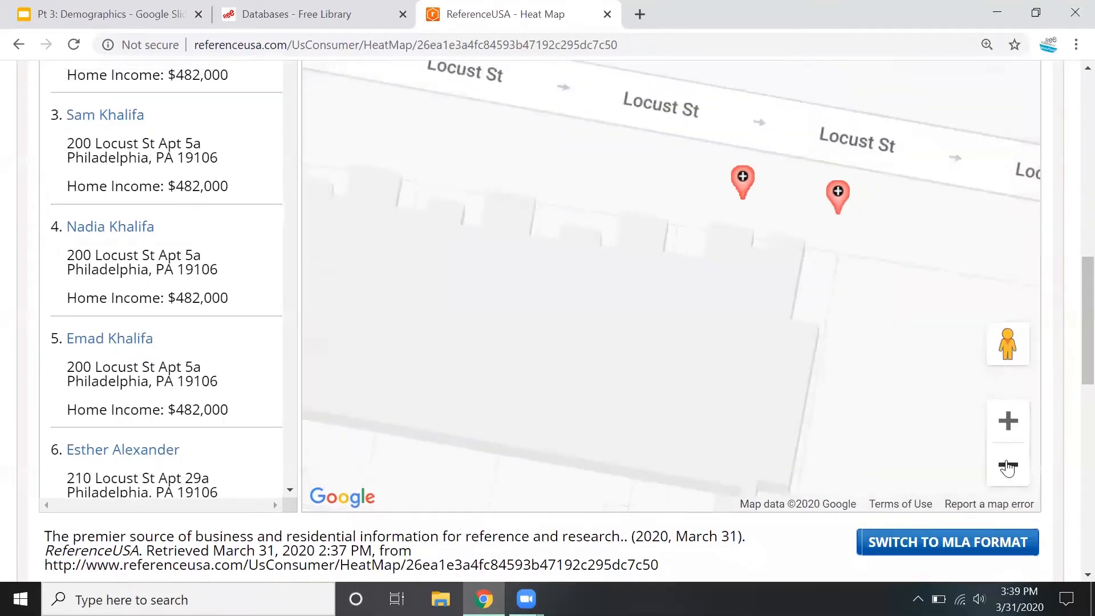
pyautogui.click(1007, 466)
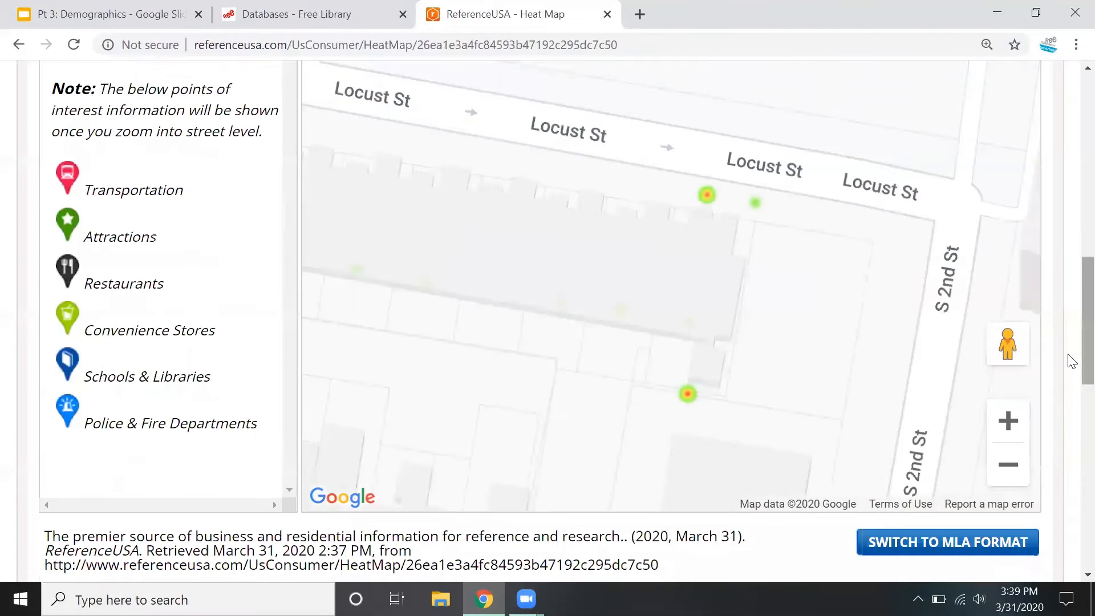
pyautogui.scroll(5, 1067, 364)
pyautogui.scroll(5, 1071, 239)
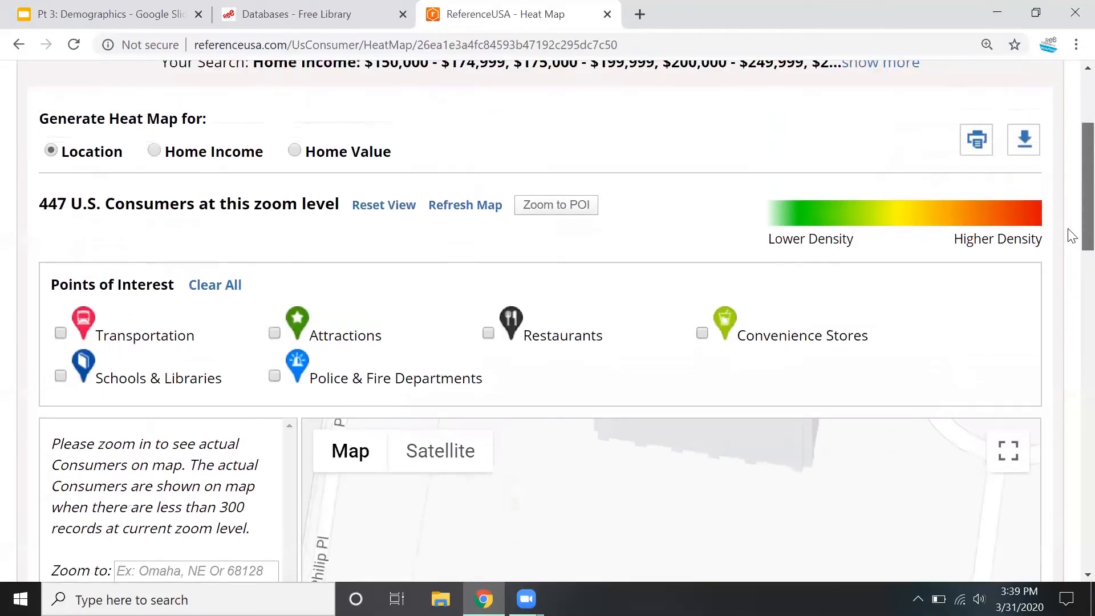
pyautogui.scroll(1, 1071, 189)
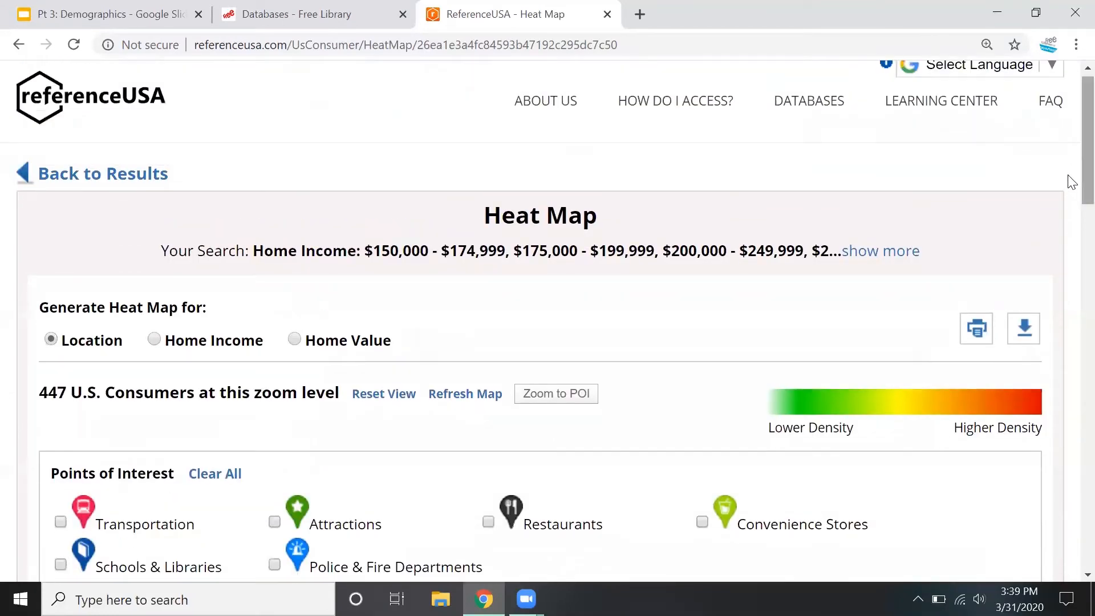
pyautogui.click(118, 175)
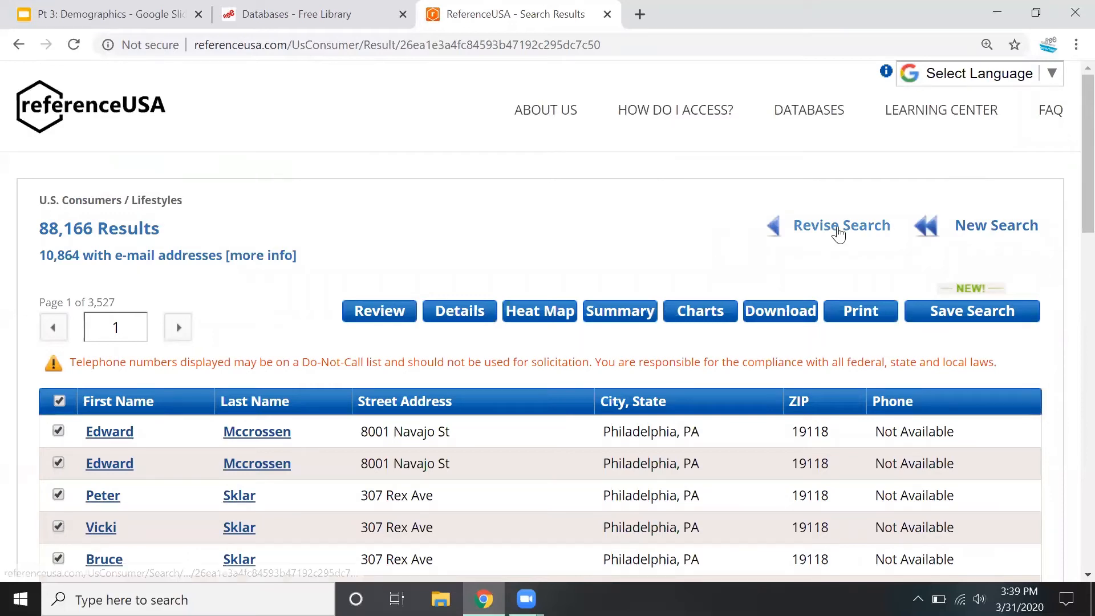
# Reopen the search criteria for revision and remove the City / State criterion
pyautogui.click(832, 233)
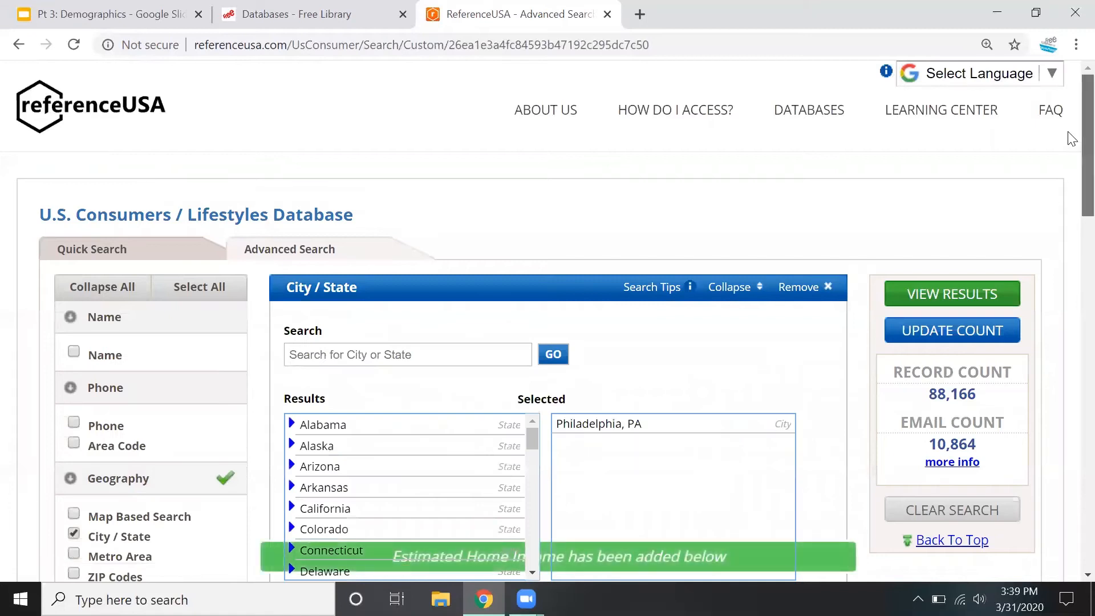
pyautogui.scroll(-5, 1067, 169)
pyautogui.scroll(-4, 1069, 228)
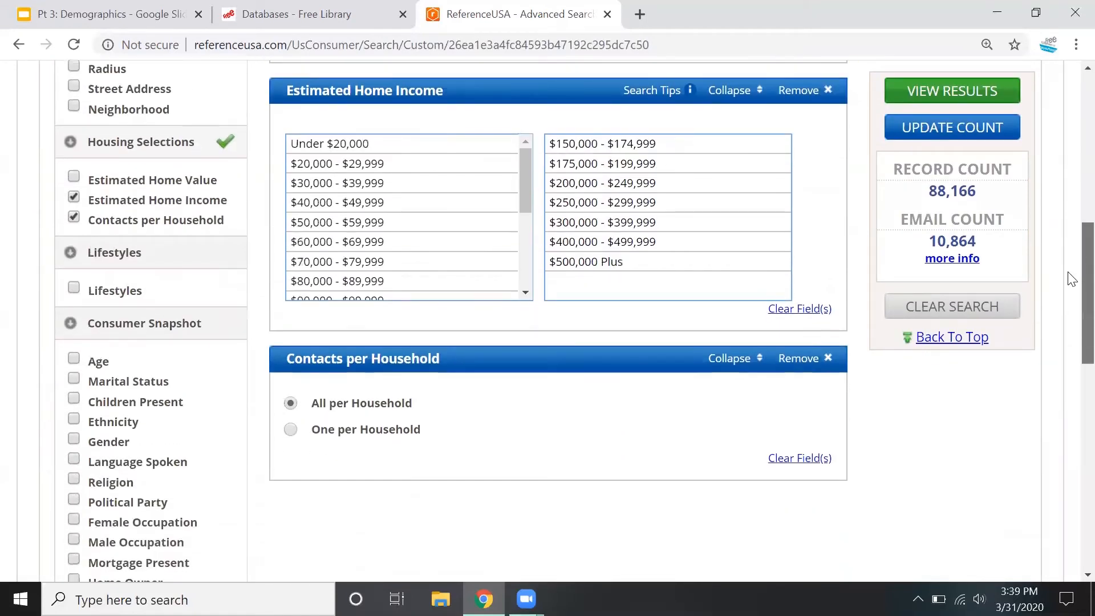
pyautogui.scroll(2, 1070, 237)
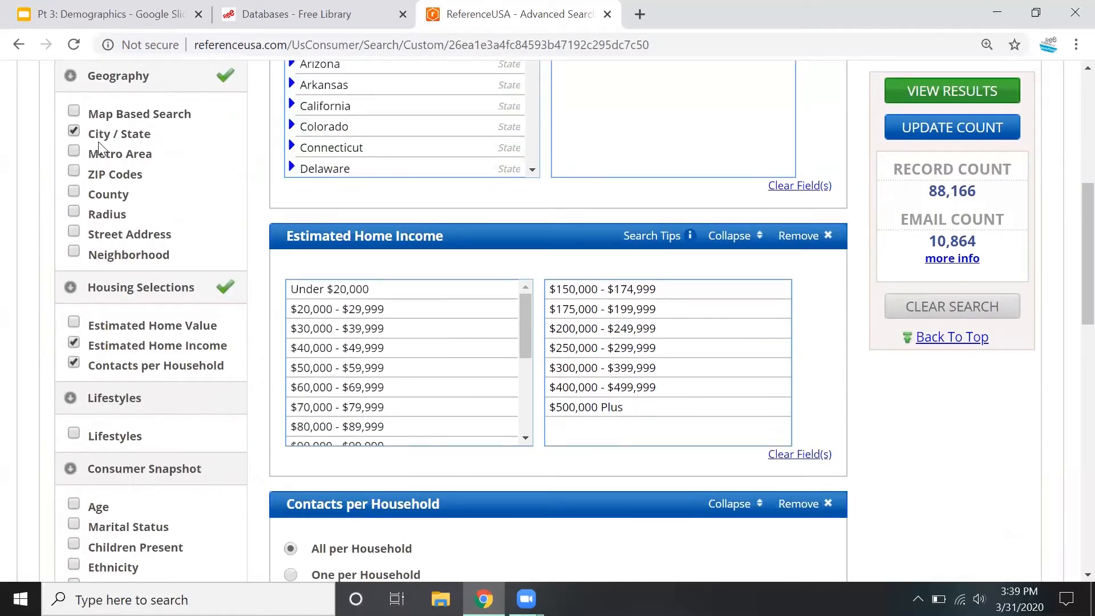
pyautogui.click(74, 132)
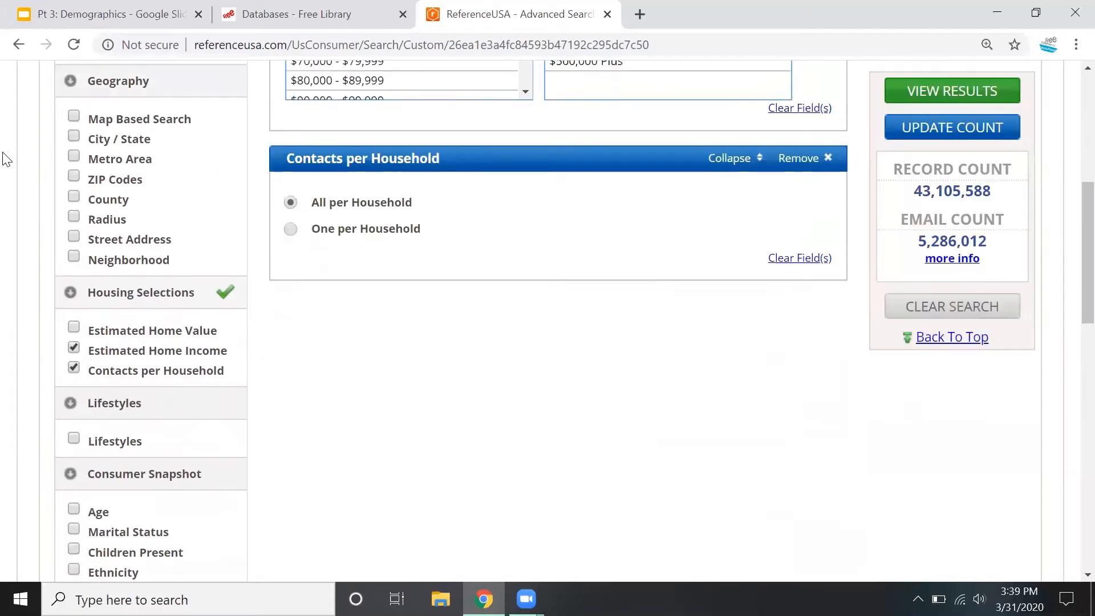
# Add a ZIP Codes criterion for 19147, update the record count and view the matching results
pyautogui.scroll(3, 21, 189)
pyautogui.click(73, 345)
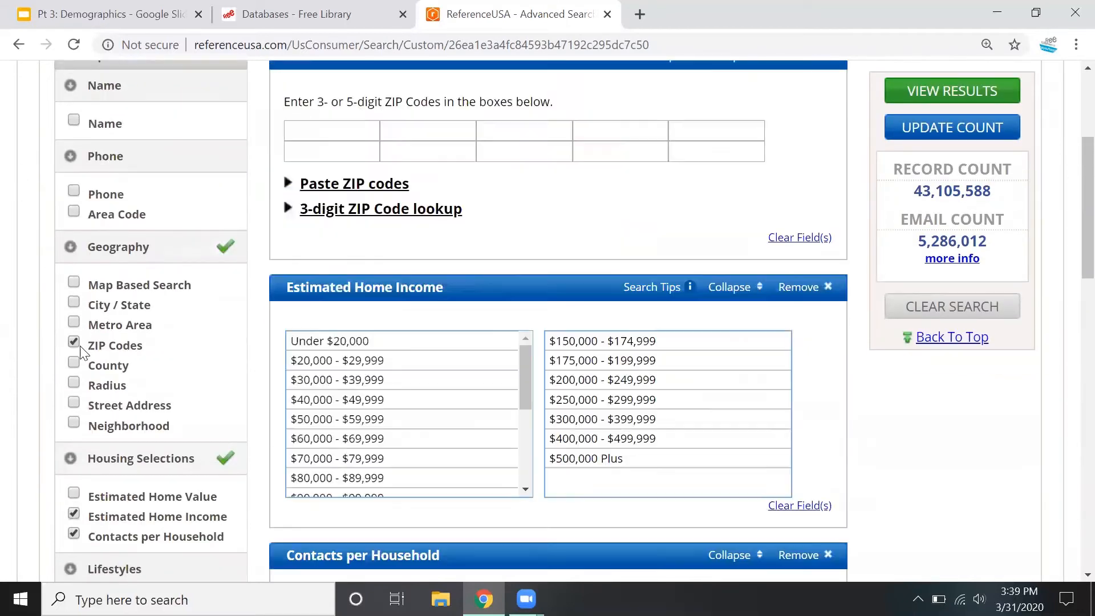
pyautogui.scroll(2, 237, 365)
pyautogui.click(298, 217)
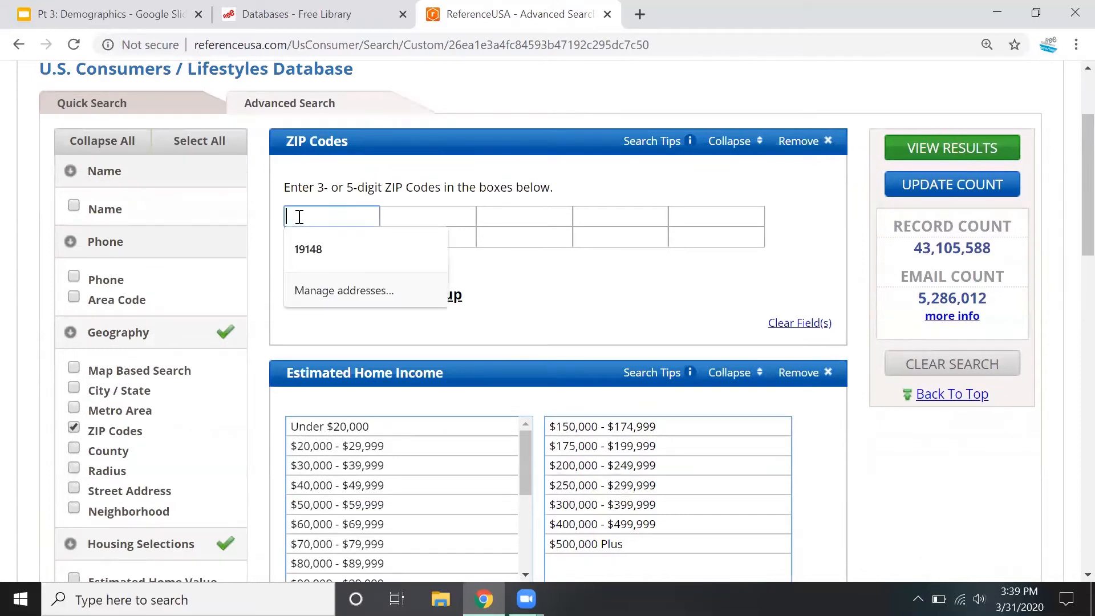
pyautogui.write('191')
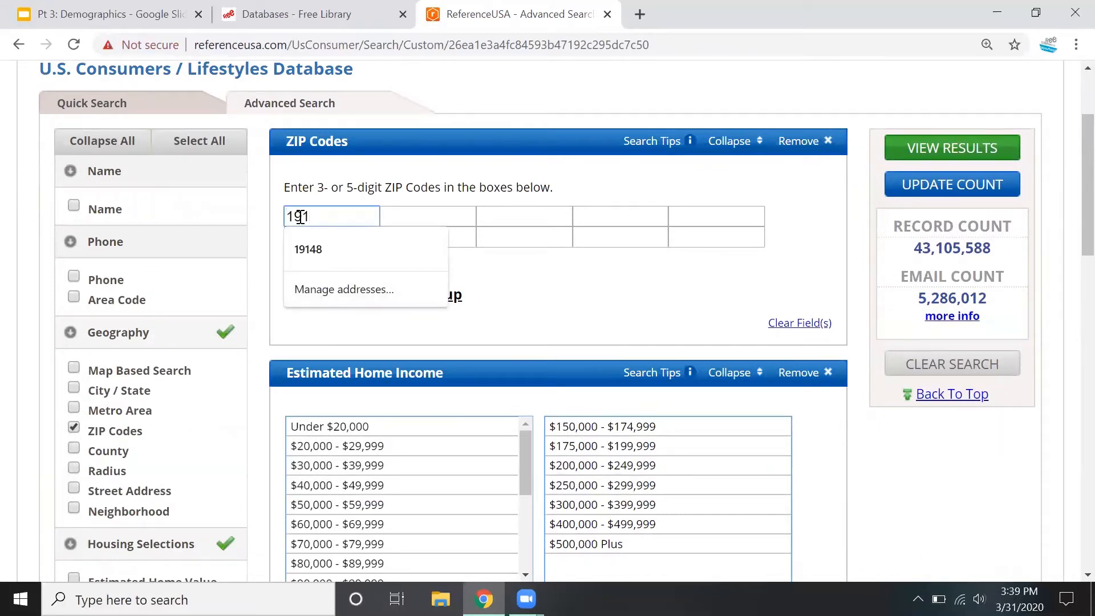
pyautogui.write('47')
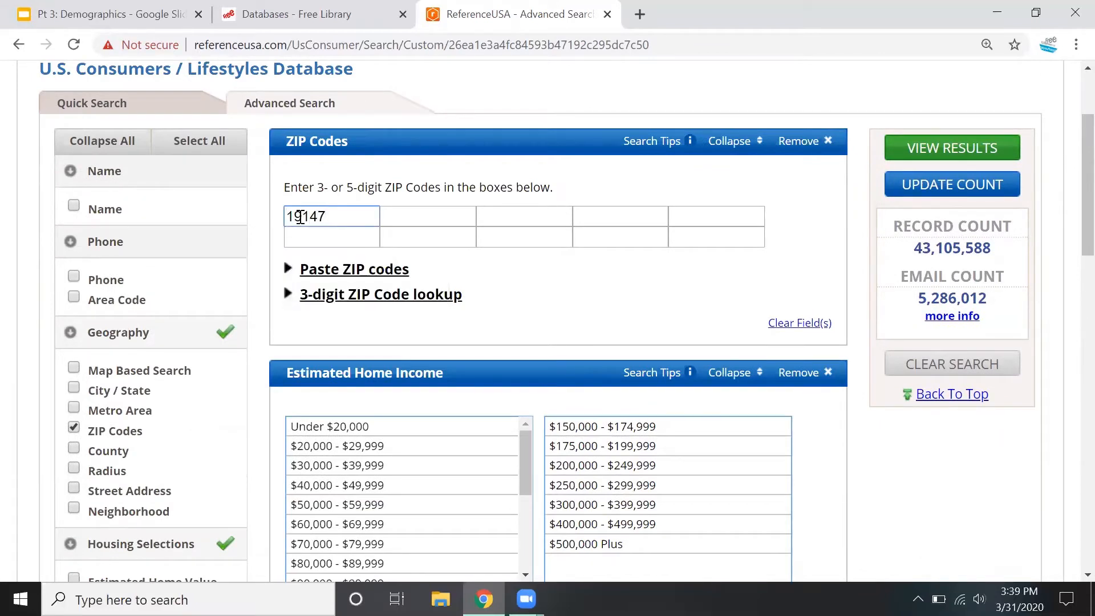
pyautogui.click(975, 186)
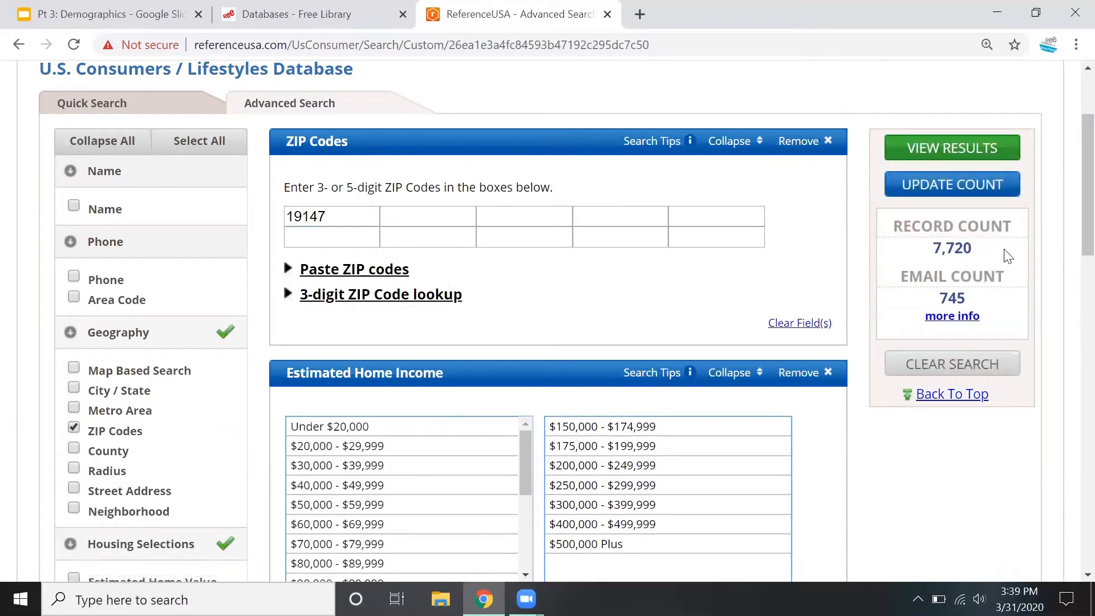
pyautogui.click(970, 149)
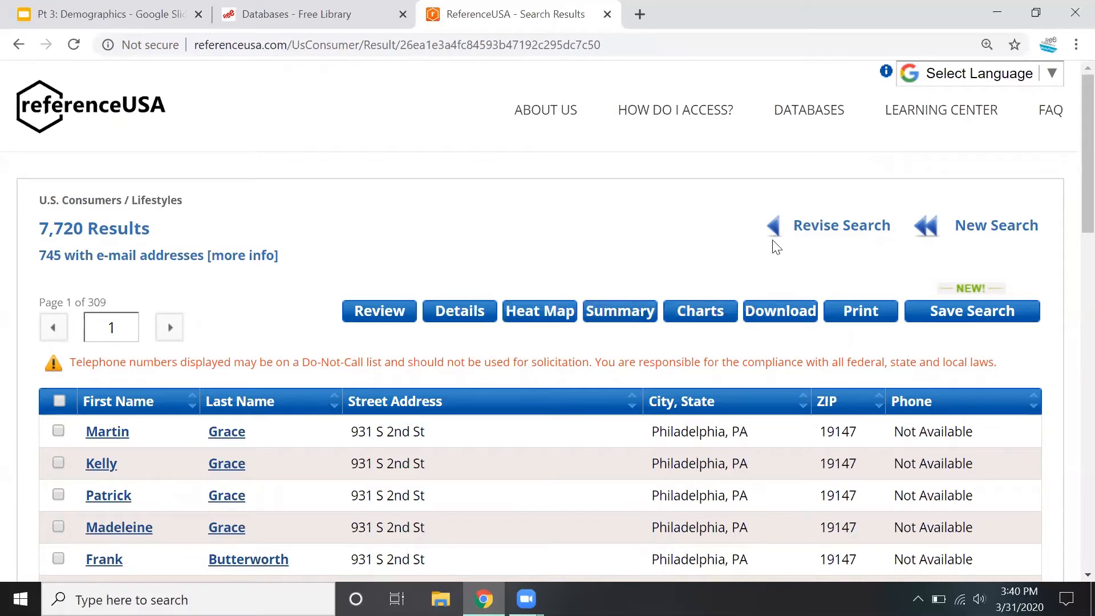
# Go back to revising the search and remove the ZIP Codes criterion
pyautogui.click(815, 223)
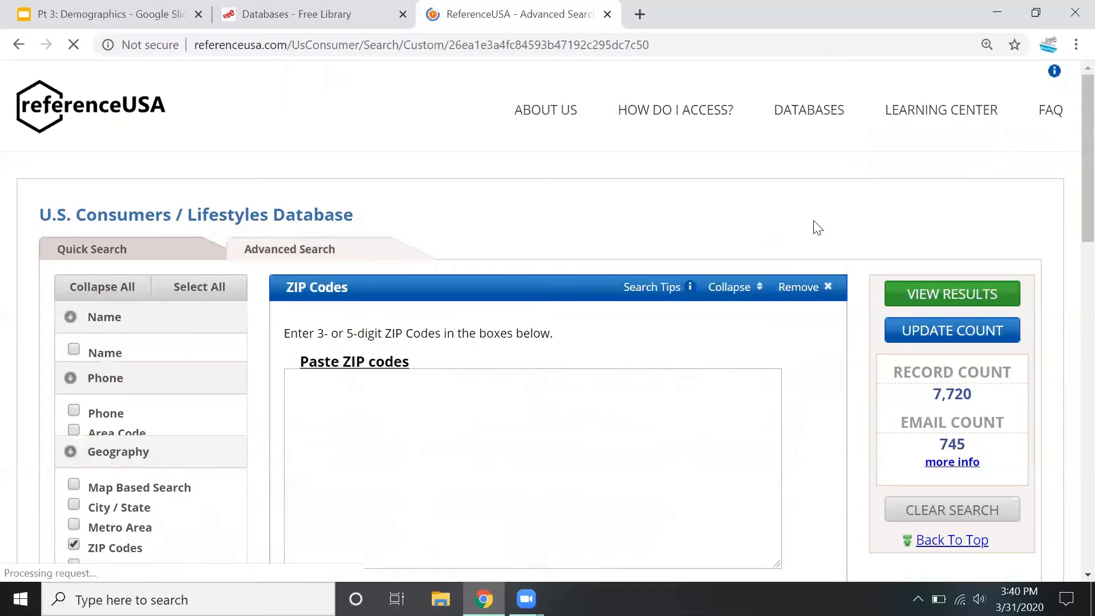
pyautogui.moveTo(357, 371); pyautogui.dragTo(251, 374)
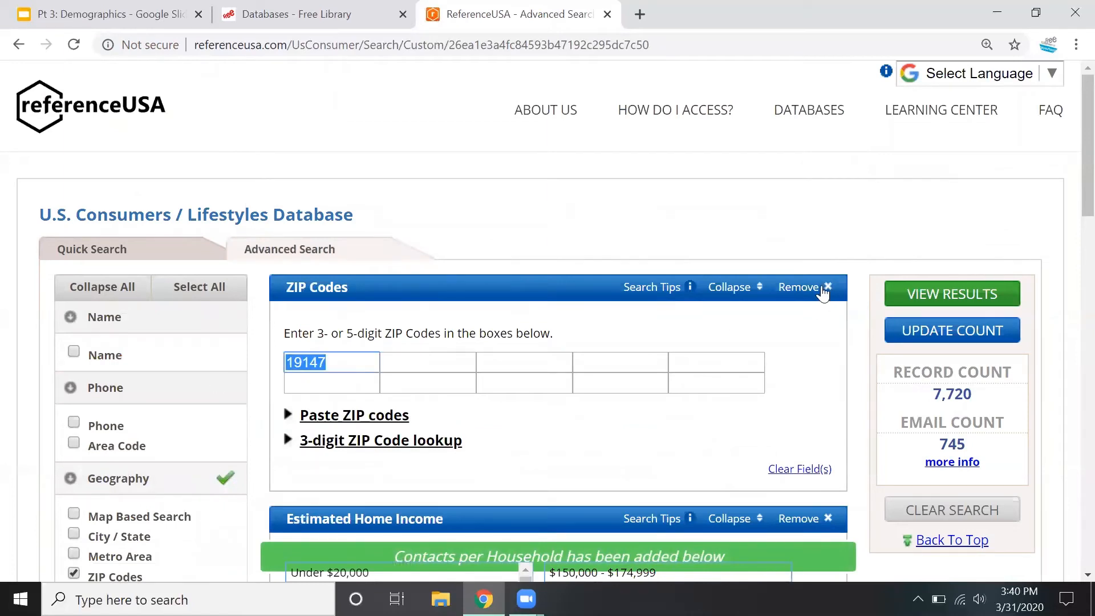
pyautogui.click(822, 290)
# Add a Radius criterion of 3 miles around ZIP code 19125 and update the record count
pyautogui.scroll(-3, 240, 435)
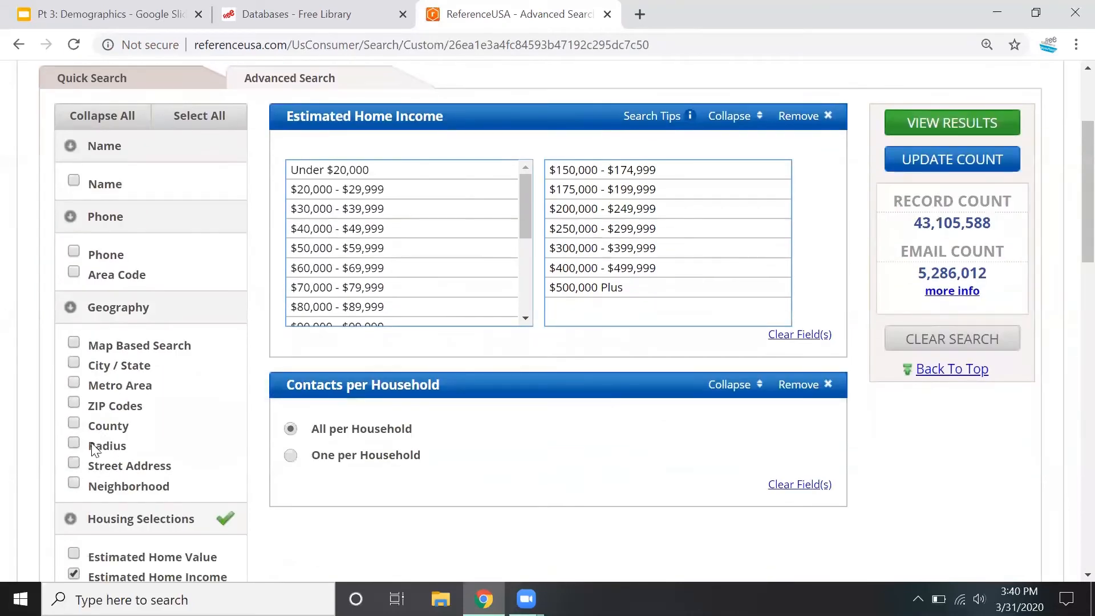
pyautogui.click(74, 444)
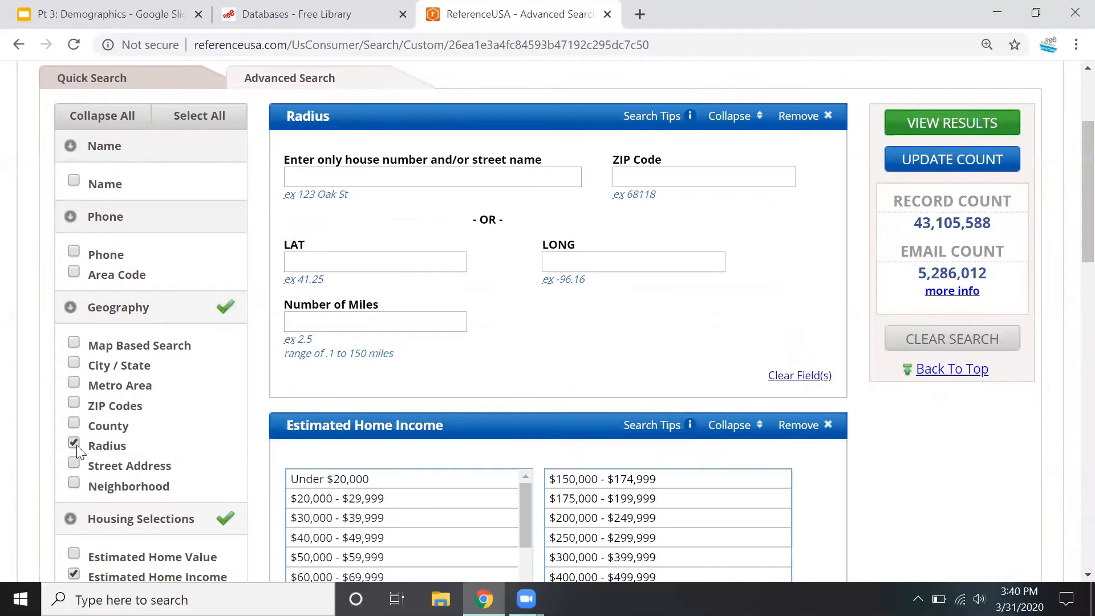
pyautogui.click(682, 178)
pyautogui.write('1912')
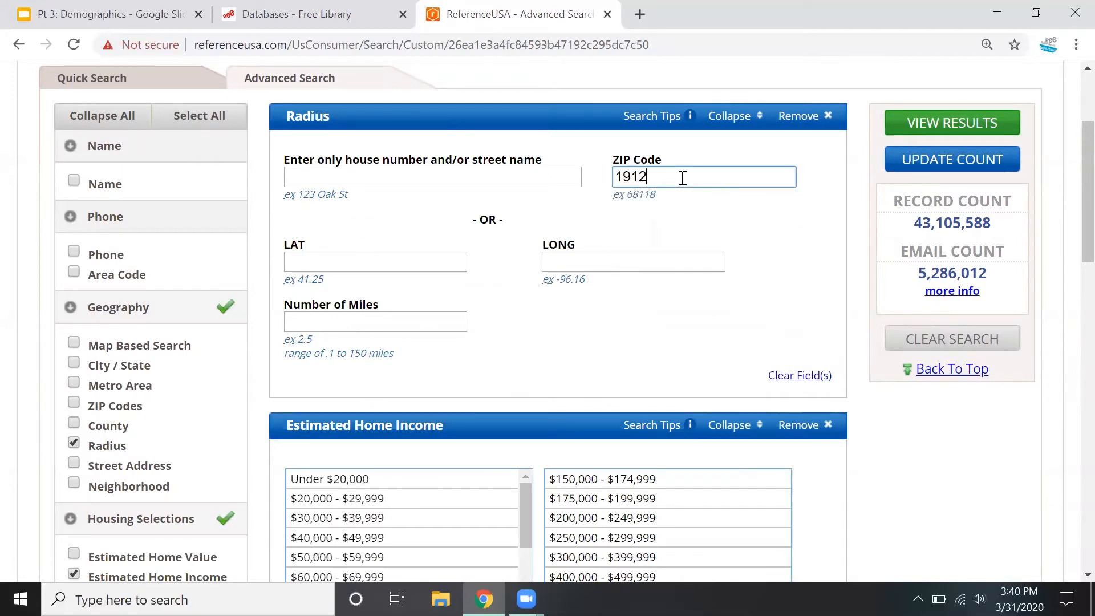
pyautogui.press('BackSpace')
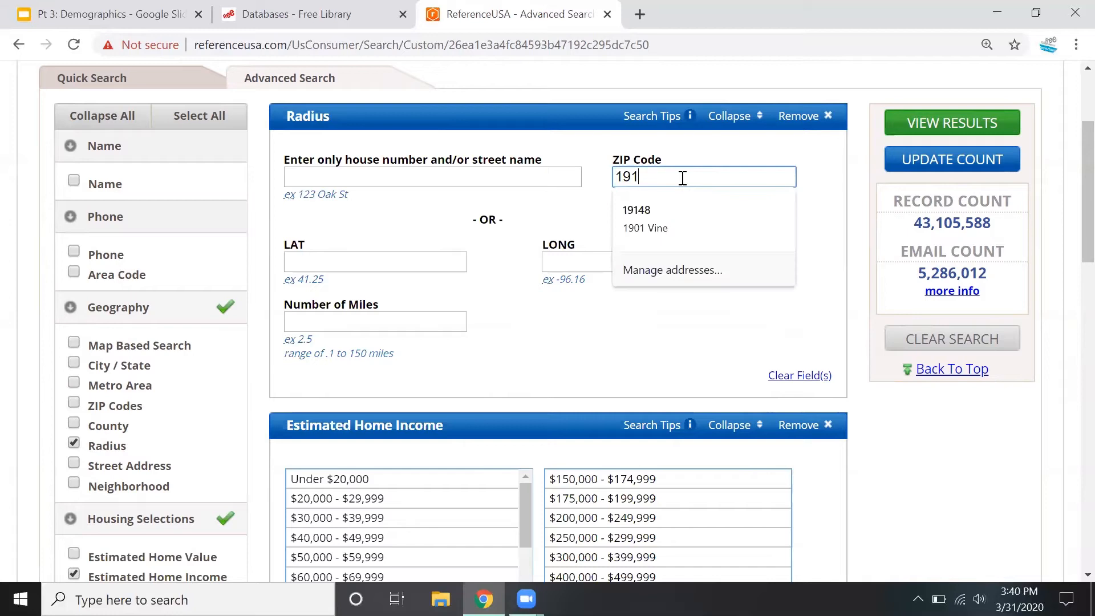
pyautogui.write('25')
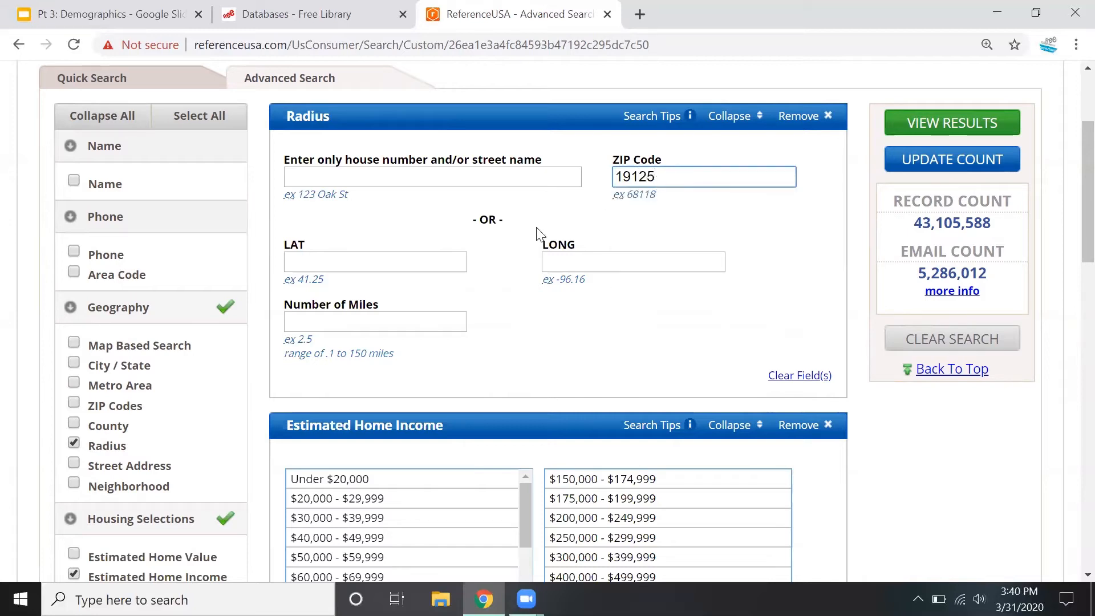
pyautogui.click(350, 323)
pyautogui.write('3')
pyautogui.click(911, 154)
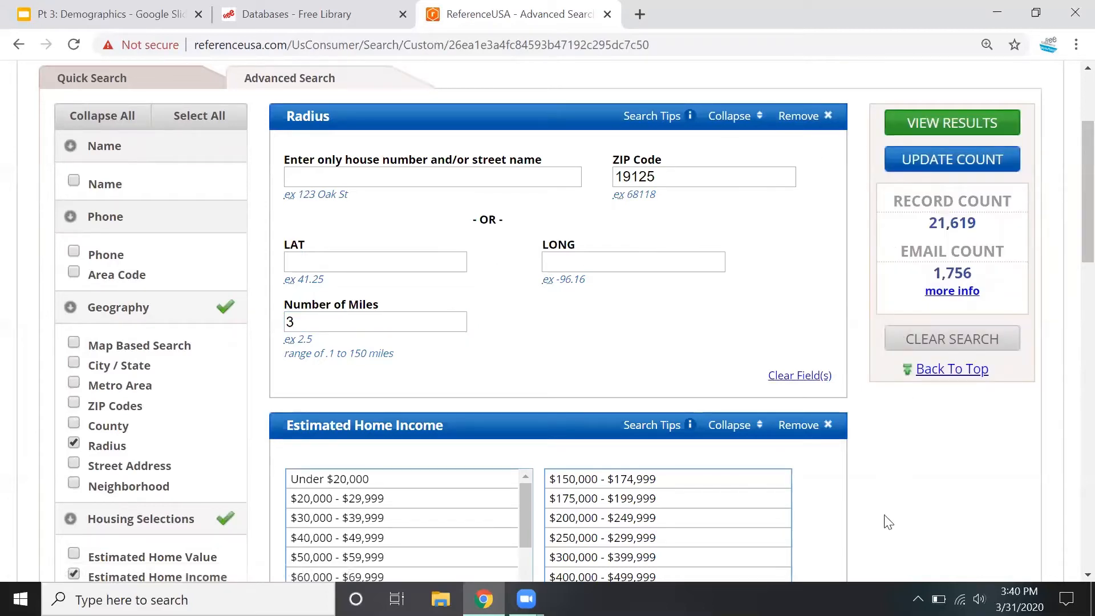
# Add the Age, Marital Status and Children Present criteria from the Consumer Snapshot group
pyautogui.scroll(-8, 894, 526)
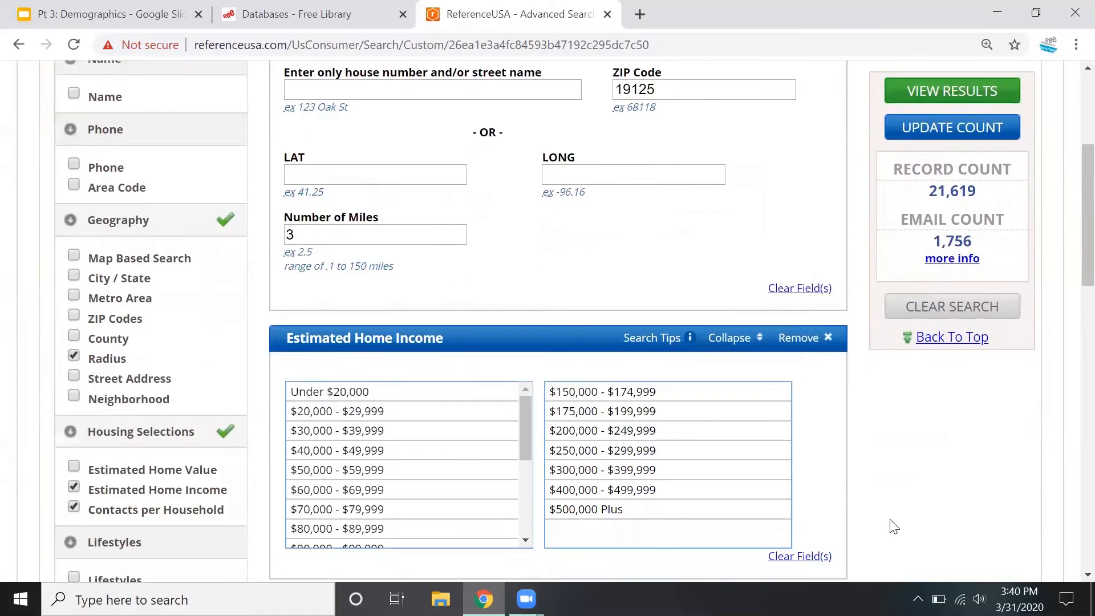
pyautogui.scroll(-1, 893, 525)
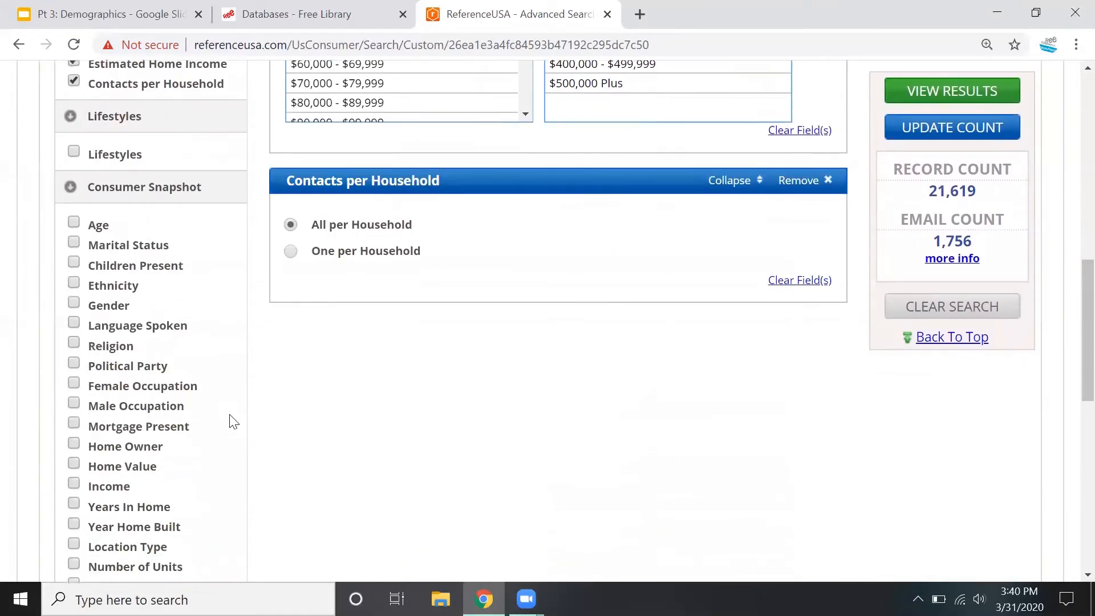
pyautogui.scroll(-2, 244, 349)
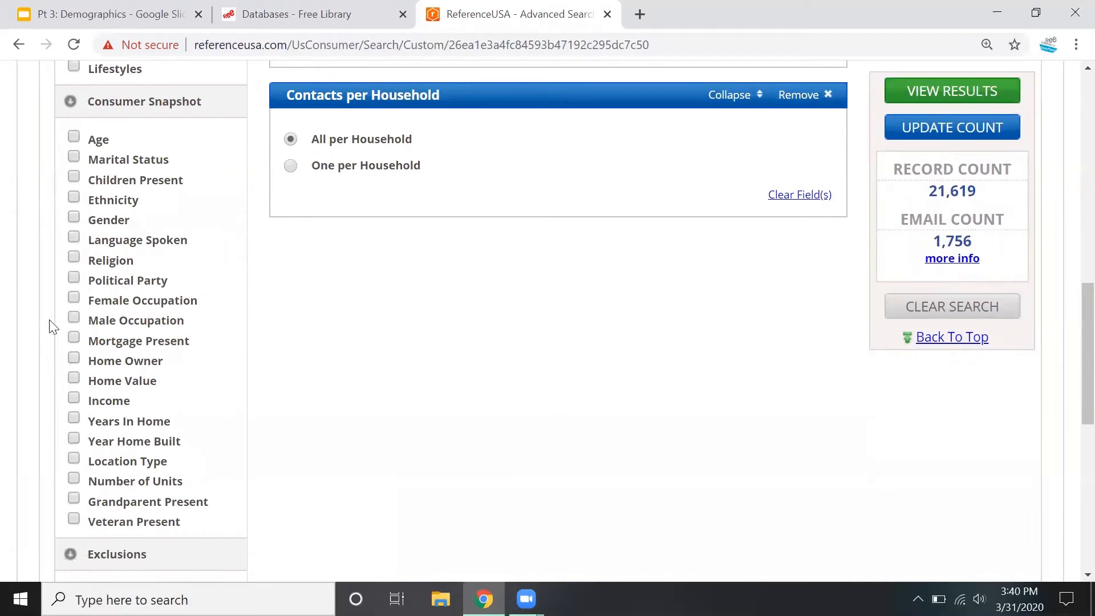
pyautogui.click(73, 136)
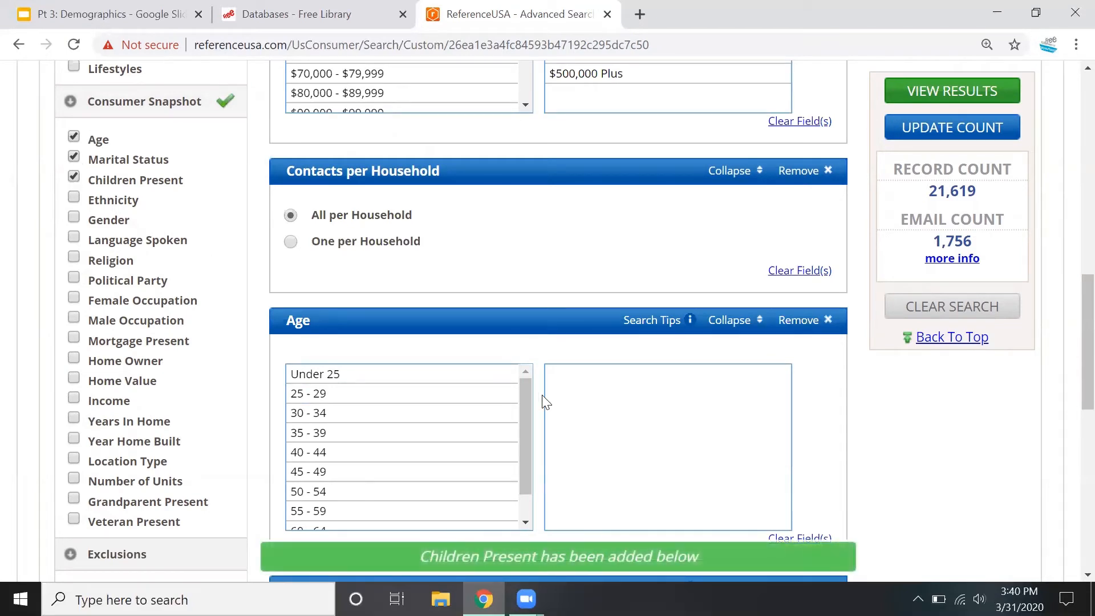
# Select the age ranges 35 - 39, 40 - 44, 45 - 49 and 50 - 54 for the Age criterion
pyautogui.scroll(-1, 539, 400)
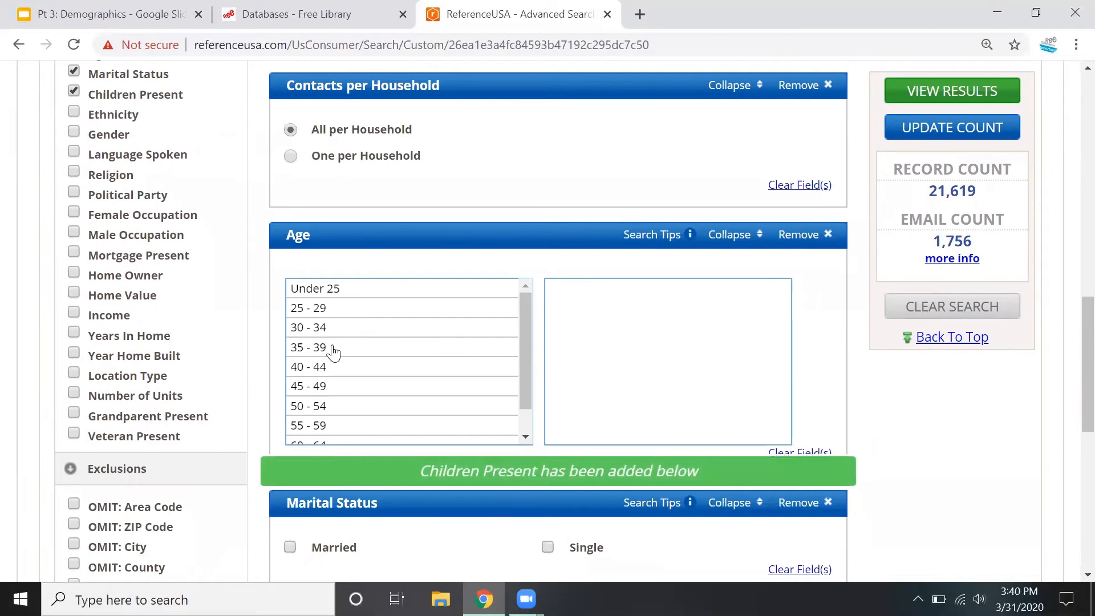
pyautogui.click(333, 348)
pyautogui.scroll(4, 408, 345)
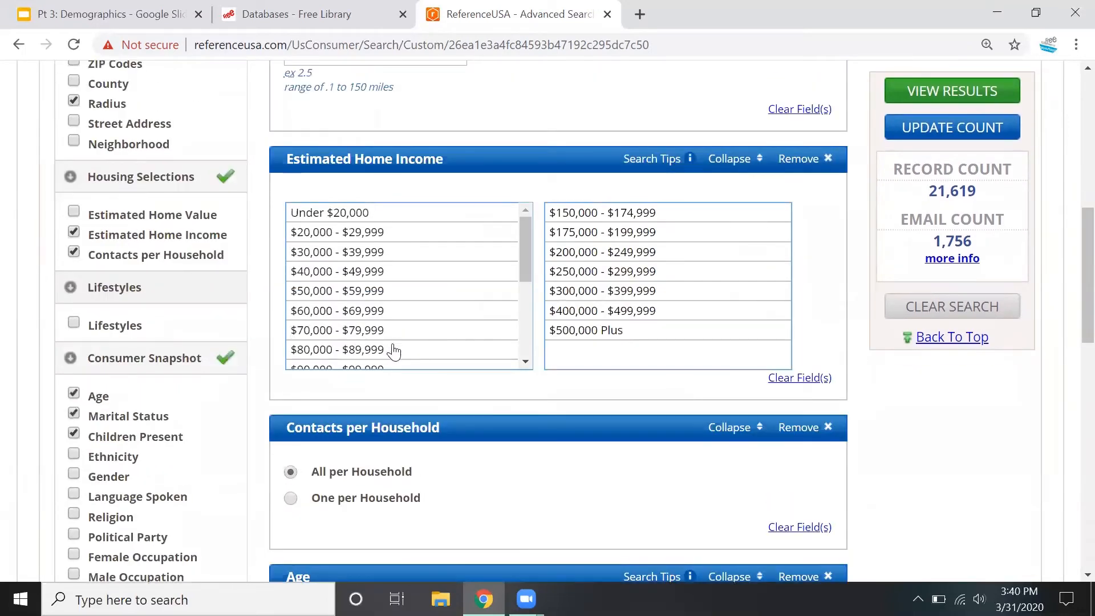
pyautogui.scroll(-4, 759, 442)
pyautogui.click(355, 371)
pyautogui.click(343, 388)
pyautogui.click(324, 412)
# Limit the search to married consumers with children present
pyautogui.scroll(-3, 965, 501)
pyautogui.click(290, 377)
pyautogui.scroll(2, 333, 408)
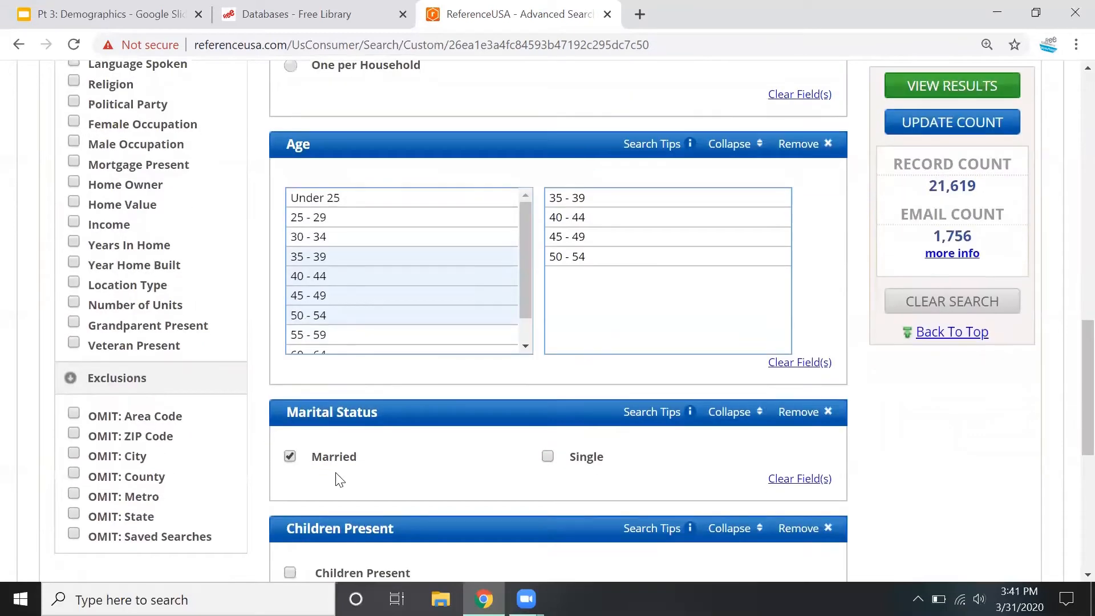
pyautogui.scroll(-2, 340, 480)
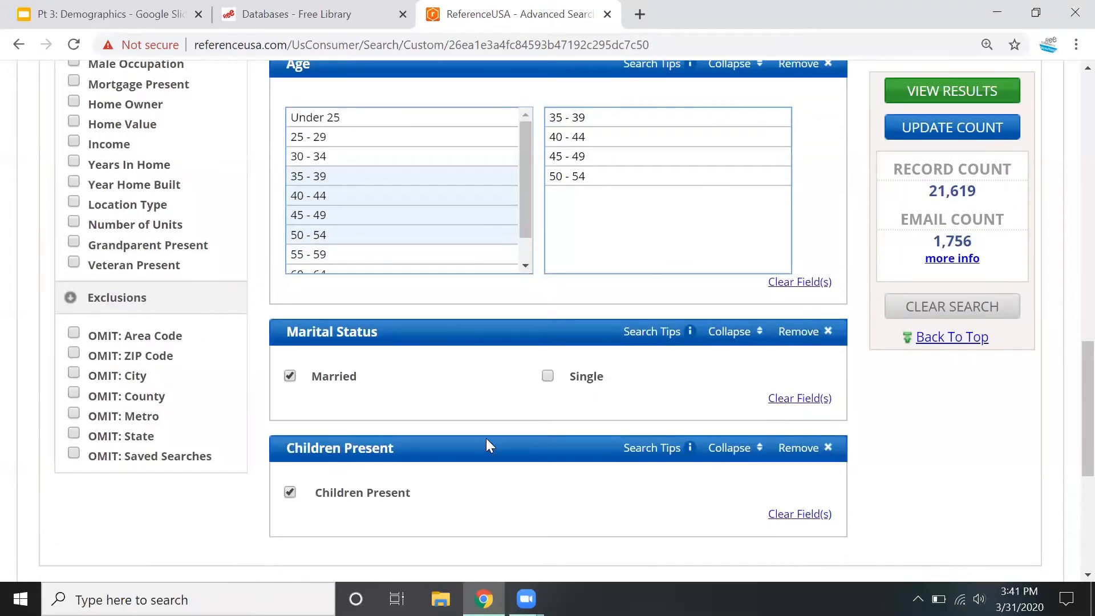
# Update the record count for the narrowed criteria and open the results' Data Summary page
pyautogui.scroll(3, 486, 438)
pyautogui.click(936, 130)
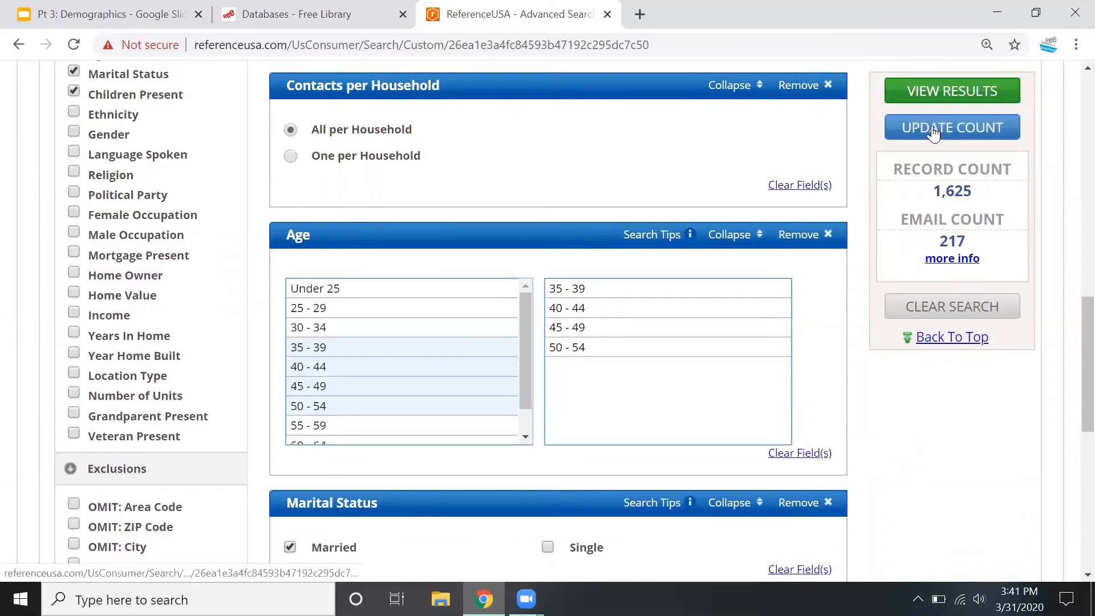
pyautogui.click(972, 94)
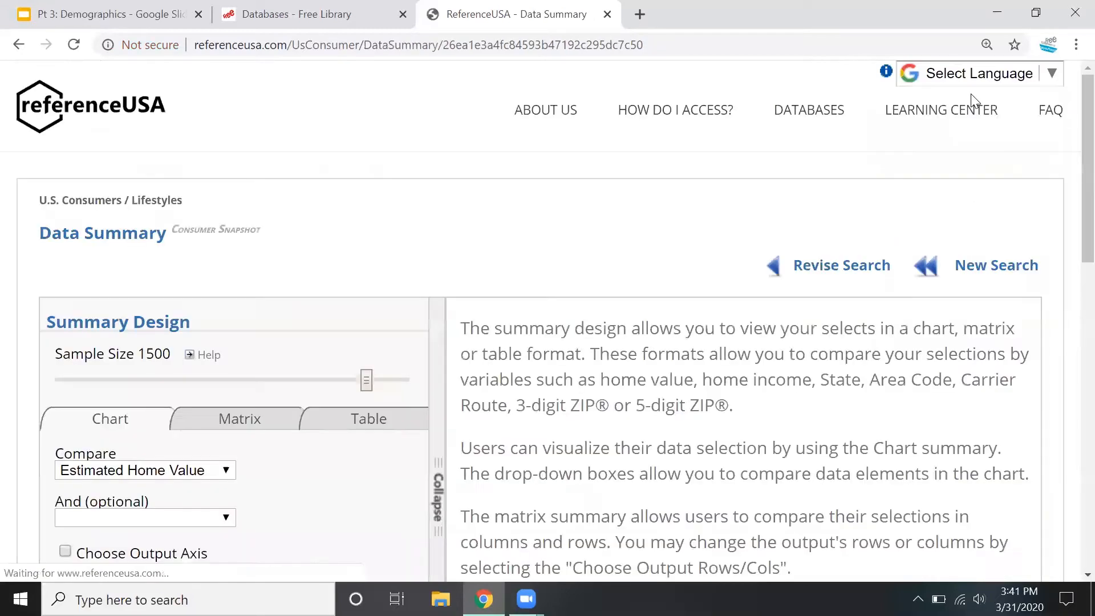
# Chart the summary of the results by 5 digit ZIP
pyautogui.scroll(-3, 755, 175)
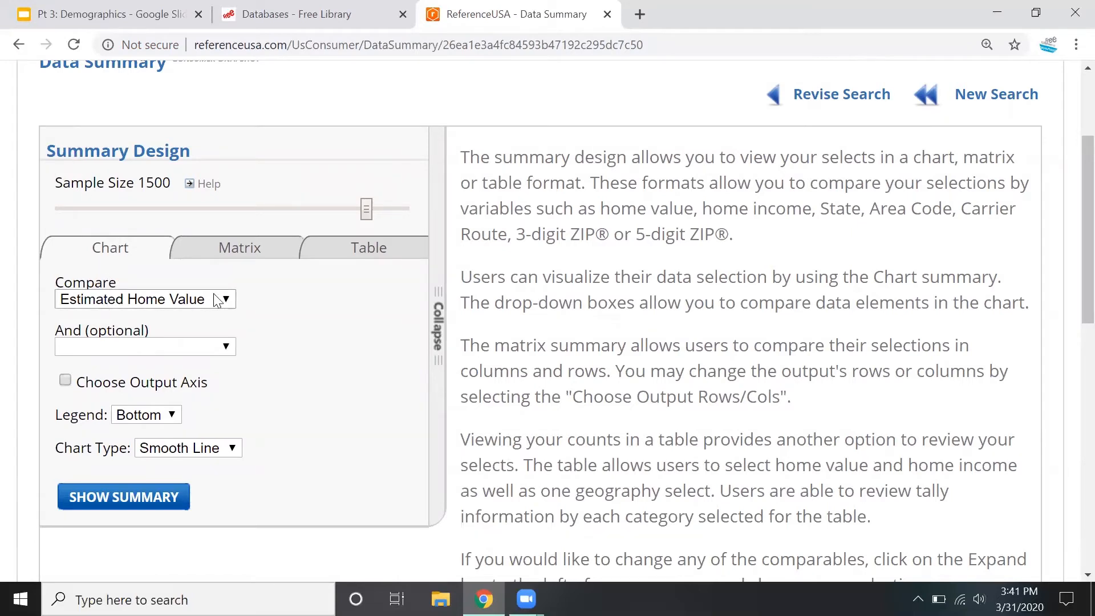
pyautogui.click(227, 308)
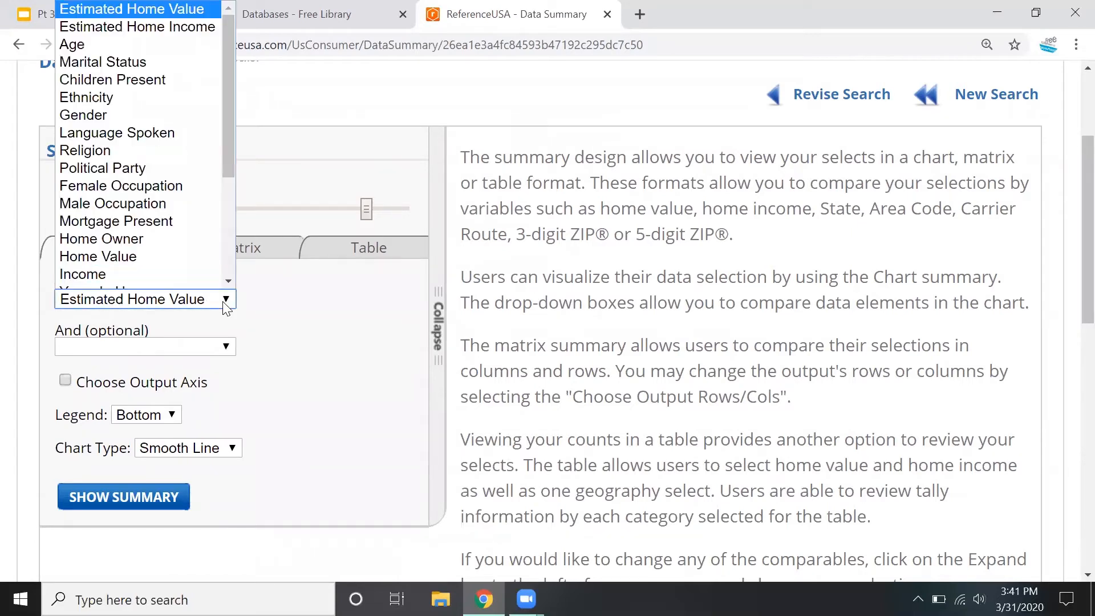
pyautogui.moveTo(228, 173); pyautogui.dragTo(216, 288)
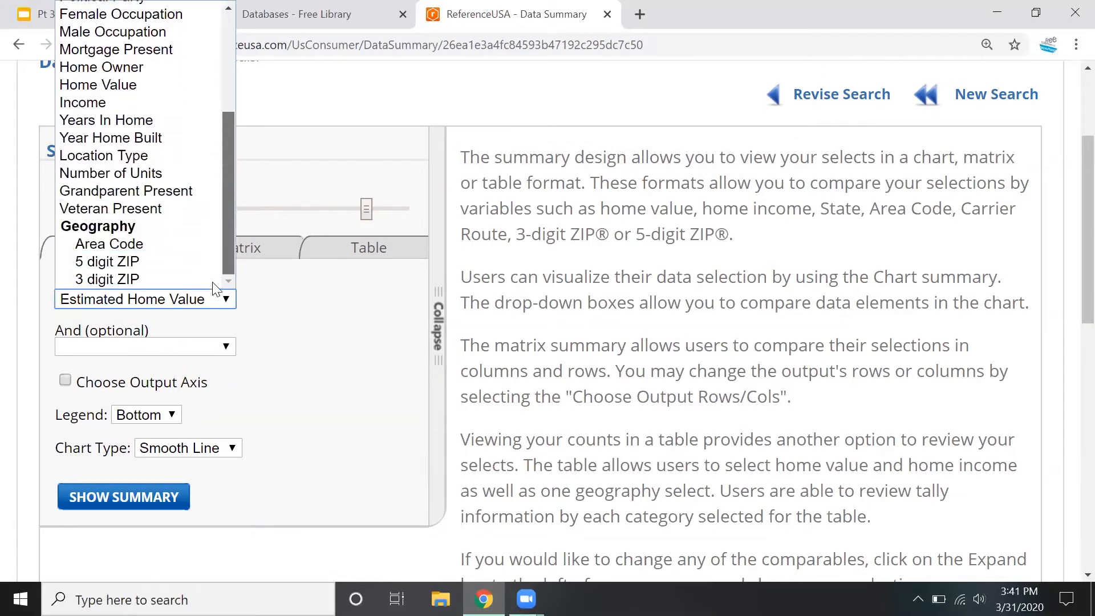
pyautogui.click(138, 269)
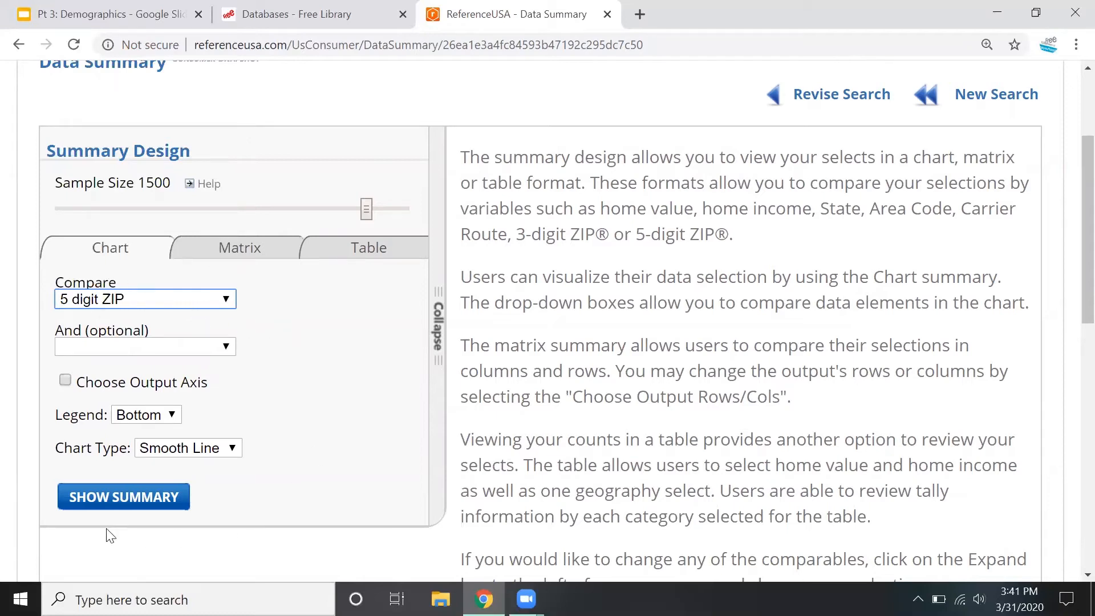
pyautogui.click(124, 496)
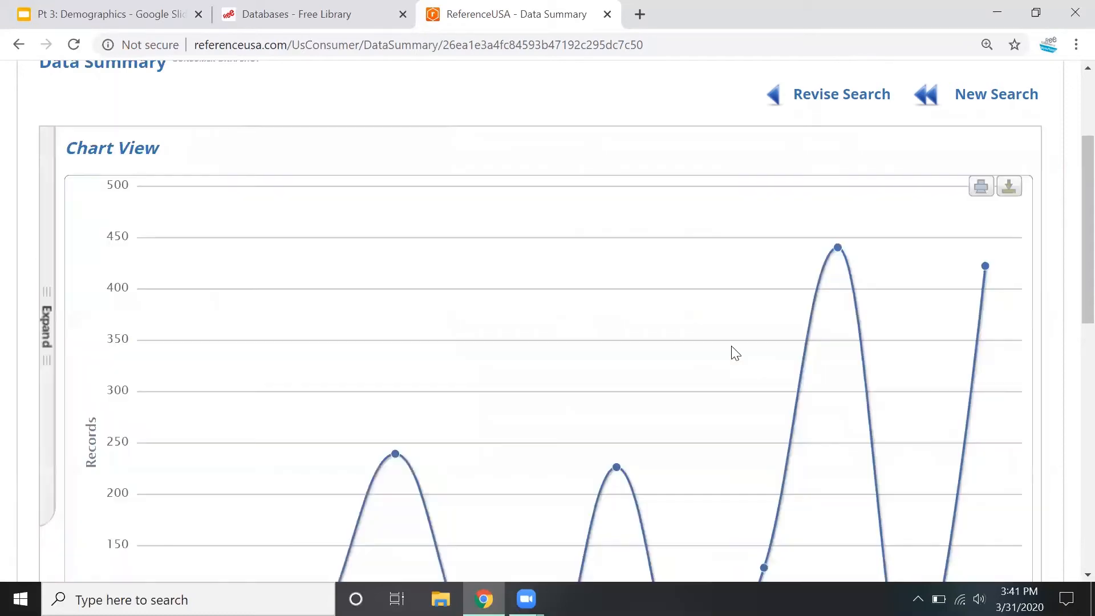
# Examine the ZIP code chart and check the record counts at its two highest points, 19130 and 19147
pyautogui.scroll(-3, 792, 345)
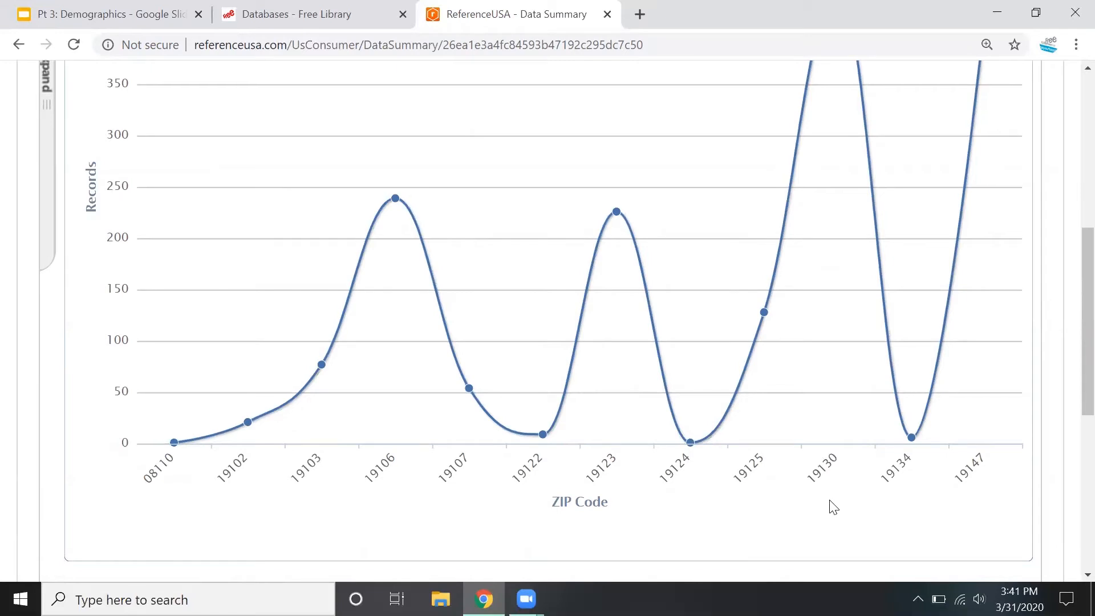
pyautogui.scroll(1, 834, 507)
pyautogui.scroll(1, 832, 521)
pyautogui.scroll(-1, 821, 542)
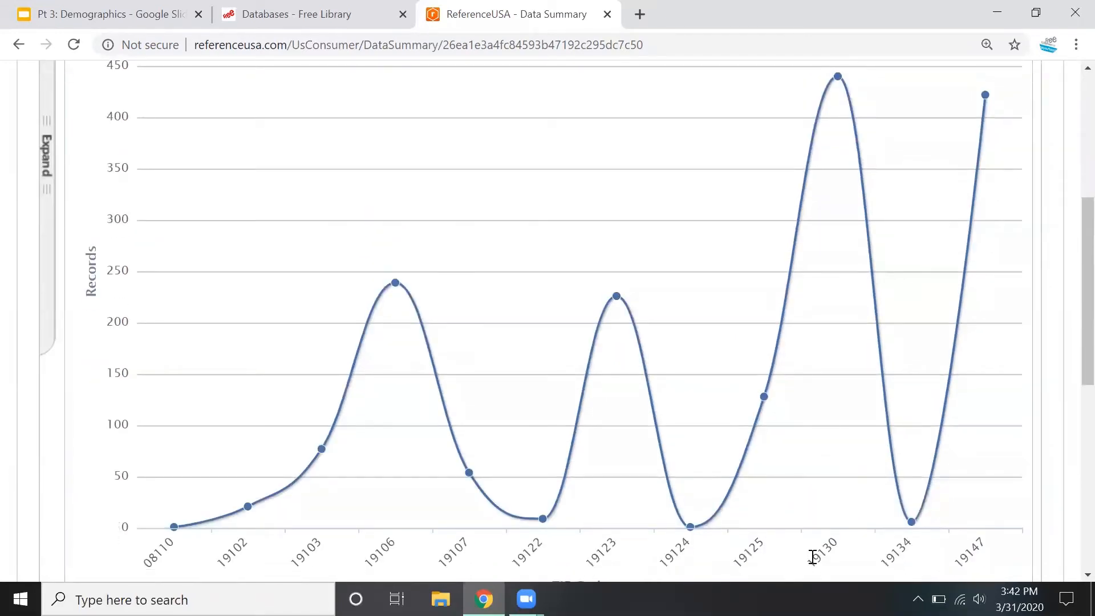
pyautogui.scroll(1, 810, 555)
pyautogui.moveTo(838, 166)
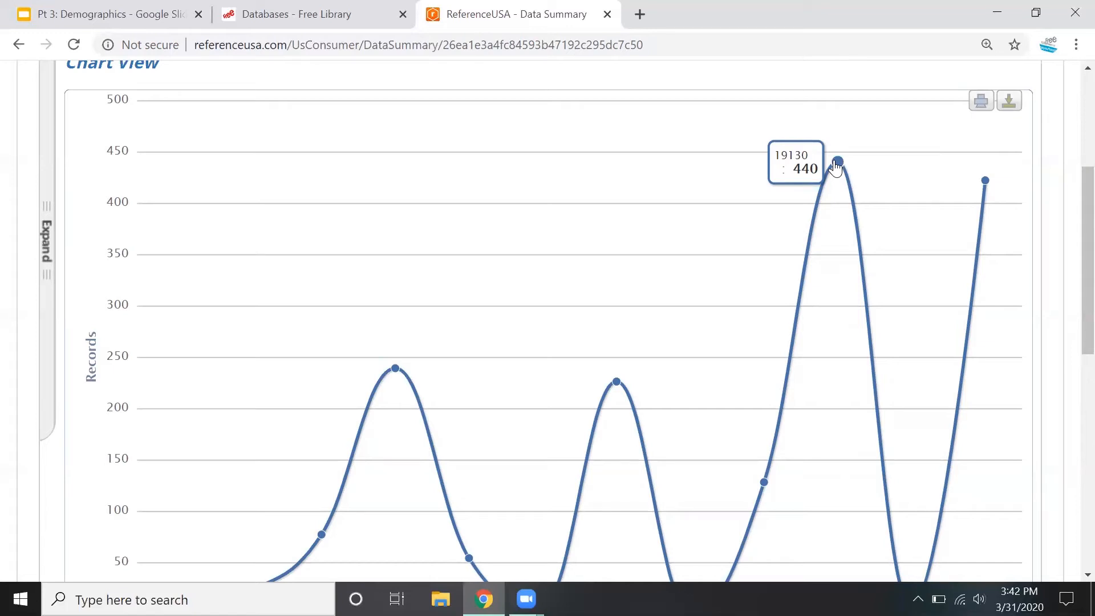
pyautogui.moveTo(984, 191)
pyautogui.scroll(1, 838, 162)
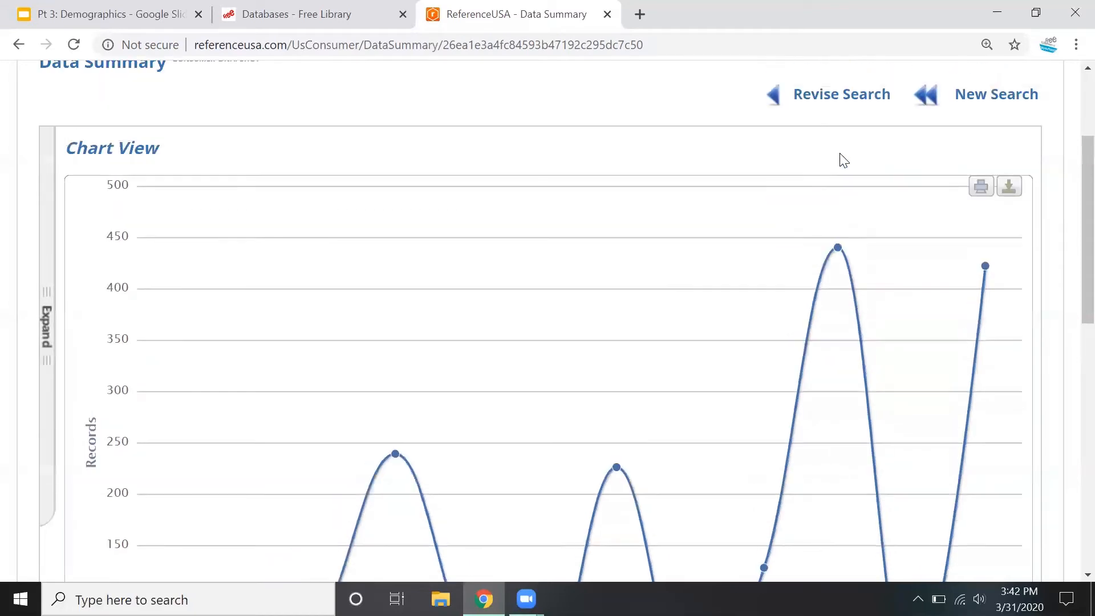
# Go back to revise the search, remove the Radius criterion and add Map Based Search instead
pyautogui.click(830, 94)
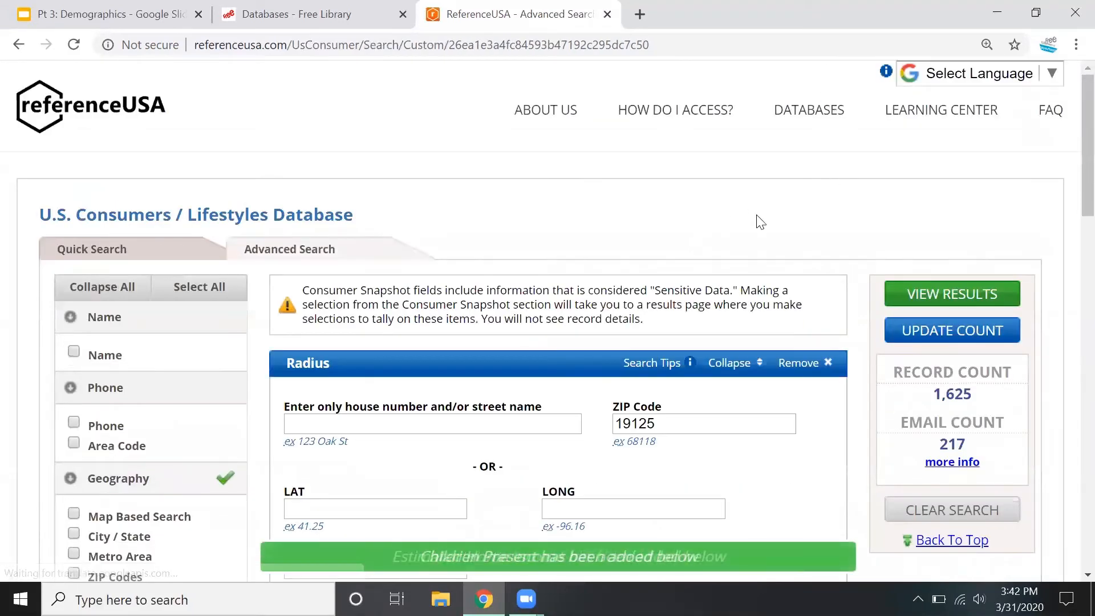
pyautogui.click(816, 368)
pyautogui.scroll(-1, 162, 367)
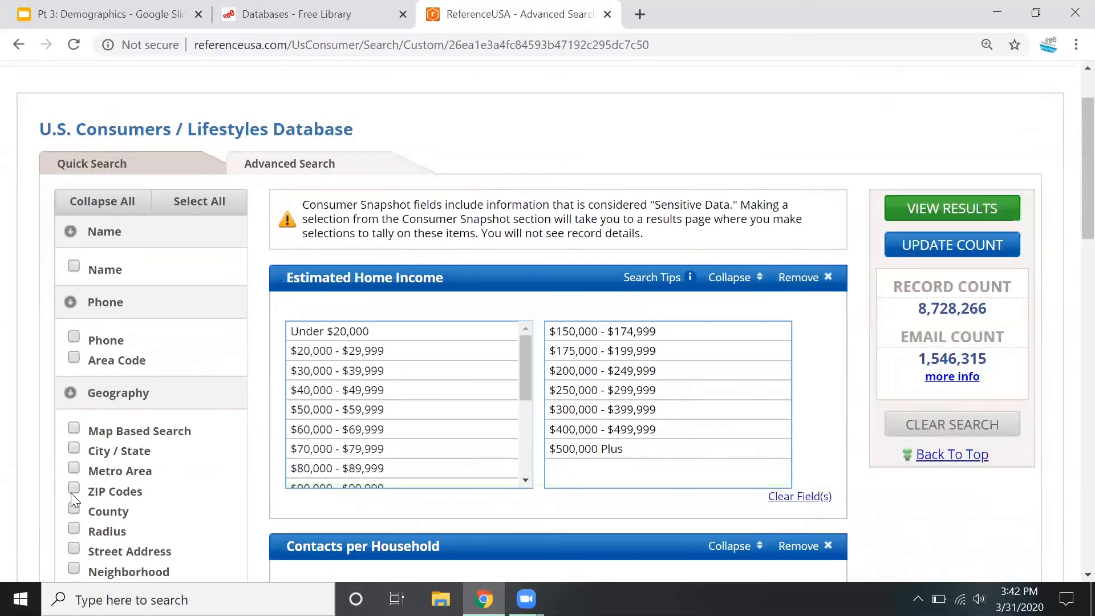
pyautogui.click(72, 428)
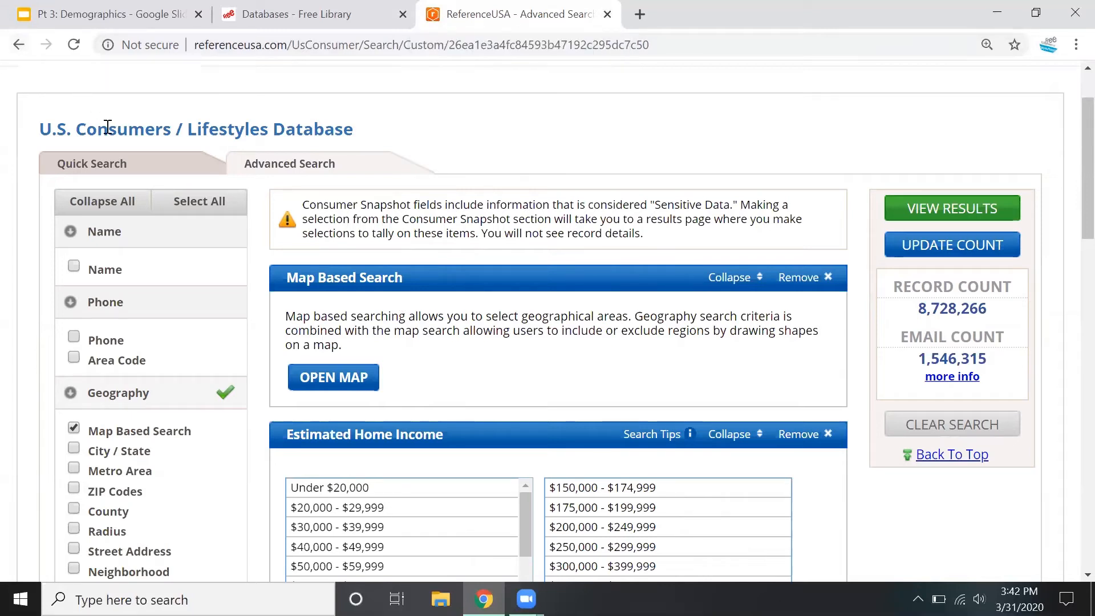
# Return to the list of databases and open the Advanced Search of U.S. New Movers / Homeowners
pyautogui.click(14, 50)
pyautogui.scroll(-10, 444, 393)
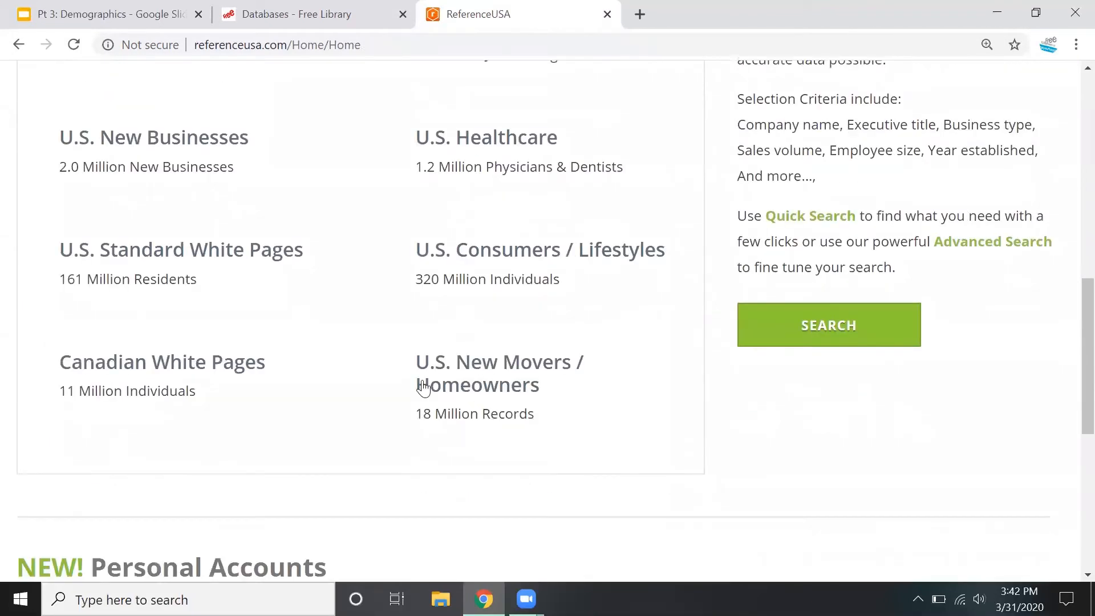
pyautogui.moveTo(422, 395)
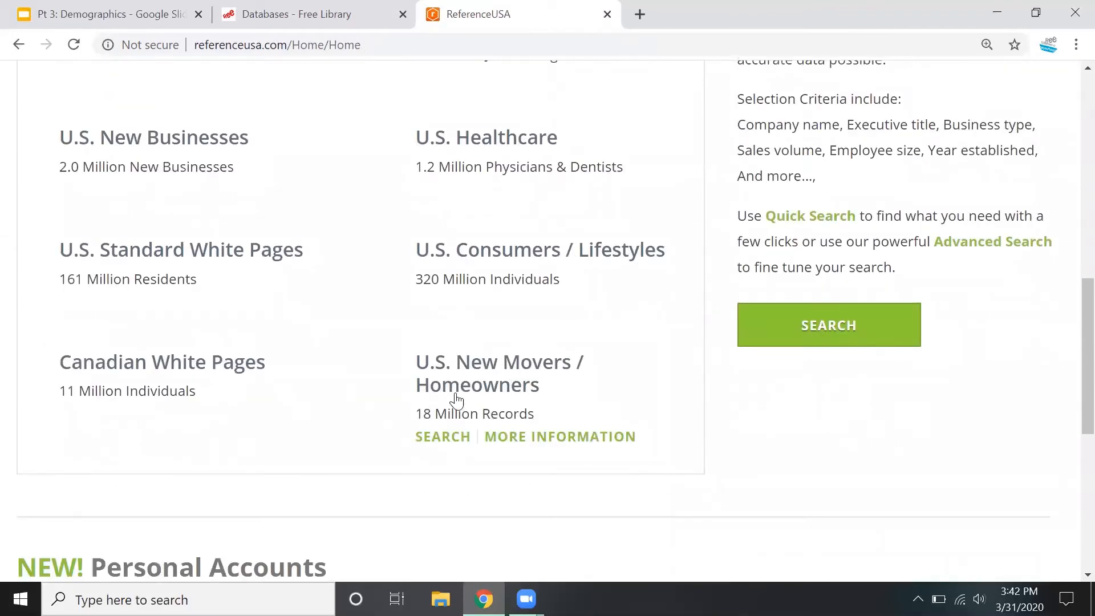
pyautogui.click(435, 439)
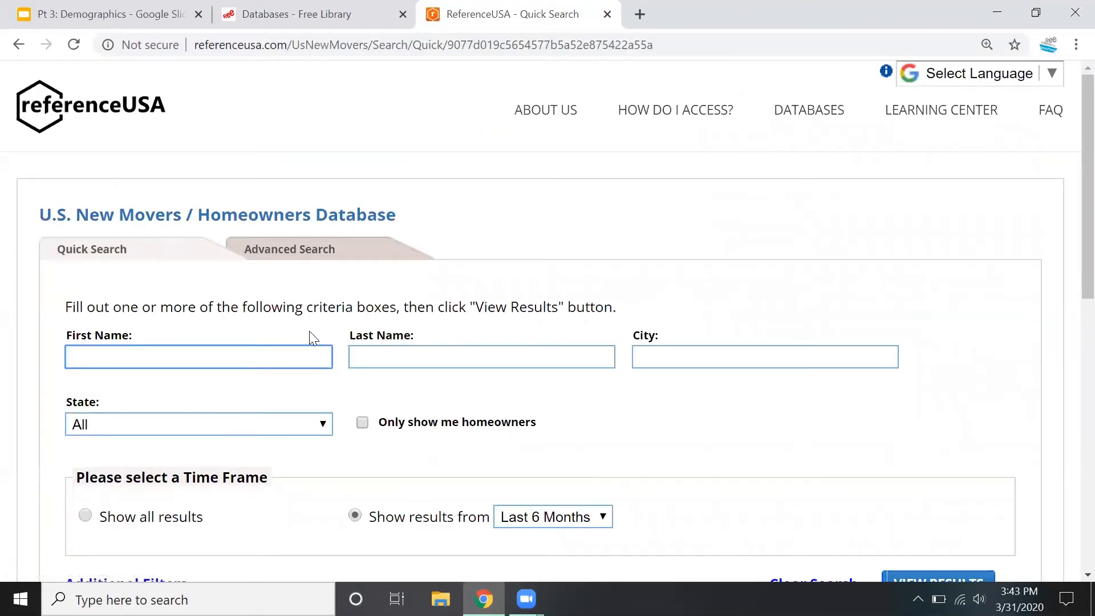
pyautogui.scroll(-1, 310, 337)
pyautogui.click(285, 169)
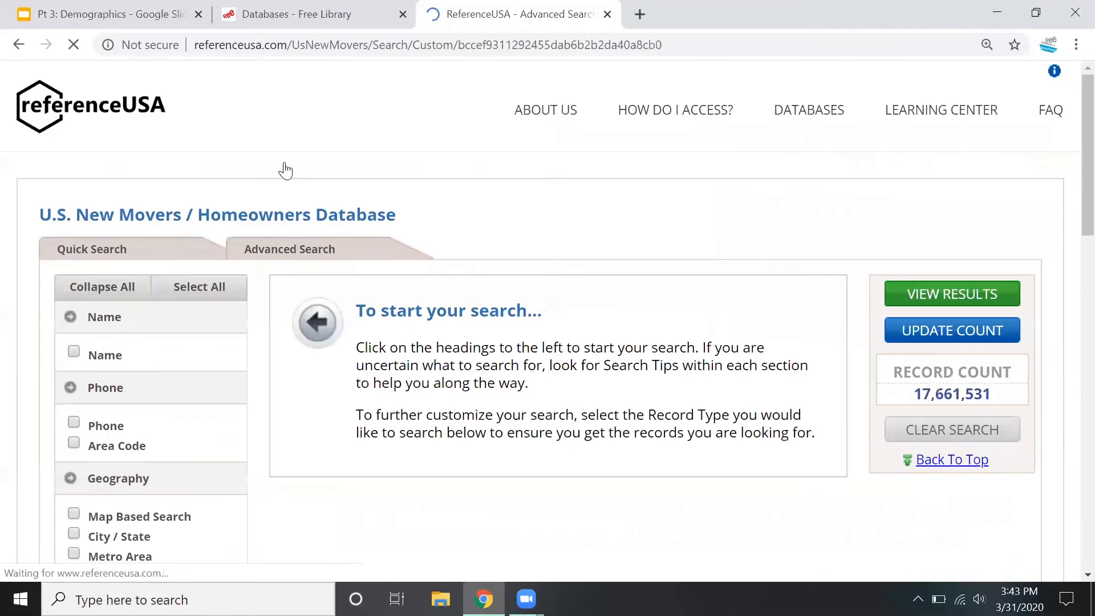
# Add the City / State criterion, search it for philadelphia and select Philadelphia, PA
pyautogui.scroll(-3, 457, 187)
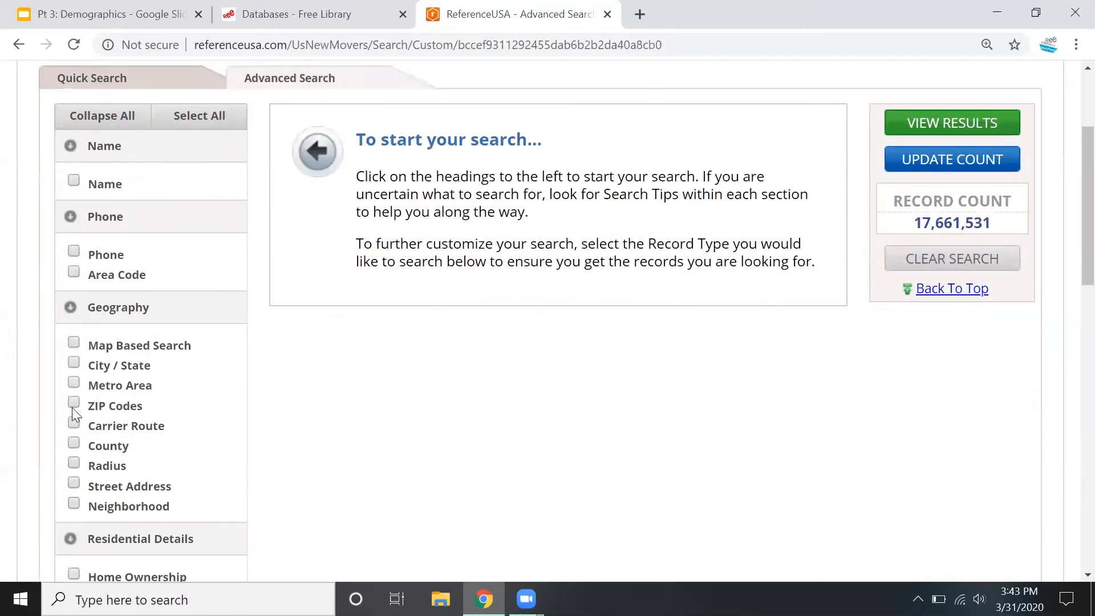
pyautogui.scroll(-1, 71, 407)
pyautogui.click(73, 279)
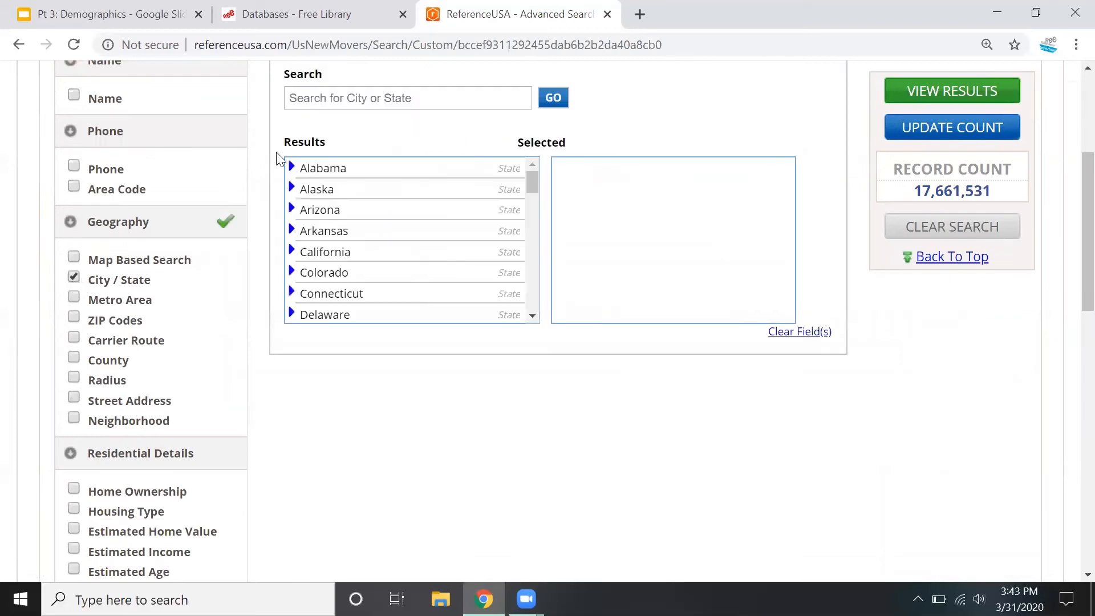
pyautogui.click(309, 100)
pyautogui.write('phi')
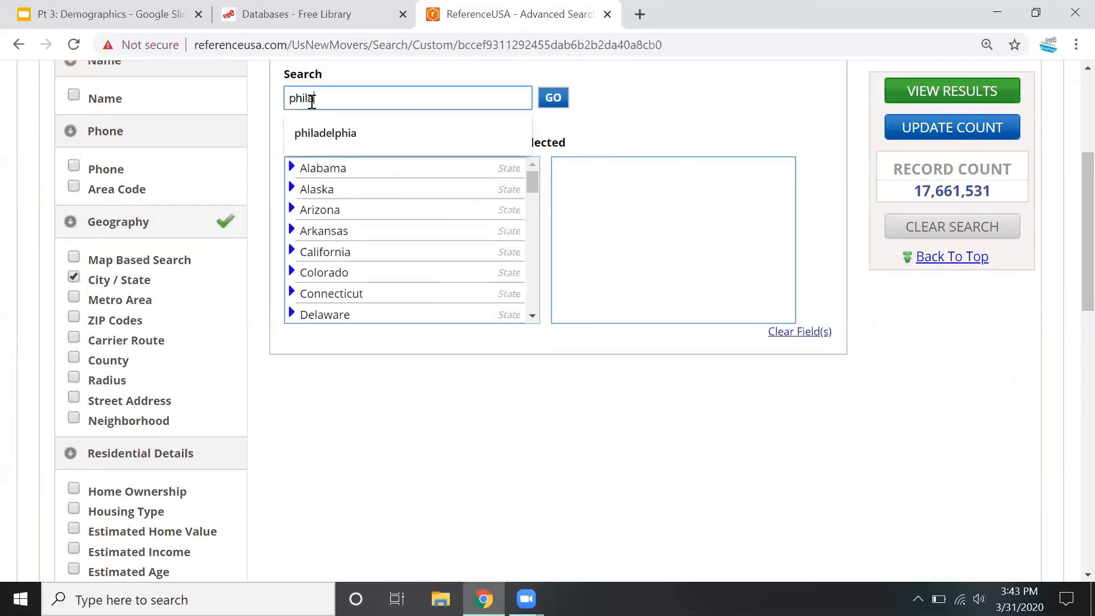
pyautogui.write('la')
pyautogui.click(335, 143)
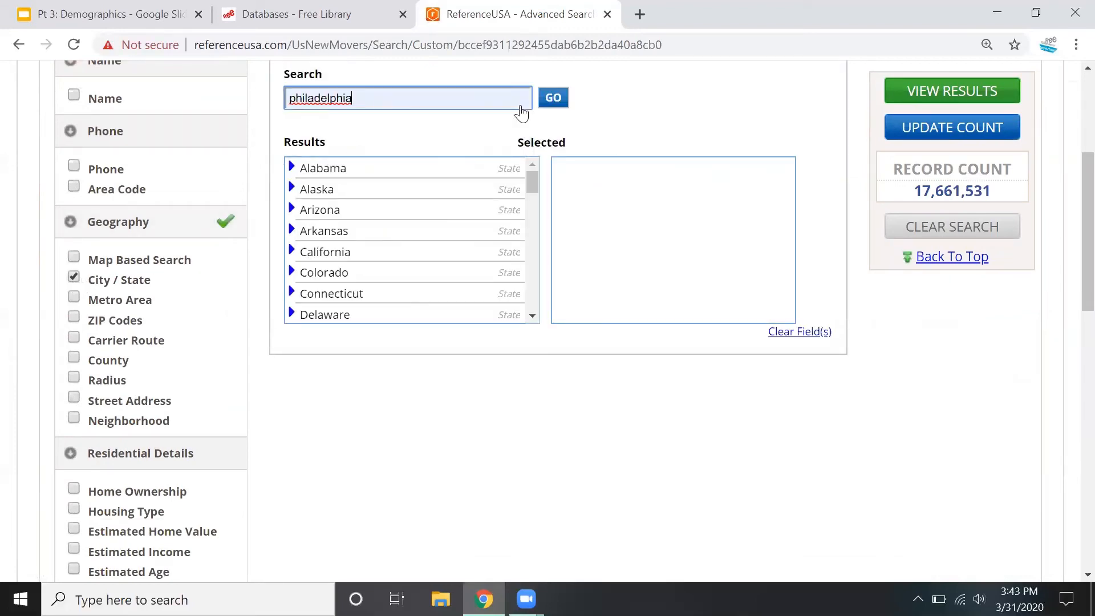
pyautogui.click(554, 101)
pyautogui.click(378, 279)
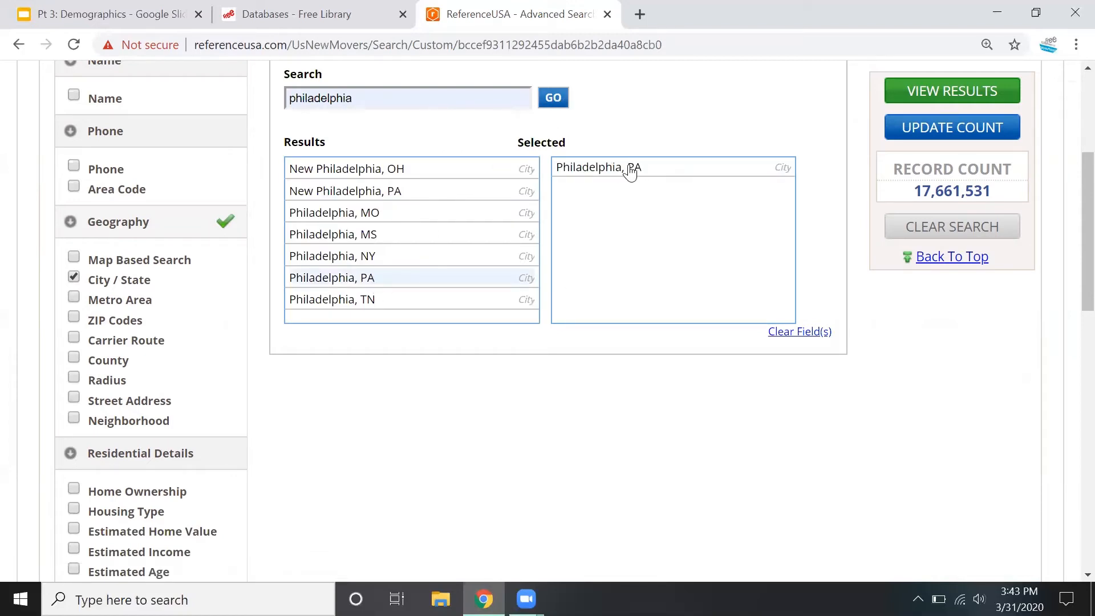
# Add the Estimated Age and Estimated Income criteria and select every income range from $150,000 - $174,999 through $500,000 Plus
pyautogui.scroll(-3, 589, 325)
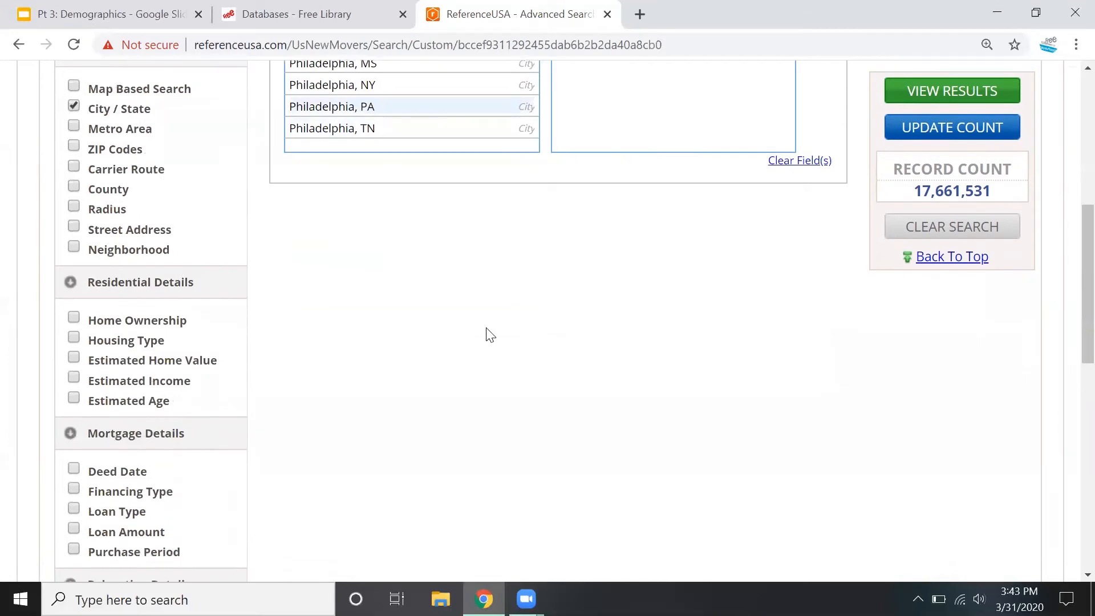
pyautogui.click(73, 398)
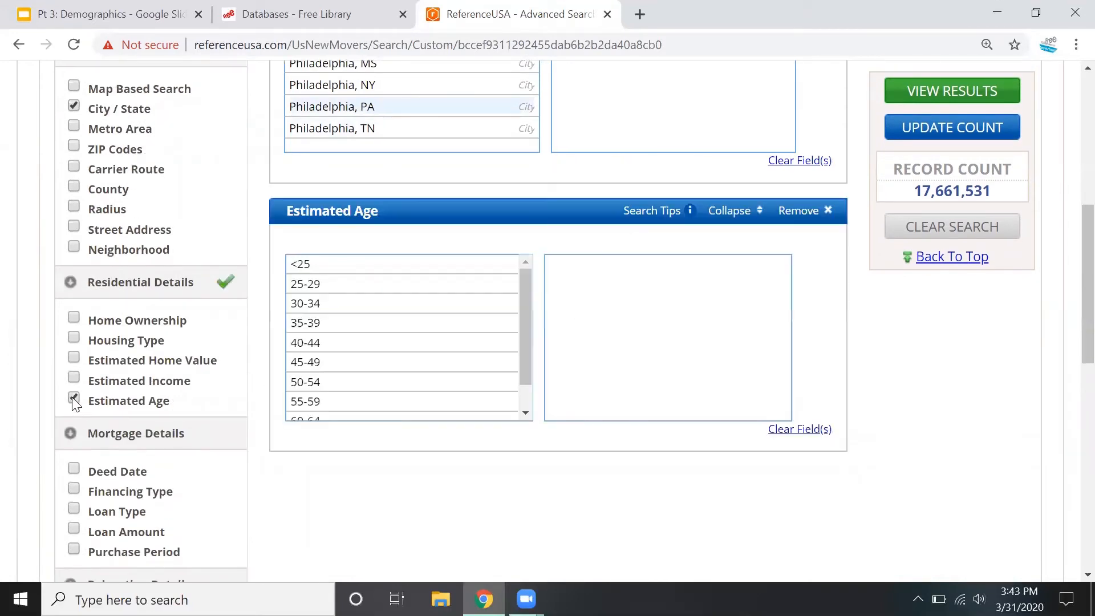
pyautogui.click(74, 378)
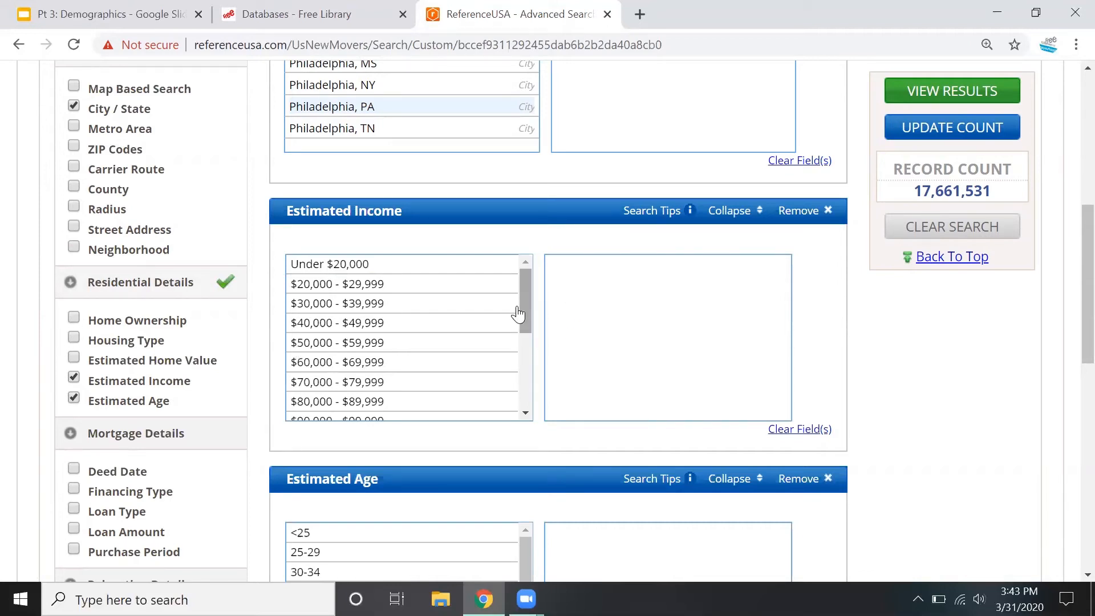
pyautogui.moveTo(521, 302); pyautogui.dragTo(530, 379)
pyautogui.moveTo(365, 301); pyautogui.dragTo(361, 421)
# Select the age ranges 35-39, 40-44, 45-49 and 50-54 for the Estimated Age criterion
pyautogui.scroll(-1, 969, 336)
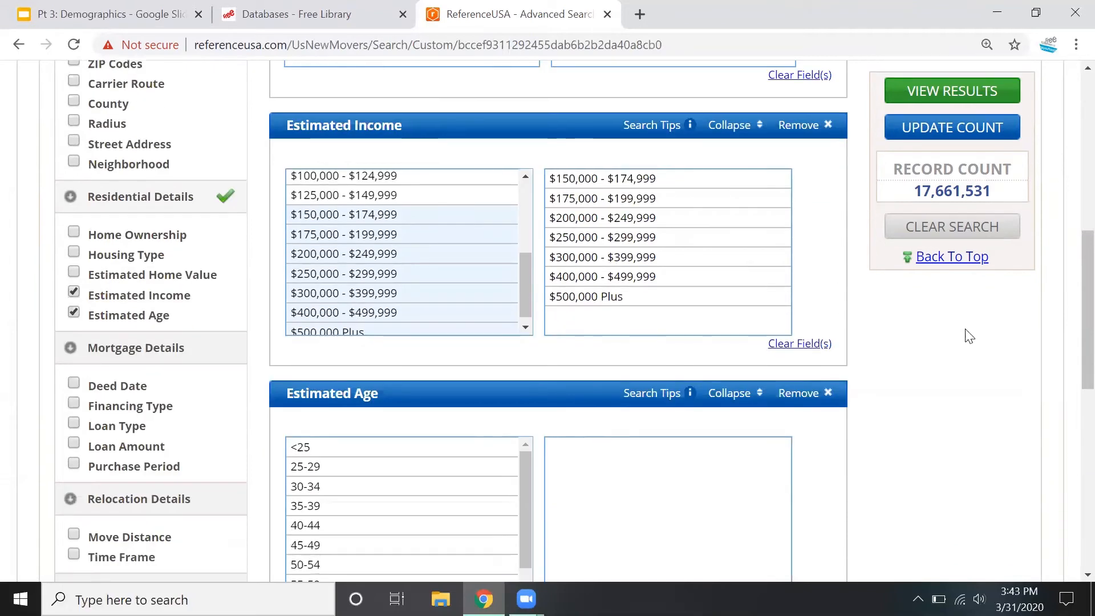
pyautogui.scroll(-3, 969, 337)
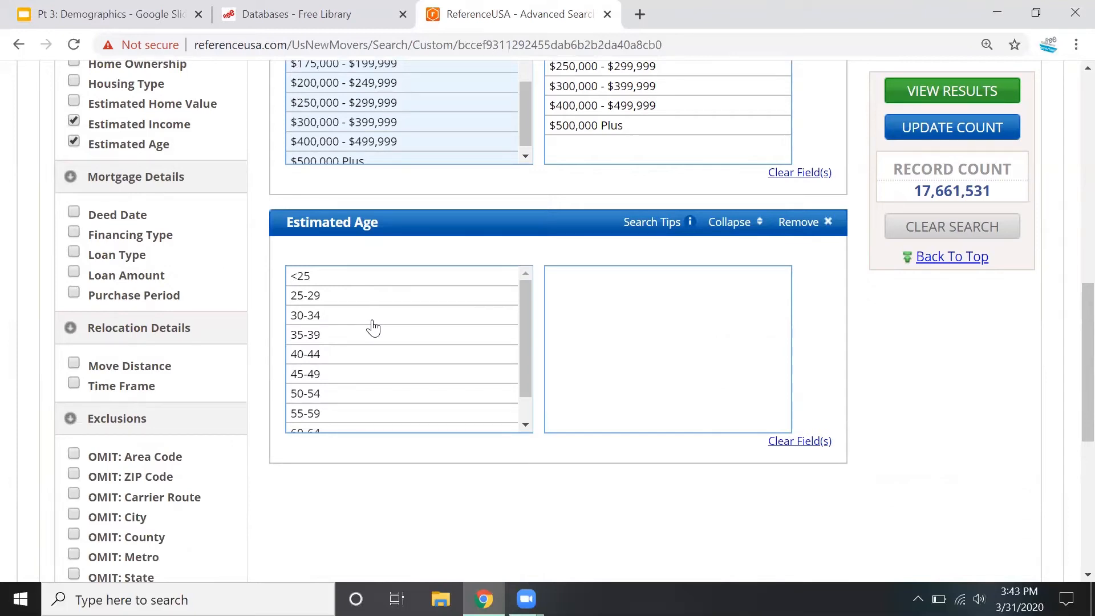
pyautogui.moveTo(335, 337); pyautogui.dragTo(374, 386)
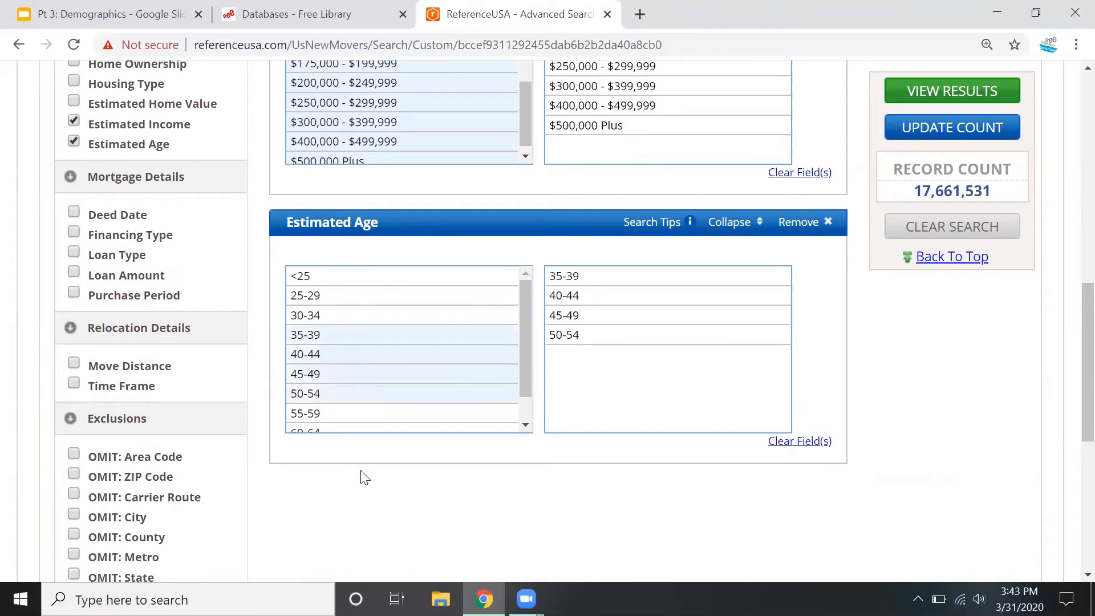
# Add the Home Ownership criterion with Confirmed Homeowner and Probable Homeowner, and update the record count
pyautogui.scroll(3, 5, 274)
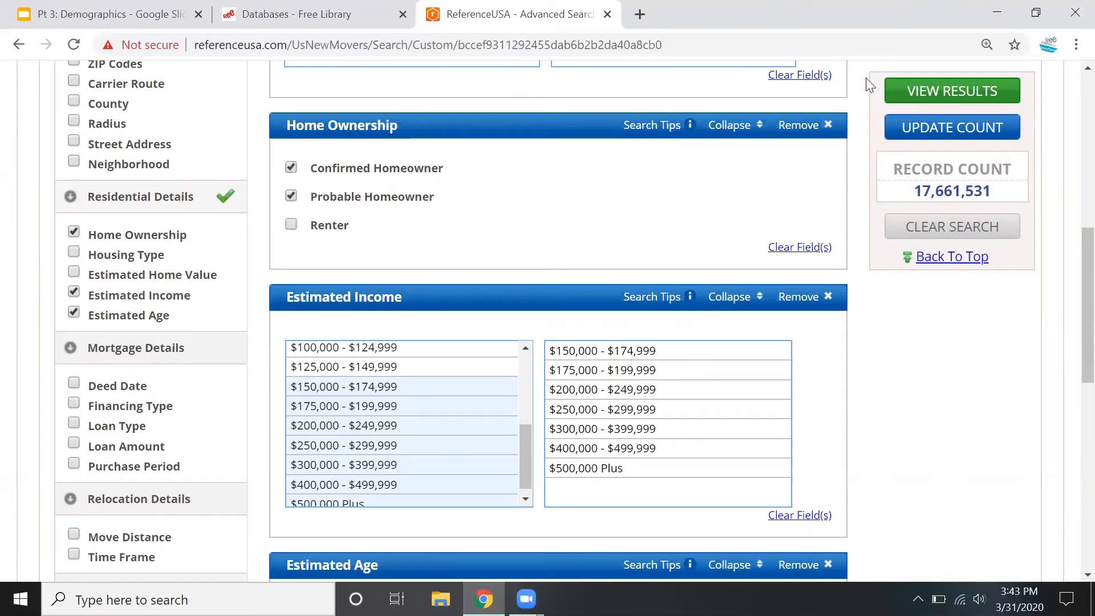
pyautogui.click(949, 126)
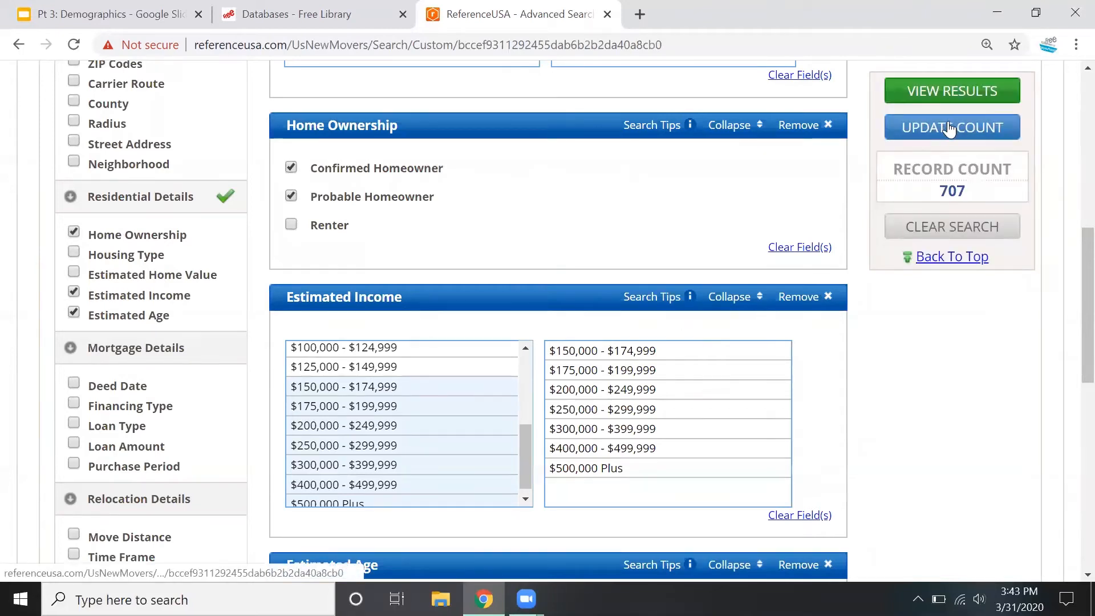
# Add the Time Frame criterion, set its date range to Last 3 Months and update the record count
pyautogui.scroll(-1, 947, 383)
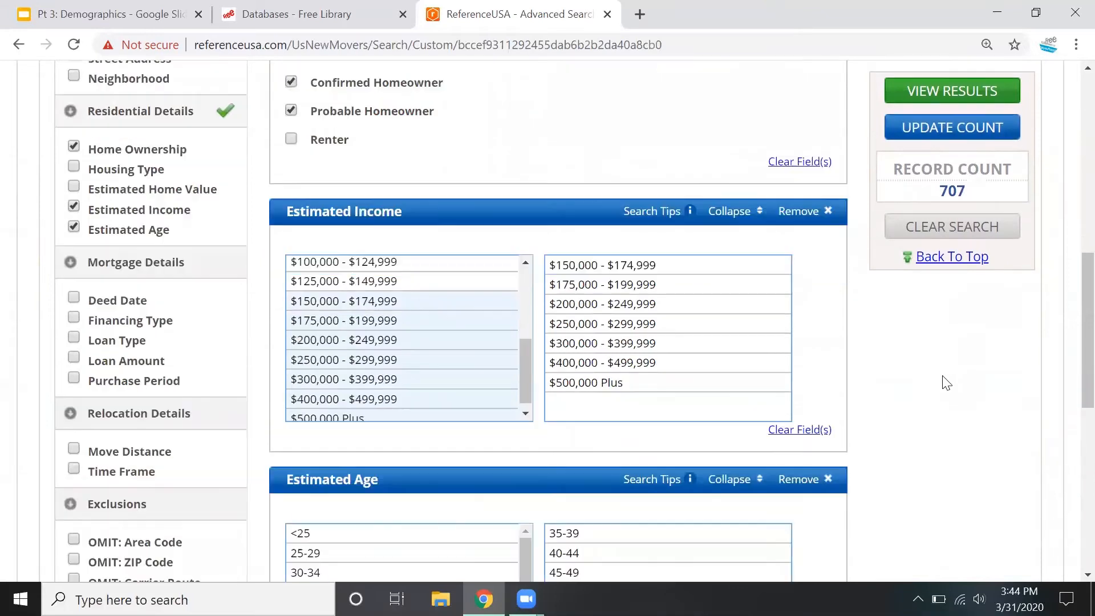
pyautogui.scroll(-1, 946, 383)
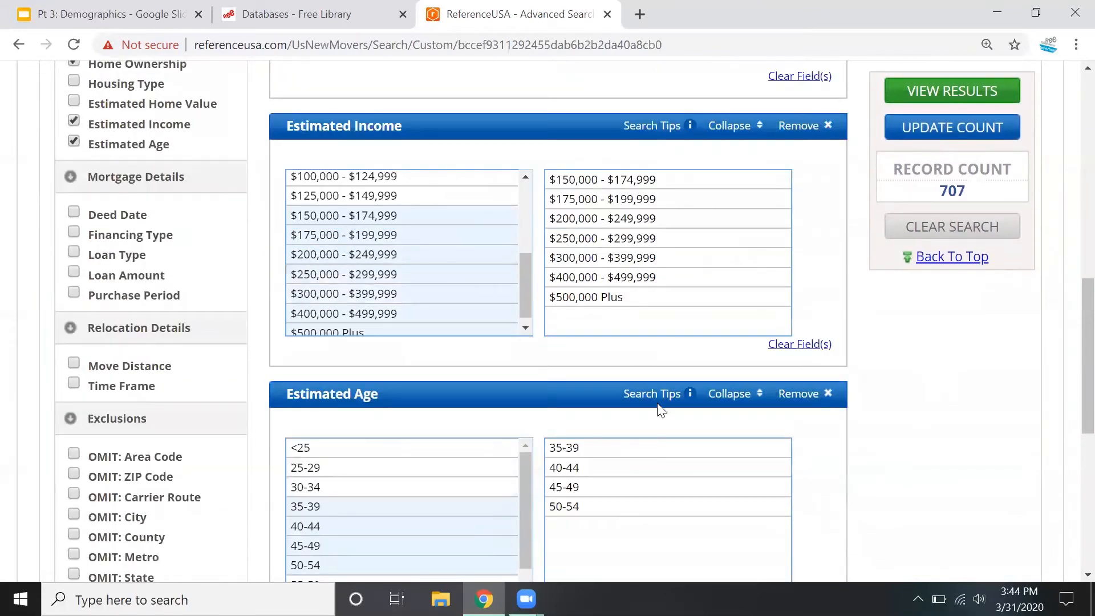
pyautogui.click(73, 383)
pyautogui.scroll(-3, 999, 277)
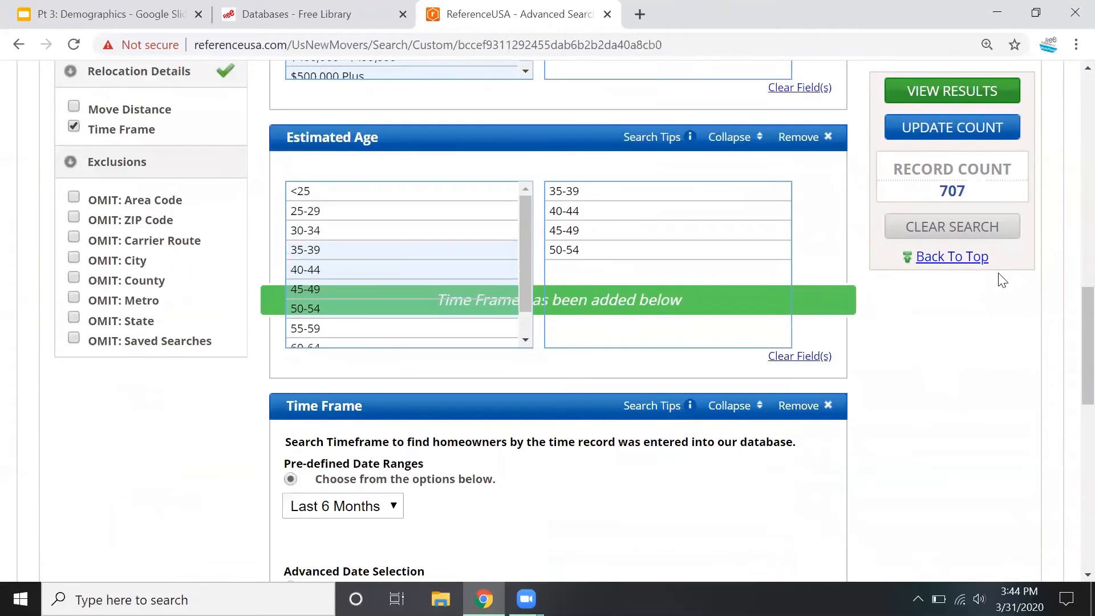
pyautogui.scroll(-2, 1001, 279)
pyautogui.click(332, 339)
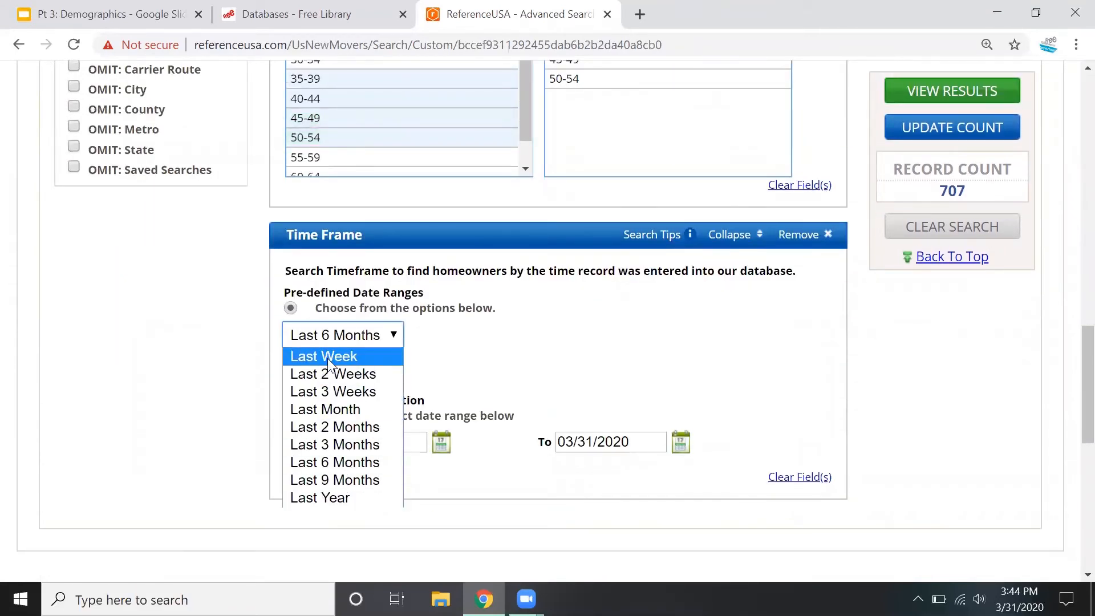
pyautogui.click(344, 443)
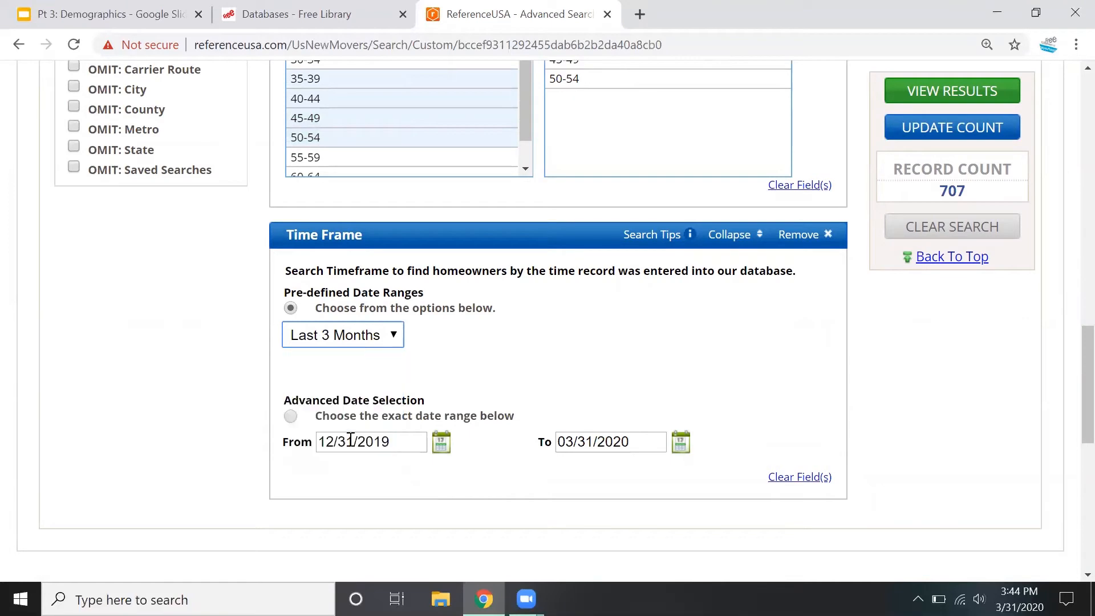
pyautogui.click(972, 124)
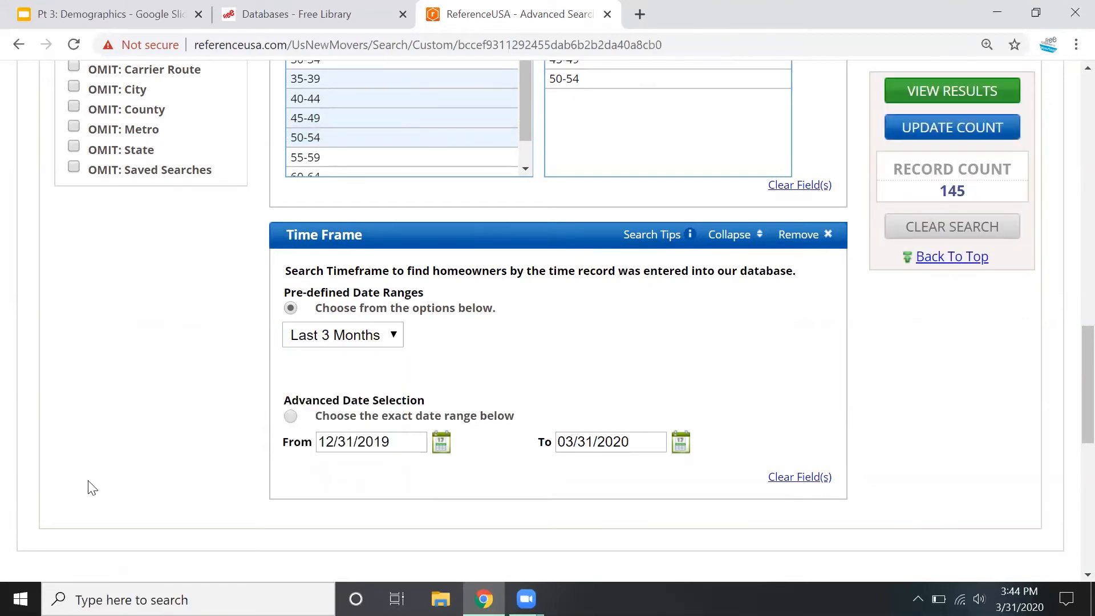
# Display the list of new movers and homeowners that match the search criteria
pyautogui.scroll(5, 91, 487)
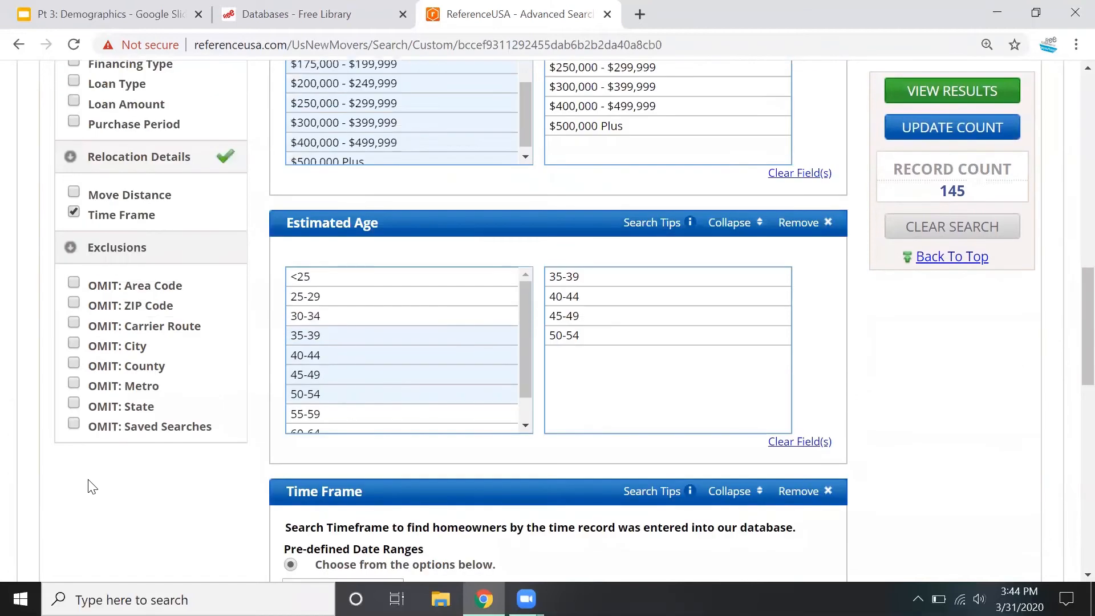
pyautogui.scroll(3, 70, 192)
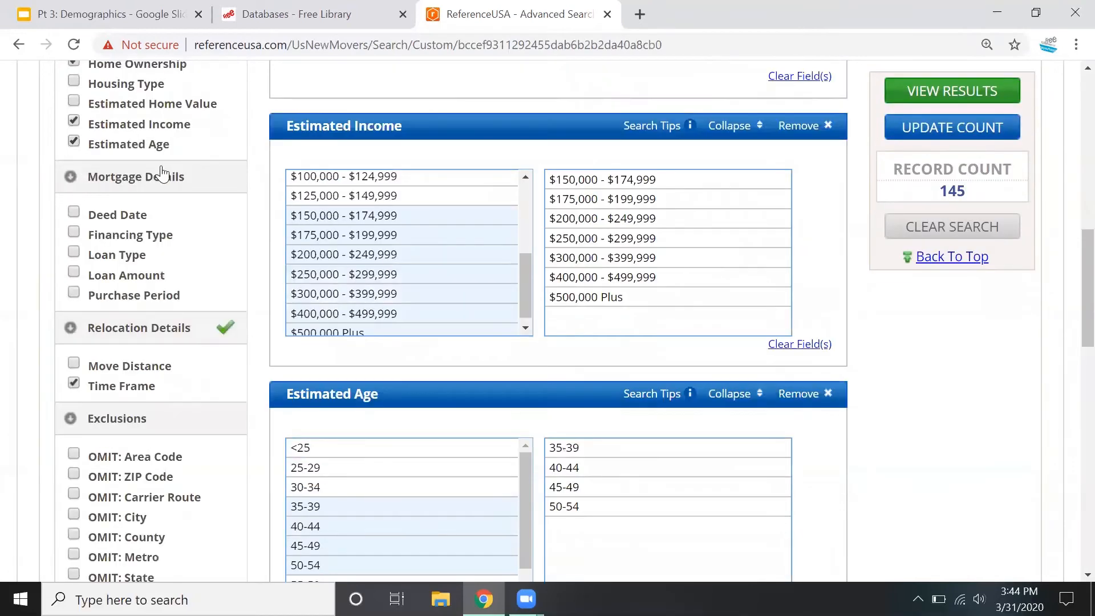
pyautogui.click(948, 90)
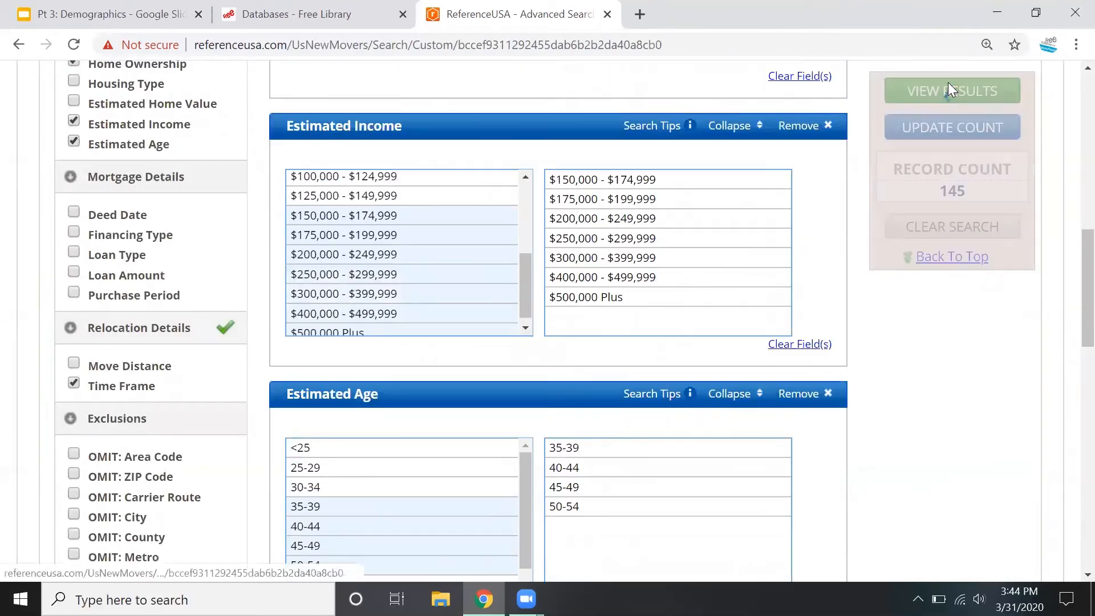
pyautogui.scroll(-1, 975, 393)
pyautogui.scroll(-4, 975, 389)
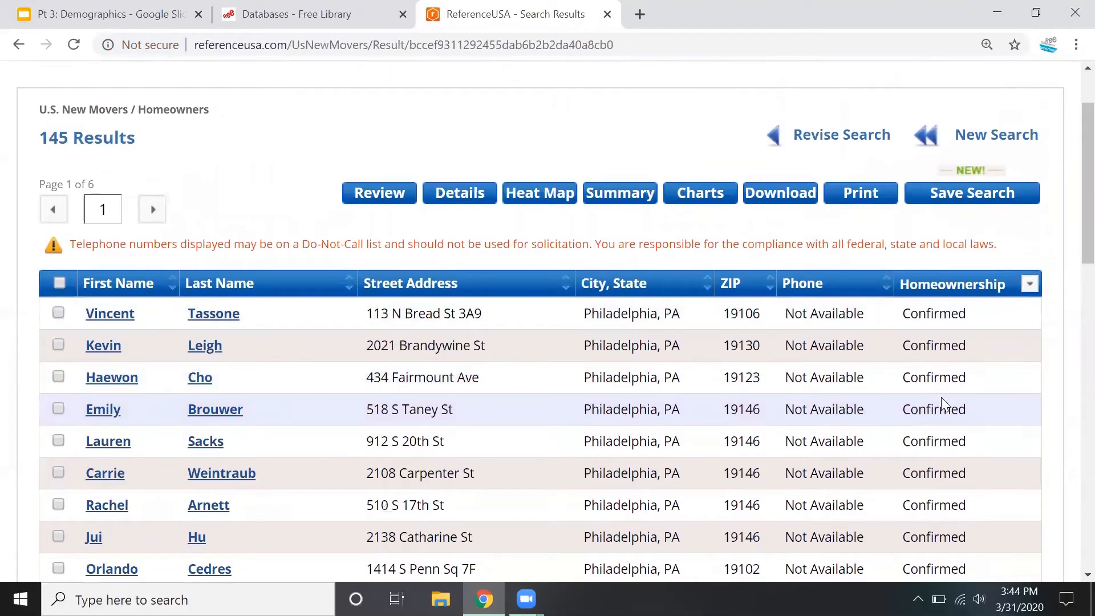
# Open the first person's record, review its address and neighborhood information, and return to the results list
pyautogui.click(220, 149)
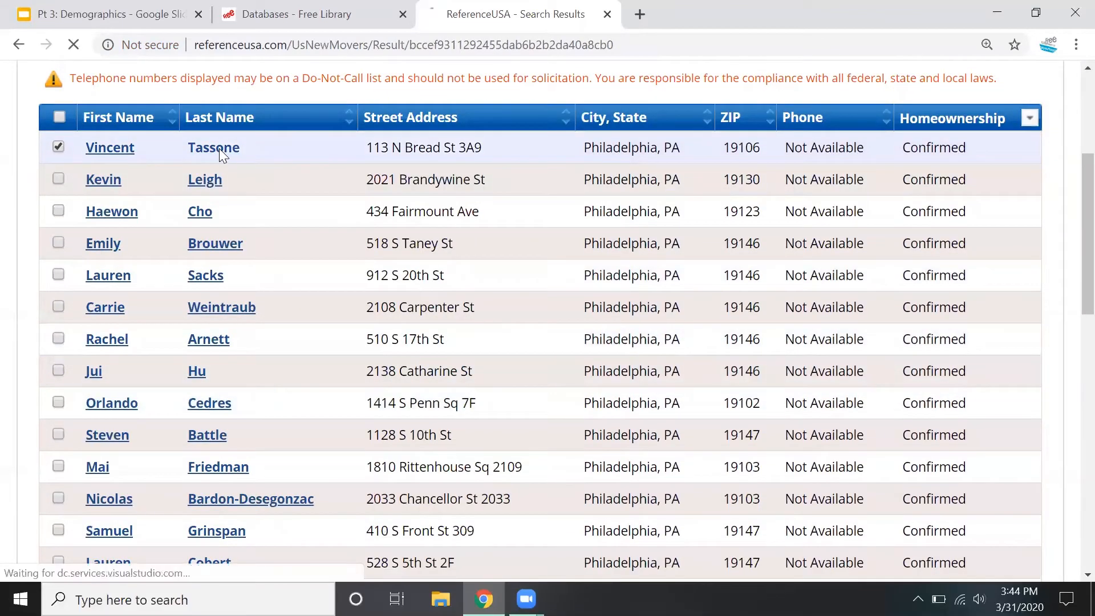
pyautogui.scroll(-1, 444, 341)
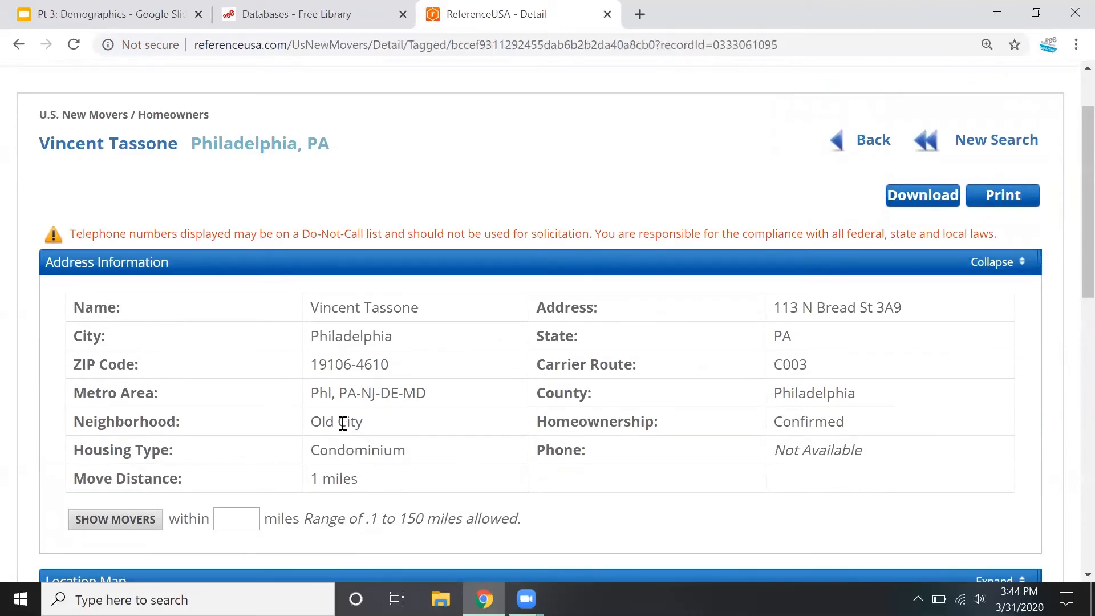
pyautogui.scroll(-3, 660, 433)
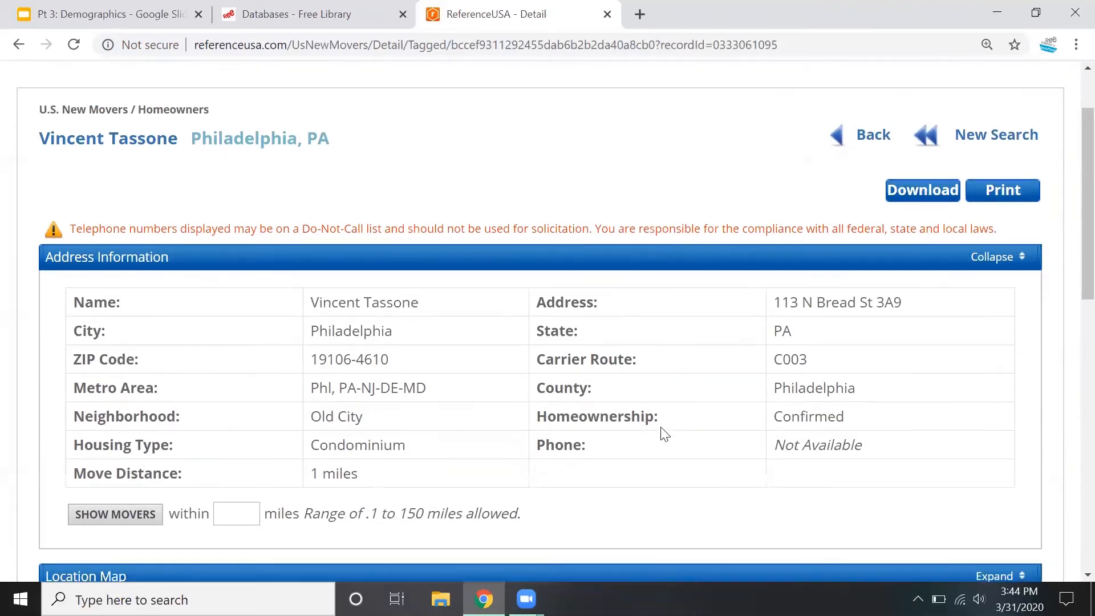
pyautogui.scroll(-2, 492, 398)
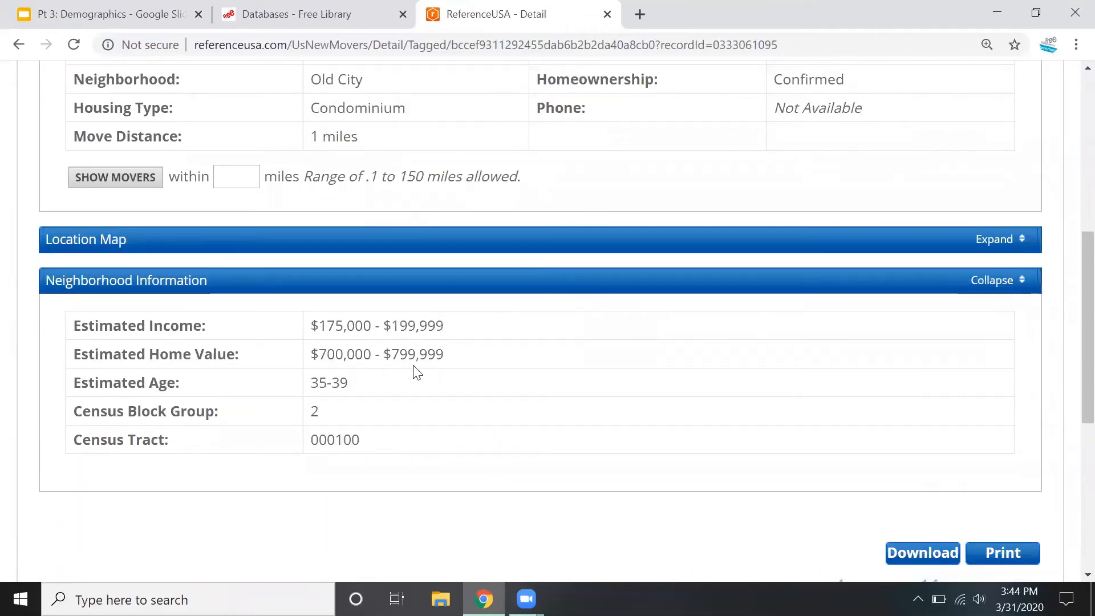
pyautogui.scroll(5, 535, 370)
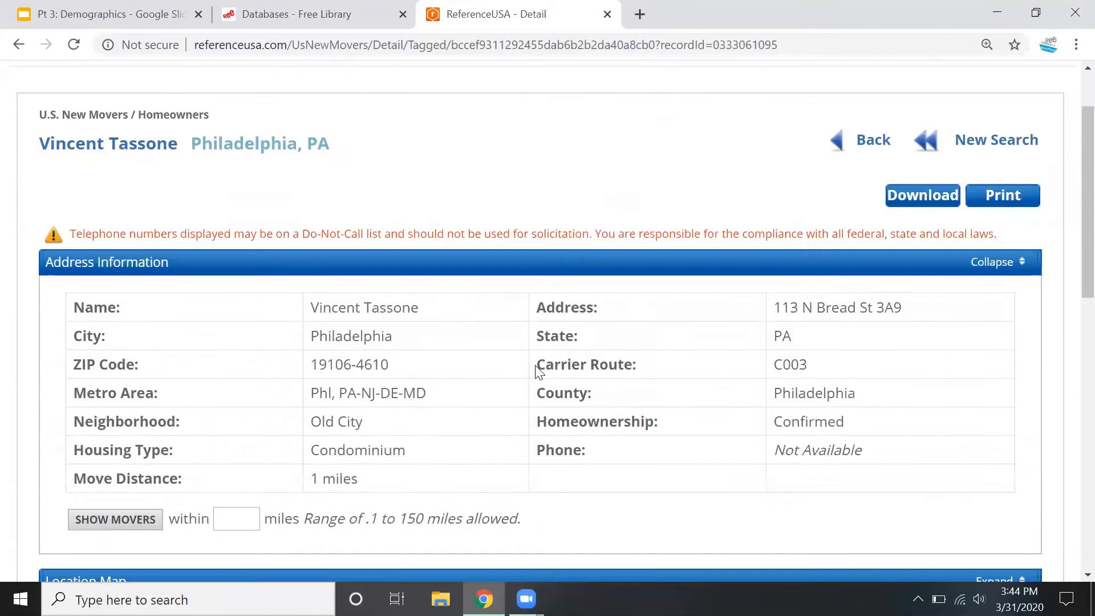
pyautogui.scroll(-5, 562, 359)
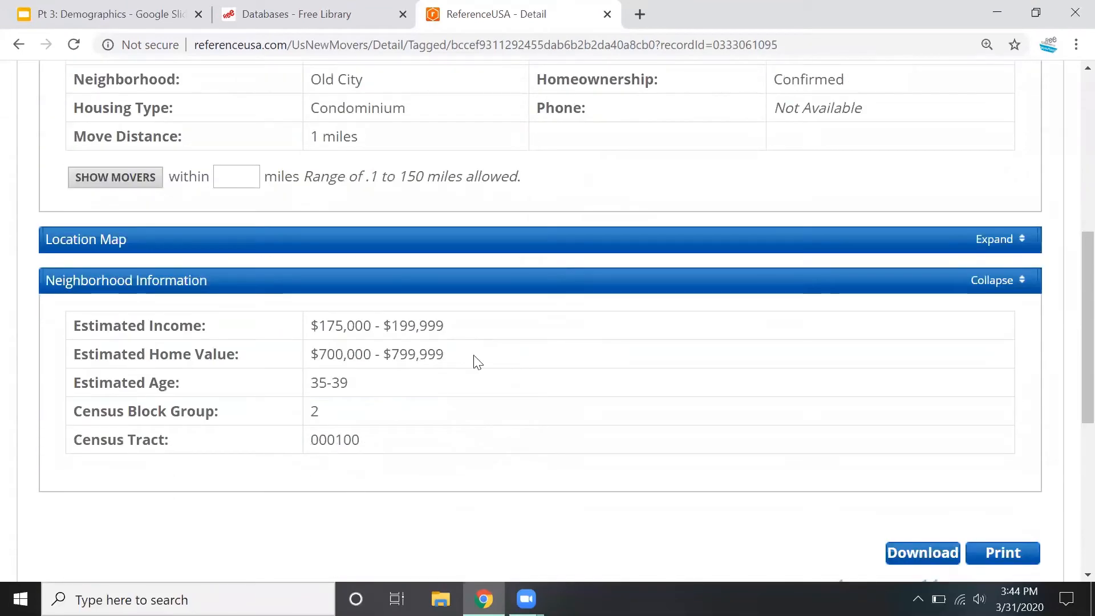
pyautogui.scroll(3, 541, 392)
pyautogui.scroll(2, 894, 137)
pyautogui.click(881, 147)
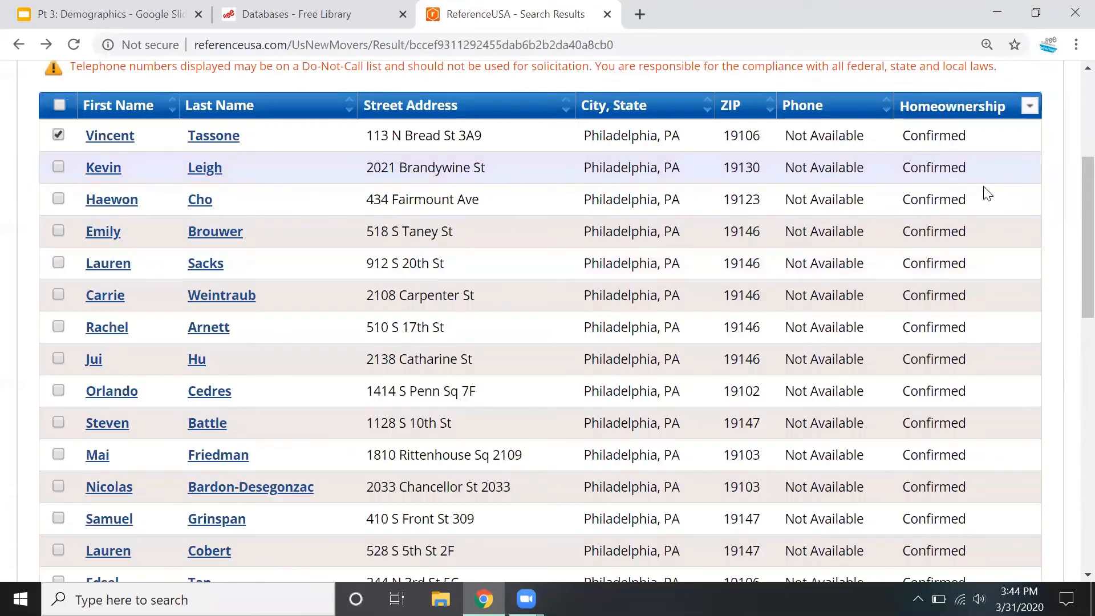
# Select all records on the results page and display the new movers' heat map zoomed out to show density
pyautogui.scroll(4, 987, 194)
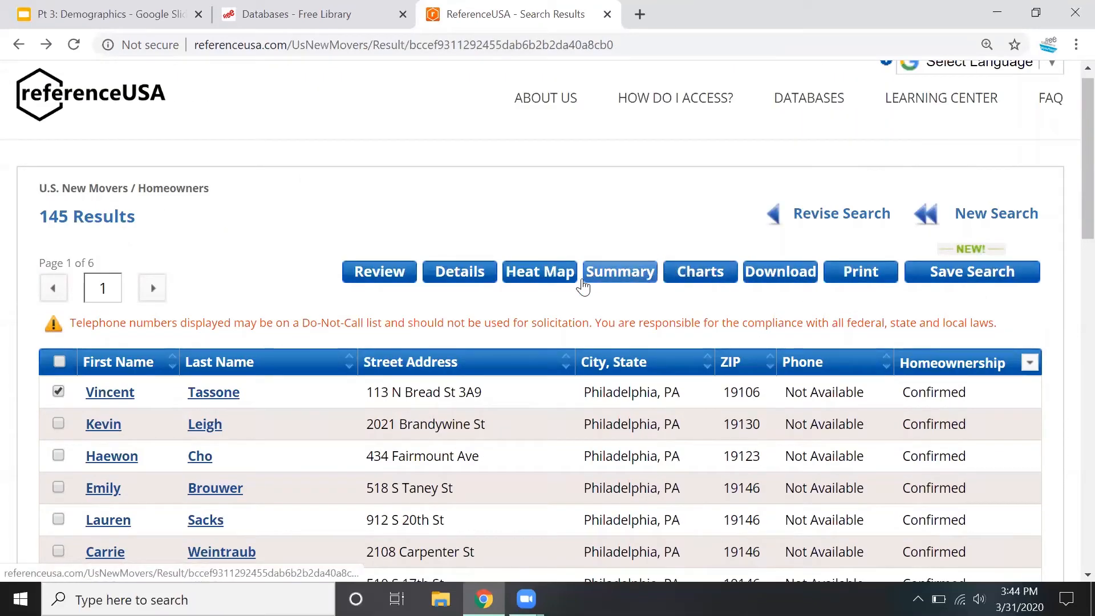
pyautogui.click(59, 362)
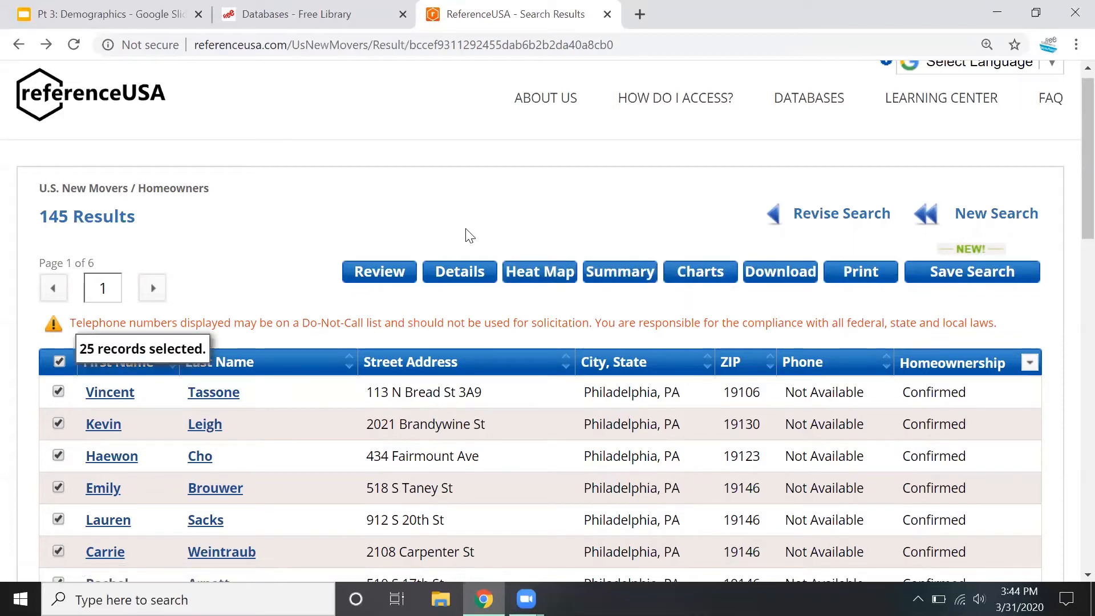
pyautogui.click(525, 271)
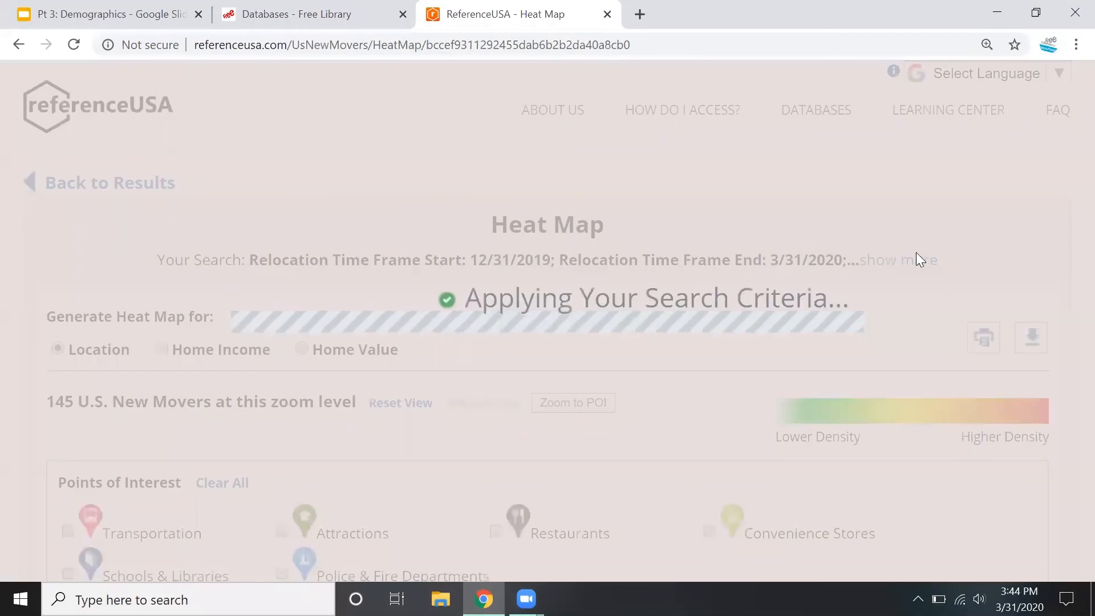
pyautogui.scroll(-7, 1070, 223)
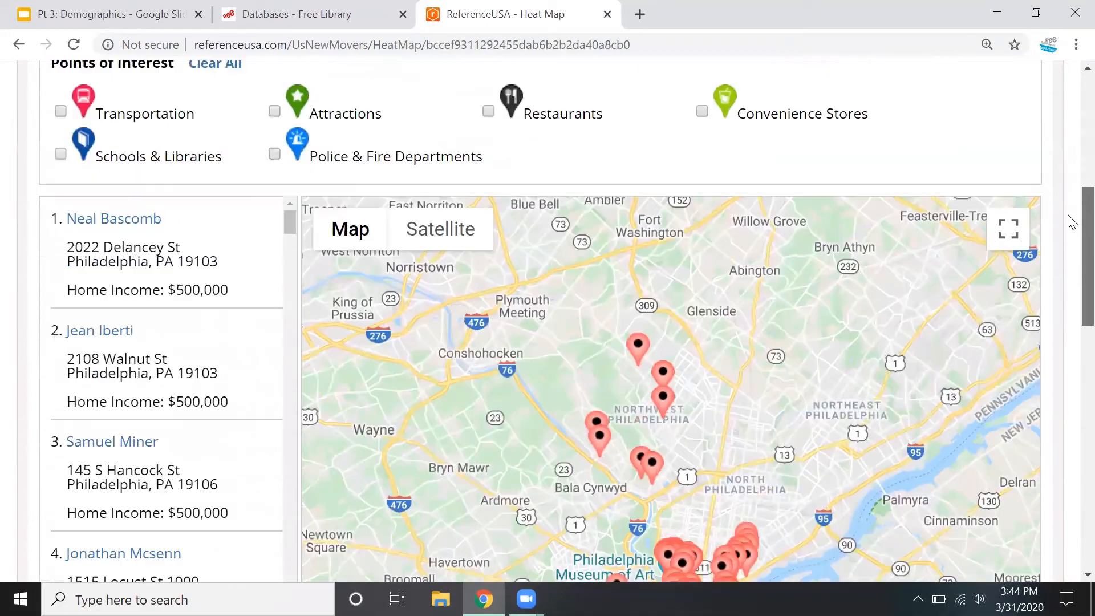
pyautogui.scroll(-6, 1070, 222)
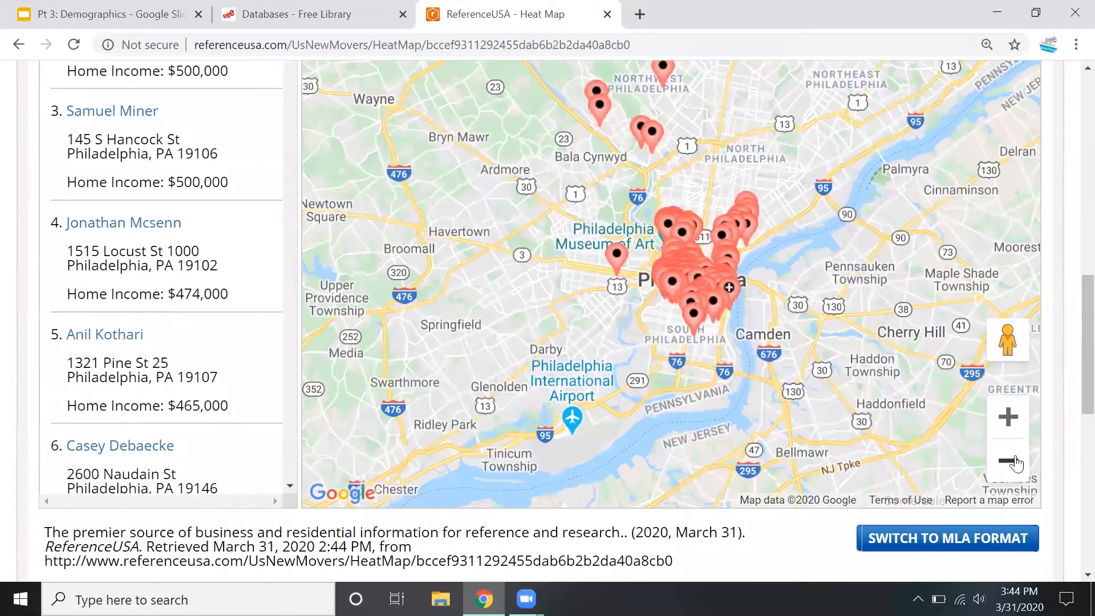
pyautogui.click(1008, 460)
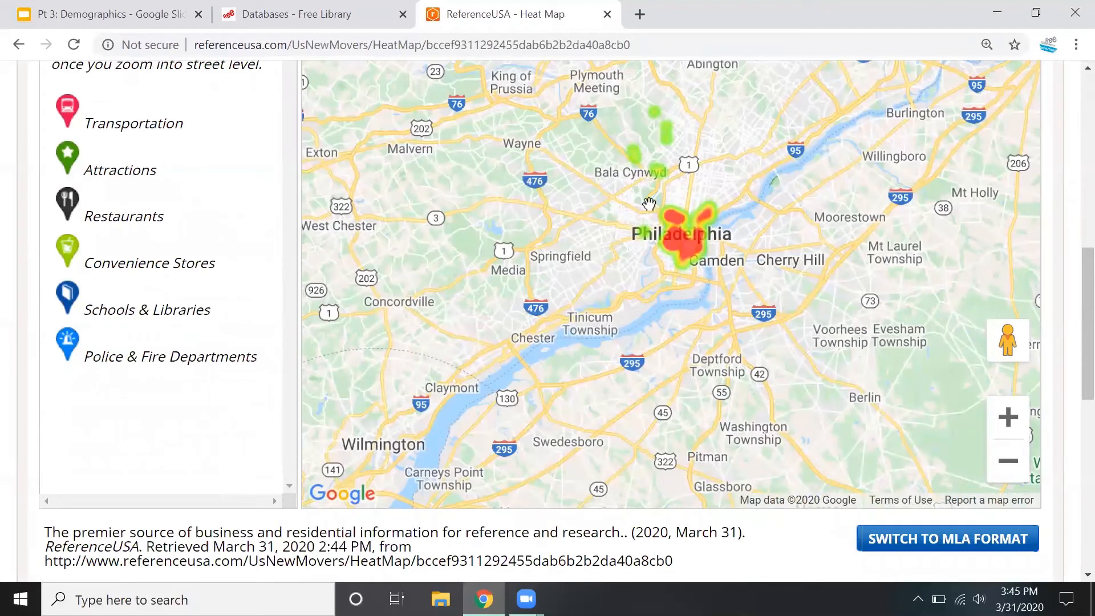
# Review the top 50 tally by ZIP code below the heat map and return to the search results
pyautogui.scroll(-3, 1071, 305)
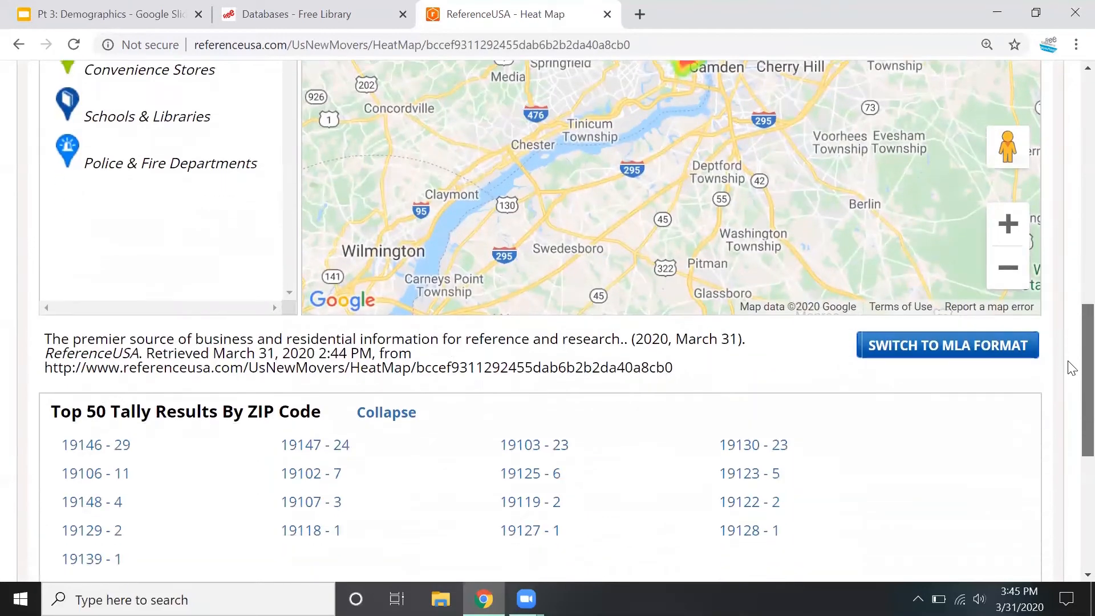
pyautogui.scroll(-1, 1072, 368)
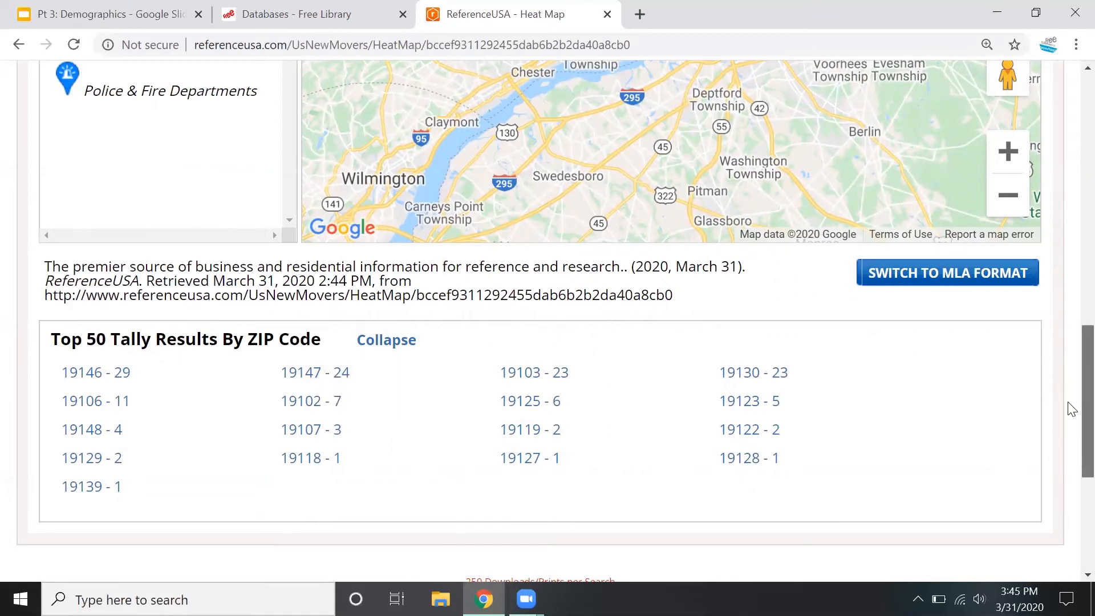
pyautogui.scroll(5, 1071, 409)
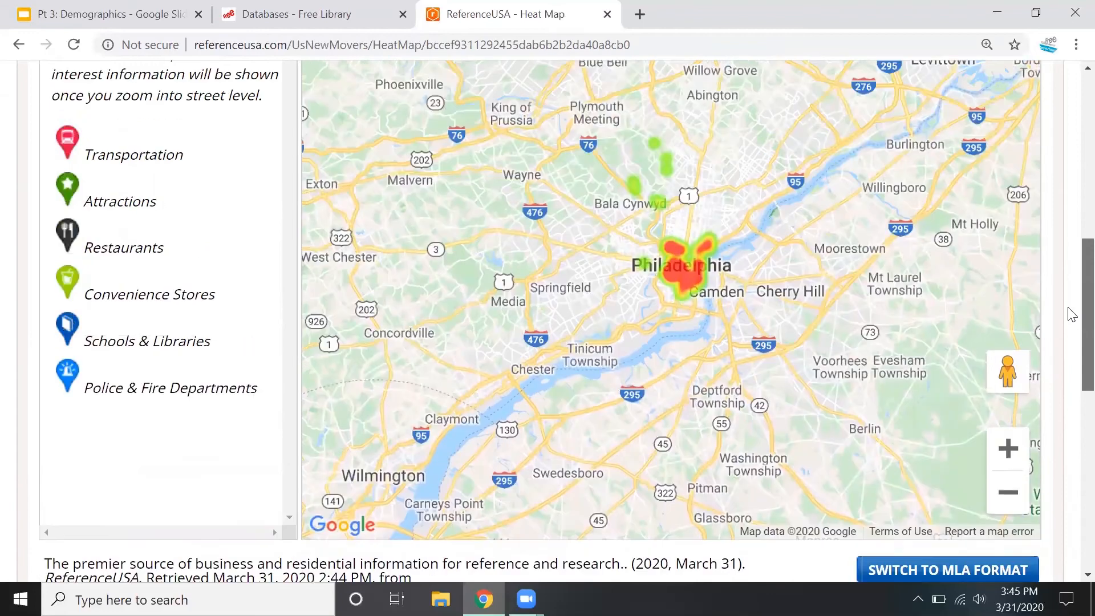
pyautogui.scroll(7, 1072, 314)
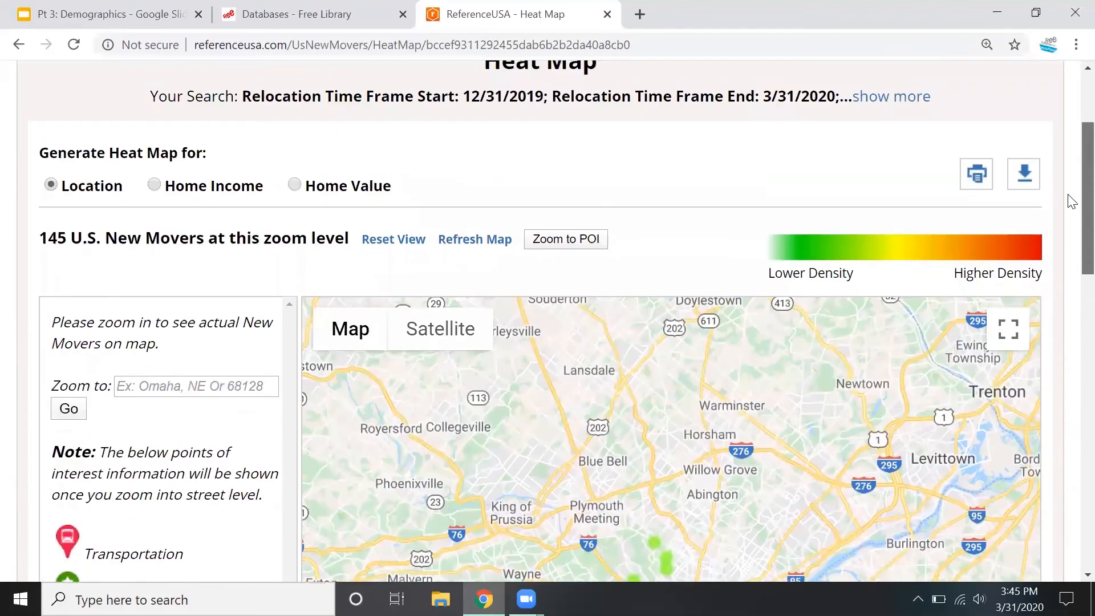
pyautogui.scroll(3, 372, 135)
pyautogui.click(119, 192)
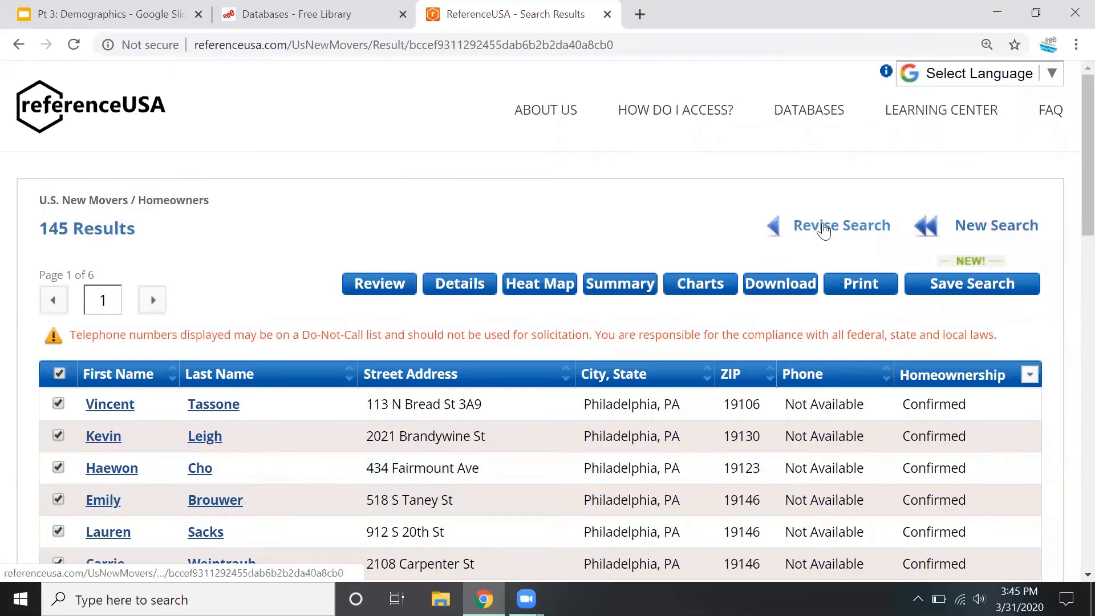
# Revise the search by removing the Estimated Age criterion and update the record count
pyautogui.click(824, 228)
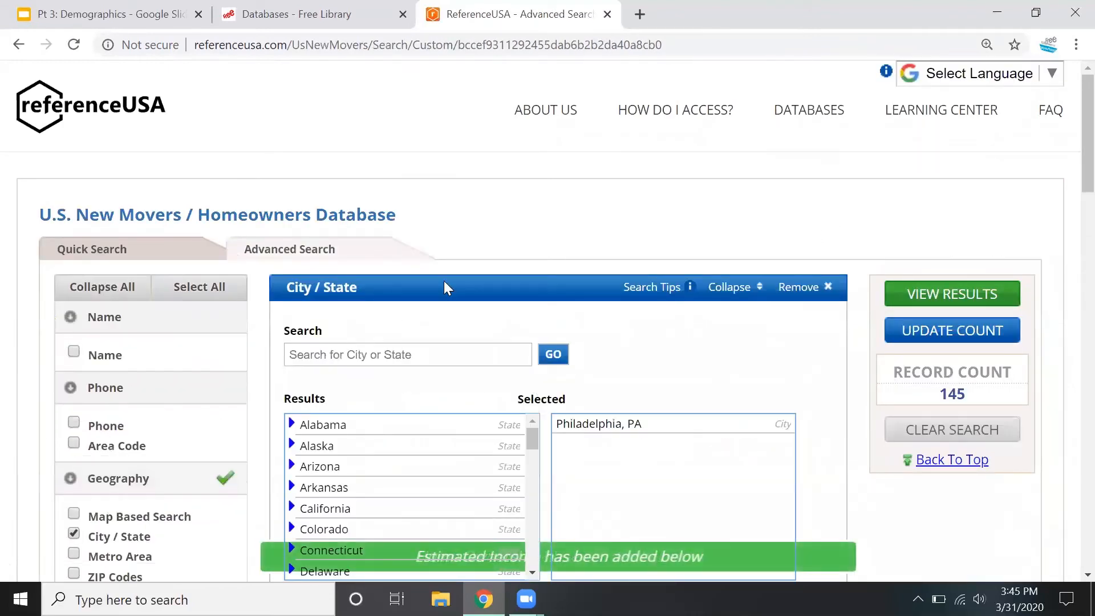
pyautogui.scroll(-6, 443, 285)
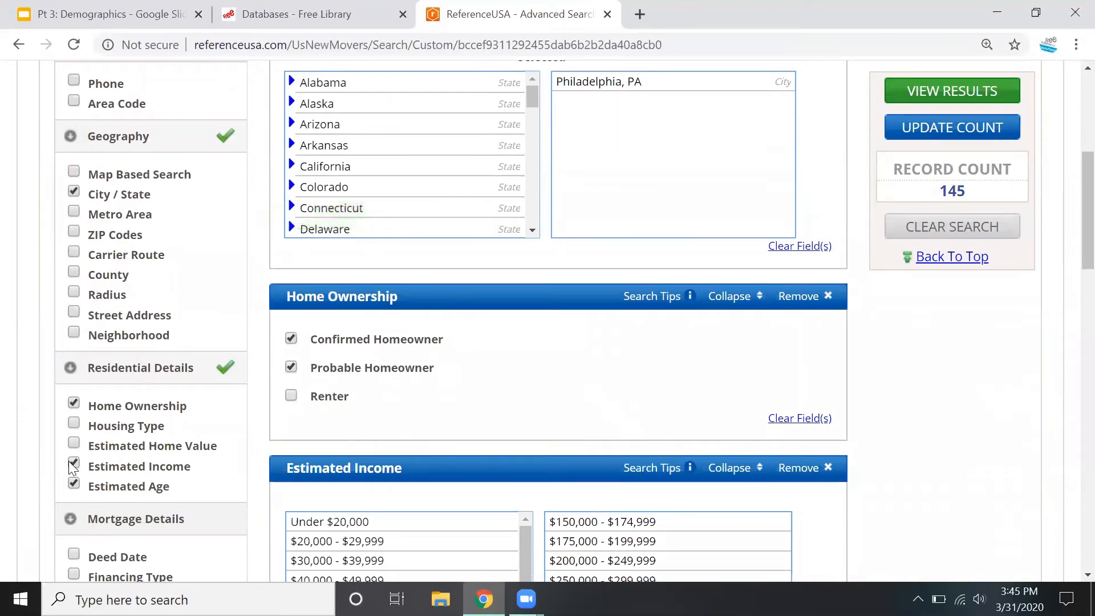
pyautogui.click(73, 484)
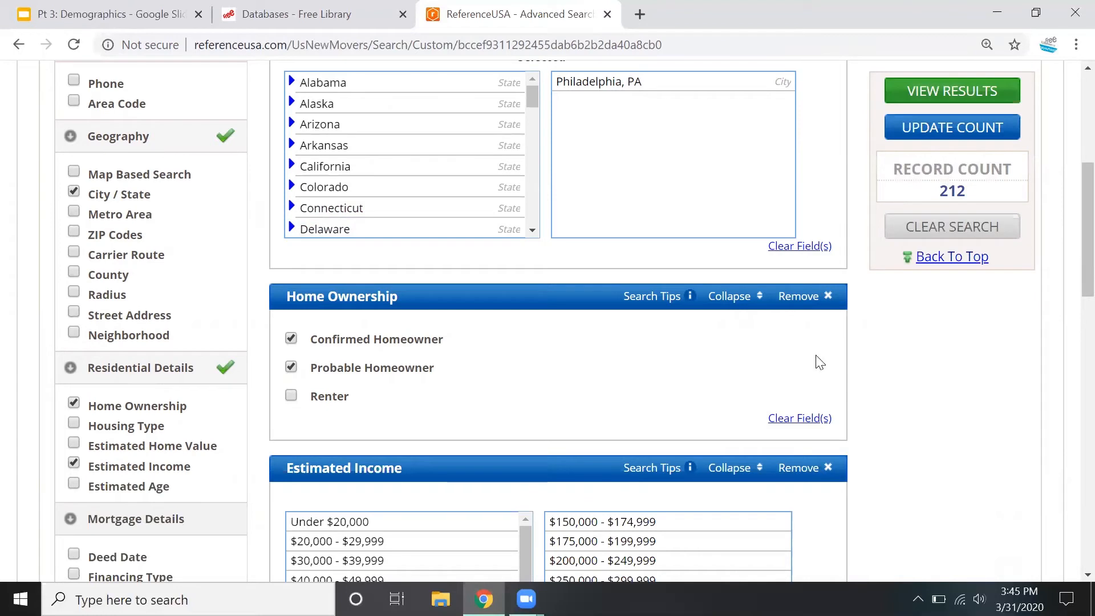
pyautogui.scroll(5, 855, 472)
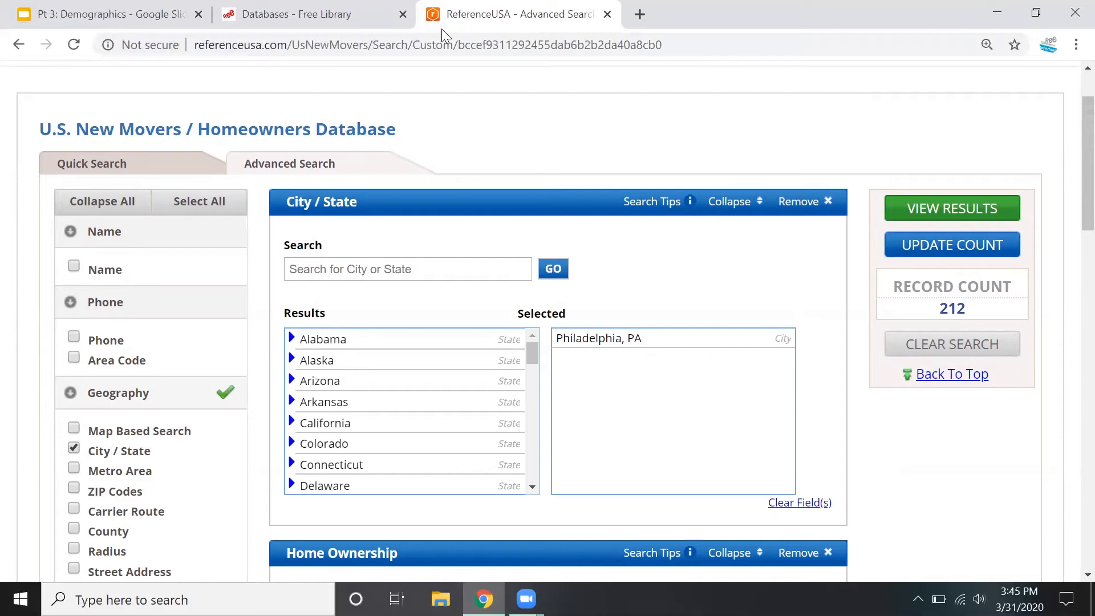
# Close ReferenceUSA and switch to the Google Slides presentation, advancing it to the Simply Analytics slide
pyautogui.hotkey('ctrl', 'w')
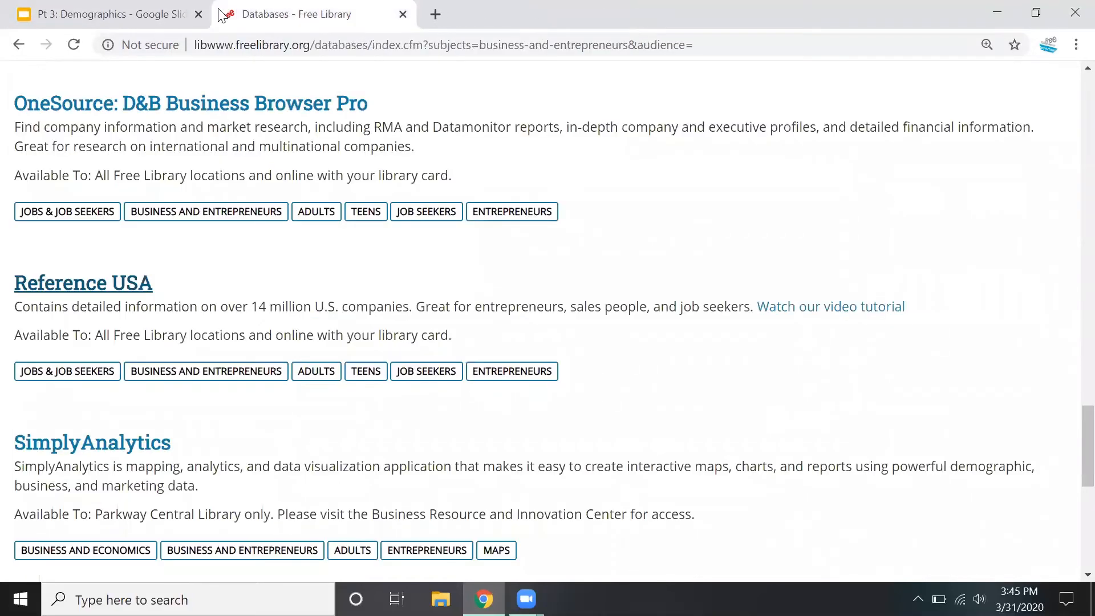
pyautogui.click(80, 7)
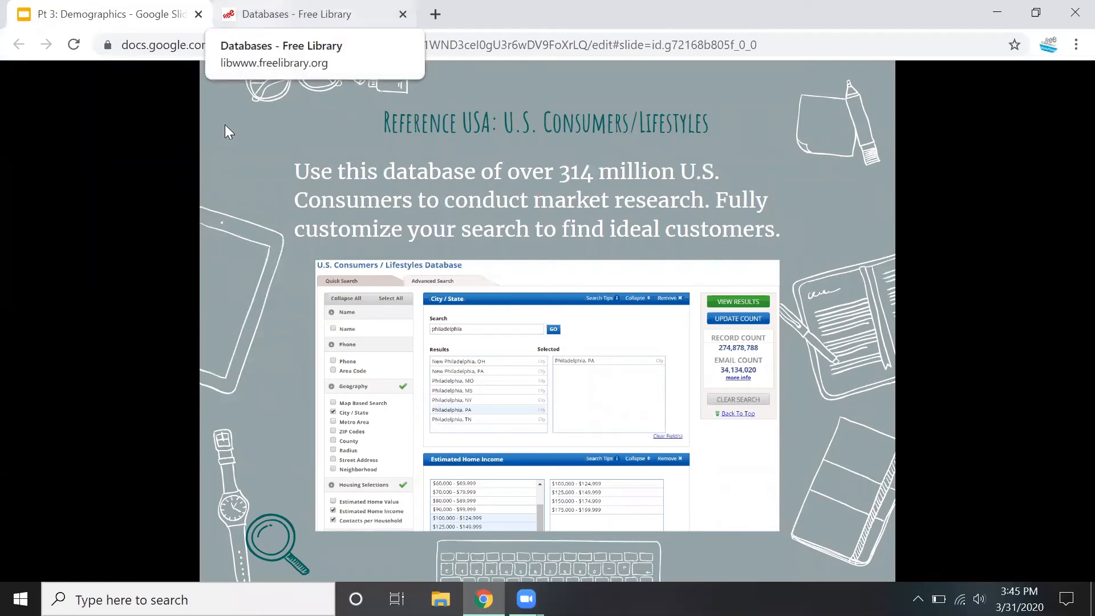
pyautogui.press('Right')
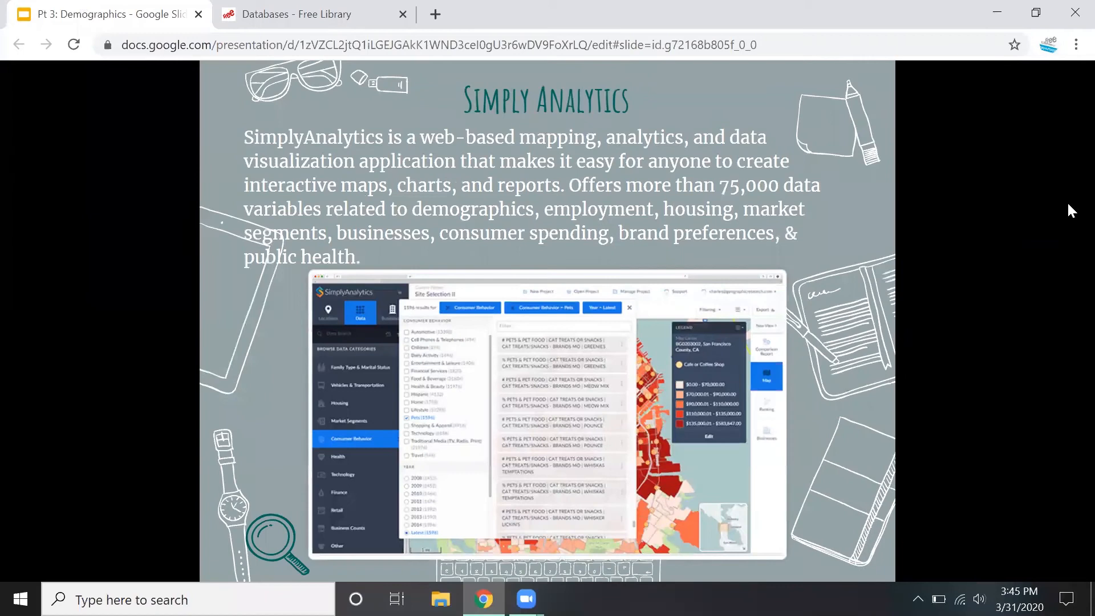
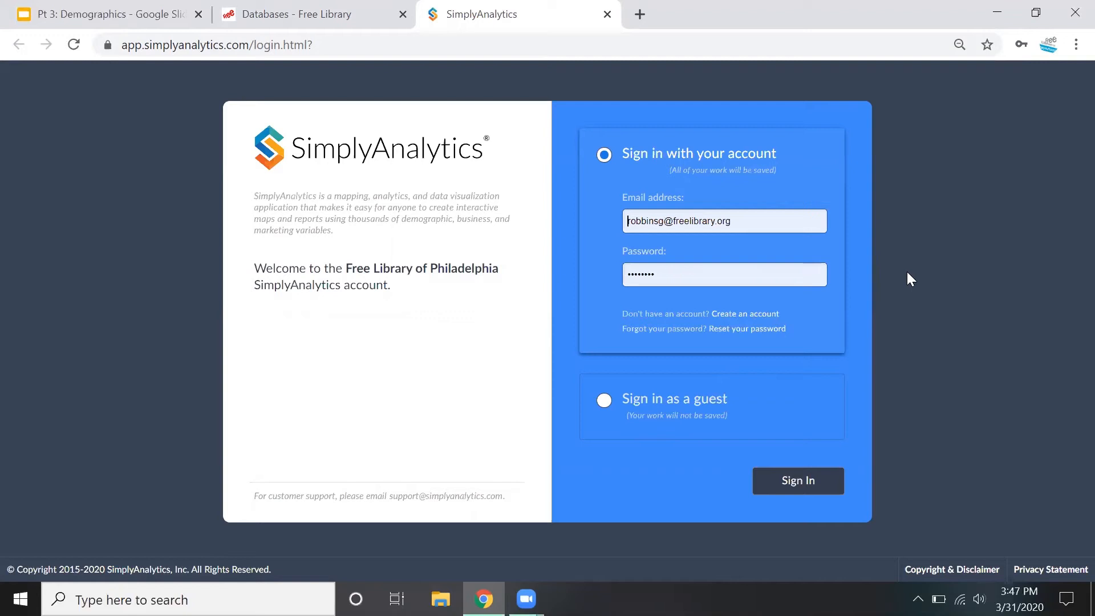
# Sign in to SimplyAnalytics with the saved account and review the available support resources
pyautogui.click(805, 482)
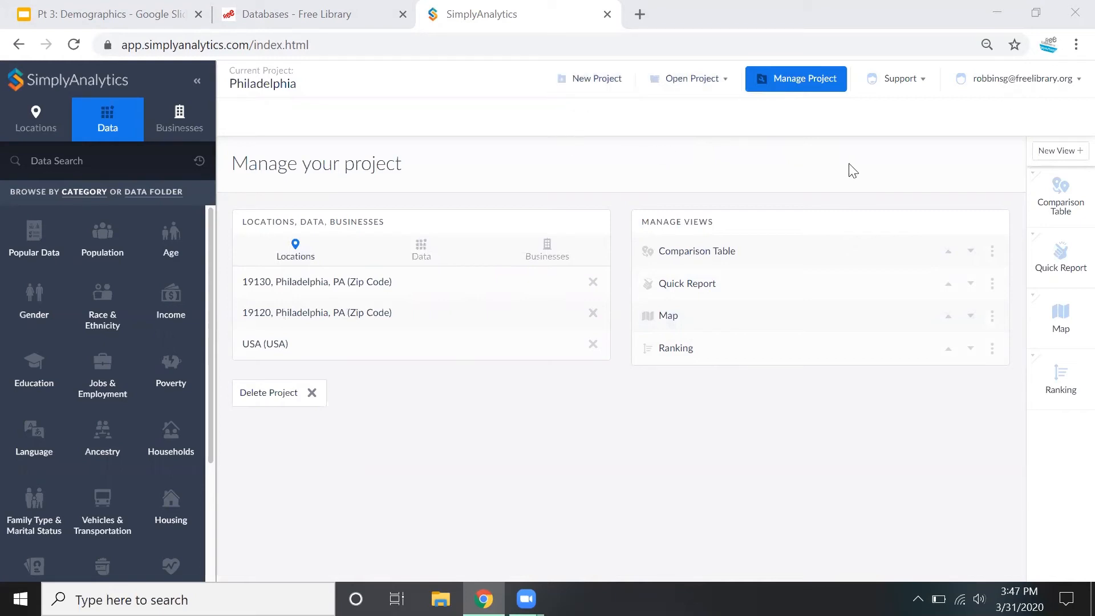
pyautogui.click(911, 90)
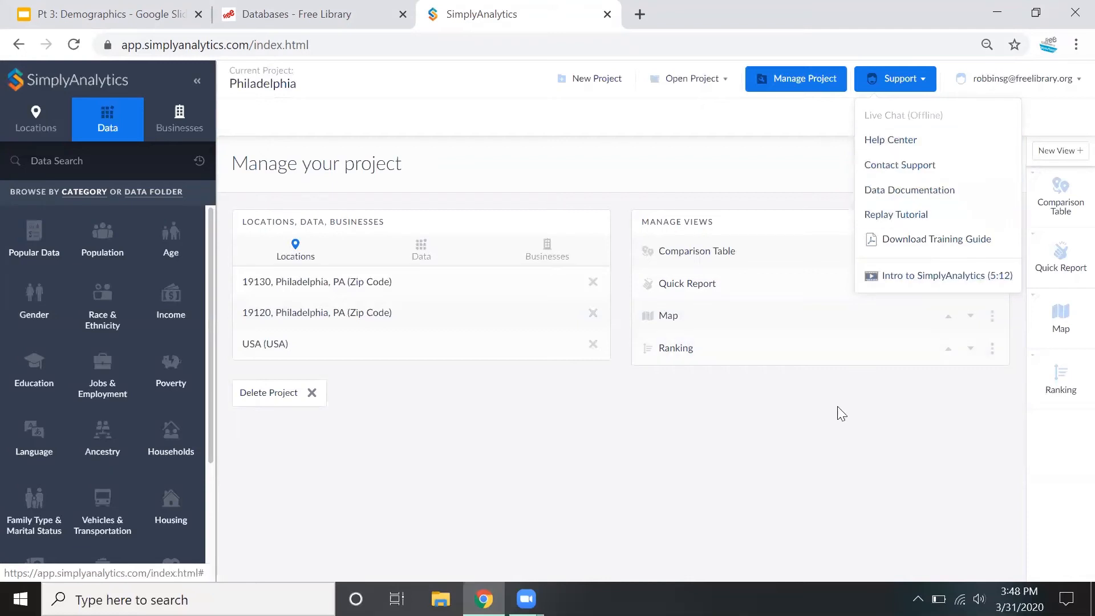
pyautogui.click(819, 463)
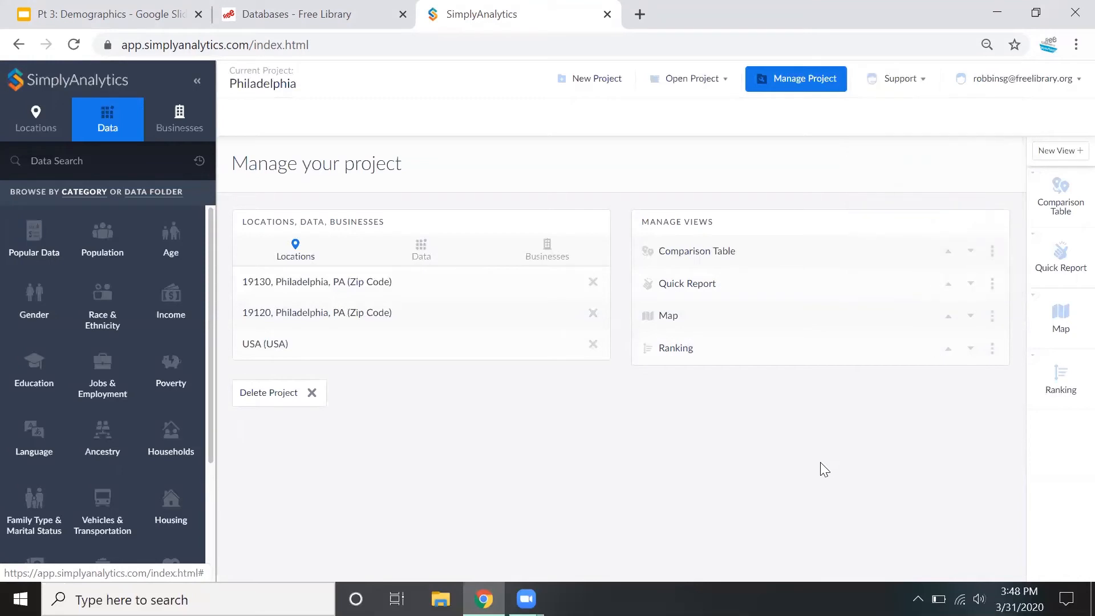
# Start a new project and add the Philadelphia ZIP codes 19147, 19125 and 19130 as locations
pyautogui.click(602, 79)
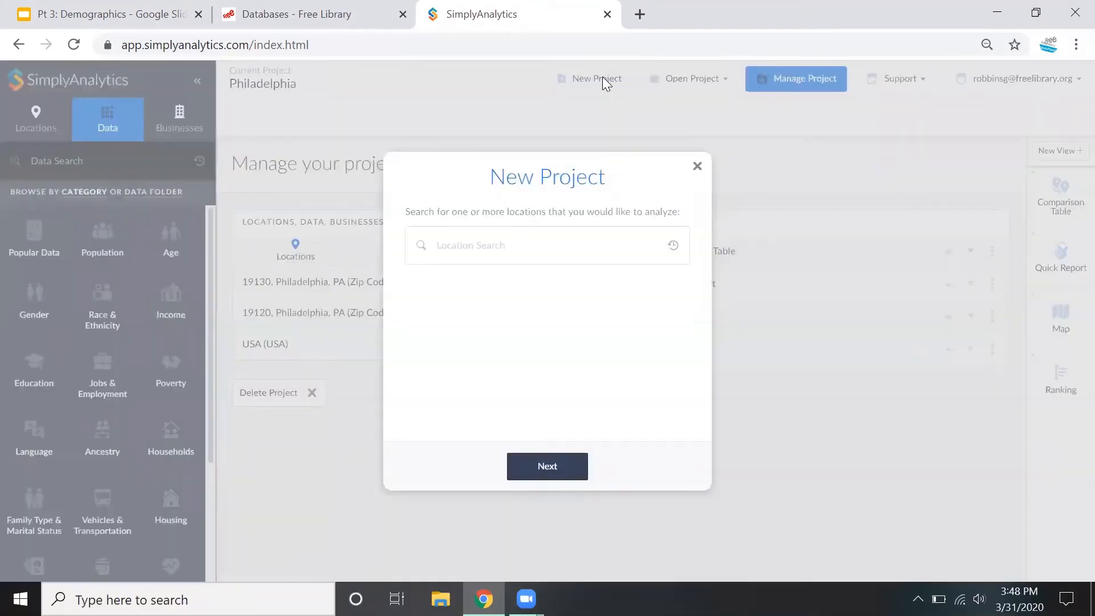
pyautogui.click(474, 244)
pyautogui.write('19147')
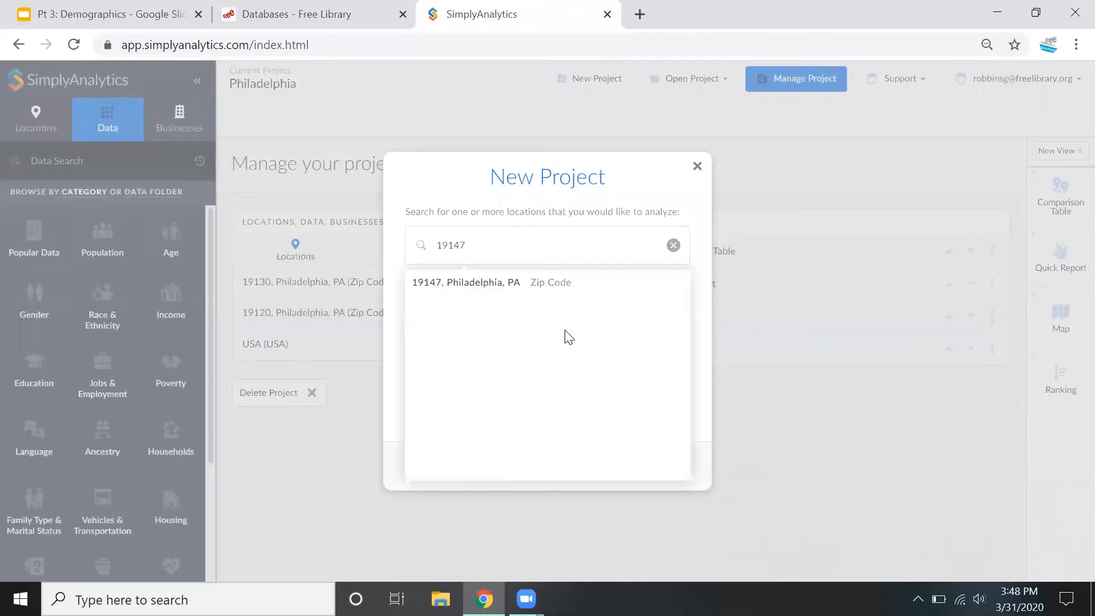
pyautogui.click(499, 288)
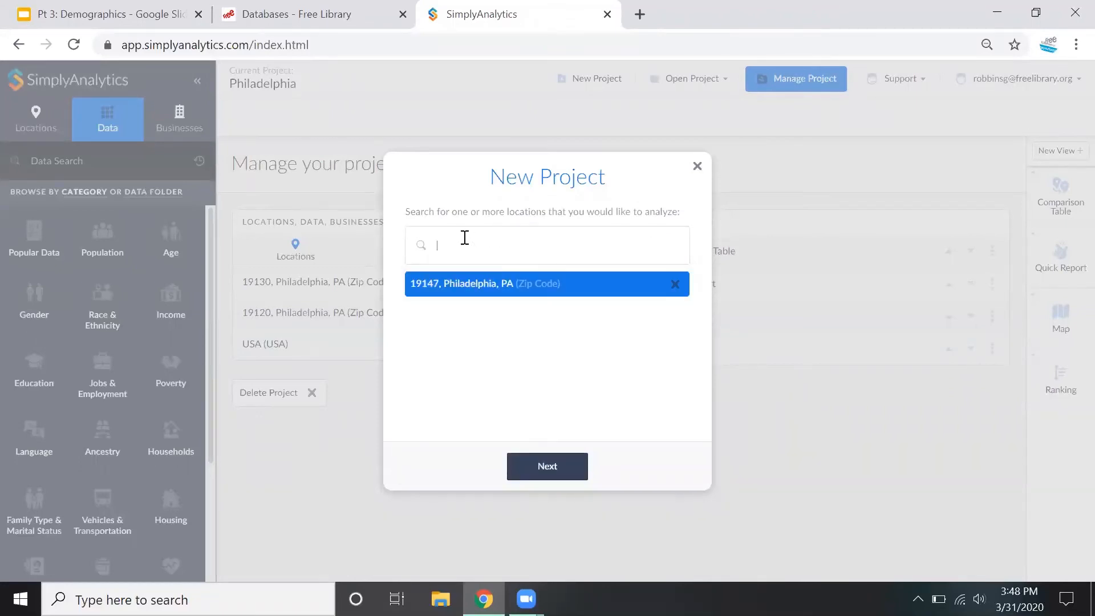
pyautogui.write('19125')
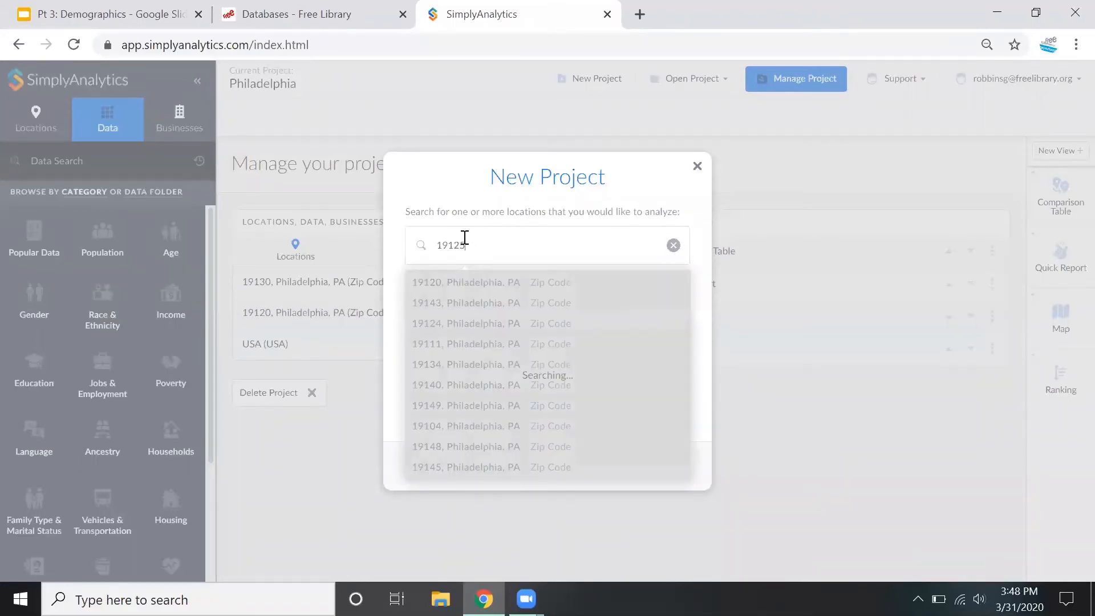
pyautogui.click(447, 279)
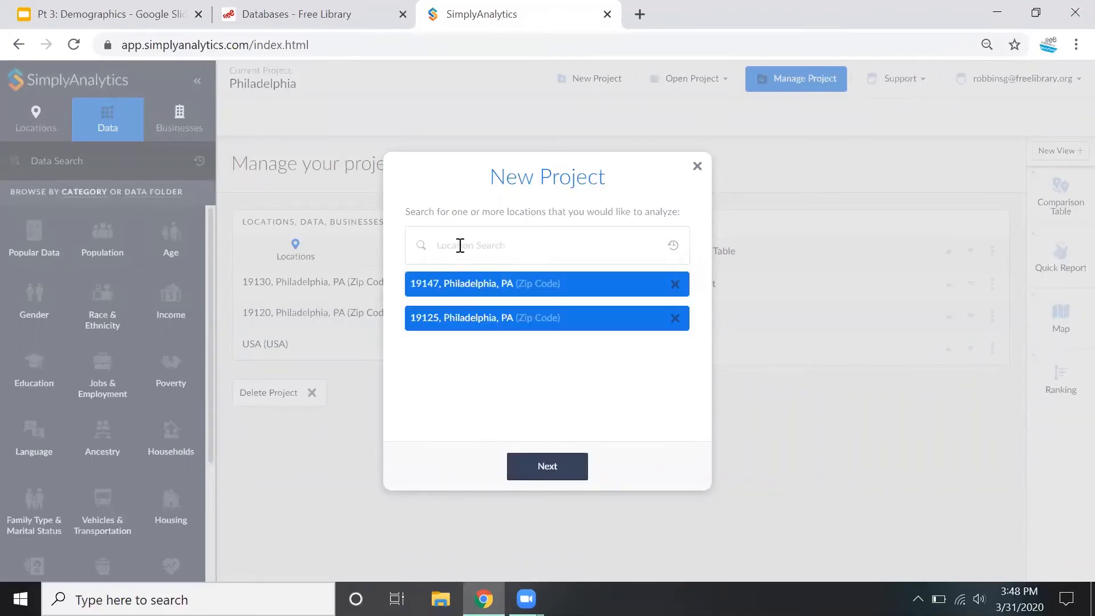
pyautogui.write('19130')
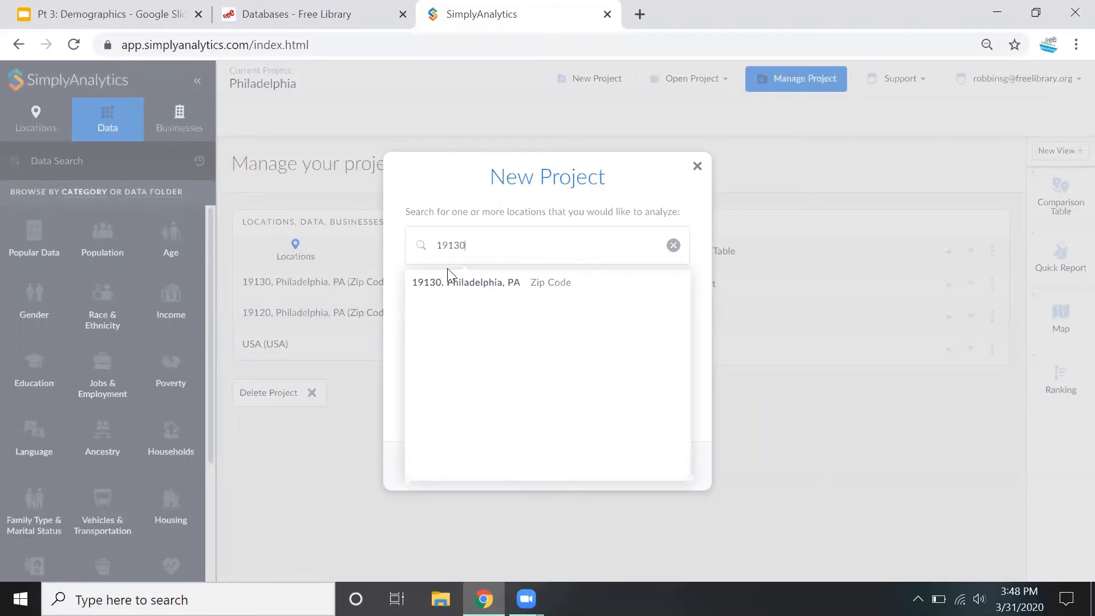
pyautogui.click(444, 279)
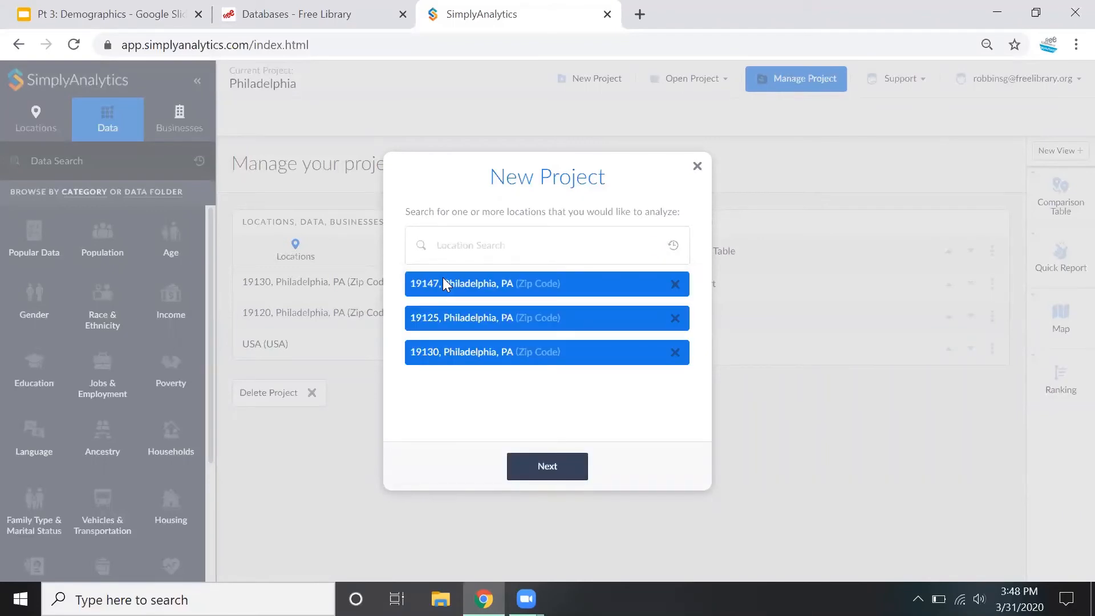
# Add the city of Philadelphia, PA, and create the project with % Population, 65 Years and Older and Median Household Income as seed variables
pyautogui.click(458, 241)
pyautogui.write('philade')
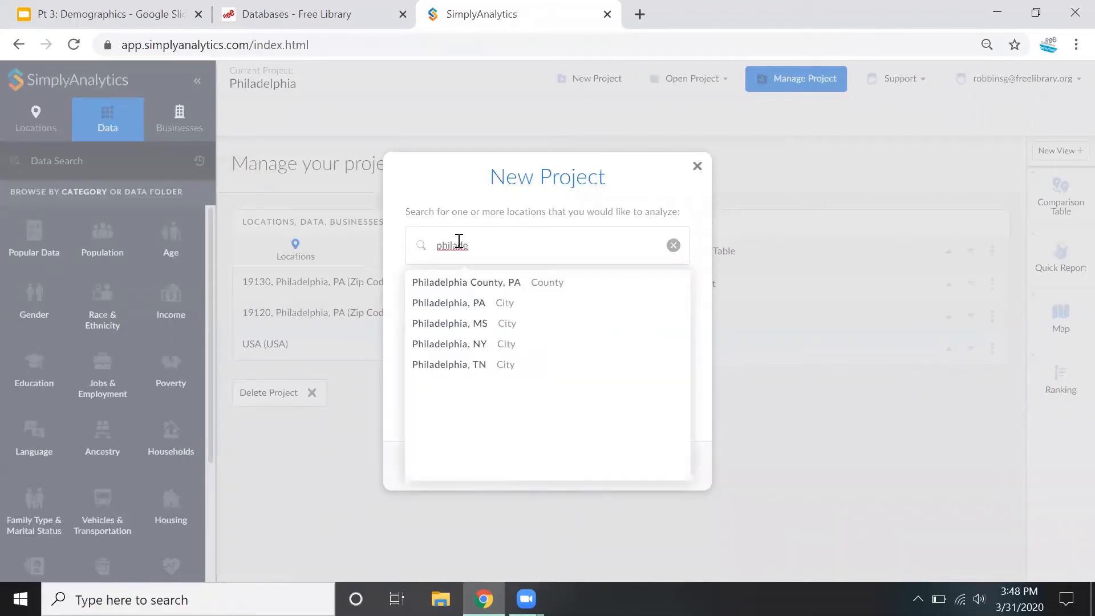
pyautogui.click(450, 303)
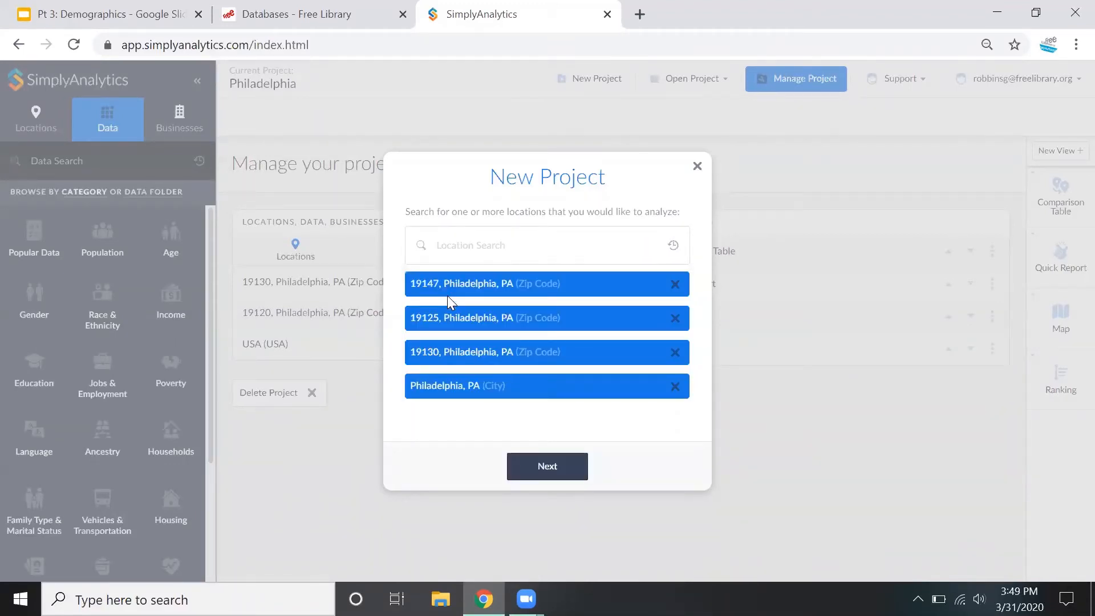
pyautogui.click(518, 472)
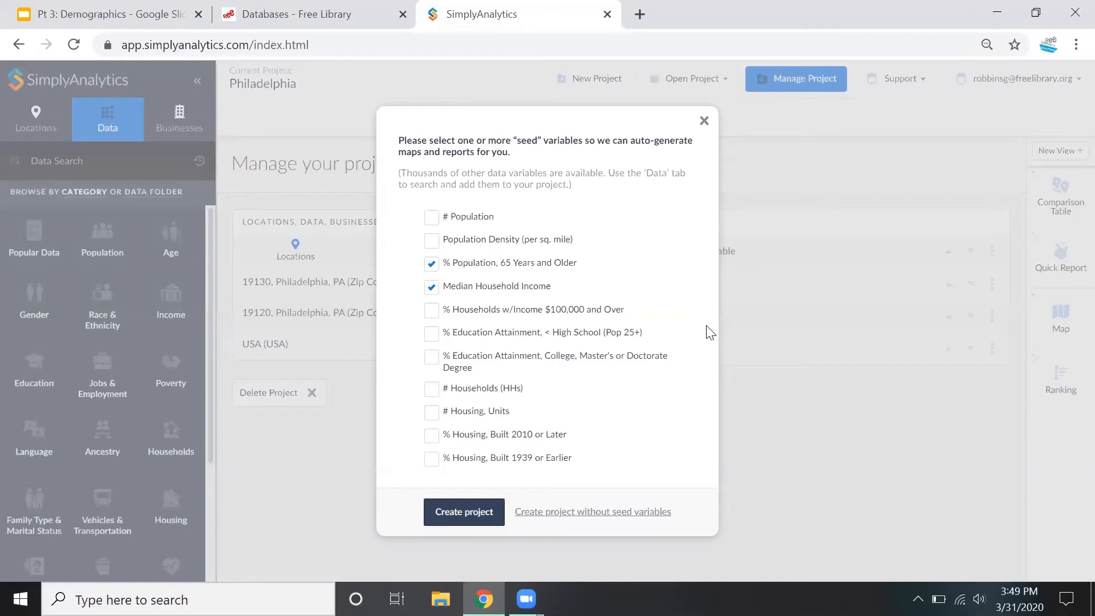
pyautogui.click(464, 513)
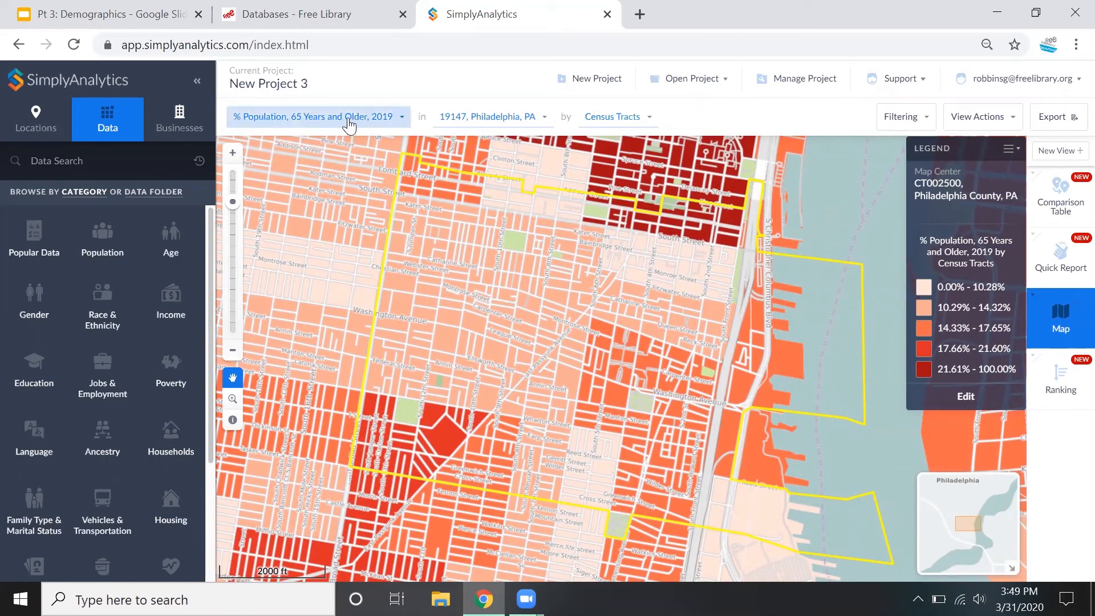
# Review the map's variable, location and geographic unit choices, plus the project's location search and data categories
pyautogui.click(350, 121)
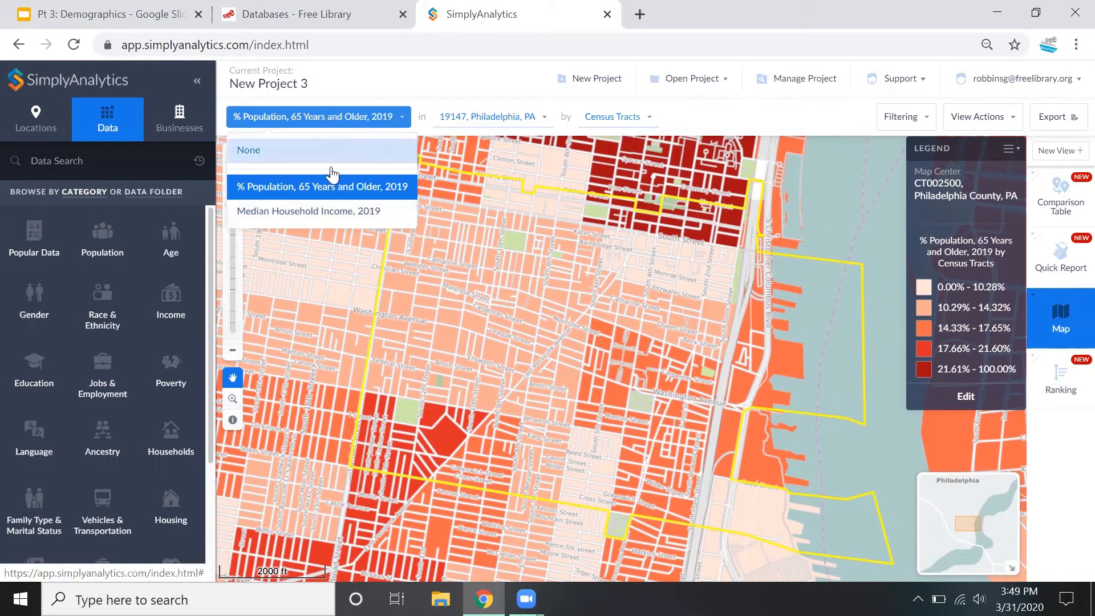
pyautogui.click(487, 116)
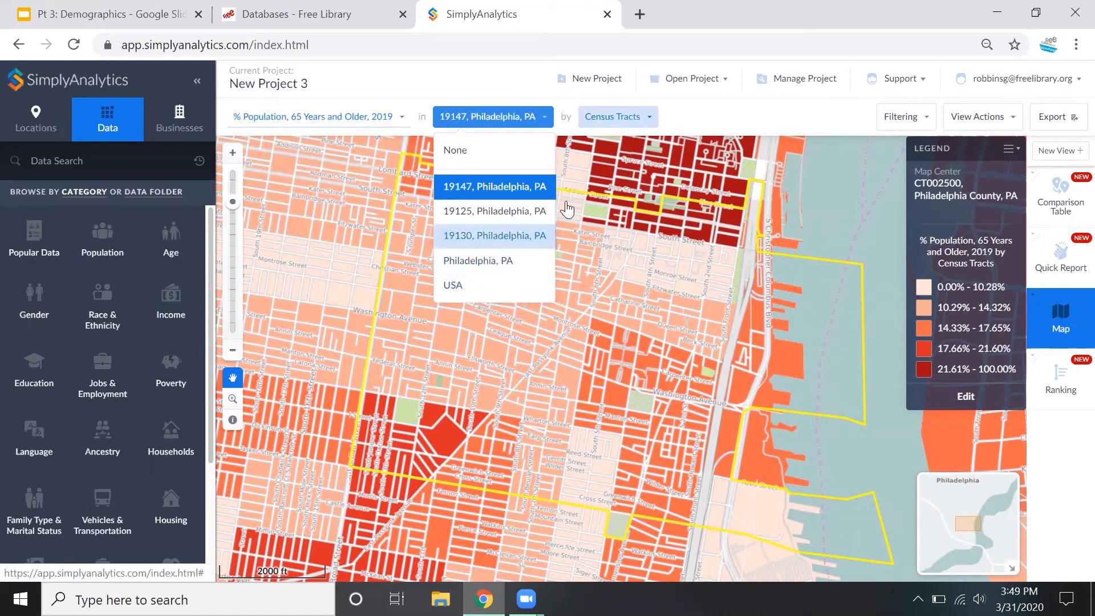
pyautogui.click(640, 121)
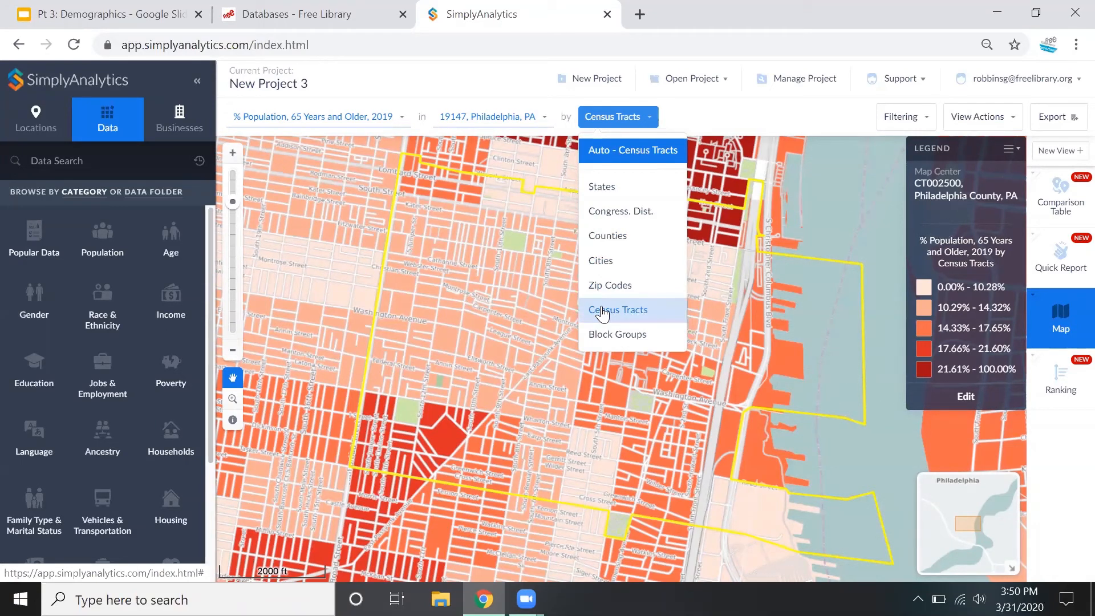
pyautogui.click(716, 112)
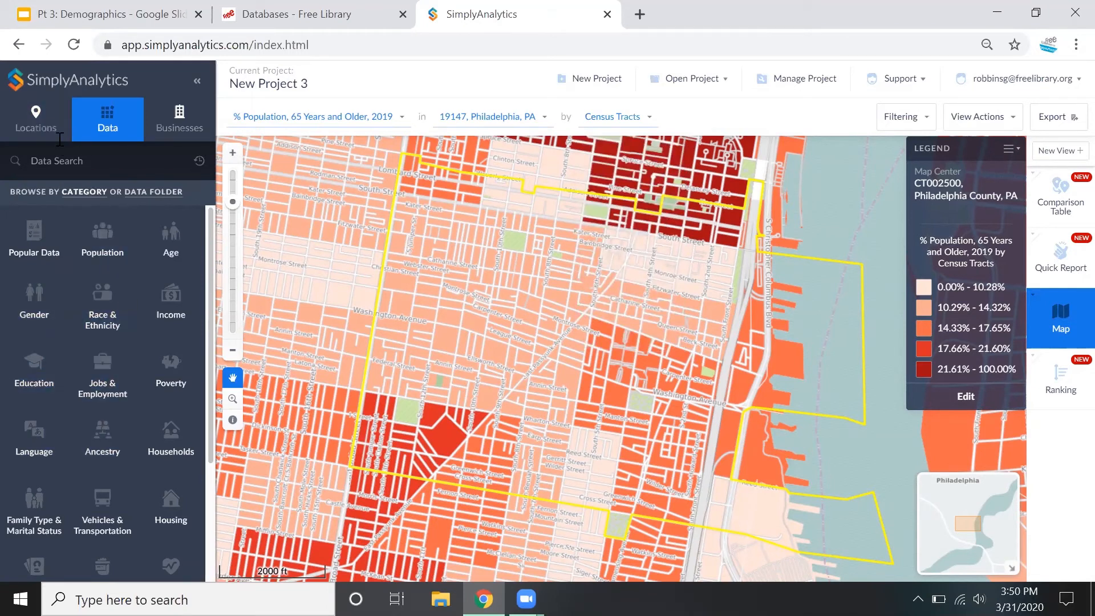
pyautogui.click(48, 119)
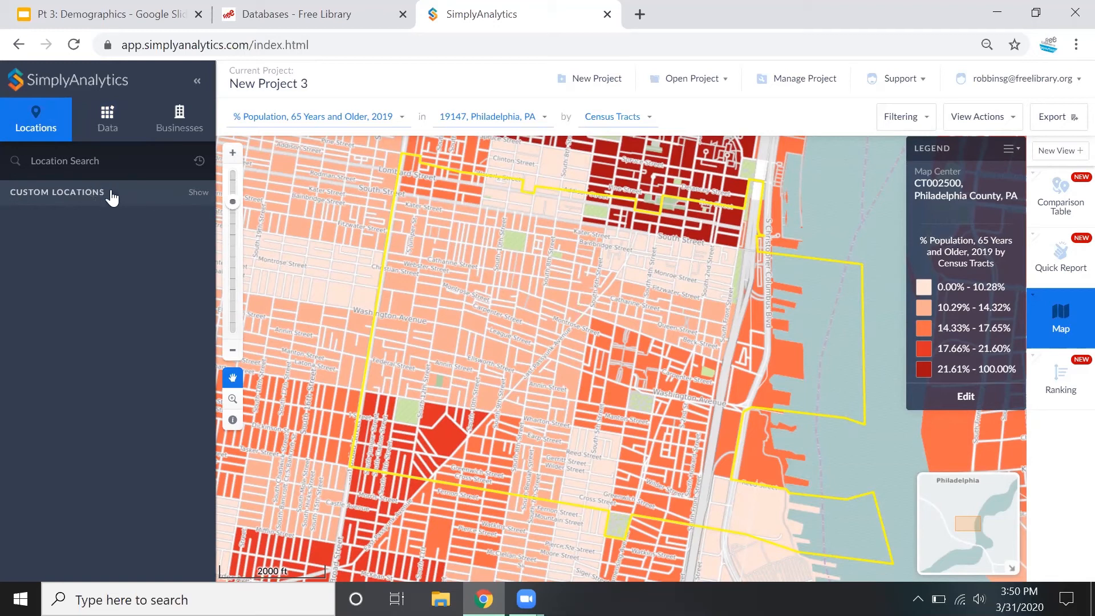
pyautogui.click(96, 124)
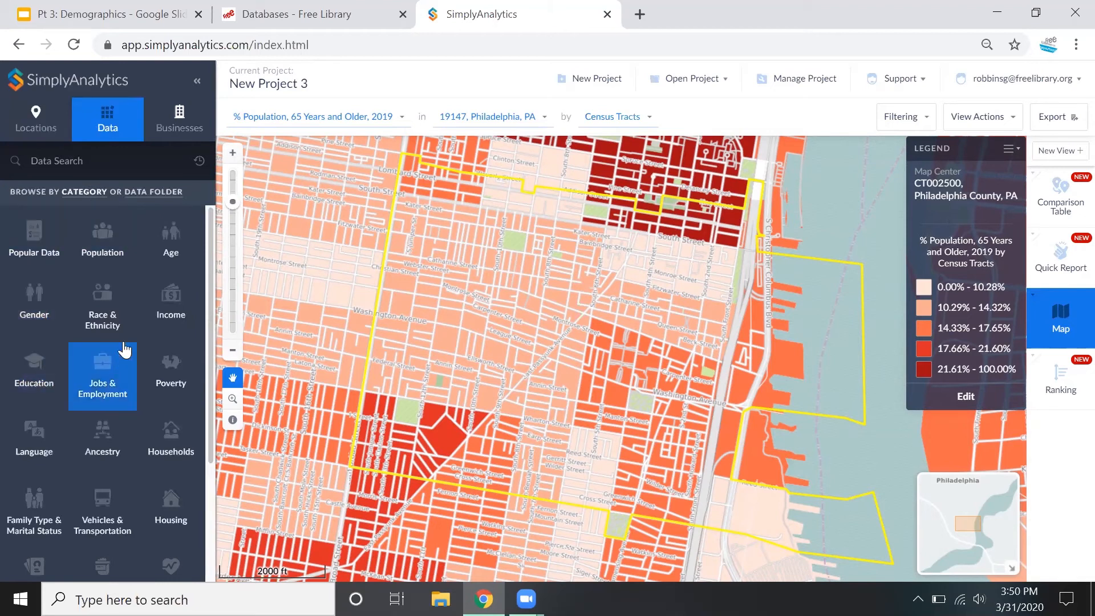
# Run an advanced business search for NAICS codes starting with 7225, Restaurants and Other Eating Places
pyautogui.click(192, 119)
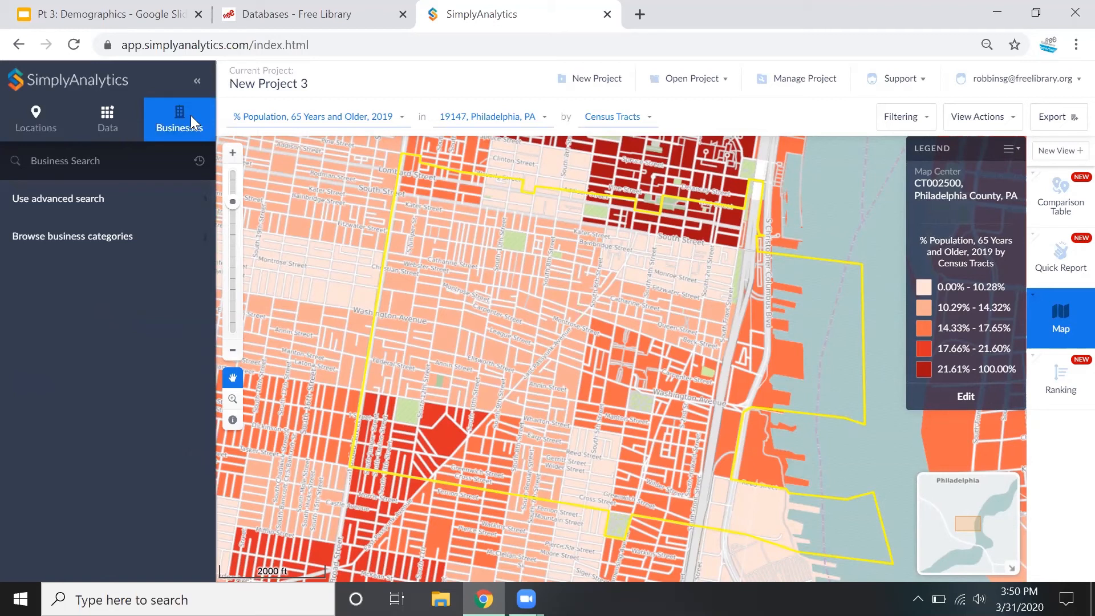
pyautogui.click(121, 210)
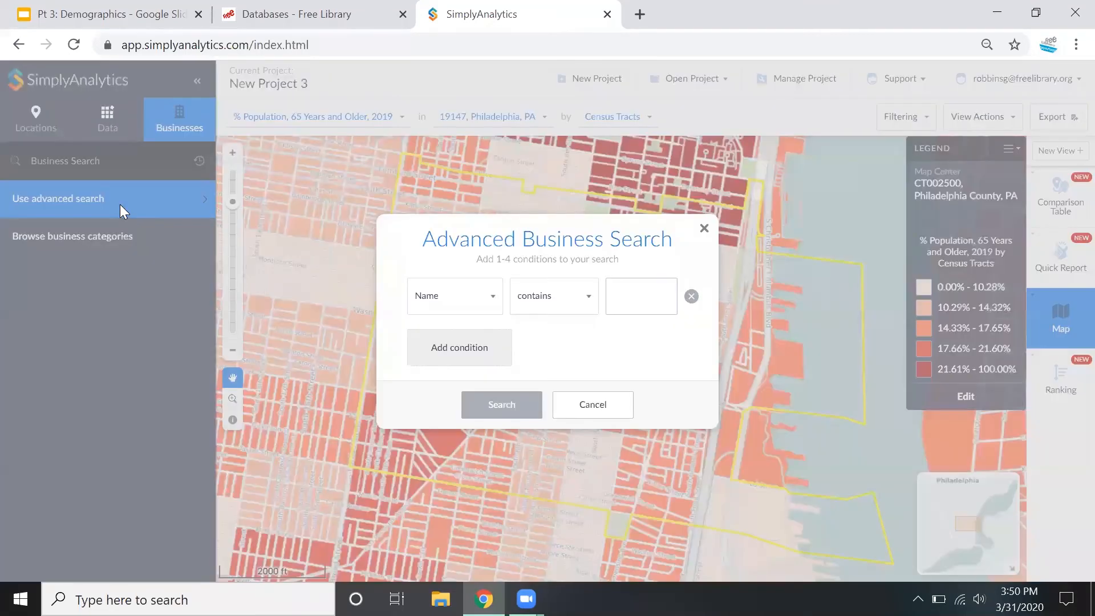
pyautogui.click(420, 297)
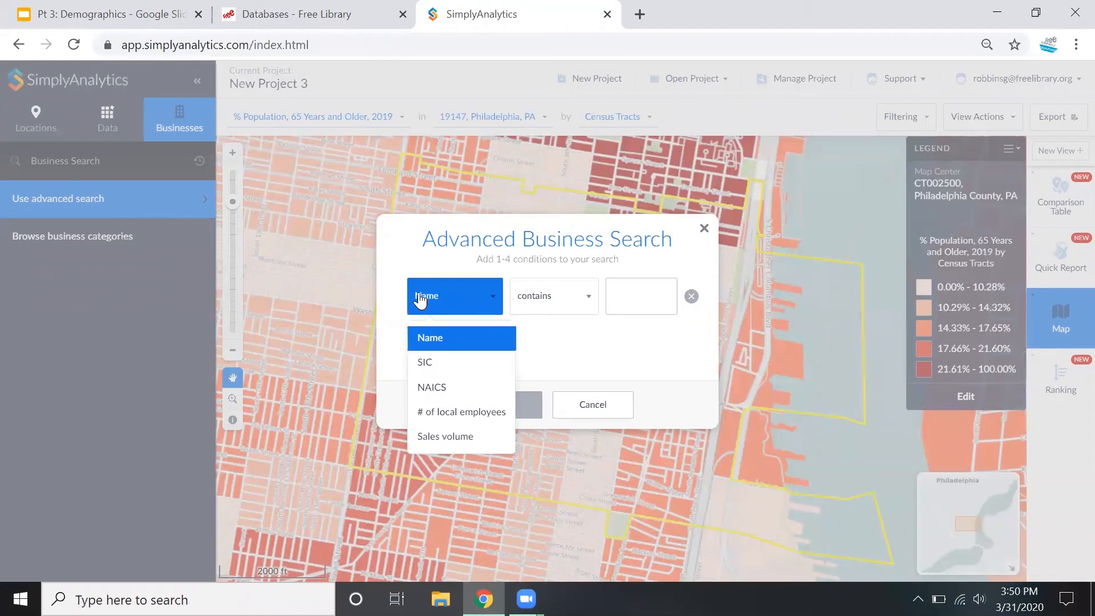
pyautogui.click(450, 387)
pyautogui.click(616, 294)
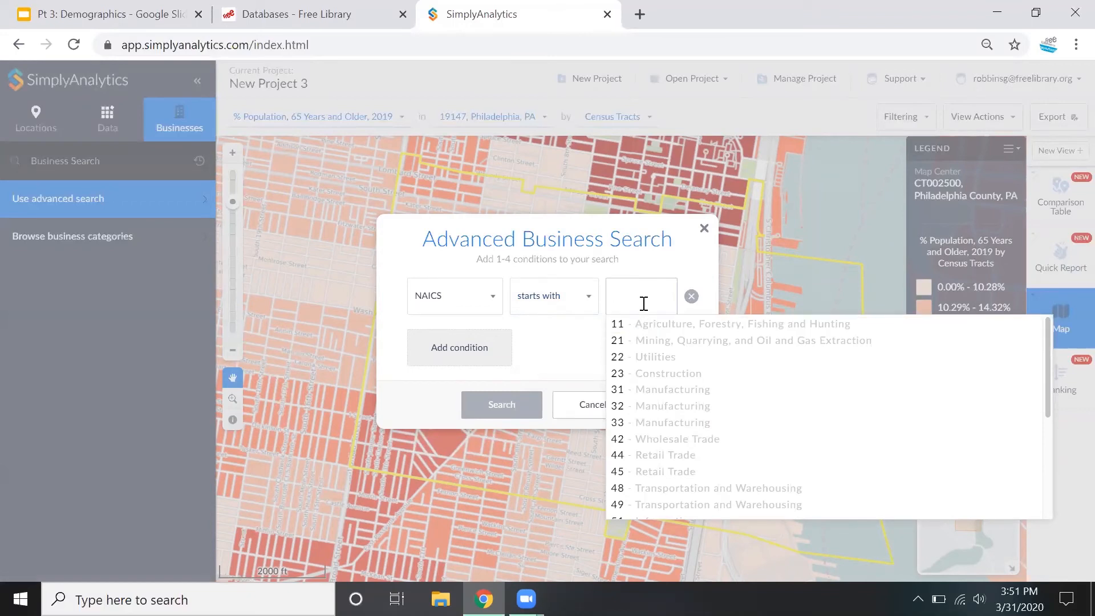
pyautogui.write('72')
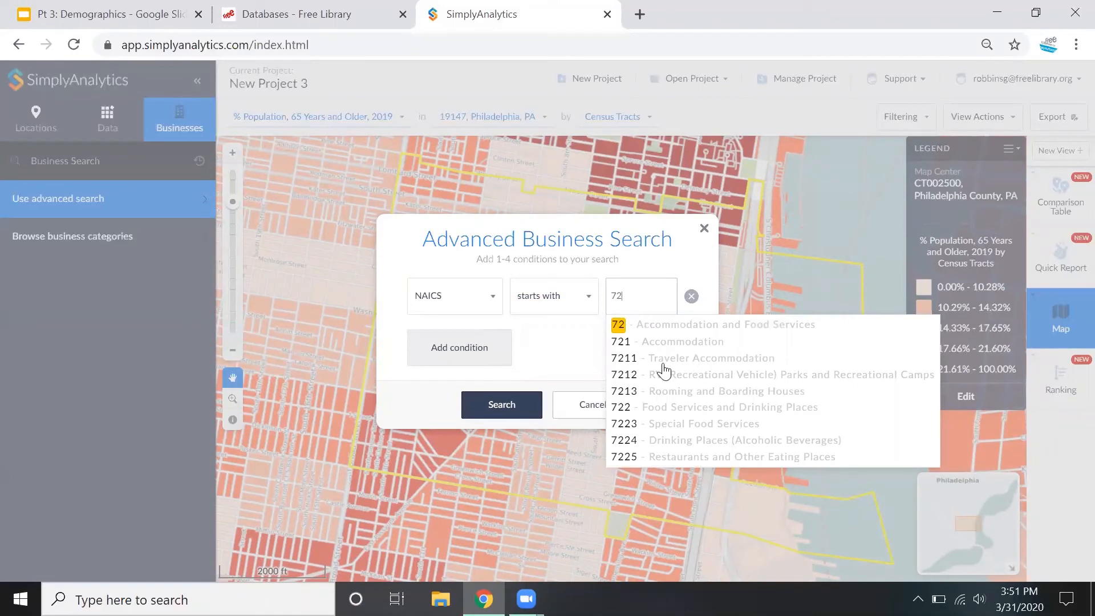
pyautogui.click(679, 457)
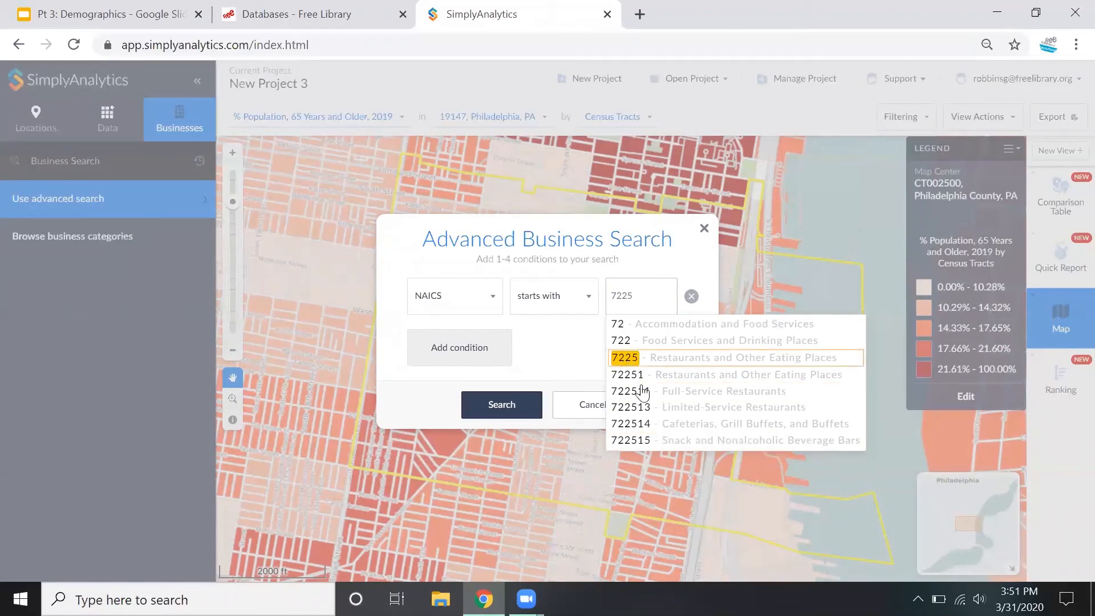
pyautogui.click(502, 404)
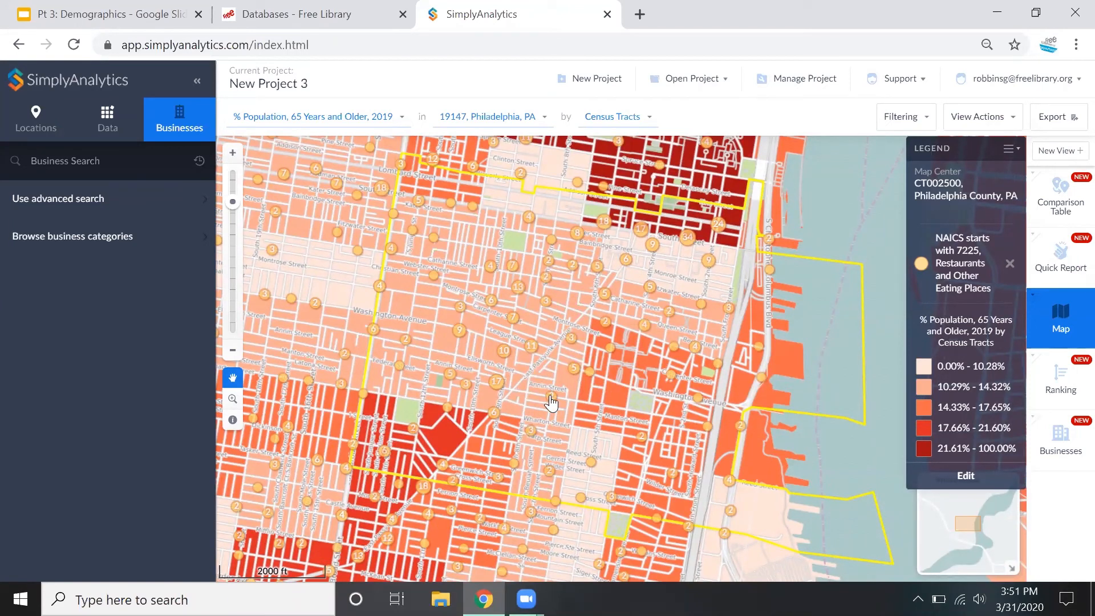
# Examine the 17-business cluster near Washington Avenue, viewing the details of 116 Jamaican Cuisine, and close the business list
pyautogui.click(496, 384)
pyautogui.click(564, 300)
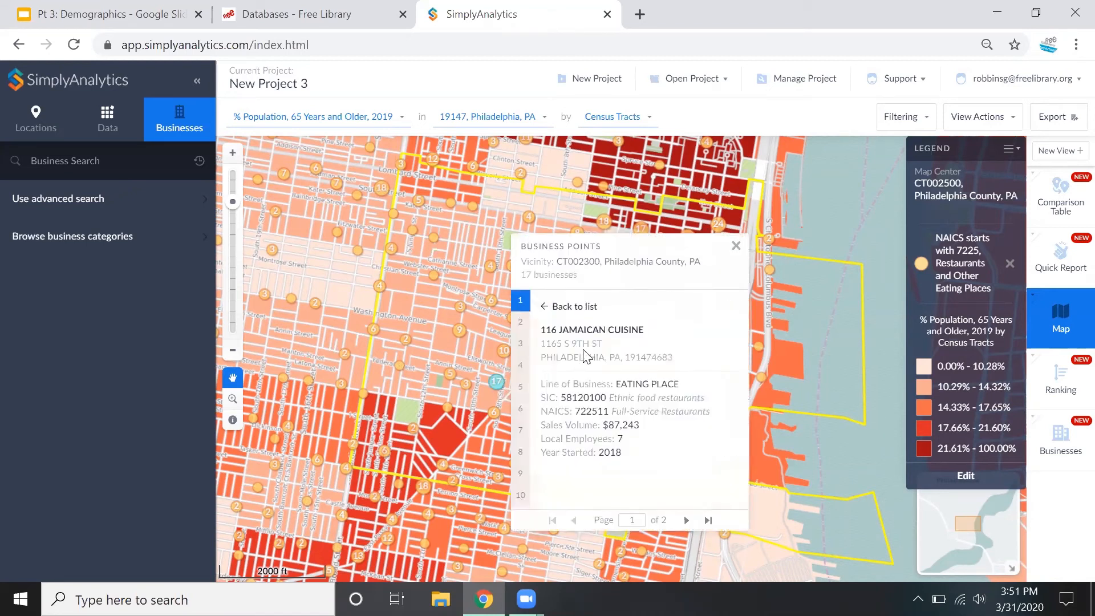
pyautogui.click(546, 306)
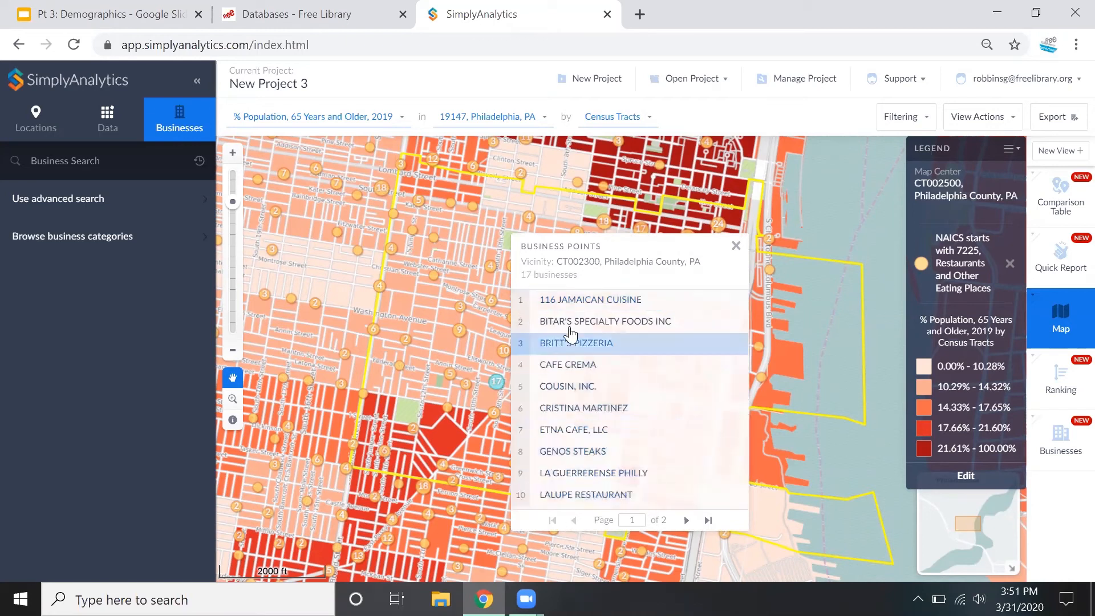
pyautogui.click(732, 238)
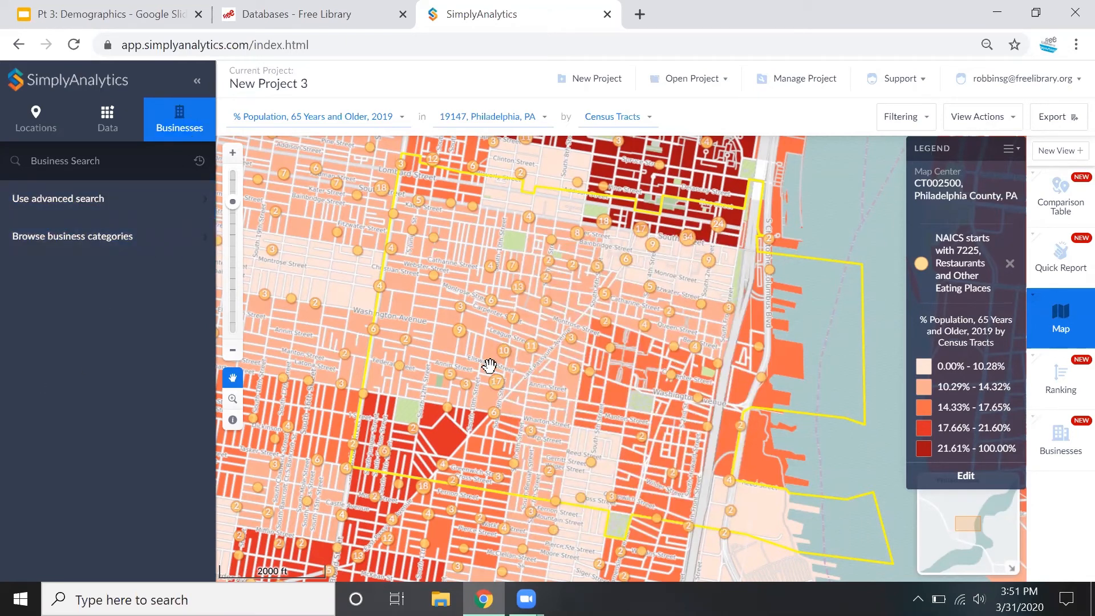
pyautogui.click(139, 199)
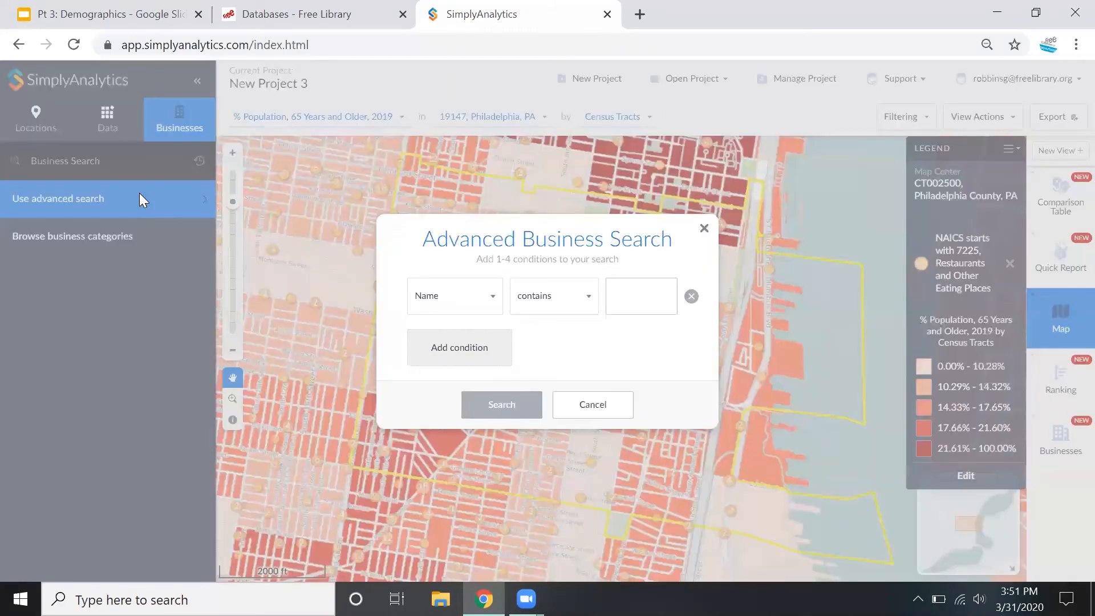
pyautogui.click(704, 228)
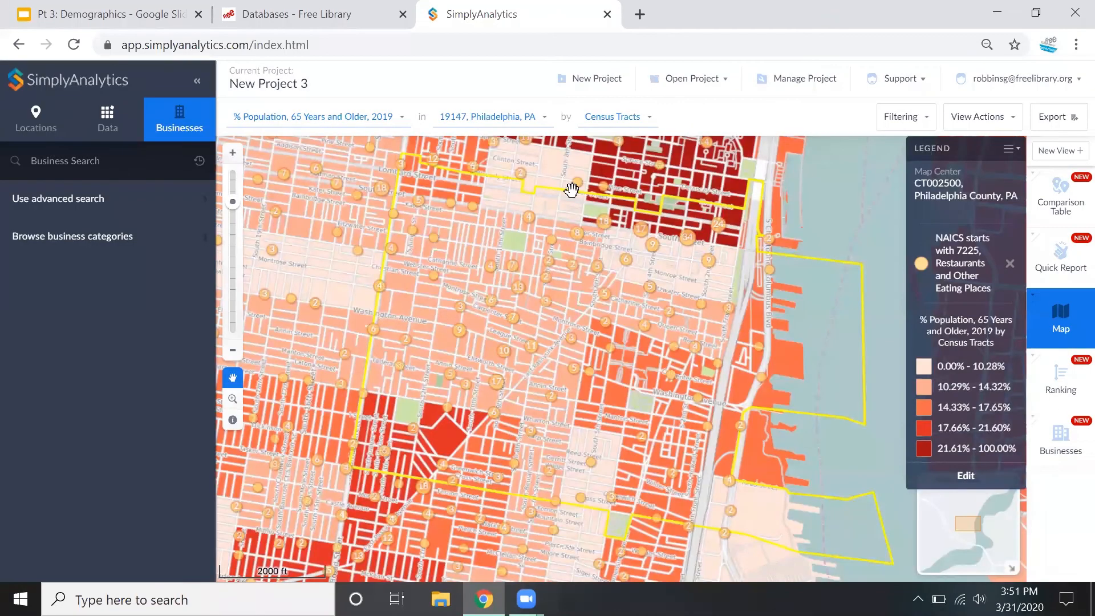
pyautogui.click(113, 122)
pyautogui.click(175, 114)
pyautogui.click(113, 199)
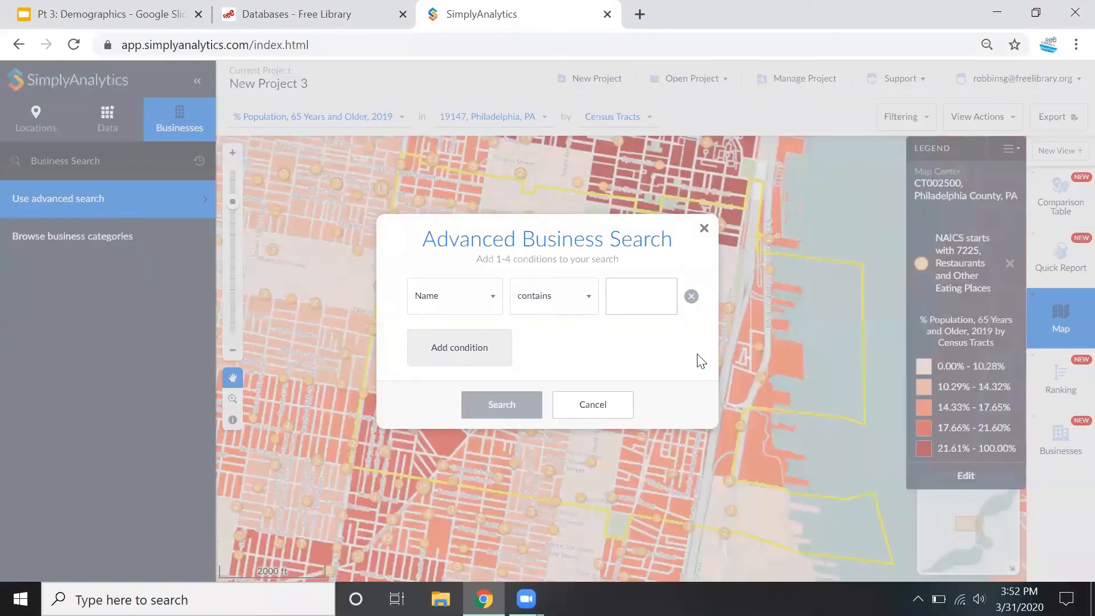
pyautogui.click(695, 296)
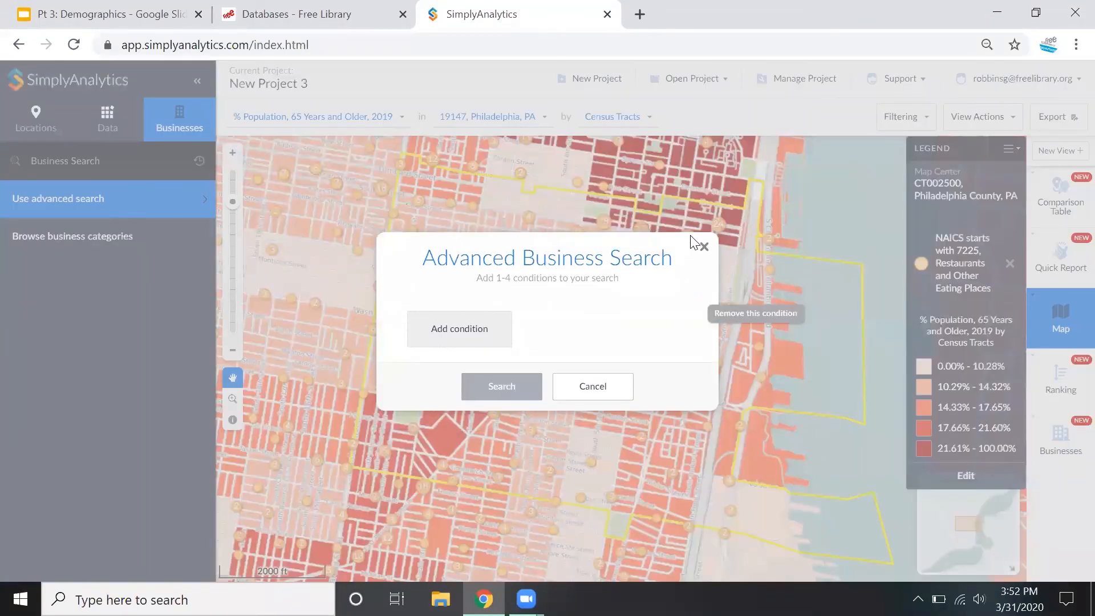
pyautogui.click(702, 246)
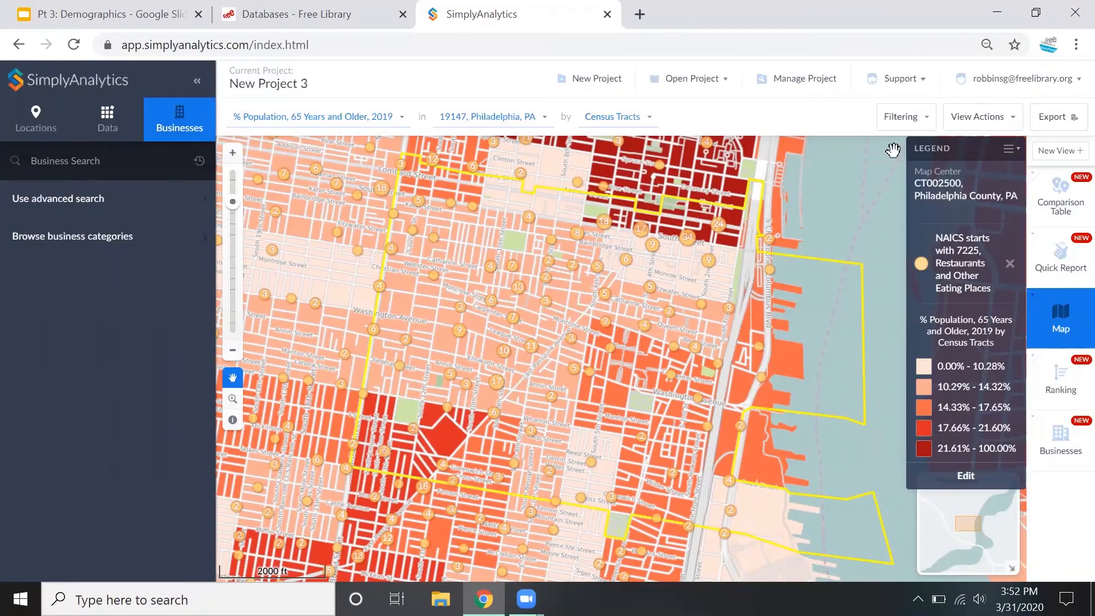
# Remove the NAICS 7225 restaurants layer from the map and search the data variables for "wearable"
pyautogui.click(1010, 264)
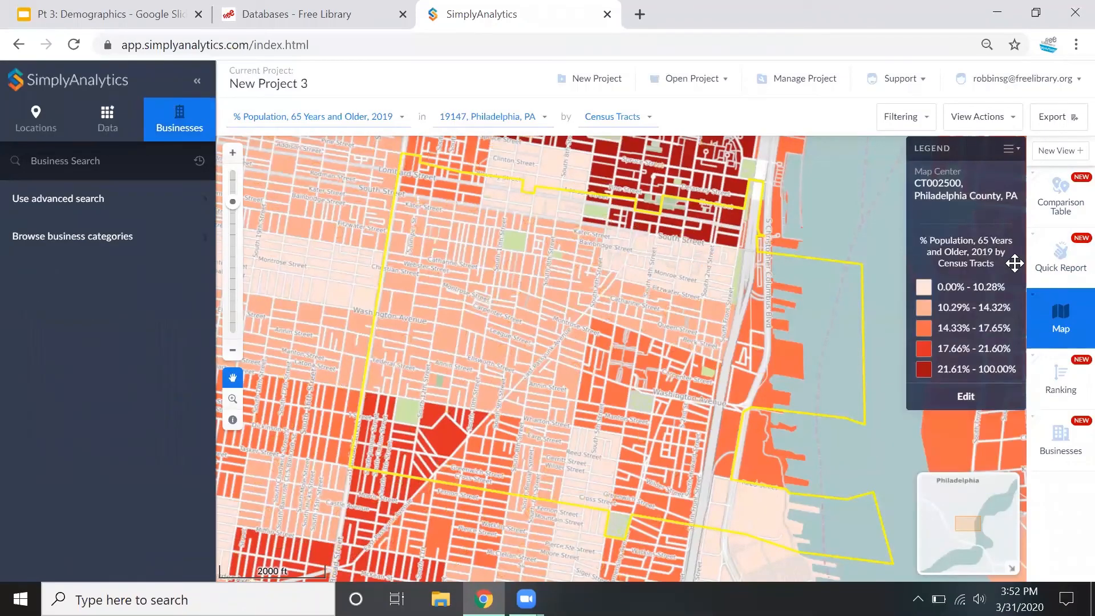
pyautogui.click(116, 134)
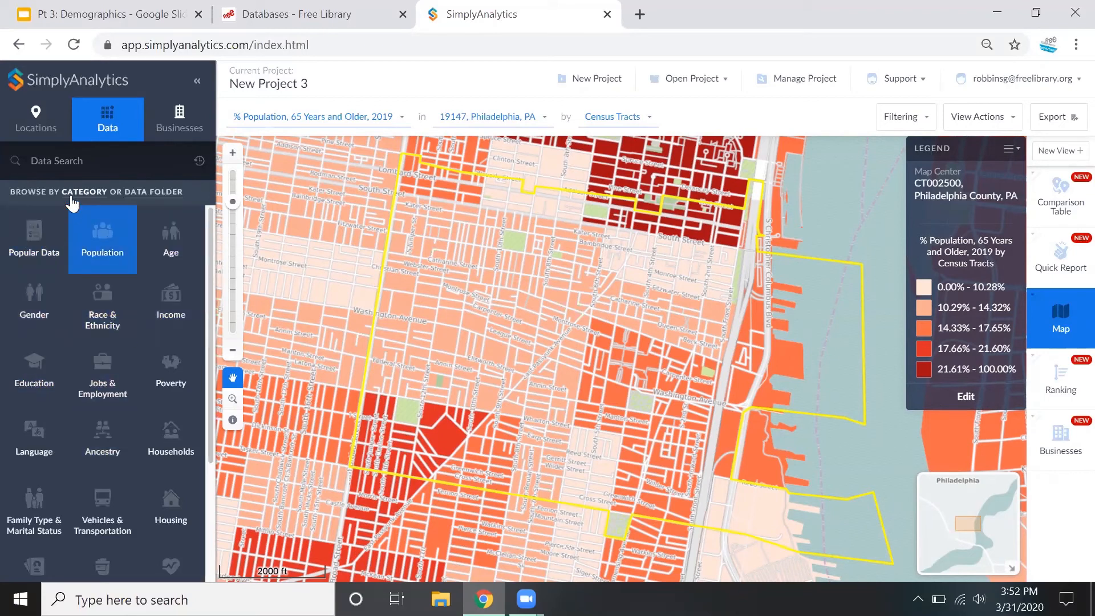
pyautogui.click(72, 171)
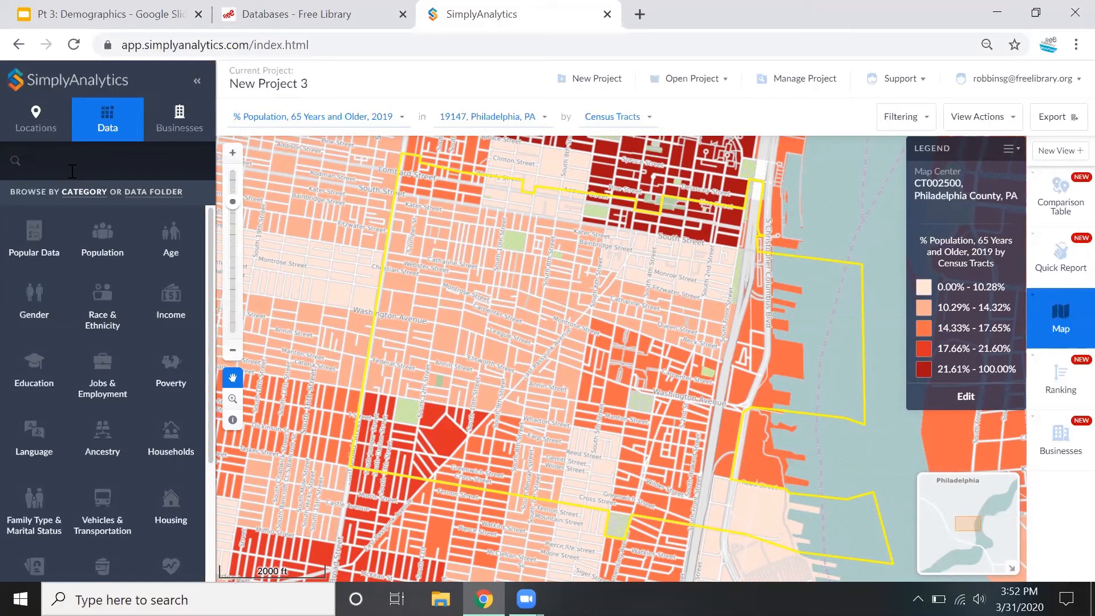
pyautogui.write('wearable')
pyautogui.press('Return')
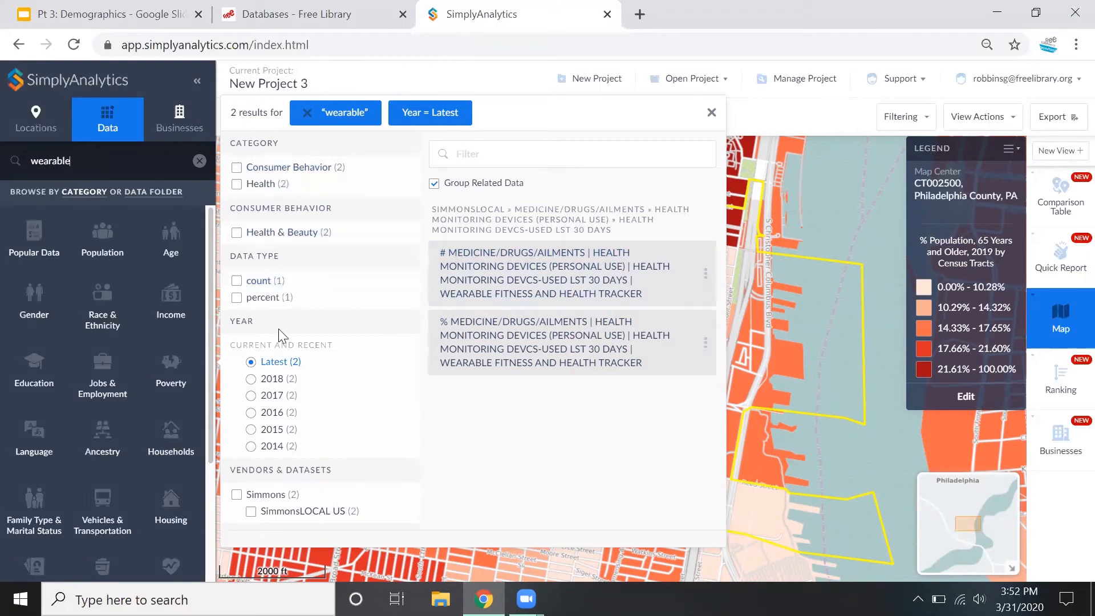
# Map the percentage variable for wearable fitness and health tracker use in the last 30 days and add it to the favorites
pyautogui.click(704, 342)
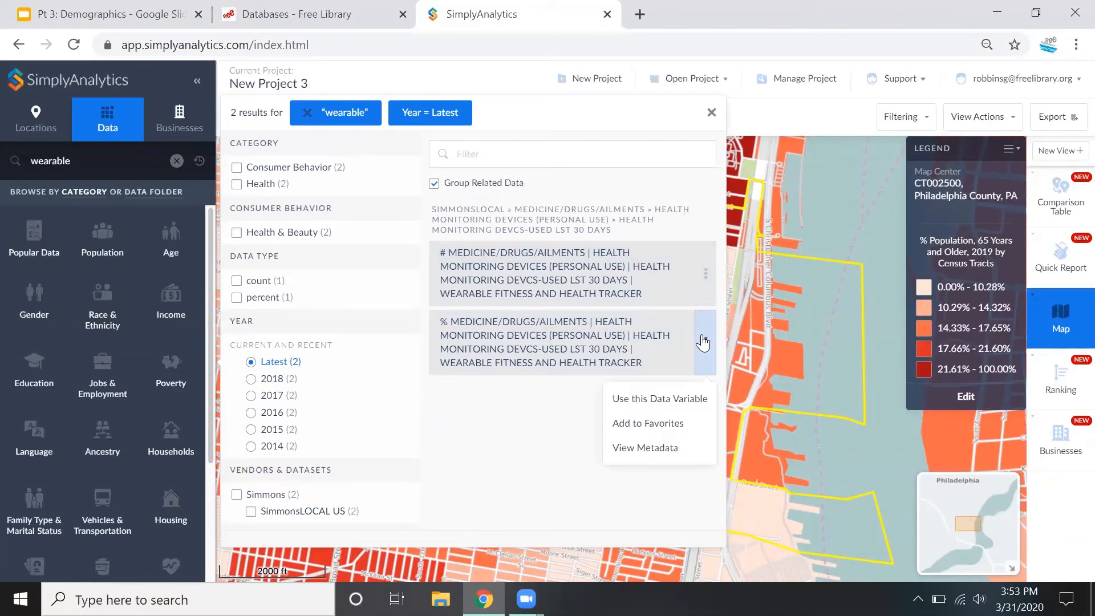
pyautogui.click(682, 345)
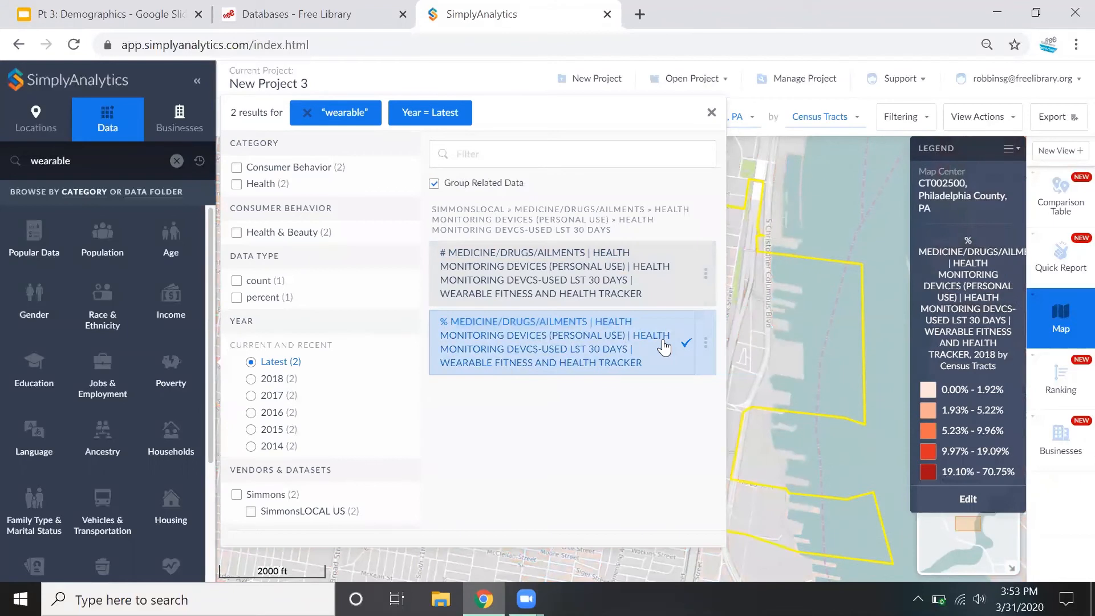
pyautogui.click(705, 342)
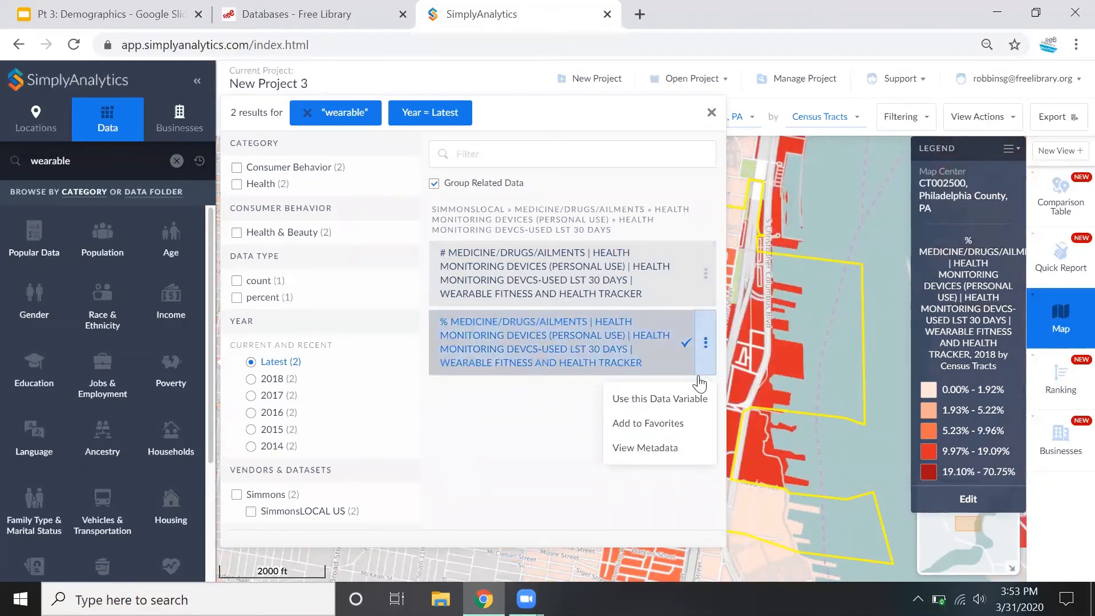
pyautogui.click(686, 424)
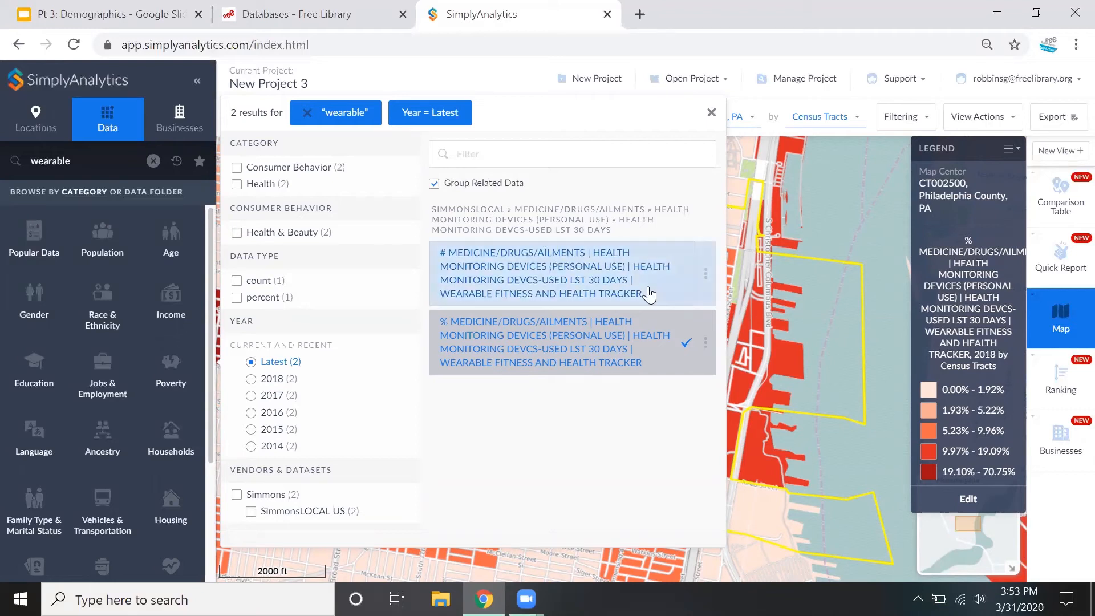
# Read the metadata of the wearable fitness and health tracker percentage variable through to its data source, and close it
pyautogui.click(710, 360)
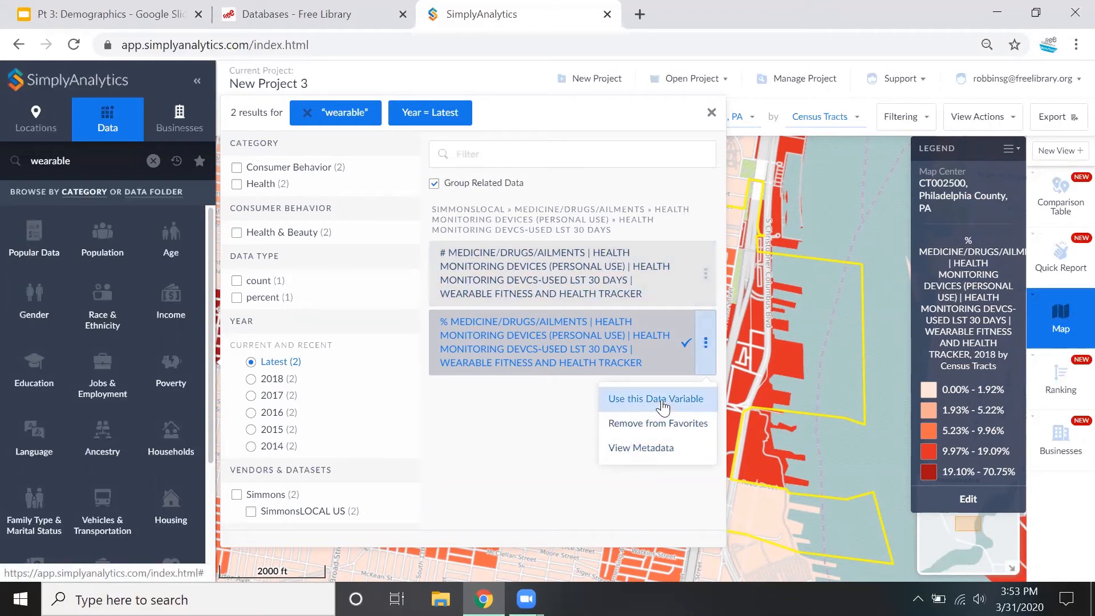
pyautogui.click(659, 450)
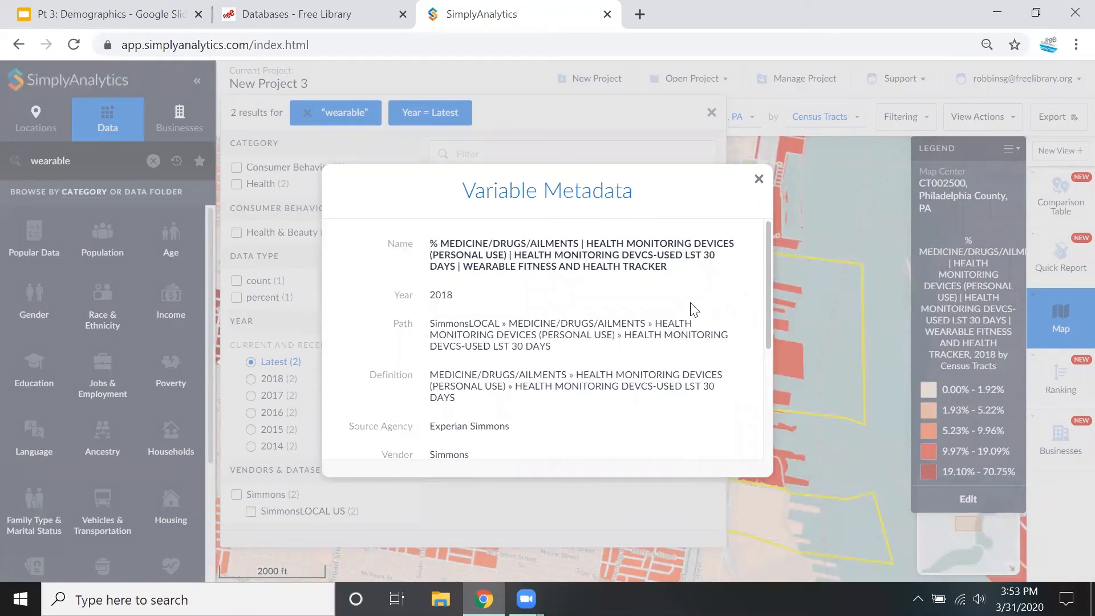
pyautogui.scroll(-2, 690, 308)
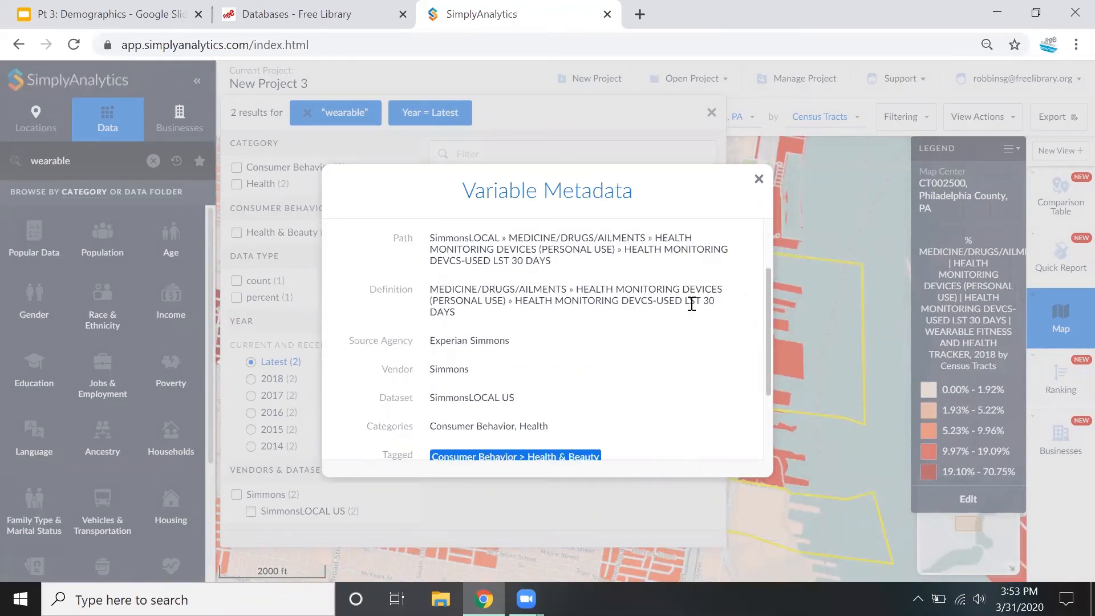
pyautogui.scroll(-2, 691, 305)
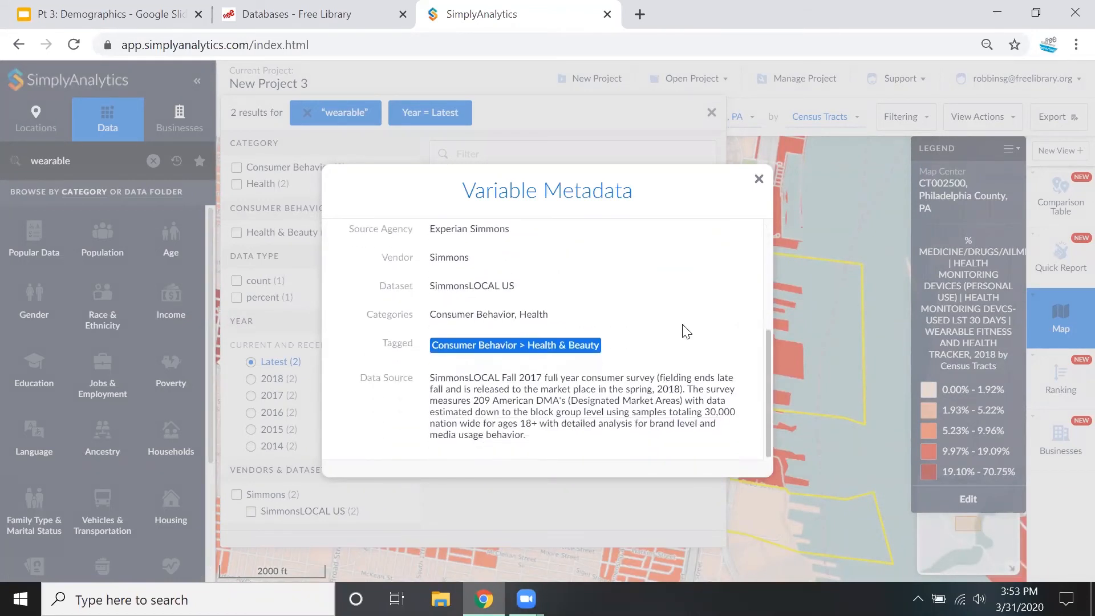
pyautogui.click(755, 177)
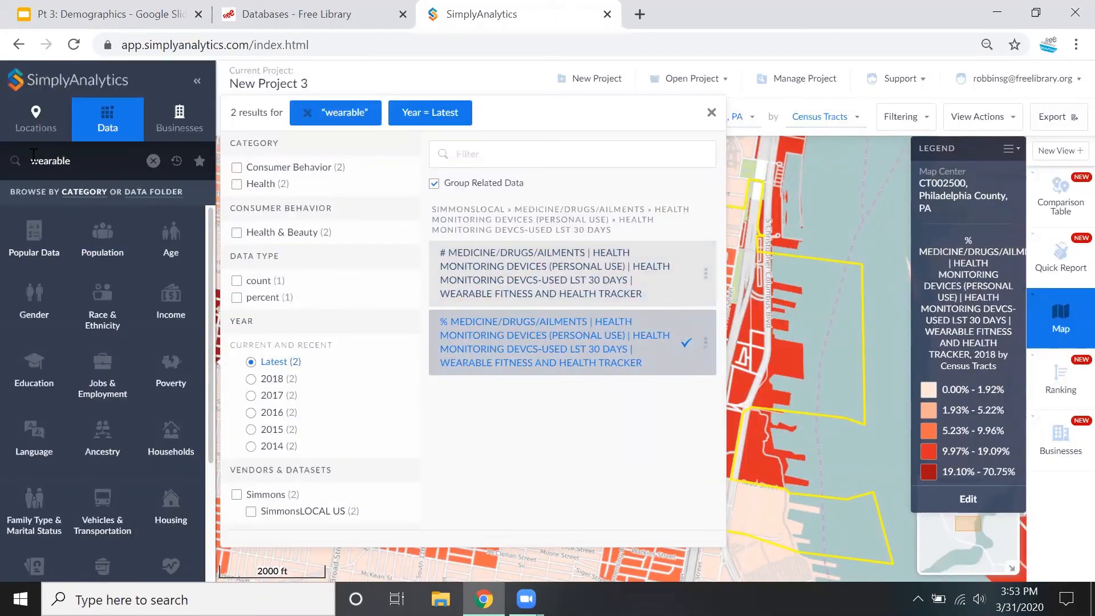
# Replace the wearable data search with "heart dis" and broaden it to "heart"
pyautogui.click(91, 162)
pyautogui.doubleClick(36, 162)
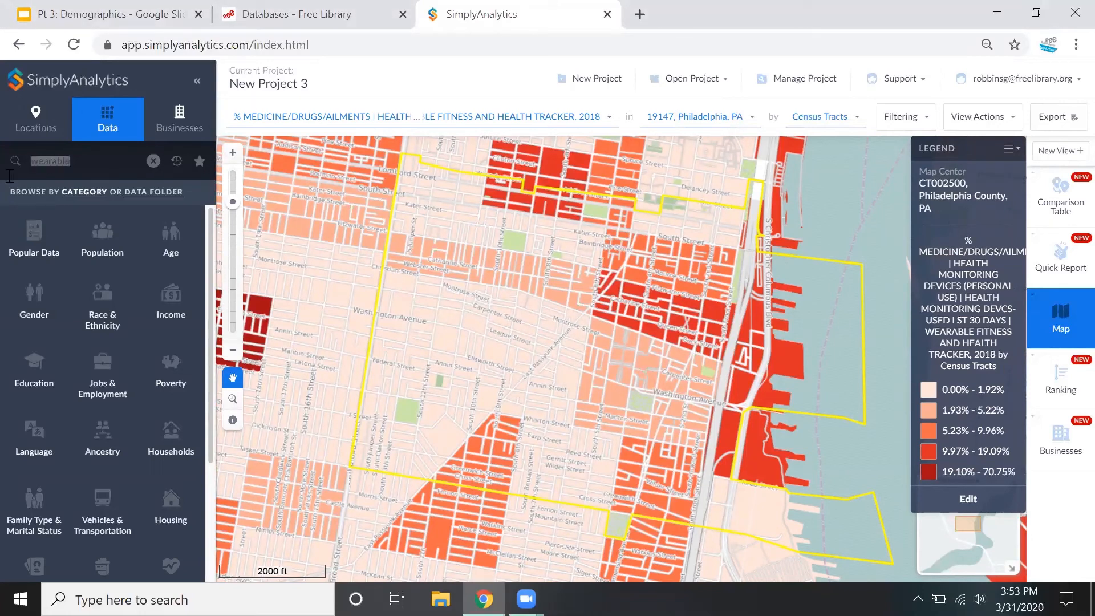
pyautogui.click(80, 165)
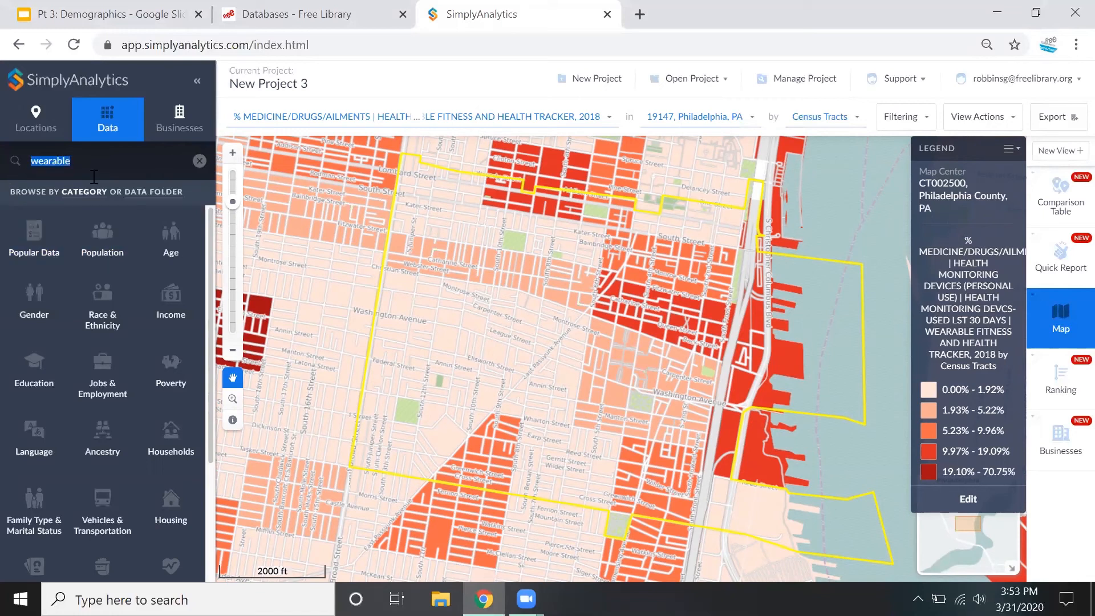
pyautogui.press('BackSpace')
pyautogui.press('Return')
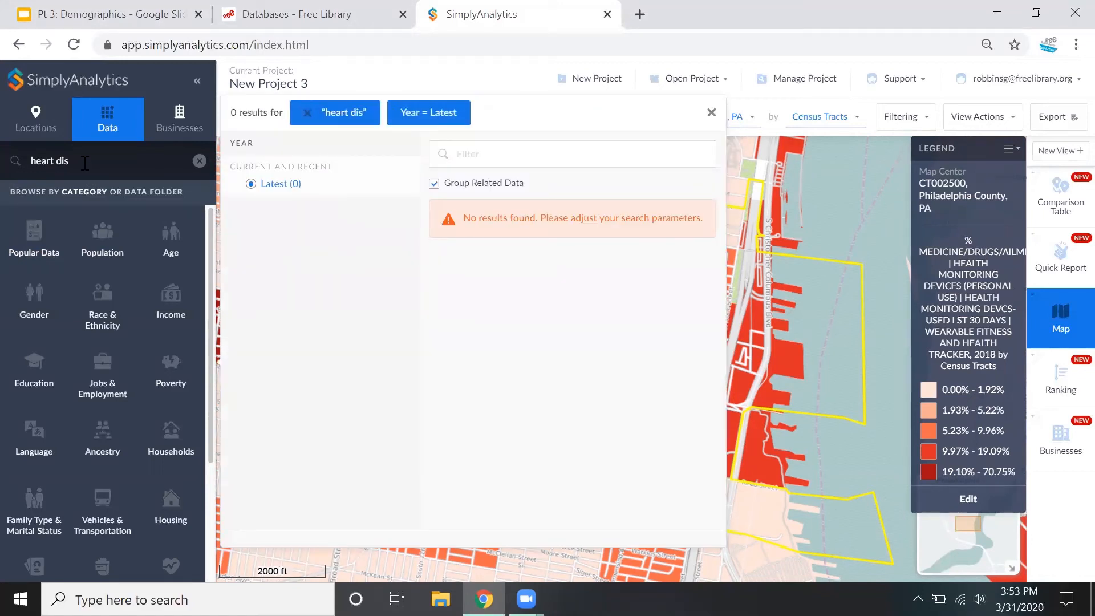
pyautogui.press('Escape')
pyautogui.press('Return')
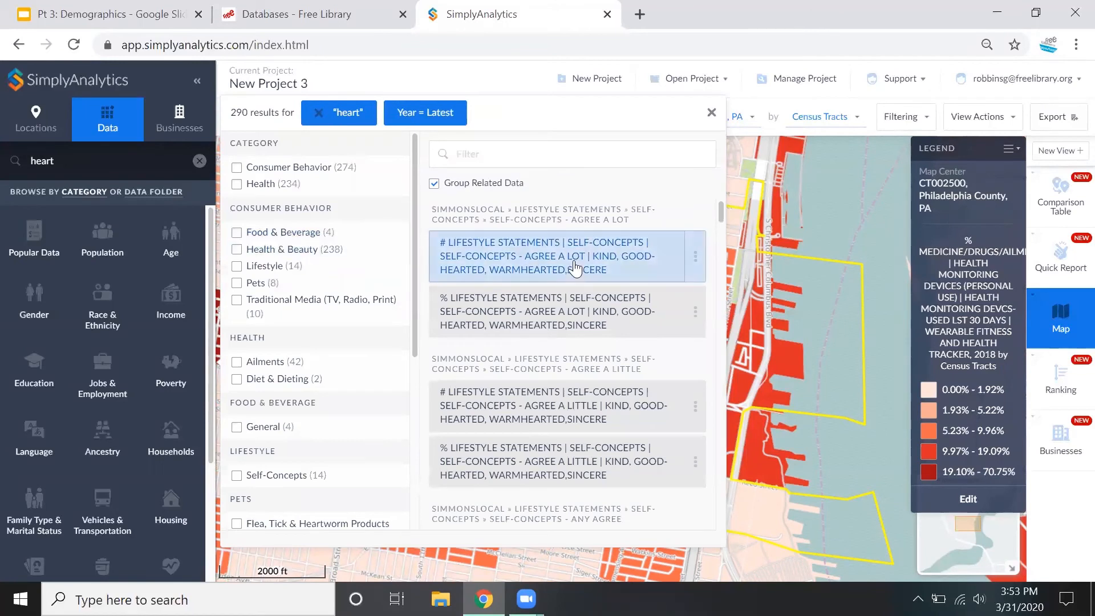
# Browse the heart variables, limit the results to the Health category, and look through the filtered list
pyautogui.click(626, 274)
pyautogui.scroll(-3, 624, 265)
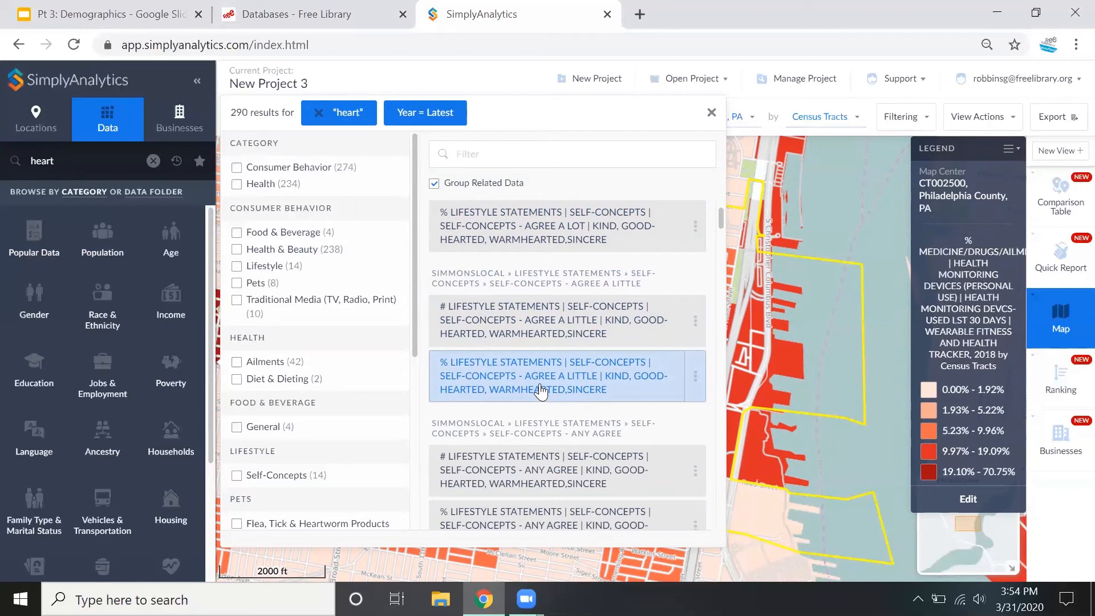
pyautogui.scroll(-3, 540, 392)
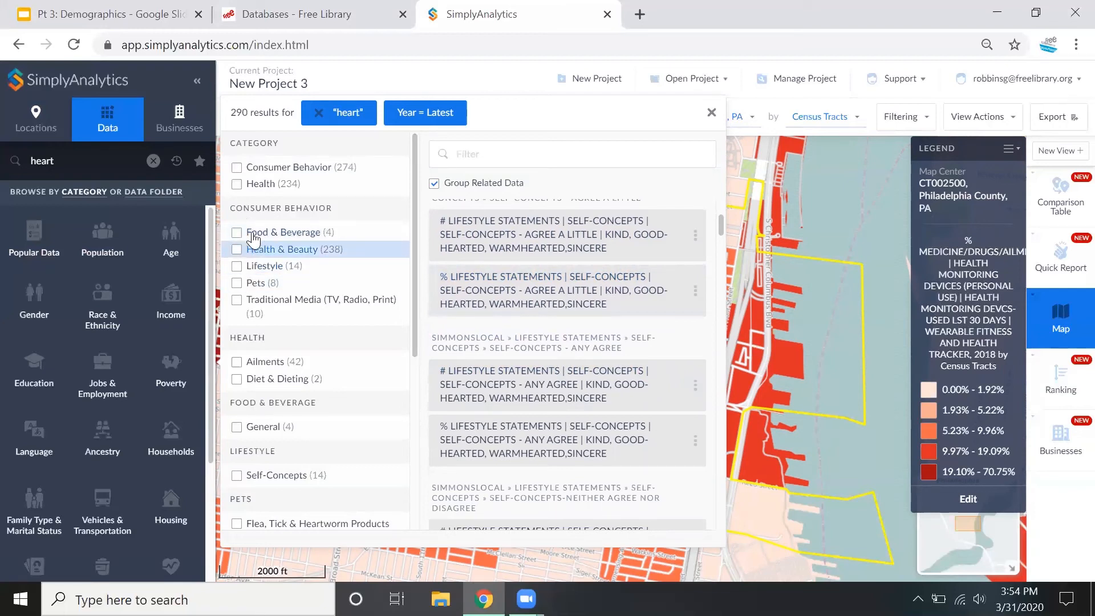
pyautogui.click(236, 184)
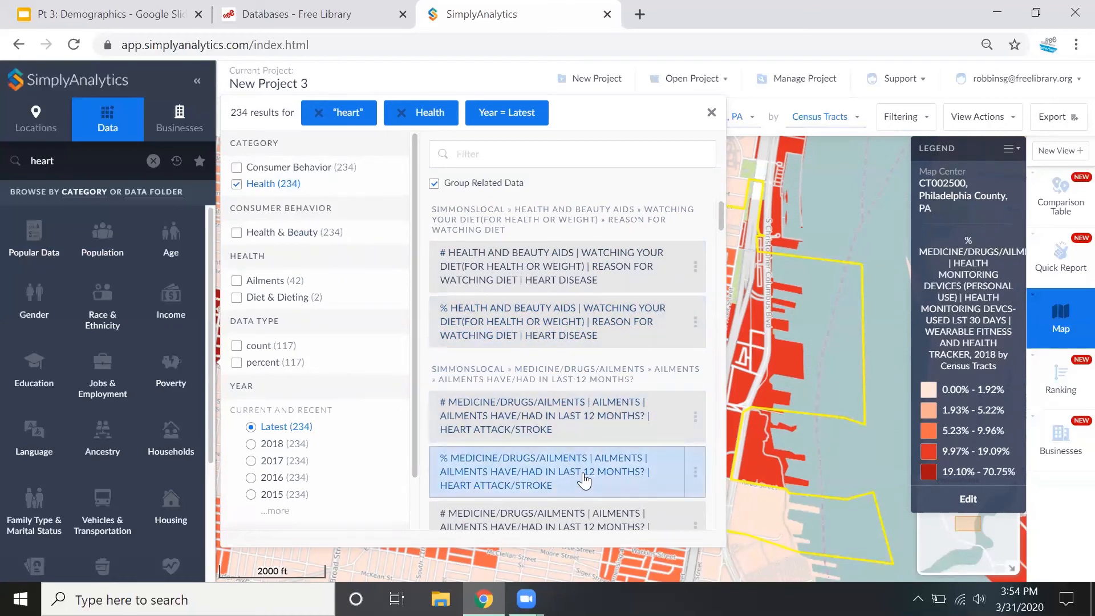
pyautogui.scroll(-5, 584, 480)
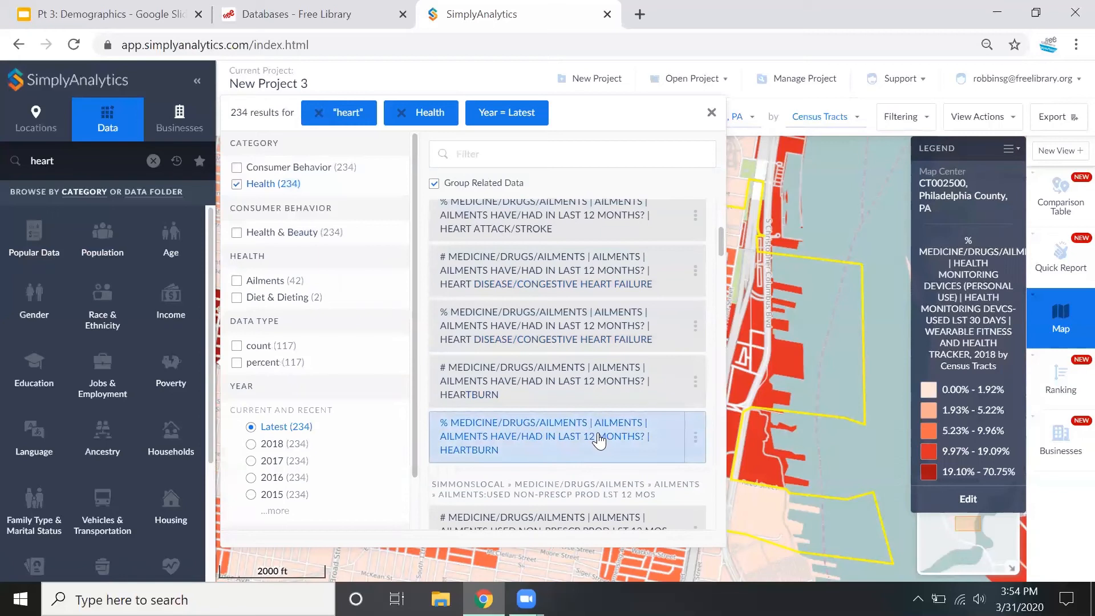
pyautogui.scroll(-3, 630, 456)
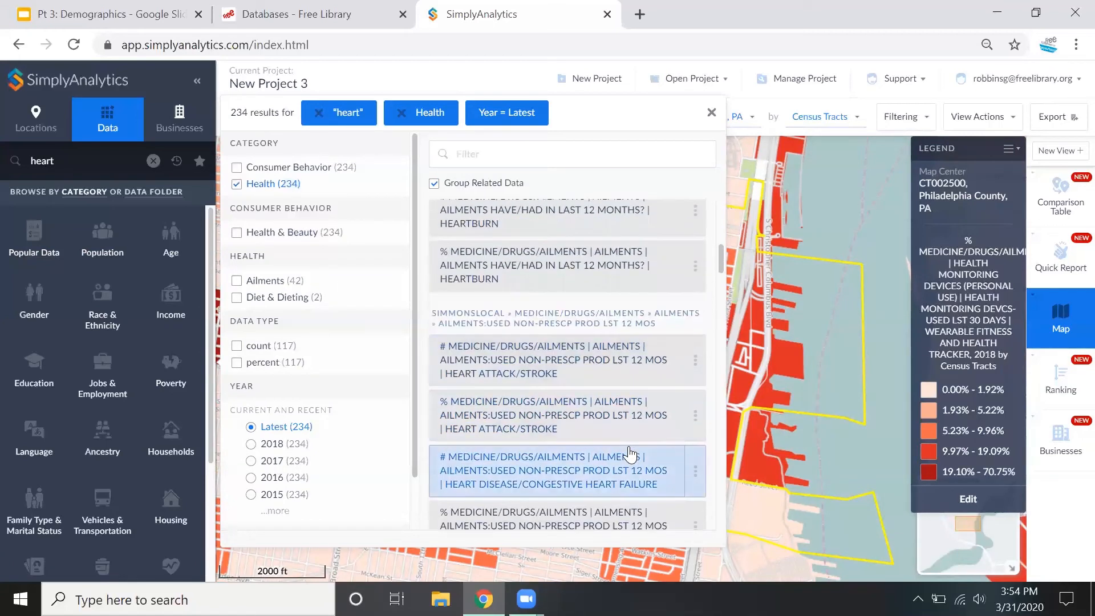
pyautogui.scroll(-5, 629, 455)
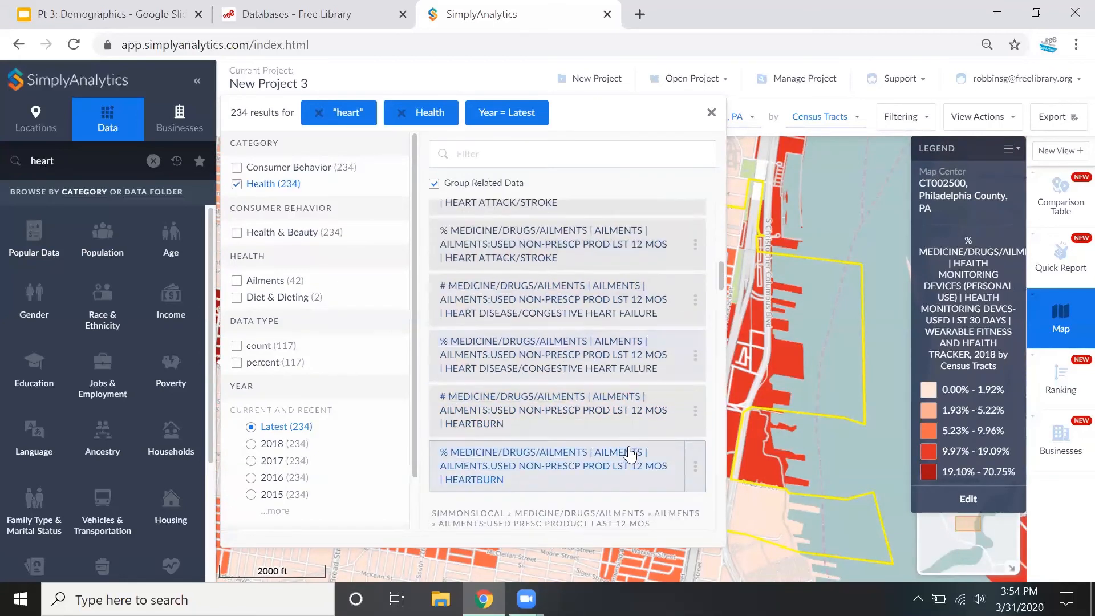
pyautogui.scroll(-5, 628, 446)
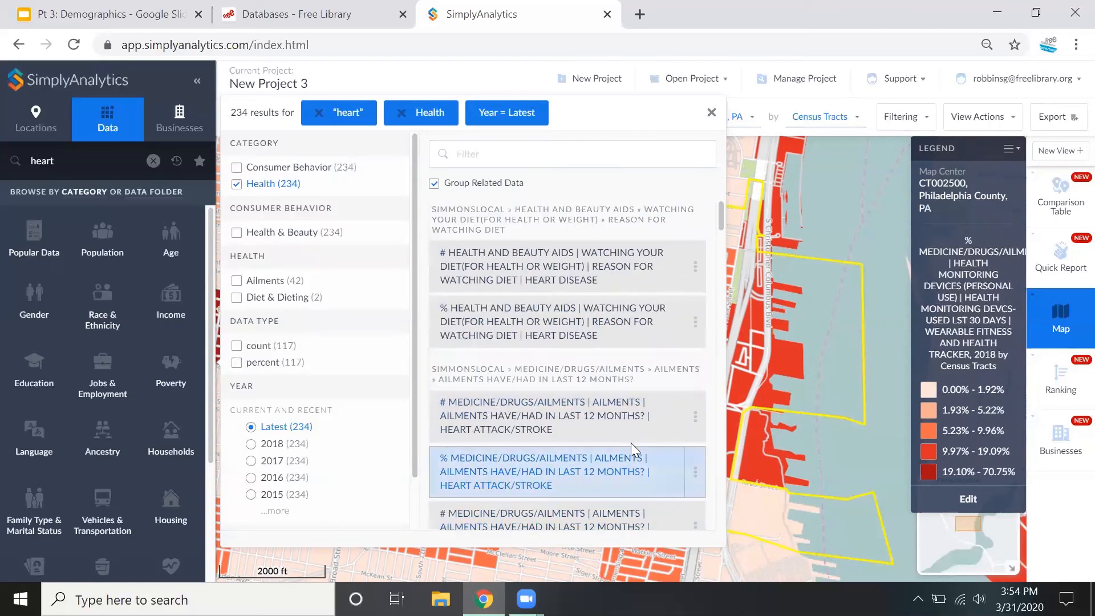
# Map the percentage variable for watching diet because of heart disease, and close the search results
pyautogui.click(672, 333)
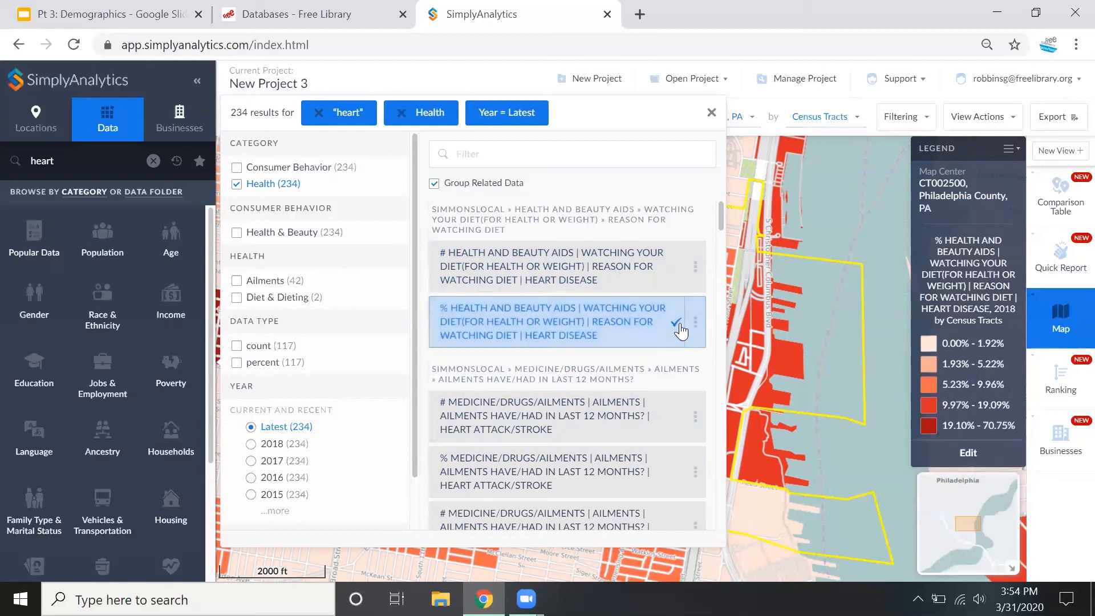
pyautogui.click(695, 322)
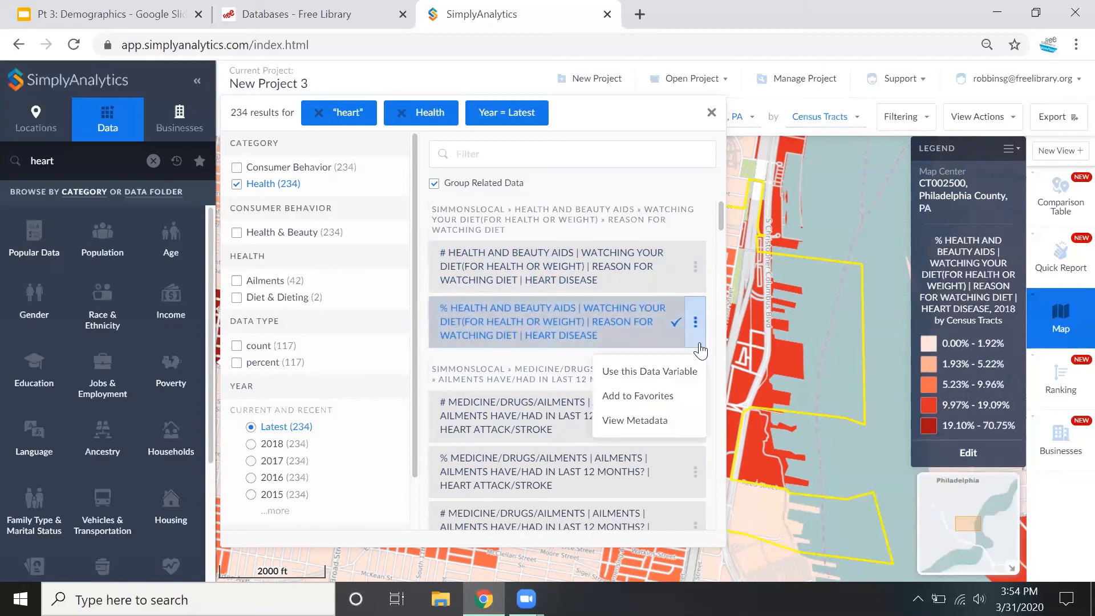
pyautogui.click(661, 376)
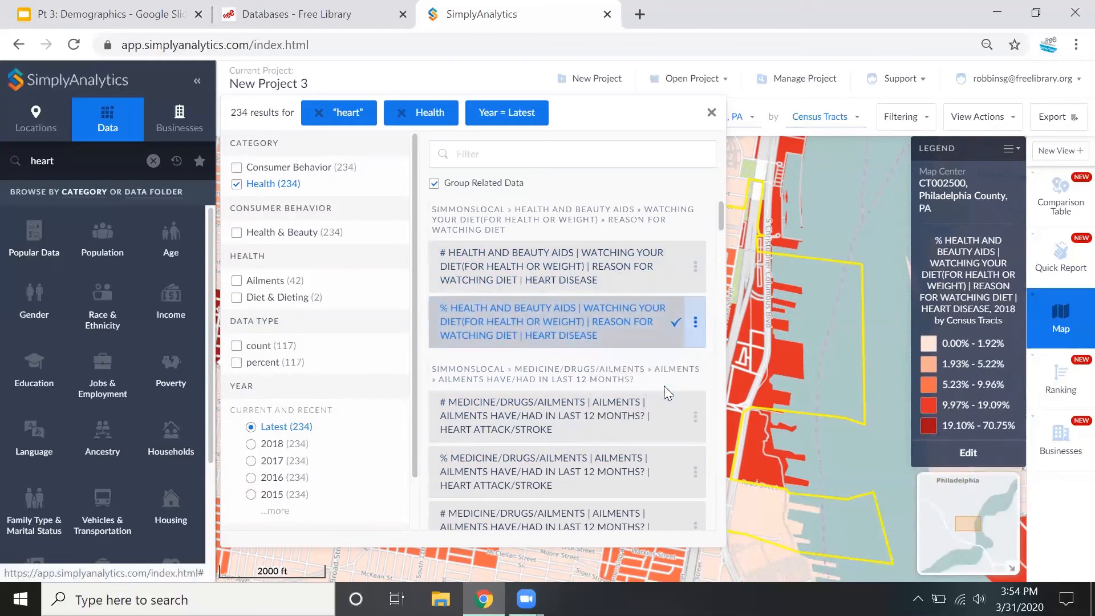
pyautogui.click(822, 207)
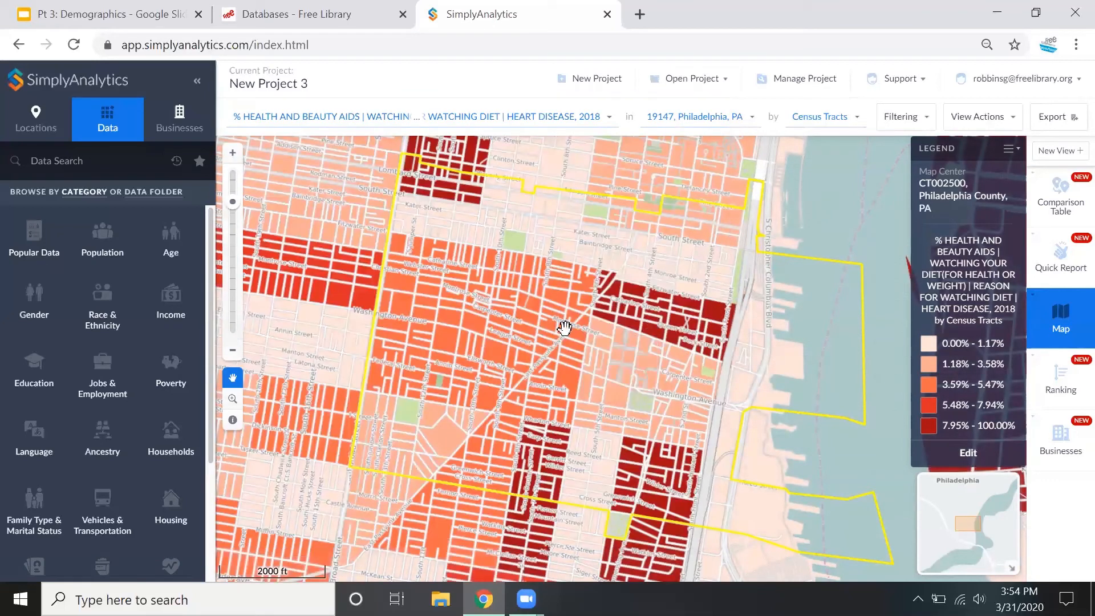
# Map the wearable fitness and health tracker percentage and examine the darkest tract around Ellsworth and Titan Streets down to block groups
pyautogui.click(310, 120)
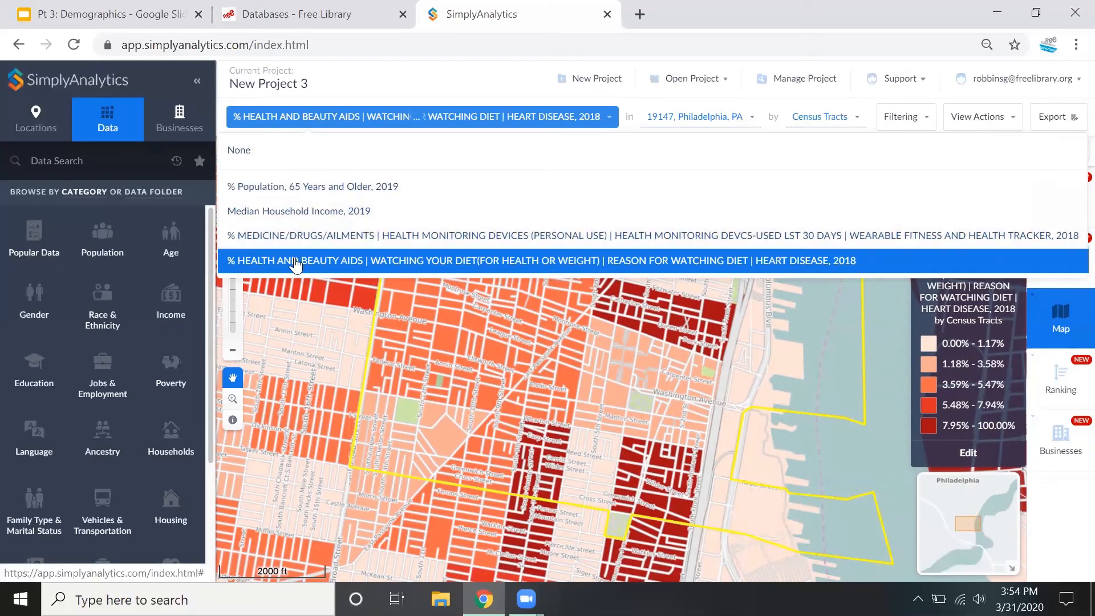
pyautogui.click(295, 236)
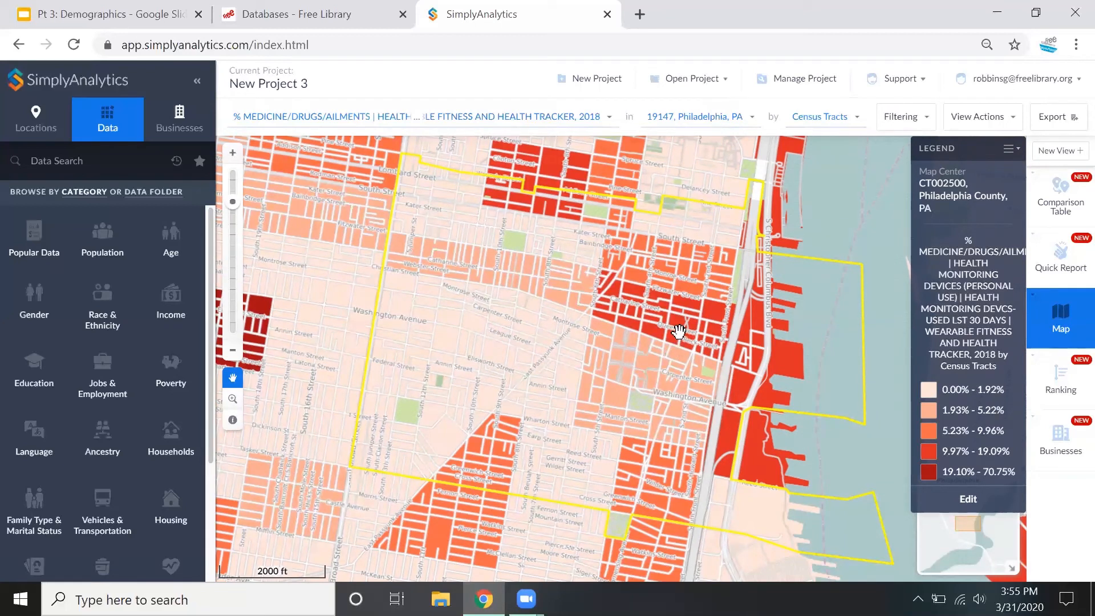
pyautogui.moveTo(521, 378); pyautogui.dragTo(652, 367)
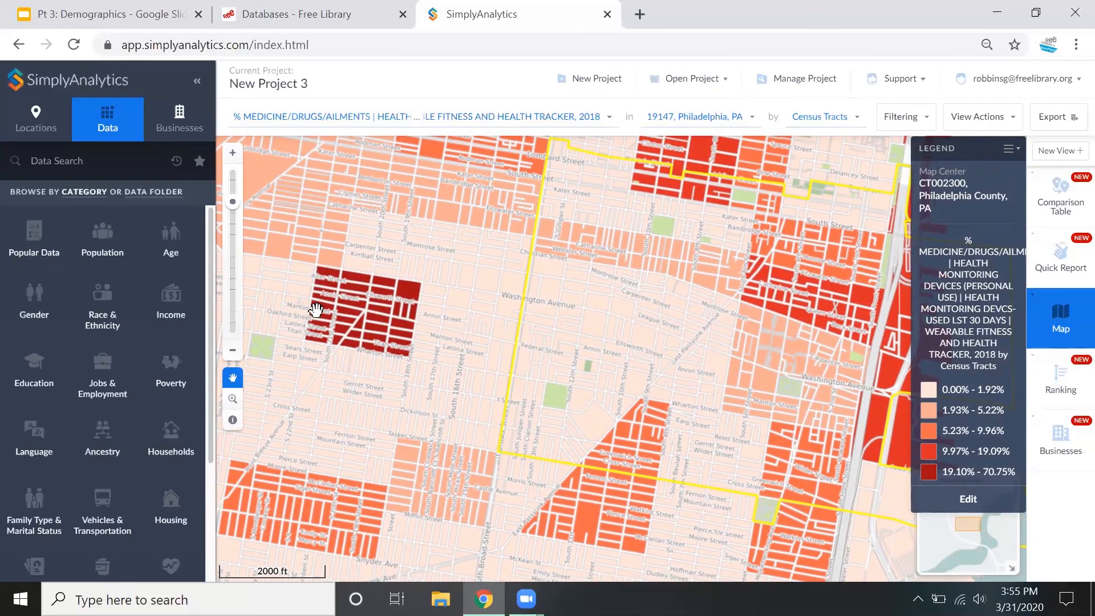
pyautogui.scroll(2, 363, 338)
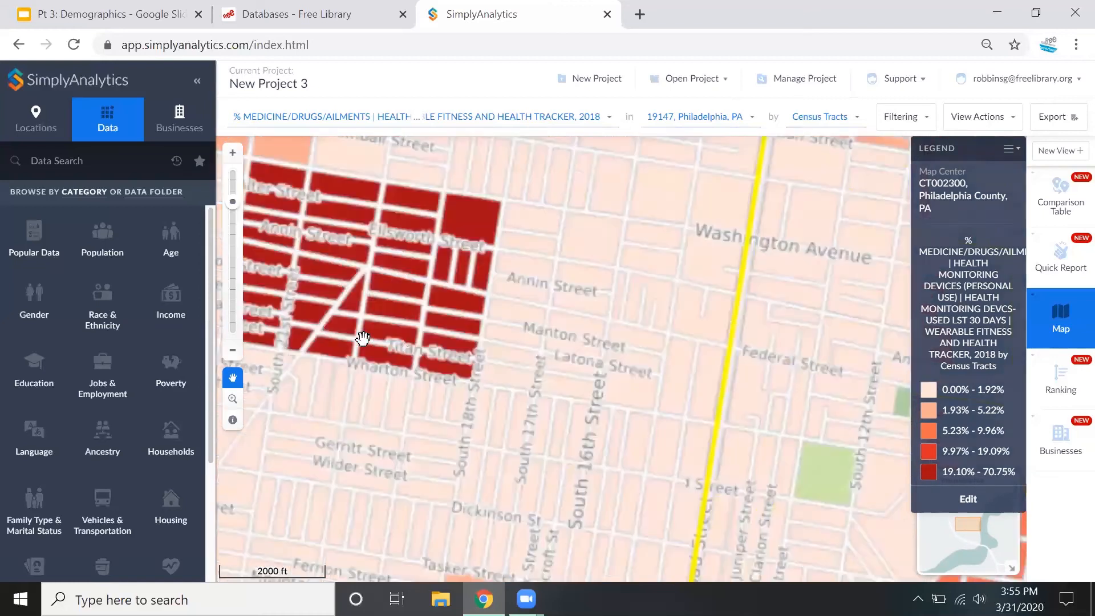
pyautogui.moveTo(443, 308); pyautogui.dragTo(597, 410)
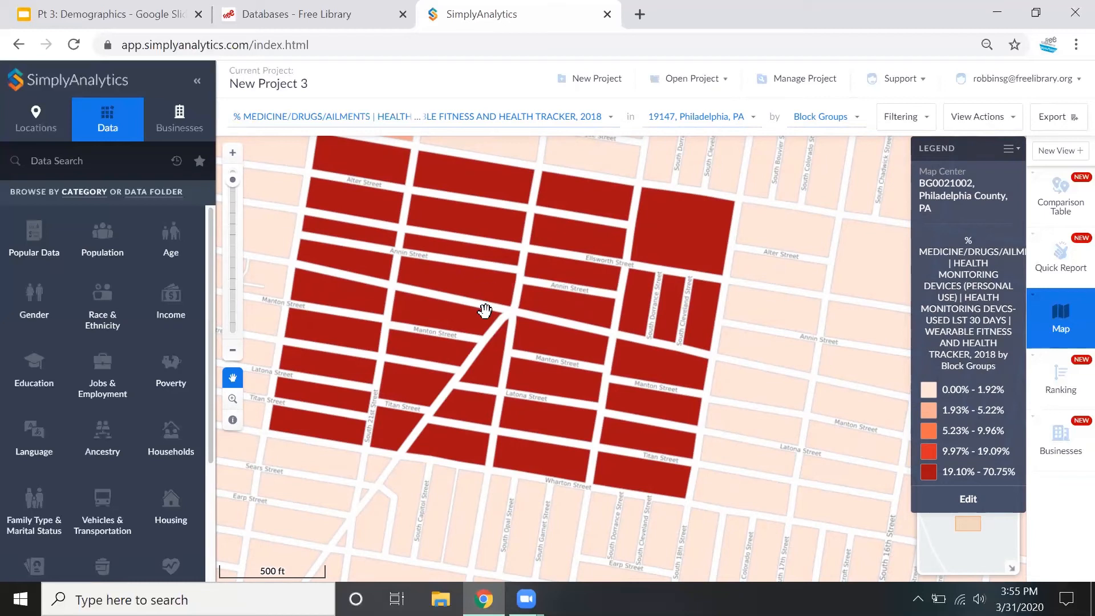
pyautogui.moveTo(376, 206); pyautogui.dragTo(386, 240)
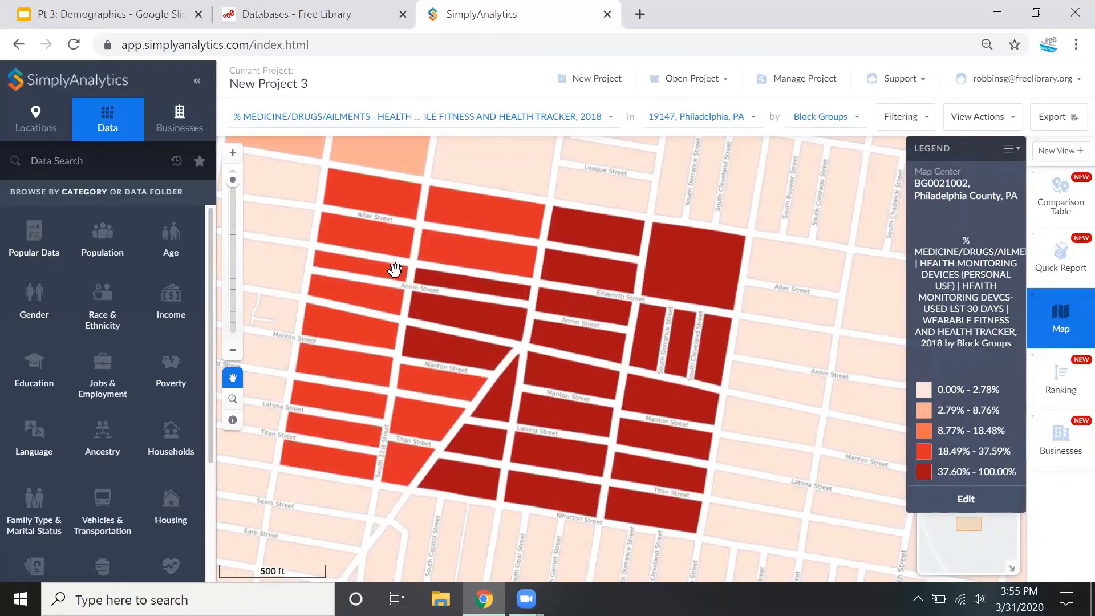
# Switch the map back to the heart disease diet-watching variable and set its location to 19125, Philadelphia, PA, by census tracts
pyautogui.click(330, 119)
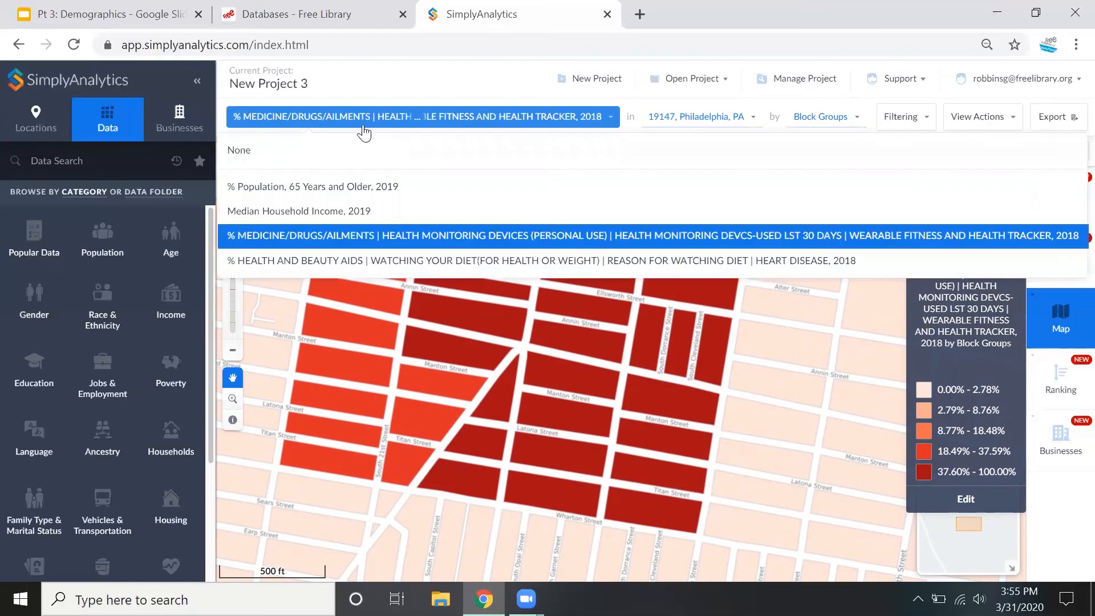
pyautogui.click(320, 257)
pyautogui.scroll(-2, 161, 245)
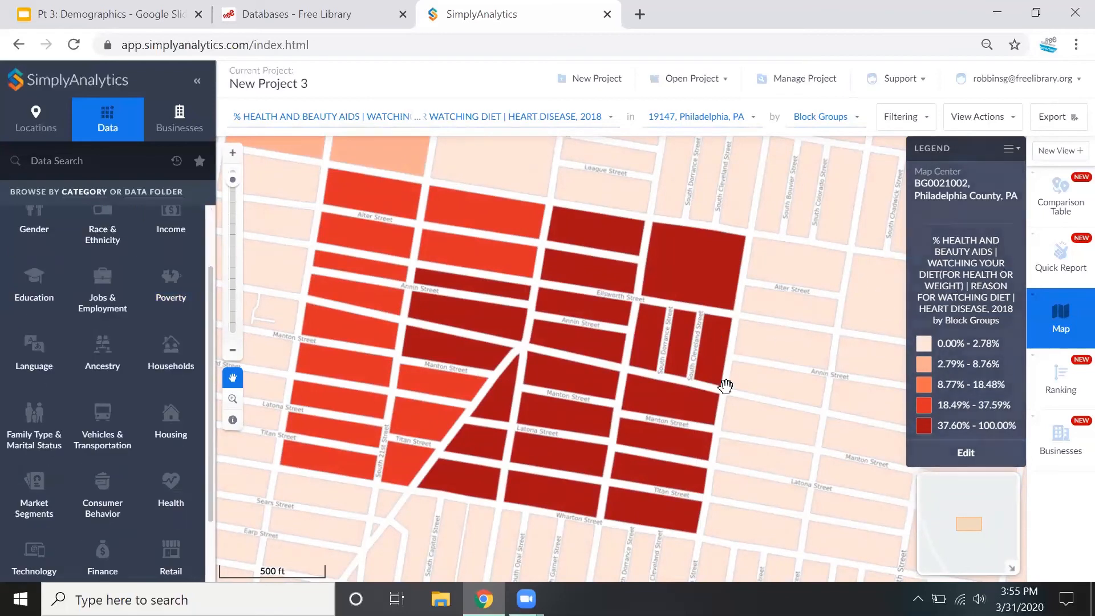
pyautogui.scroll(-2, 760, 341)
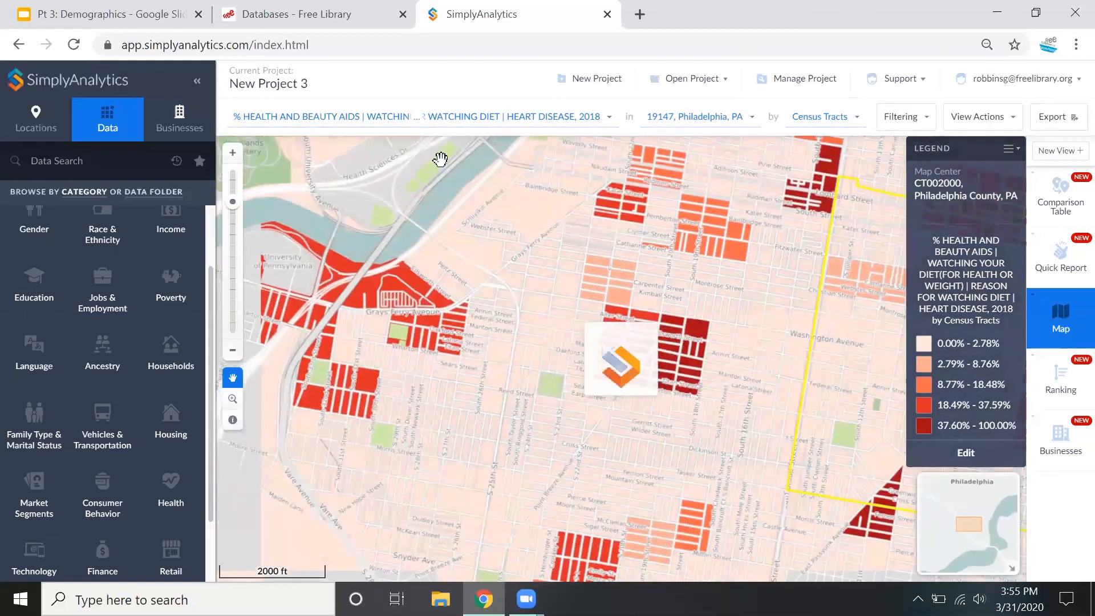
pyautogui.click(696, 124)
pyautogui.click(673, 213)
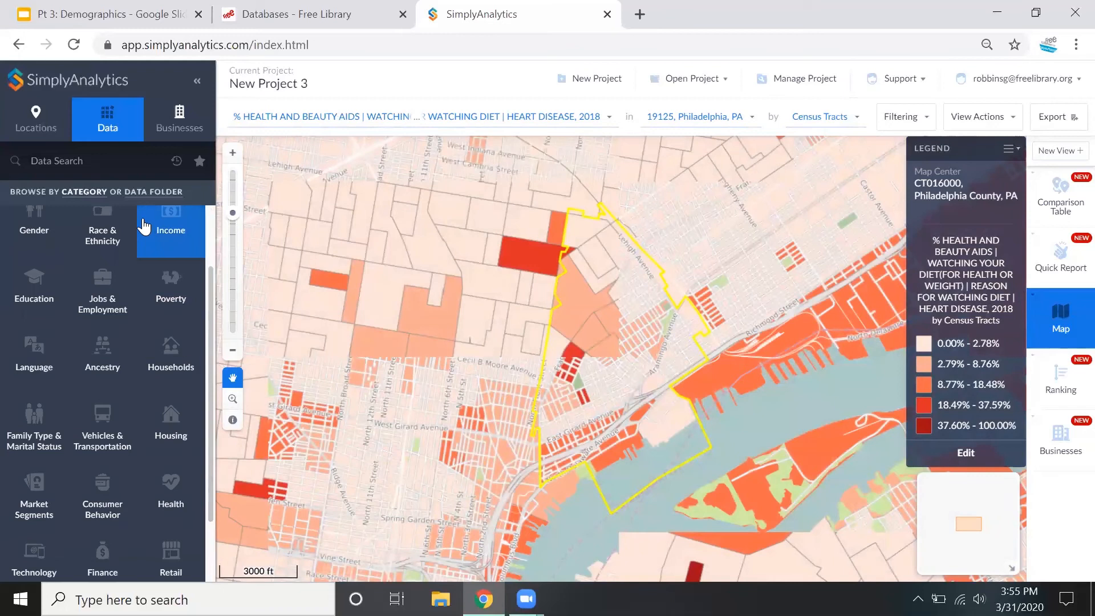
# Open the Consumer Behavior data category and look through its subcategories
pyautogui.scroll(2, 133, 251)
pyautogui.scroll(-2, 105, 434)
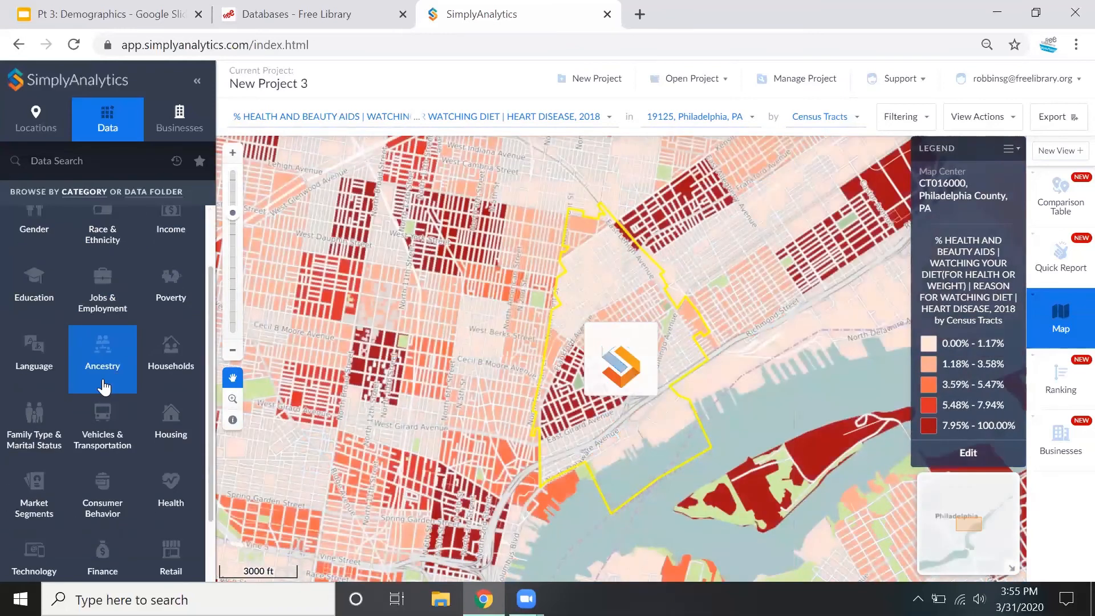
pyautogui.click(75, 495)
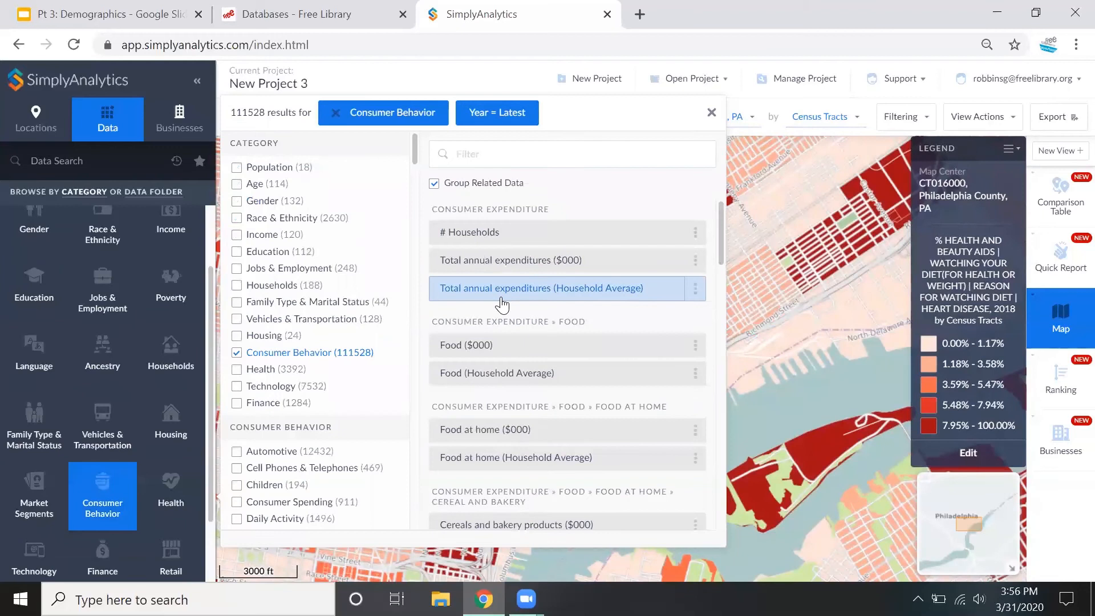
pyautogui.moveTo(231, 113); pyautogui.dragTo(261, 118)
pyautogui.click(266, 117)
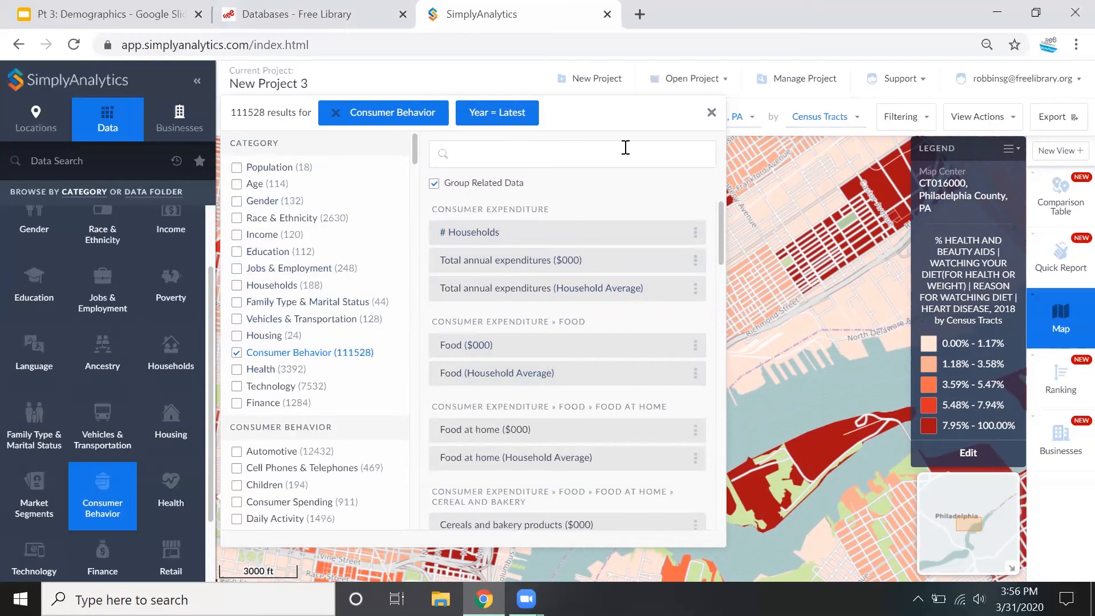
pyautogui.scroll(-2, 354, 285)
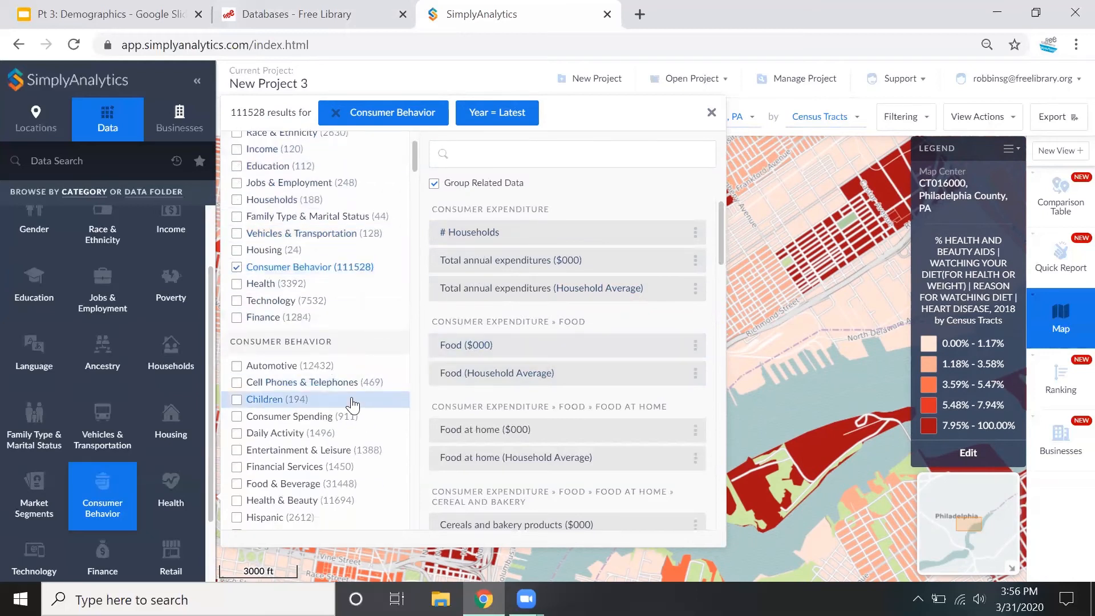
pyautogui.scroll(-2, 353, 405)
pyautogui.scroll(-2, 331, 381)
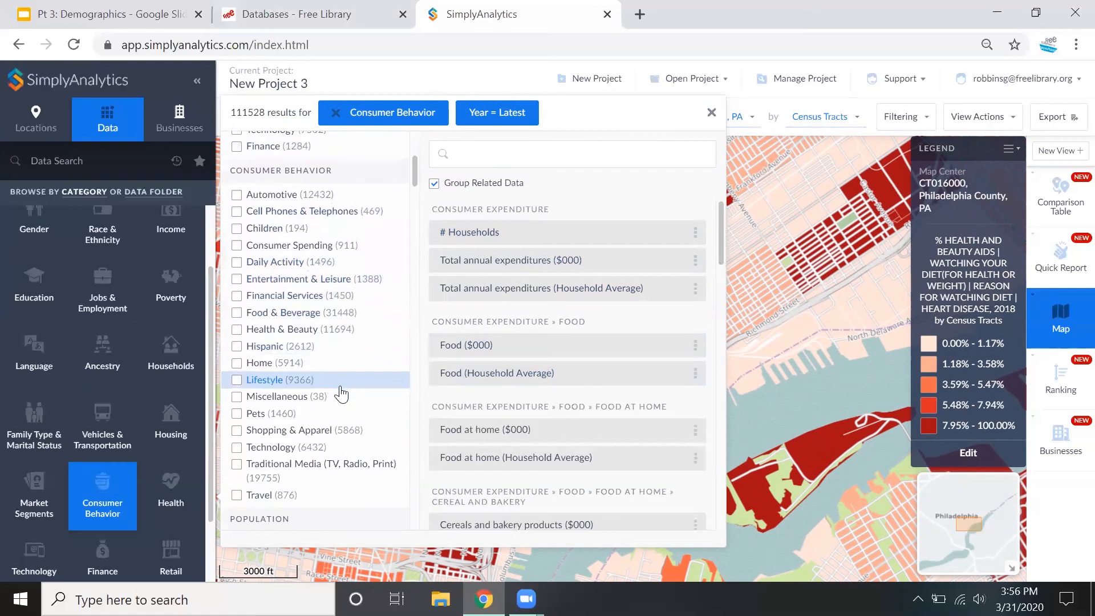
# Limit the consumer behavior results to Pets, look through the pet variables, and close the results
pyautogui.click(236, 413)
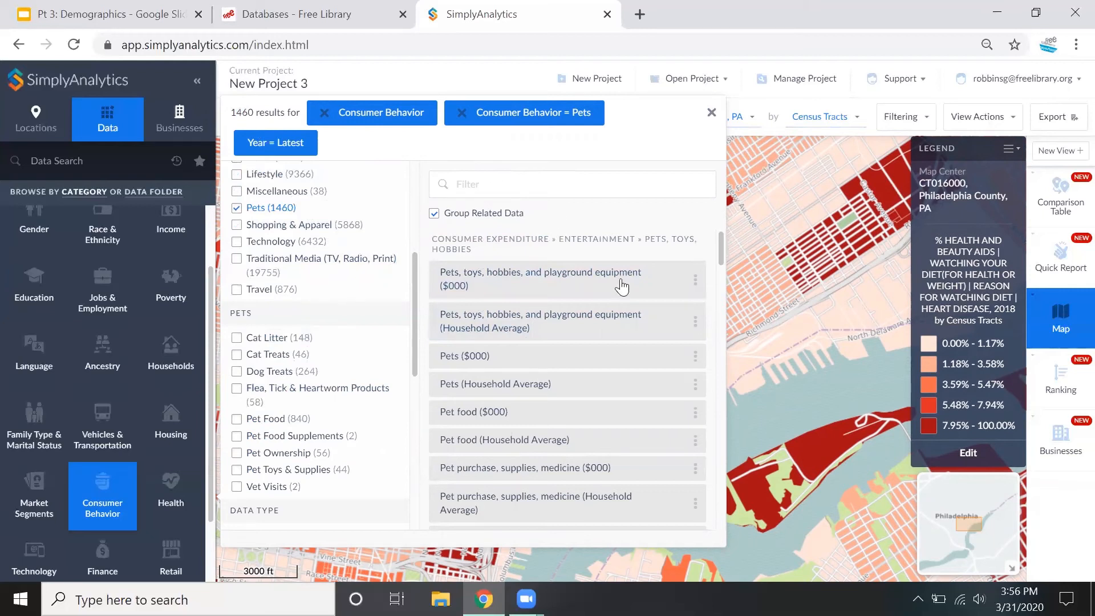
pyautogui.moveTo(716, 252); pyautogui.dragTo(720, 285)
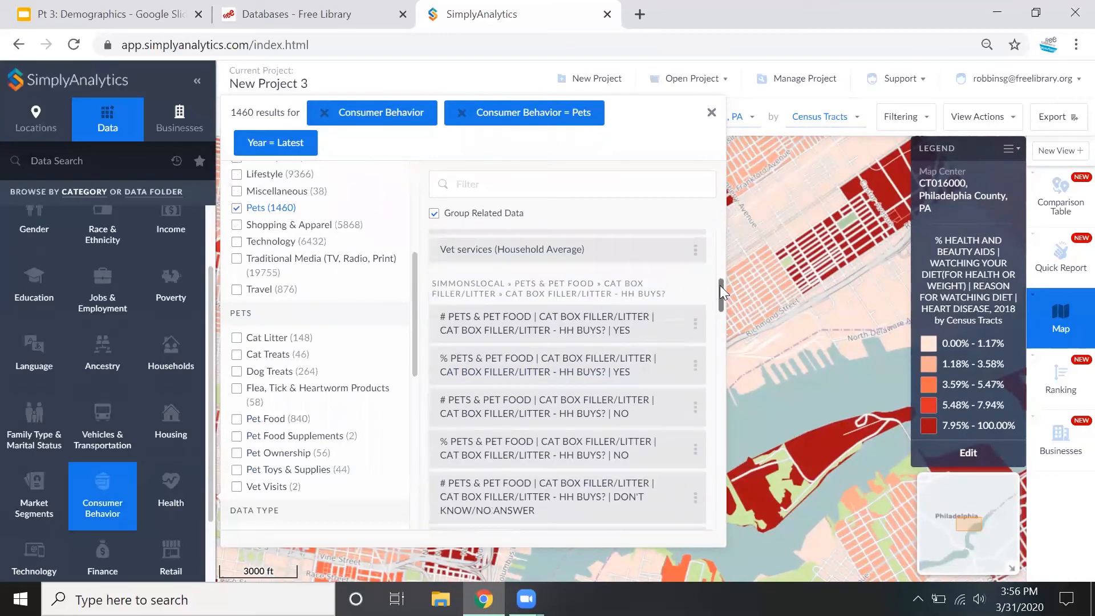
pyautogui.click(711, 114)
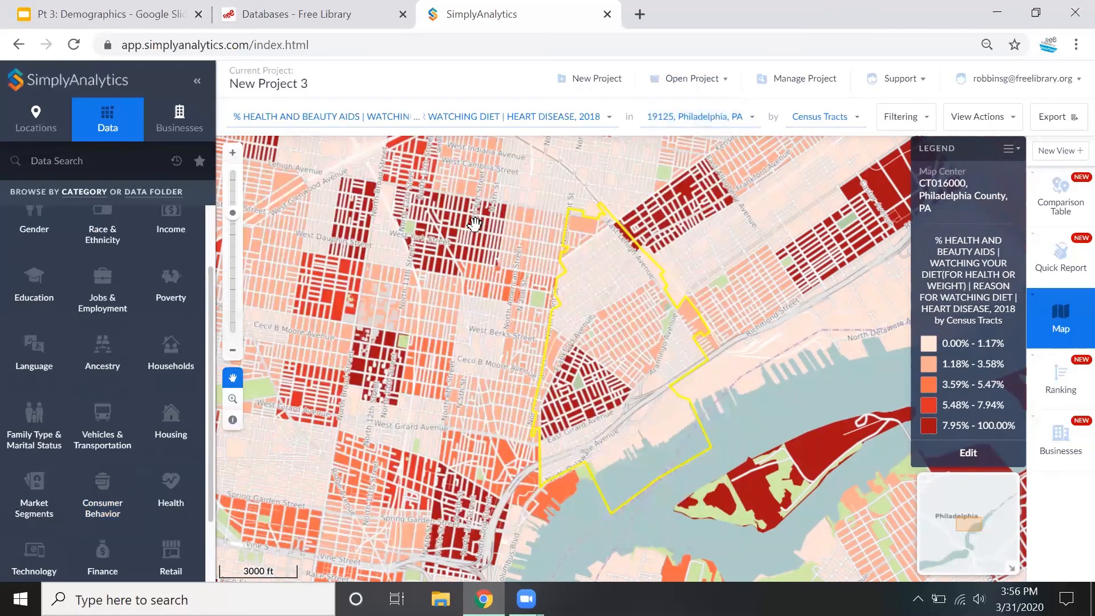
# Open the comparison table and add the two favorite variables, heart disease diet watching and wearable fitness and health tracker
pyautogui.scroll(2, 493, 270)
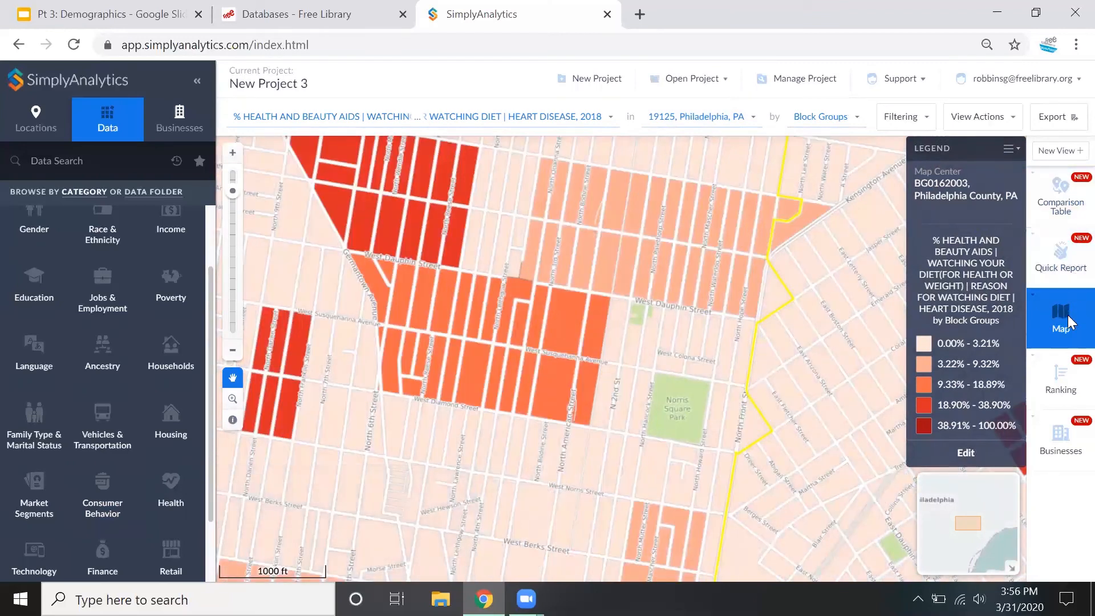
pyautogui.click(1074, 213)
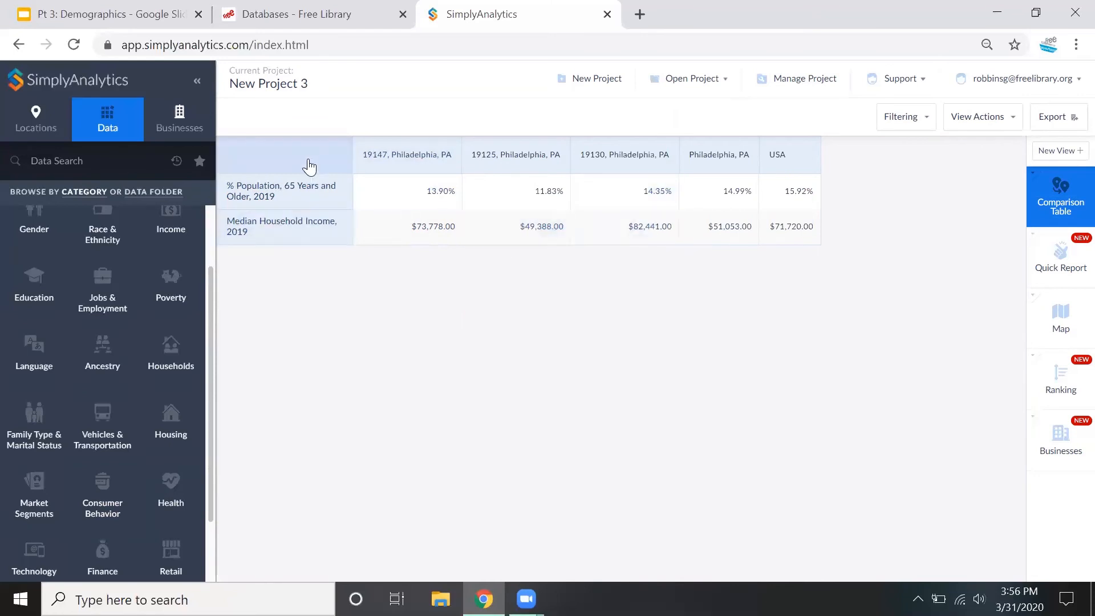
pyautogui.click(198, 165)
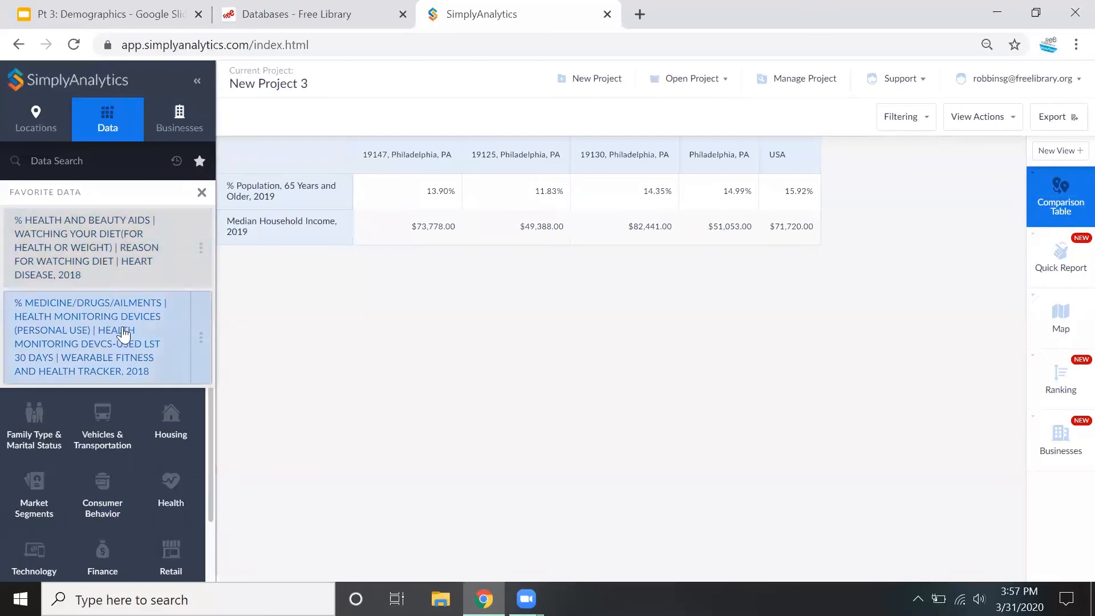
pyautogui.click(101, 170)
pyautogui.click(364, 309)
pyautogui.click(200, 163)
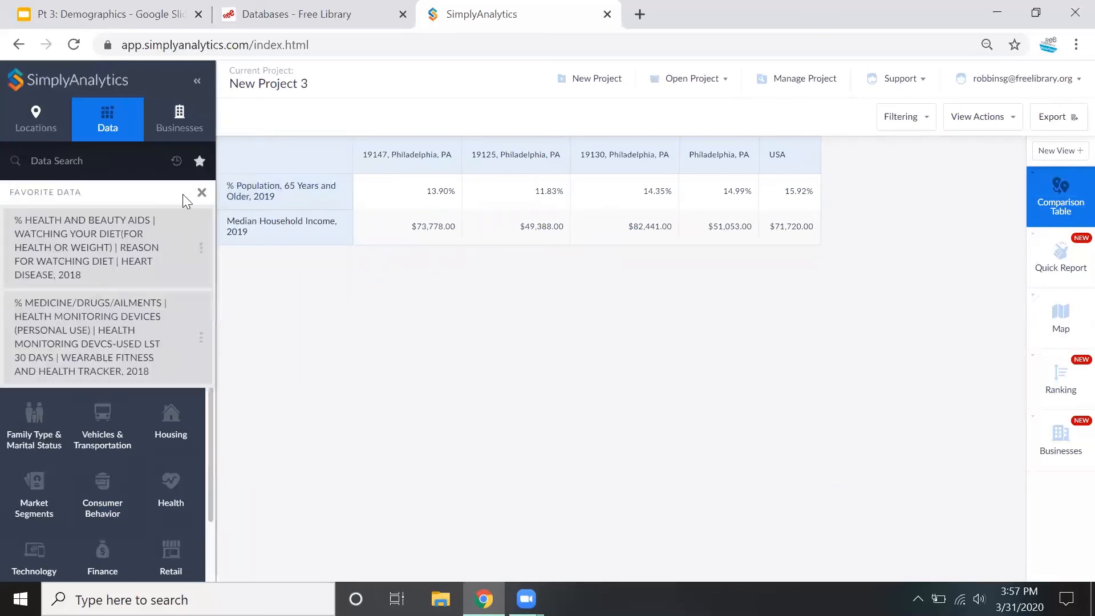
pyautogui.click(147, 215)
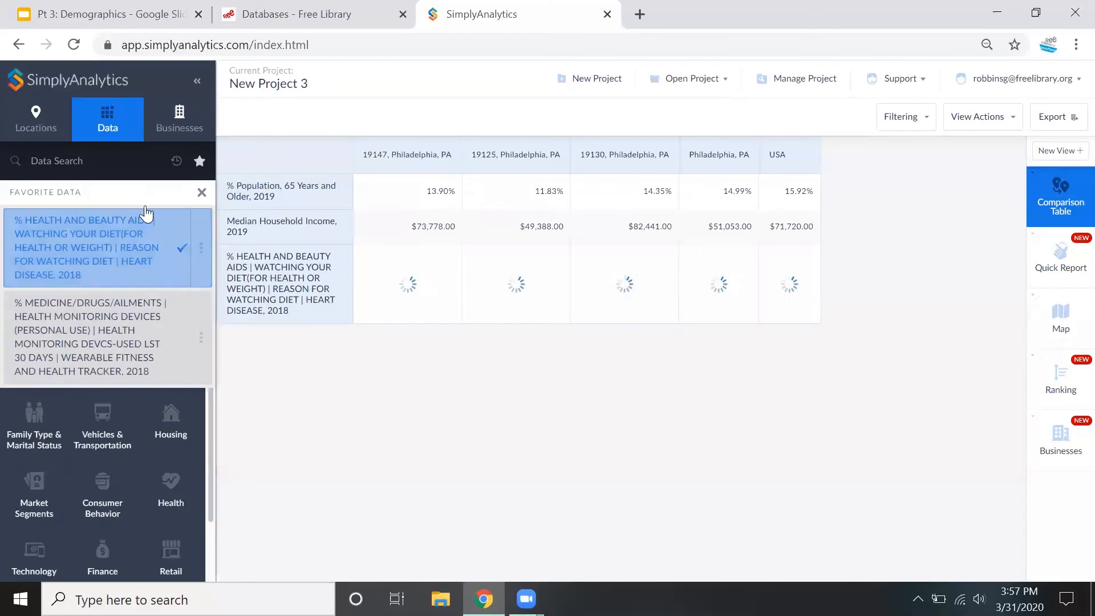
pyautogui.click(151, 313)
pyautogui.click(592, 496)
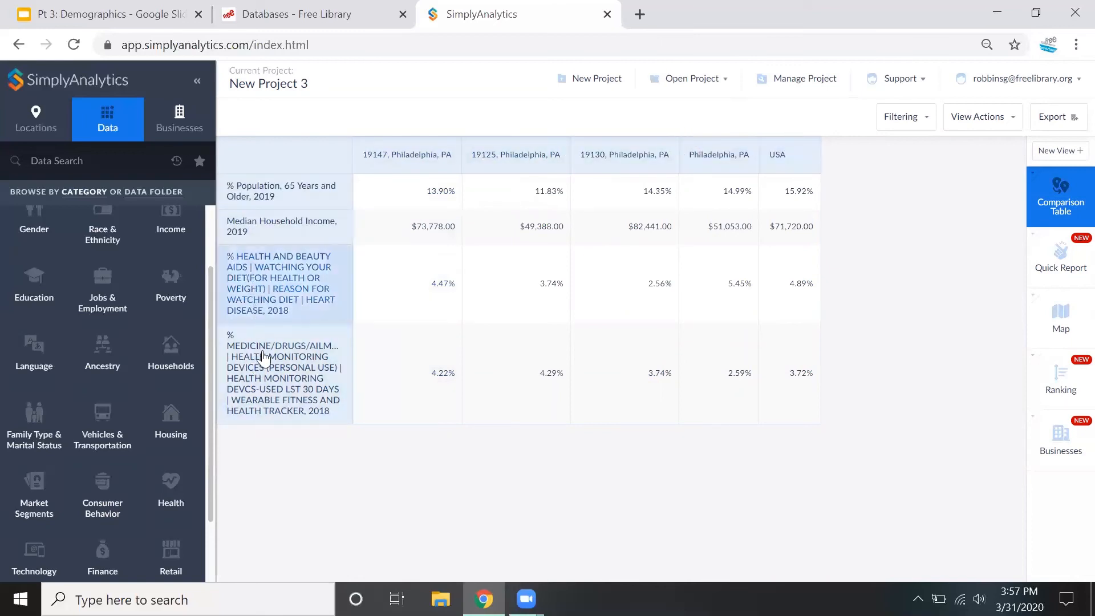
# Reorder the comparison table, putting the wearable tracker row above the heart disease row and 19125 before 19147
pyautogui.moveTo(261, 376)
pyautogui.mouseDown()
pyautogui.moveTo(264, 308)
pyautogui.moveTo(293, 211)
pyautogui.moveTo(272, 297)
pyautogui.mouseUp()
pyautogui.moveTo(516, 153); pyautogui.dragTo(387, 168)
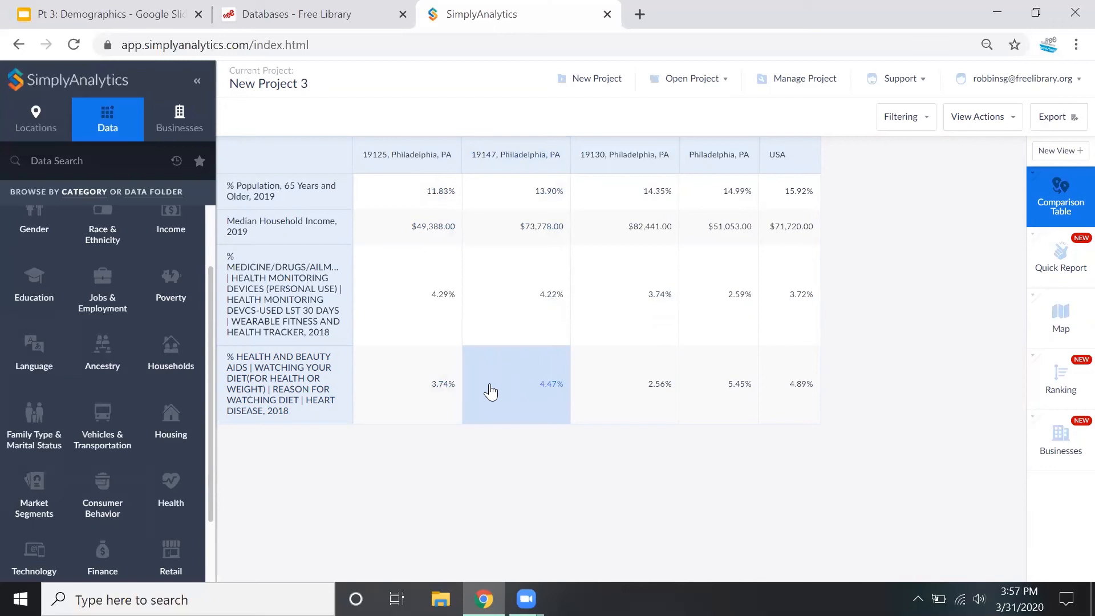
# Open the ranking, add both favorite health variables, and place the wearable tracker column before the heart disease column
pyautogui.click(1064, 369)
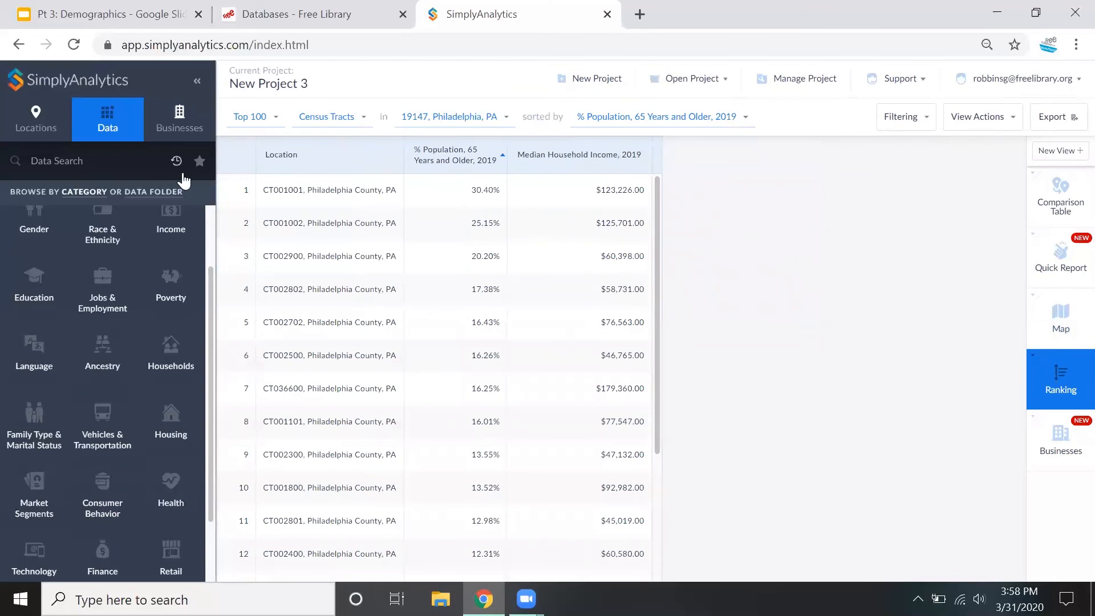
pyautogui.click(199, 161)
pyautogui.click(140, 239)
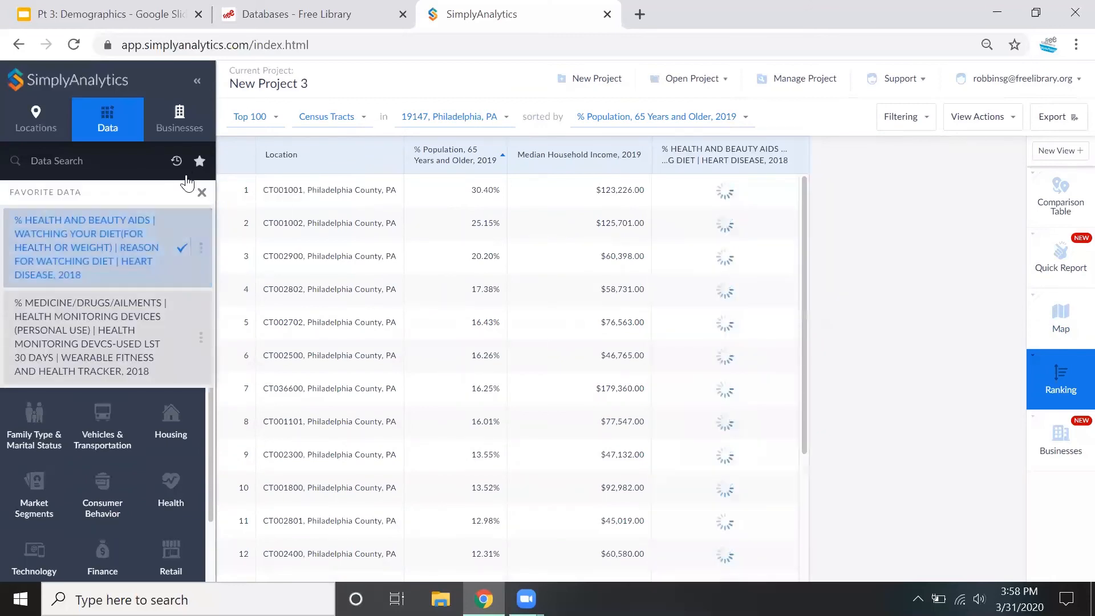
pyautogui.click(144, 335)
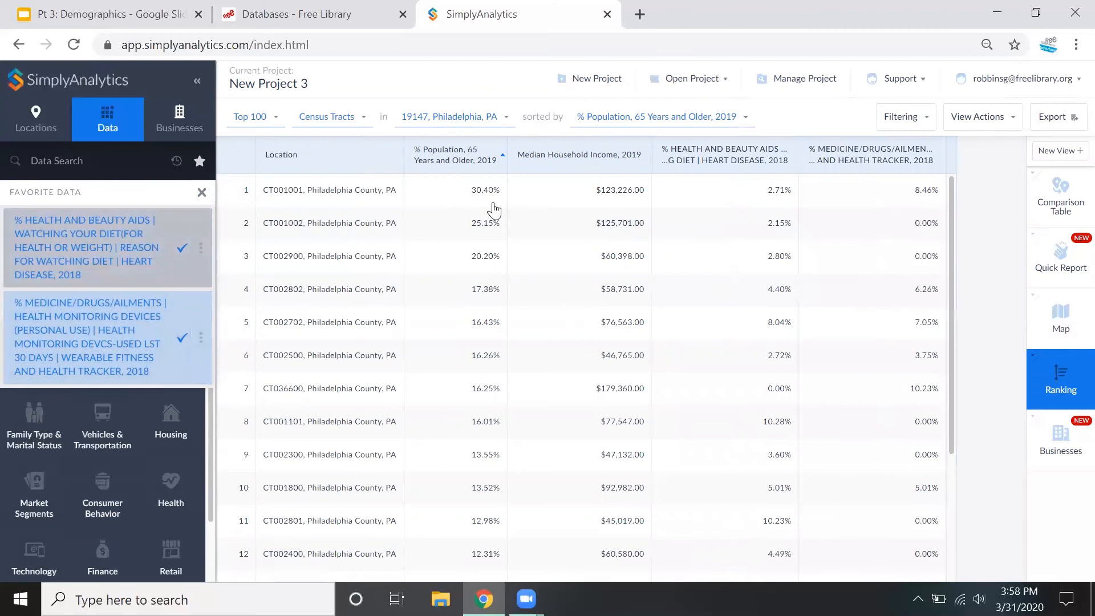
pyautogui.moveTo(824, 149); pyautogui.dragTo(724, 136)
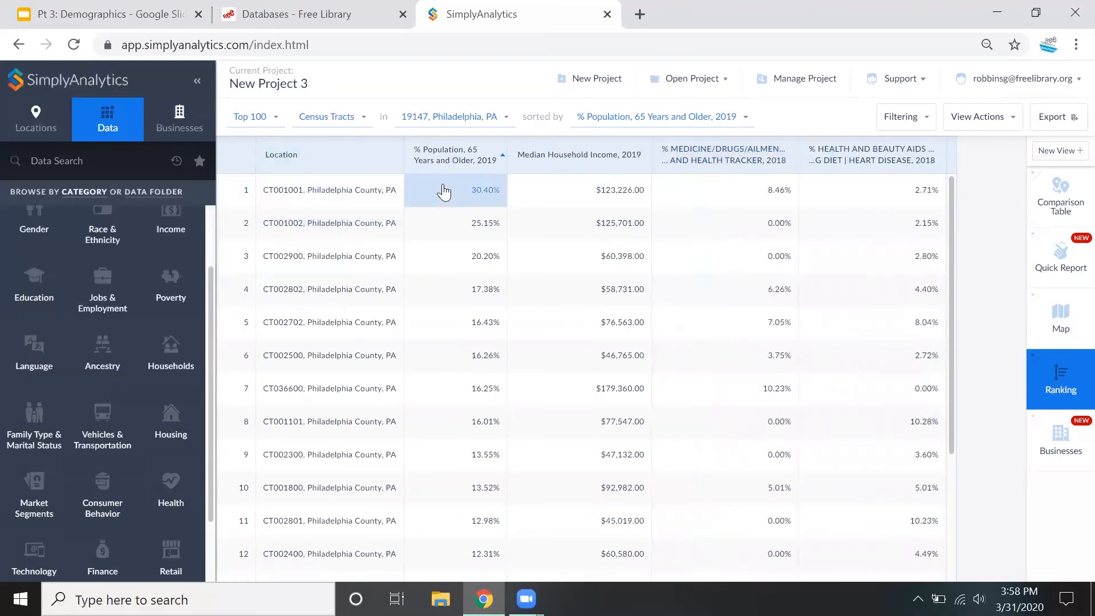
# Set the ranking to compare zip codes within Philadelphia, PA
pyautogui.click(476, 119)
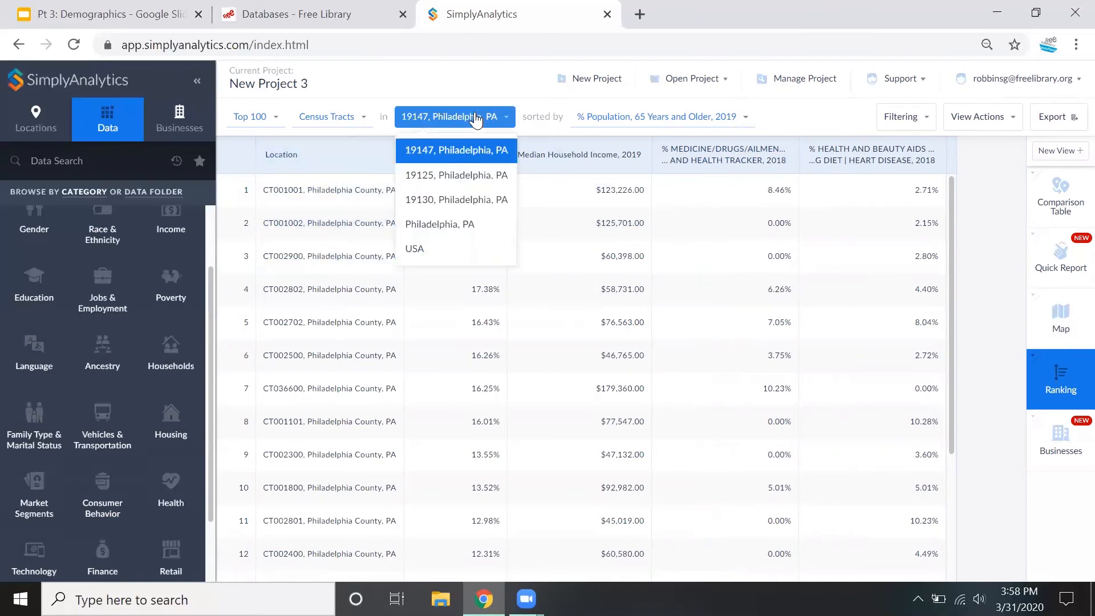
pyautogui.click(480, 227)
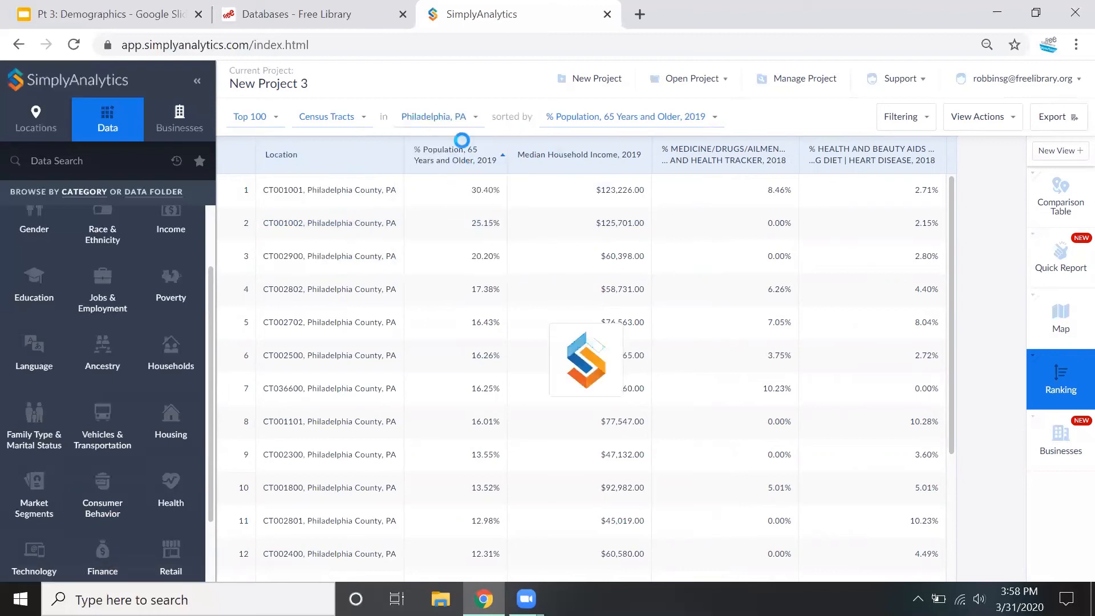
pyautogui.click(341, 121)
pyautogui.click(344, 174)
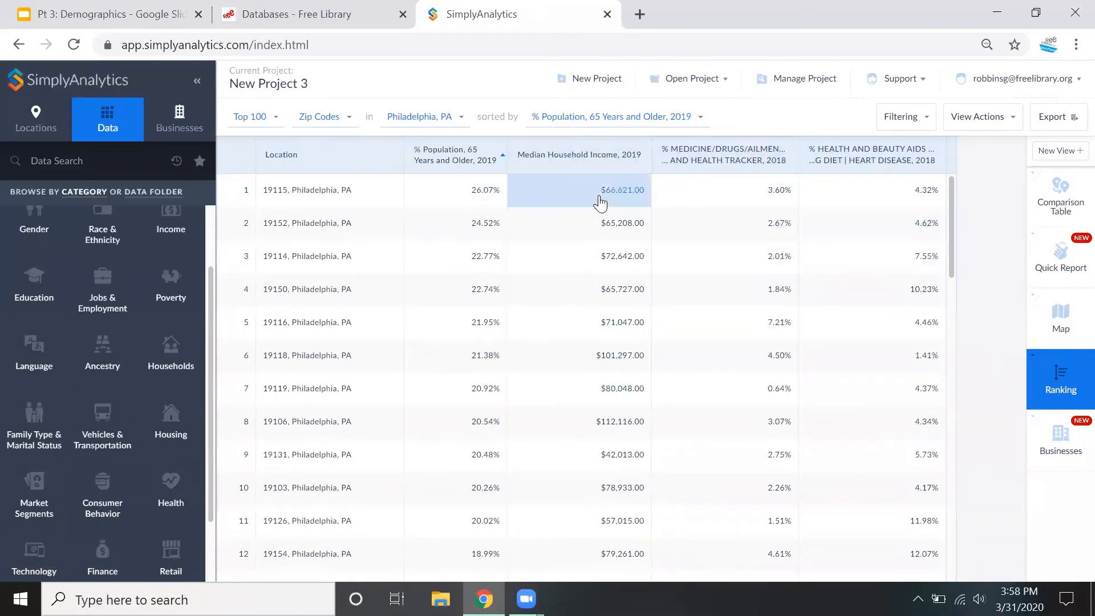
# Sort the zip code ranking from largest to smallest by the wearable health tracker column, and finally by Median Household Income, 2019
pyautogui.click(578, 164)
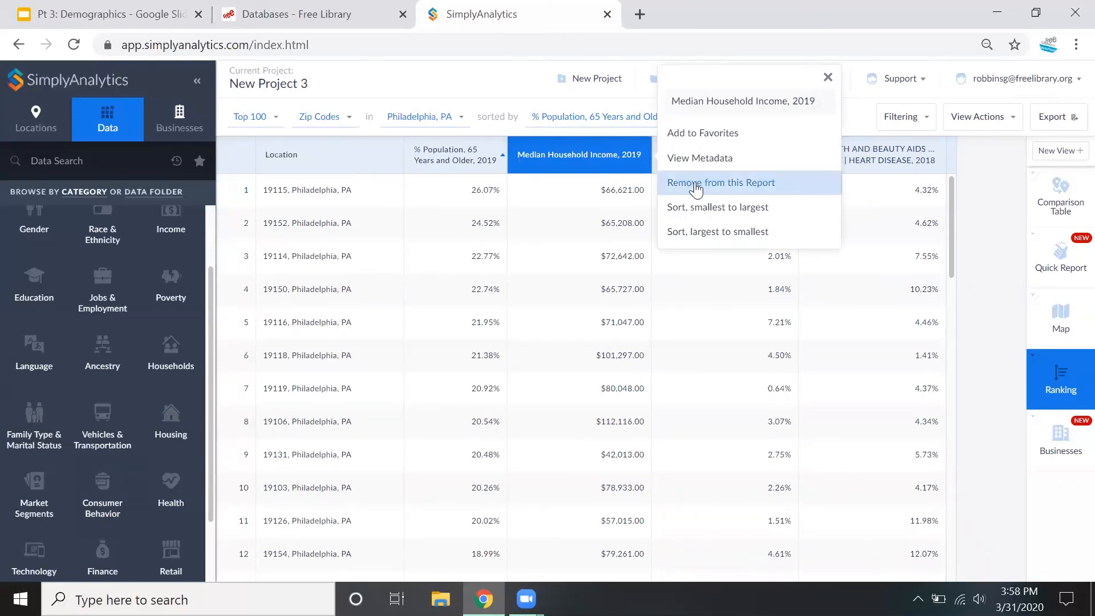
pyautogui.click(726, 234)
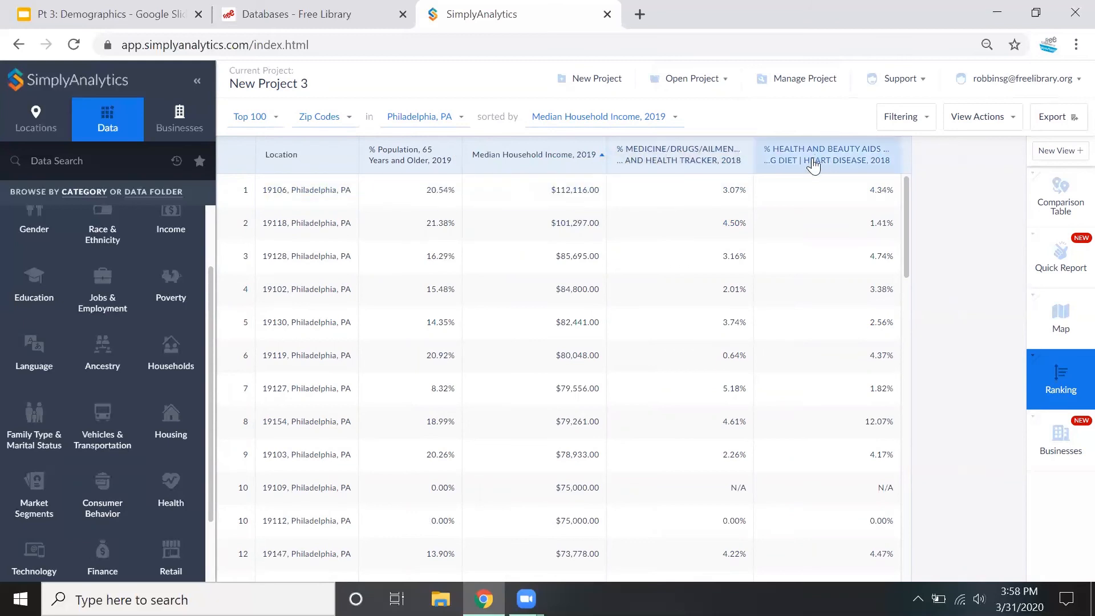
pyautogui.click(705, 163)
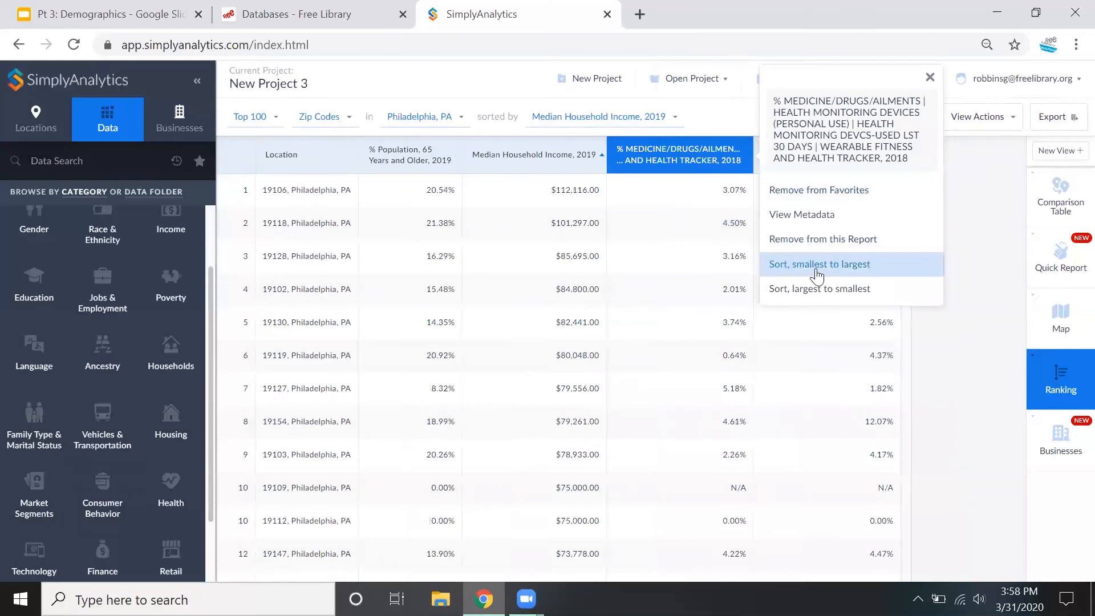
pyautogui.click(825, 291)
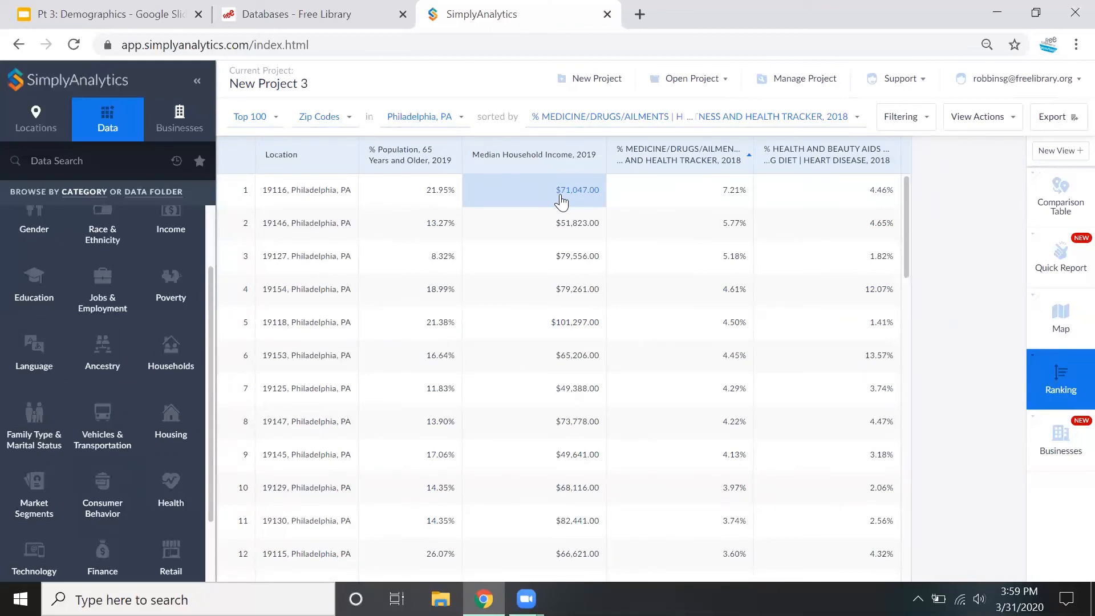
pyautogui.click(548, 166)
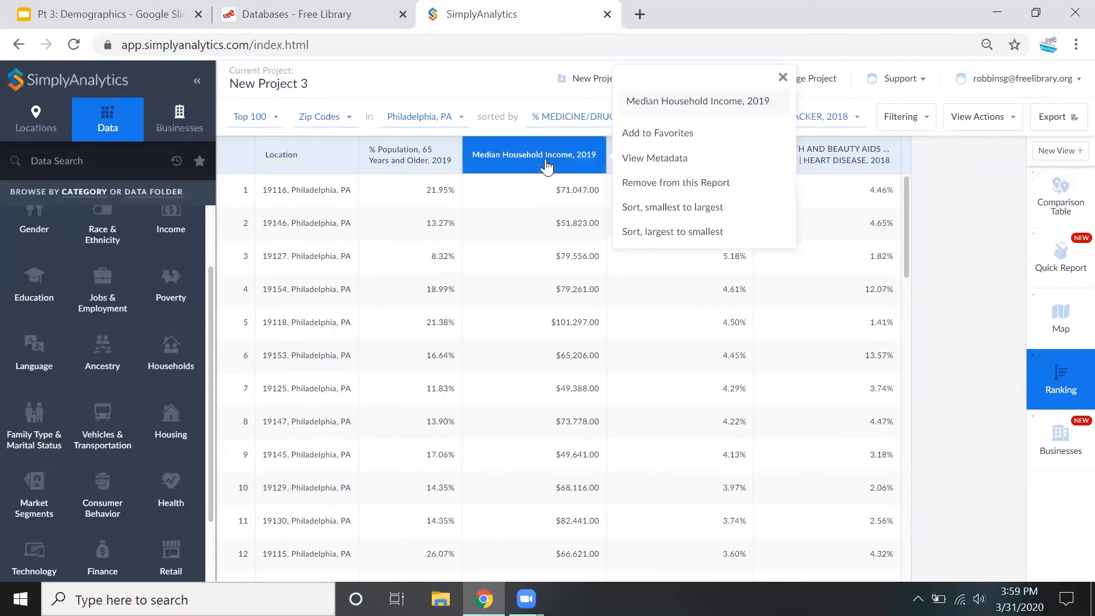
pyautogui.click(646, 234)
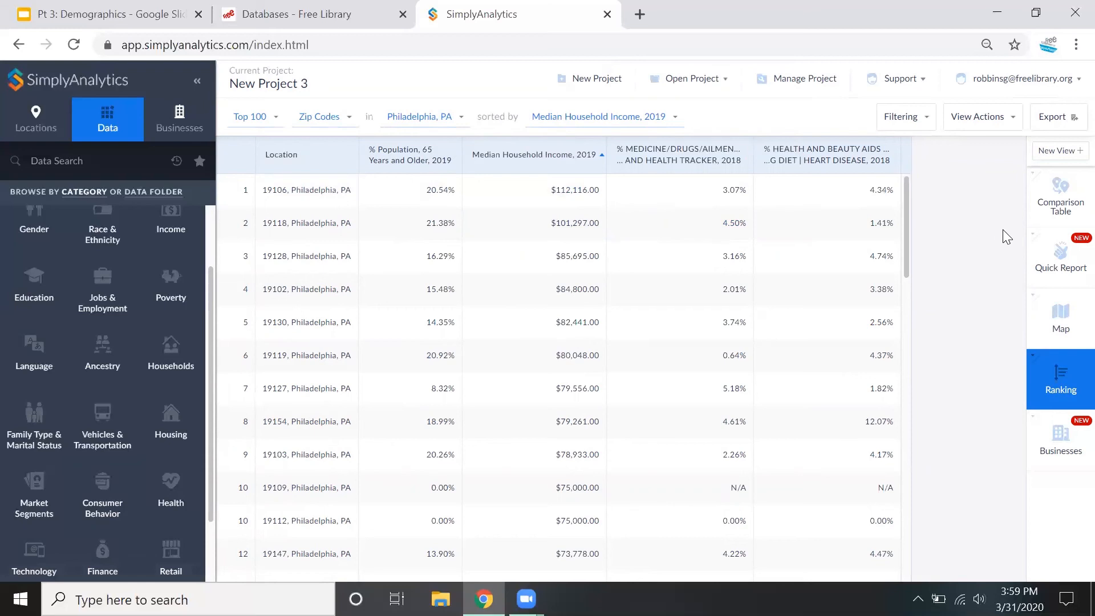
# Open the quick report and examine its Demographic Overview of population, gender, age, income and education across the selected locations
pyautogui.click(1070, 271)
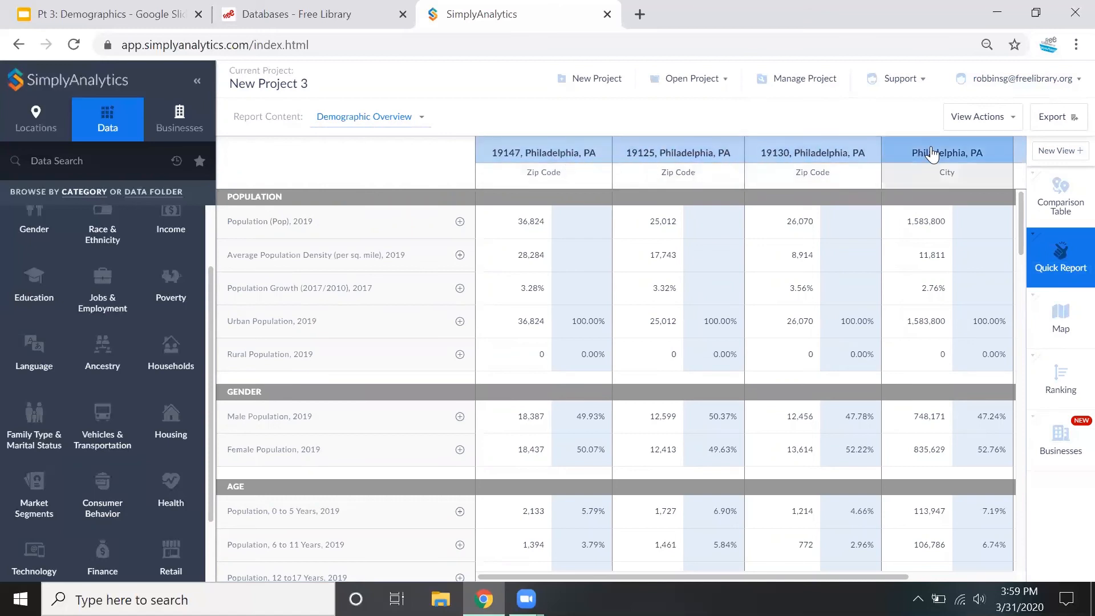
pyautogui.click(377, 117)
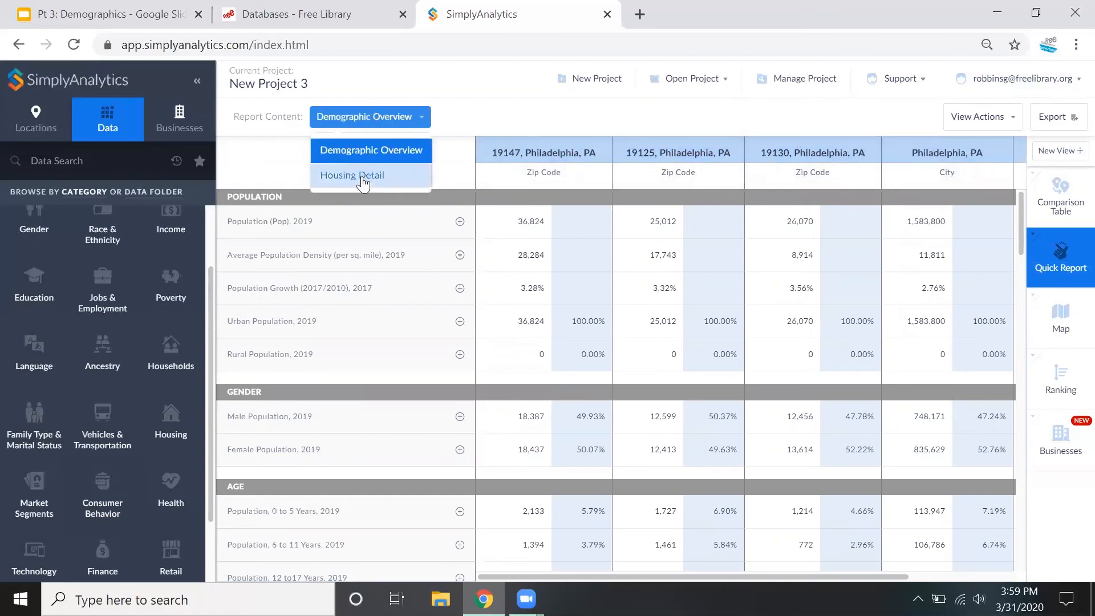
pyautogui.click(469, 120)
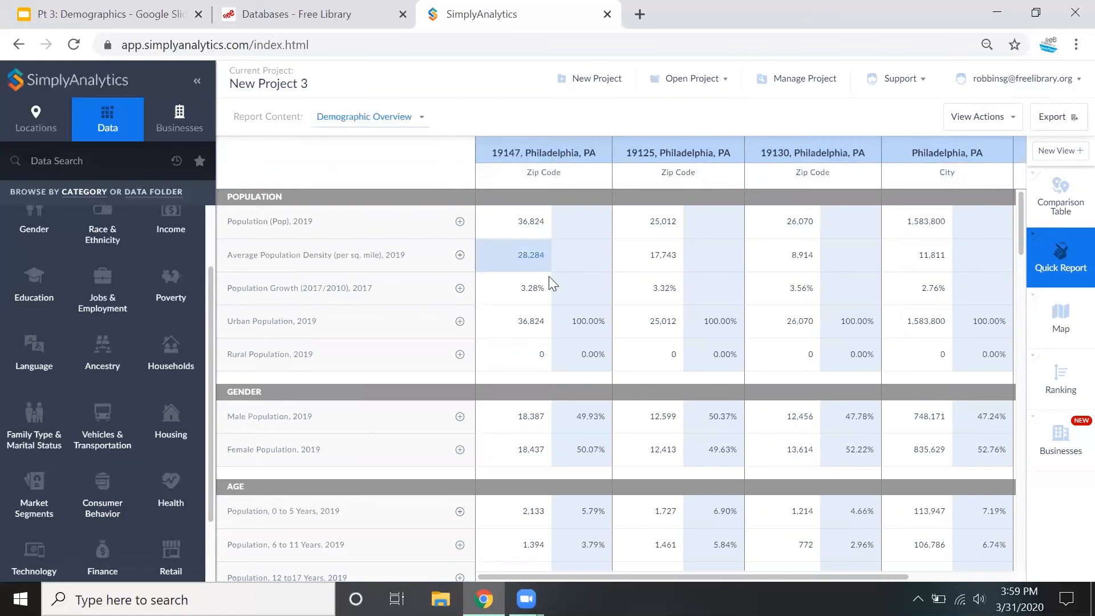
pyautogui.scroll(-2, 487, 298)
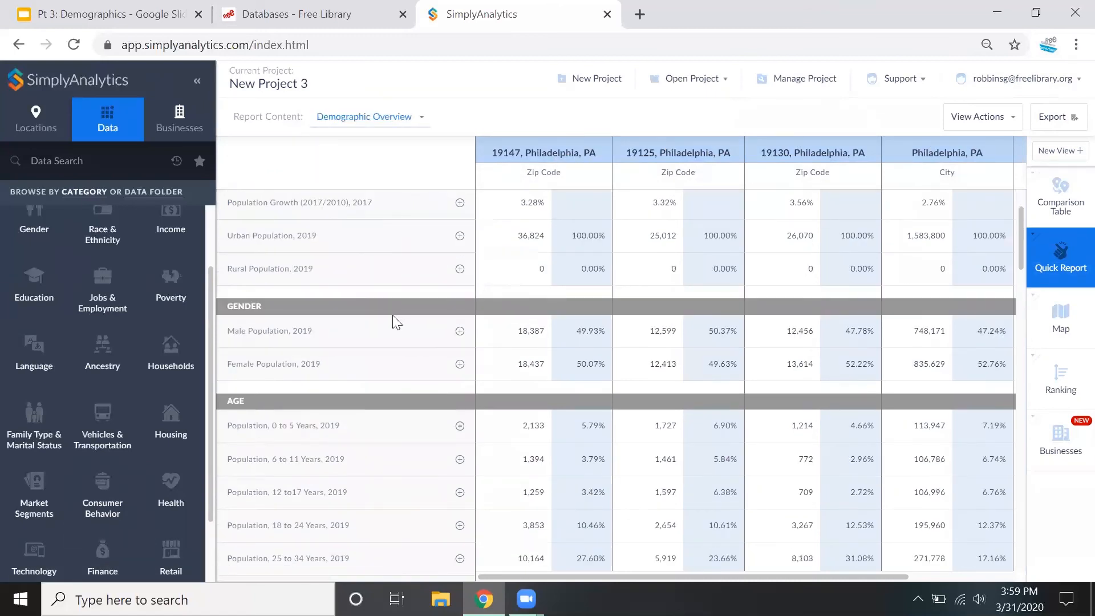
pyautogui.scroll(-4, 394, 320)
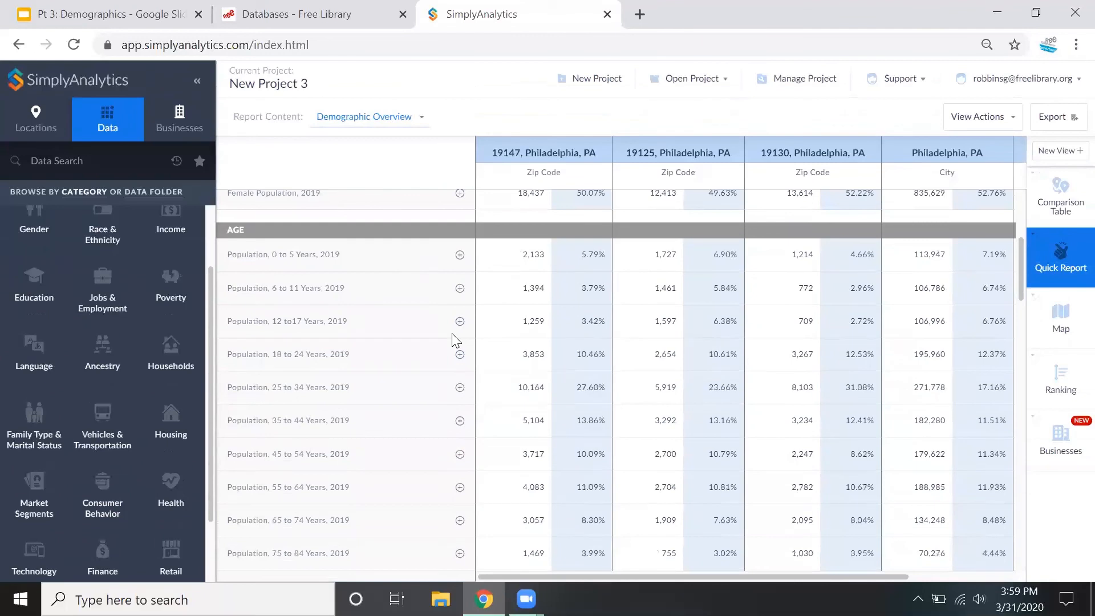
pyautogui.scroll(-8, 455, 341)
pyautogui.scroll(-13, 452, 334)
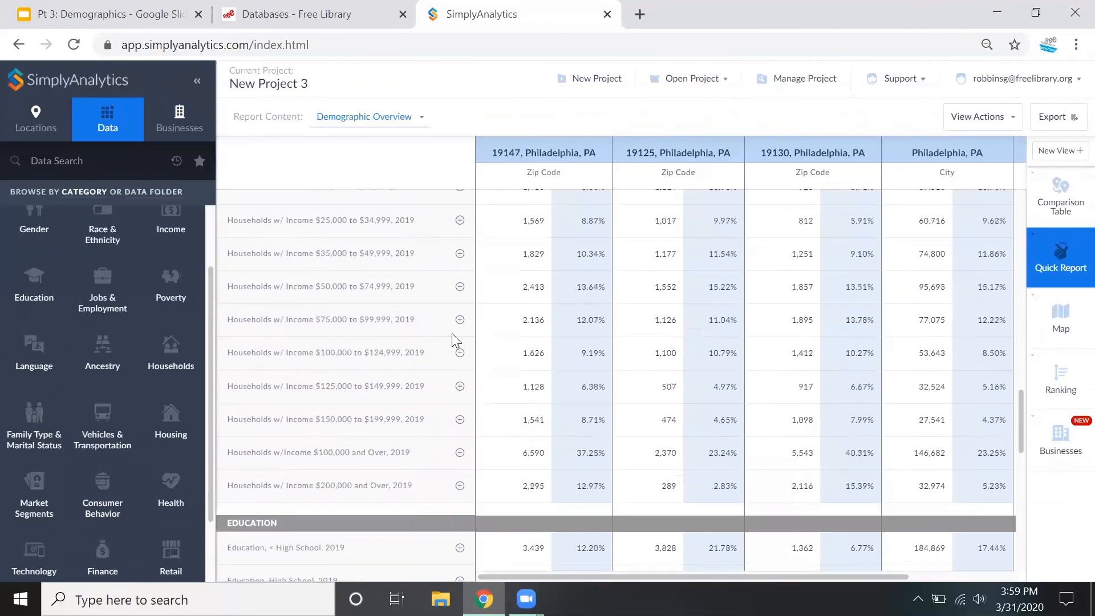
pyautogui.scroll(-6, 451, 340)
# Switch the quick report's content to Housing Detail and look over the housing figures and the report's export options
pyautogui.click(379, 121)
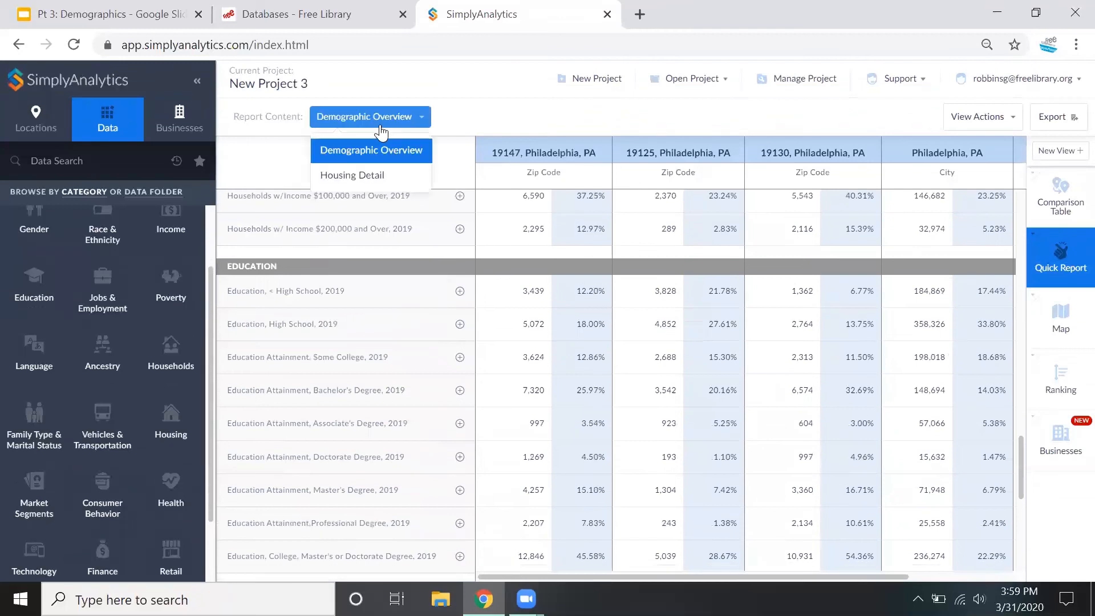
pyautogui.click(374, 175)
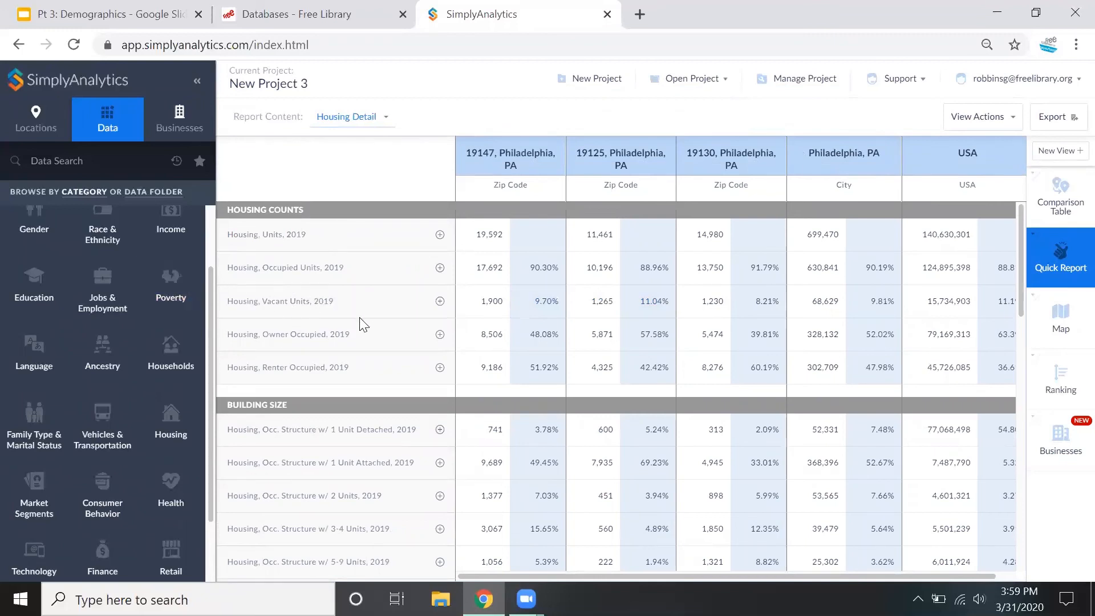
pyautogui.scroll(-10, 365, 324)
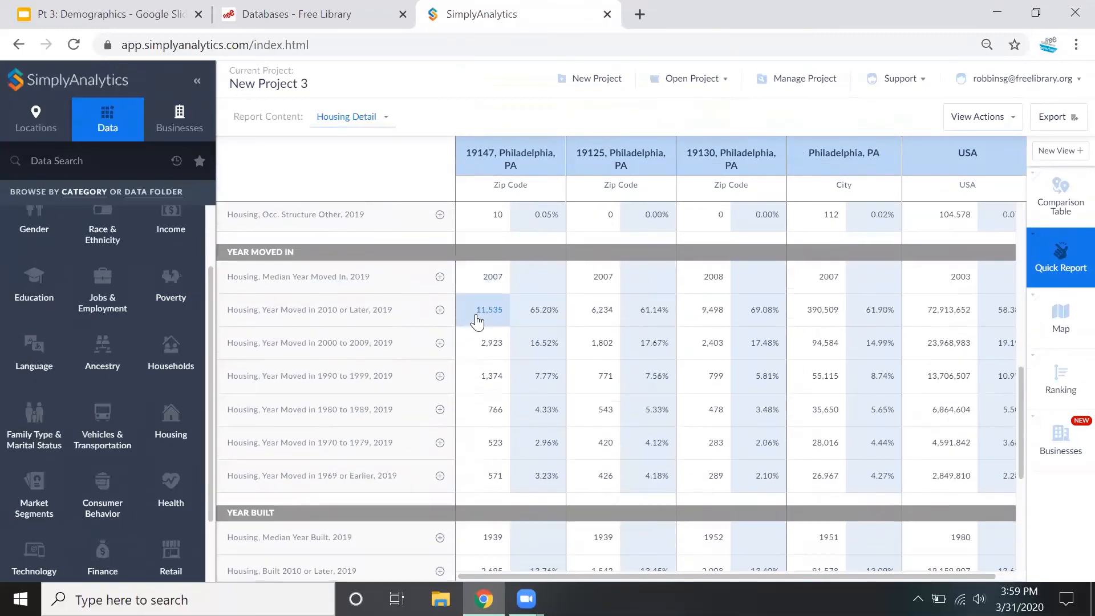
pyautogui.scroll(-5, 479, 319)
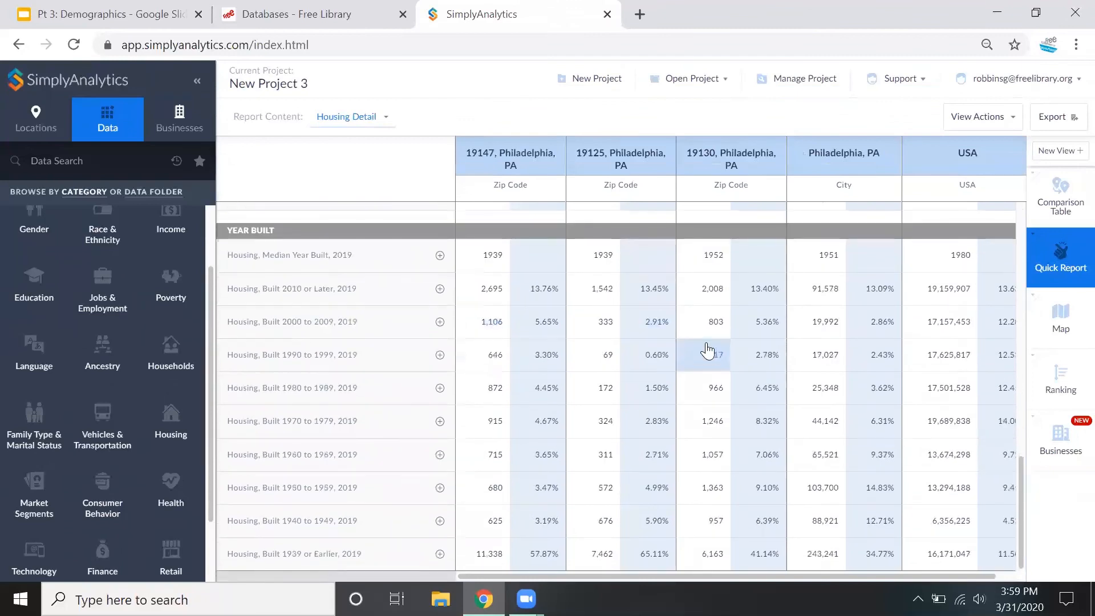
pyautogui.scroll(15, 701, 349)
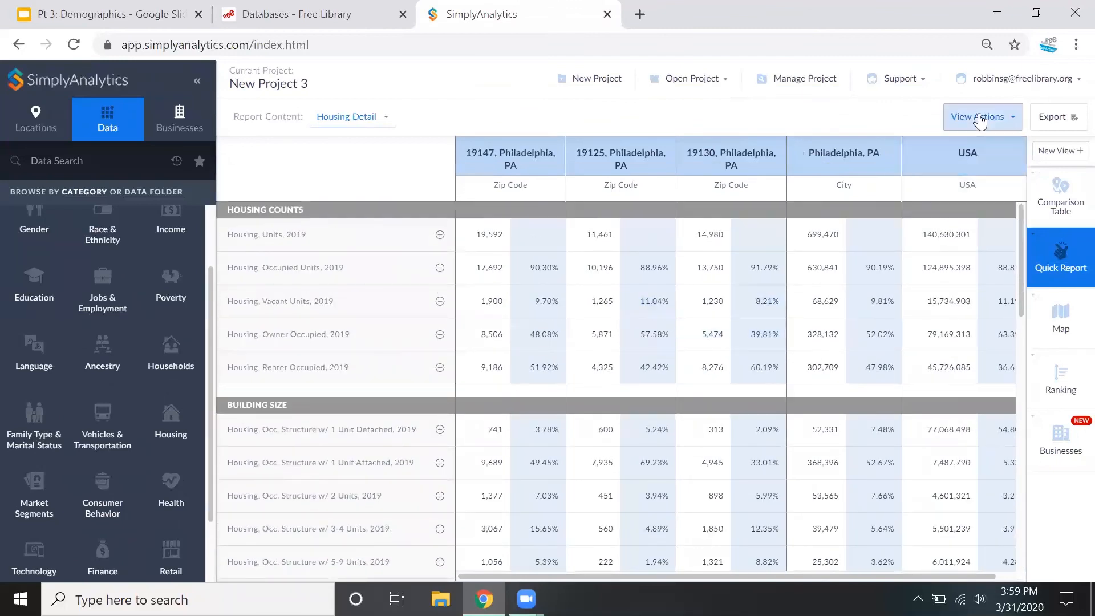
pyautogui.click(1065, 122)
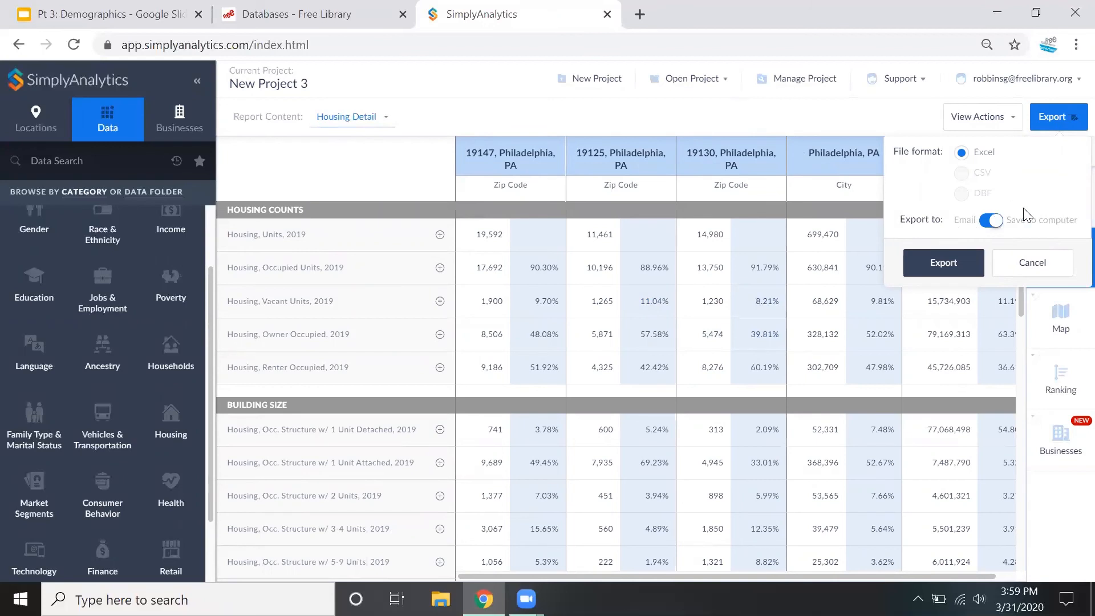
pyautogui.click(855, 123)
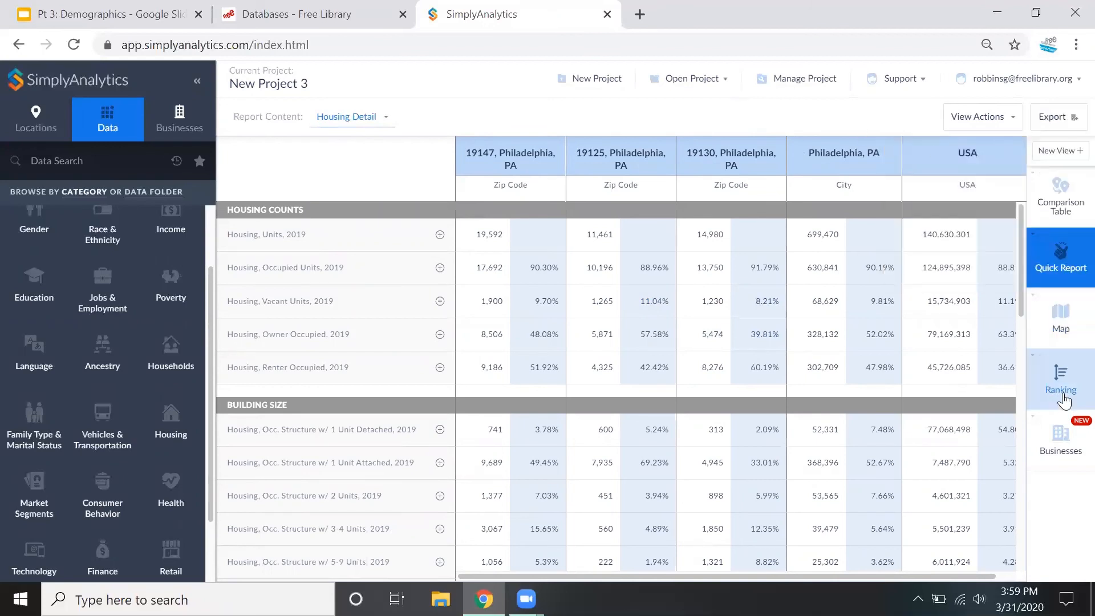
# Open the map and preview its export, shifting the crop region and viewing the page layout before closing without exporting
pyautogui.click(1064, 314)
pyautogui.click(1069, 115)
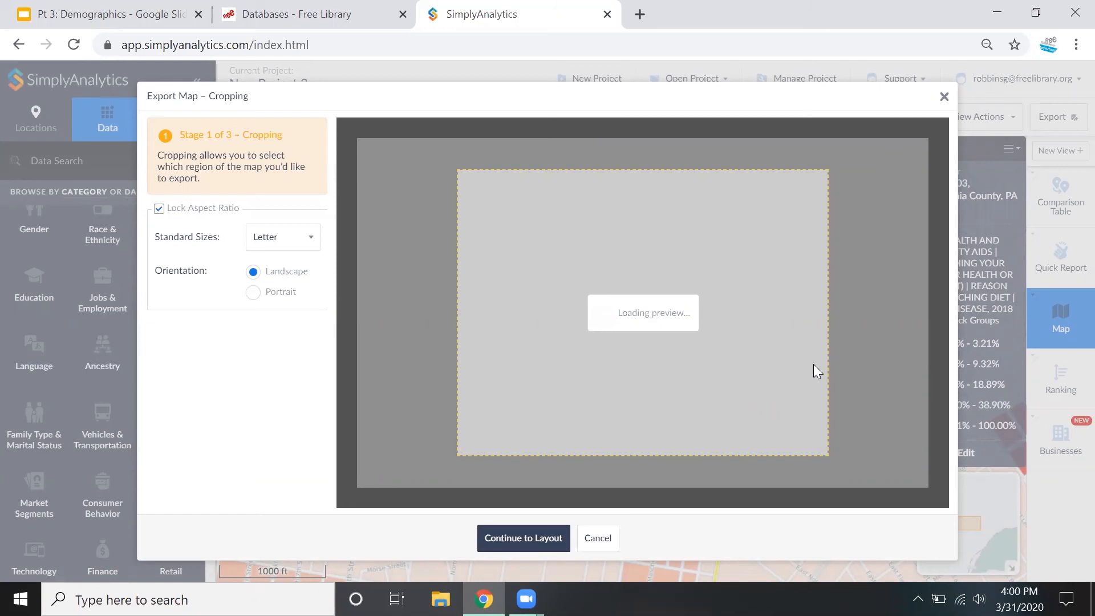
pyautogui.moveTo(559, 293); pyautogui.dragTo(645, 333)
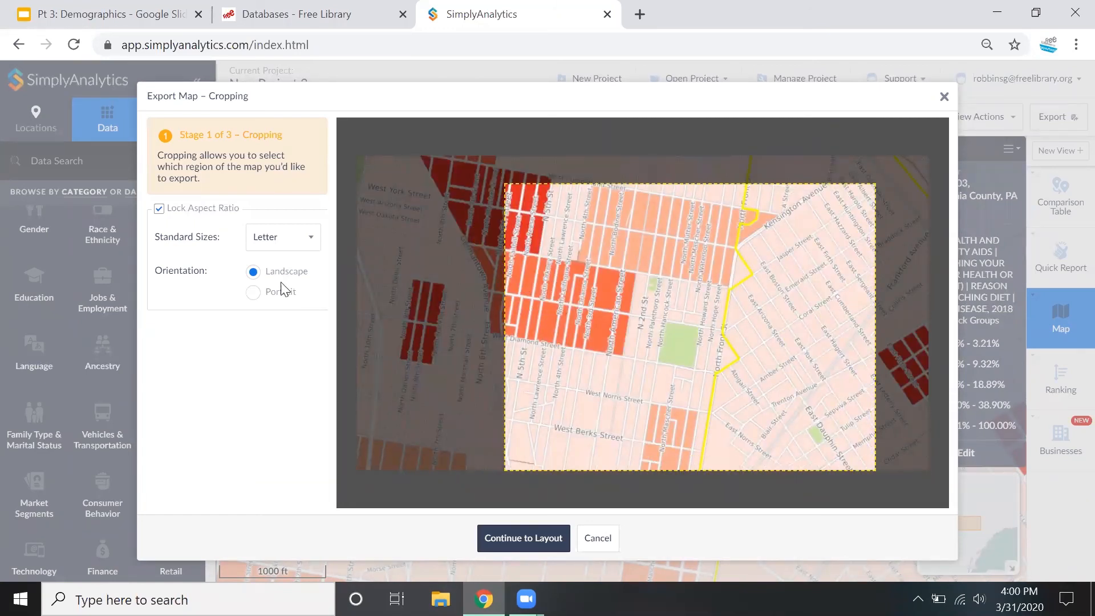
pyautogui.click(522, 537)
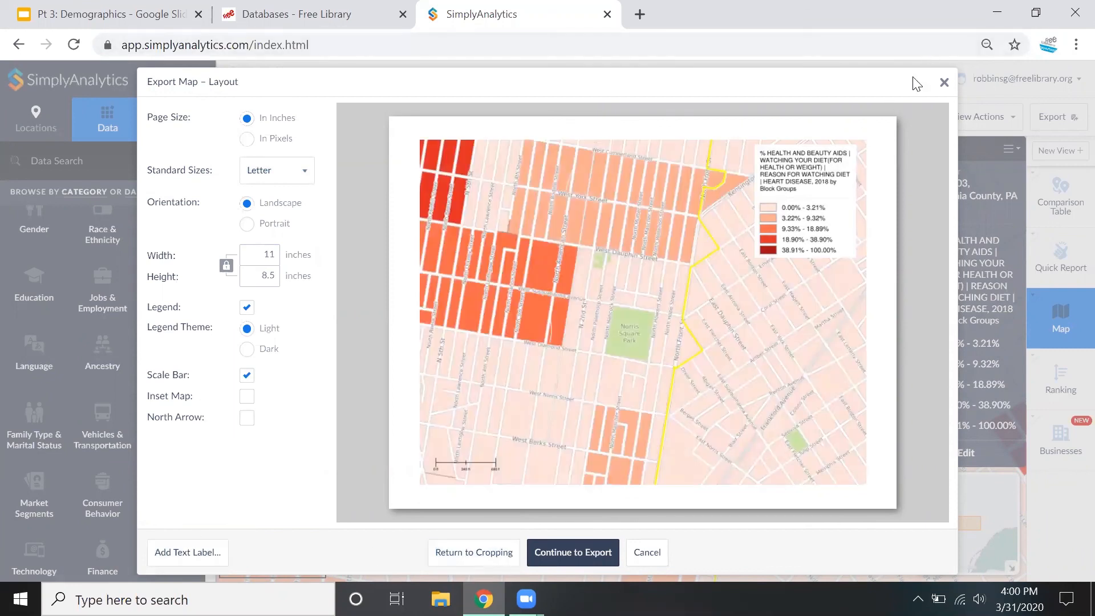
pyautogui.click(944, 85)
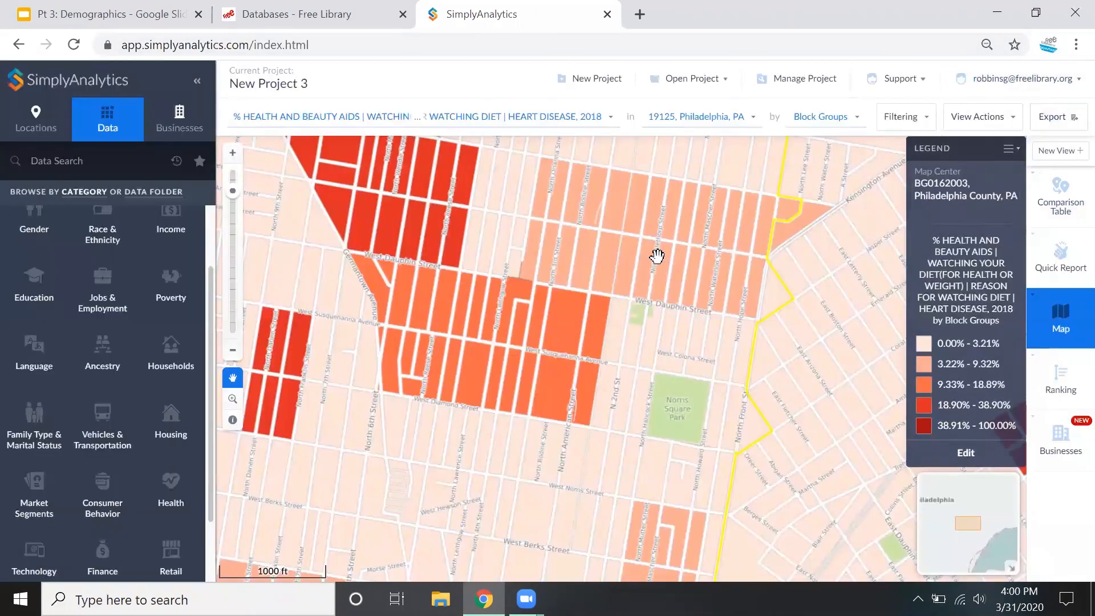
# Look over the heart disease diet map around 19125 at census tract and block group level, and view the available support resources
pyautogui.scroll(-2, 657, 256)
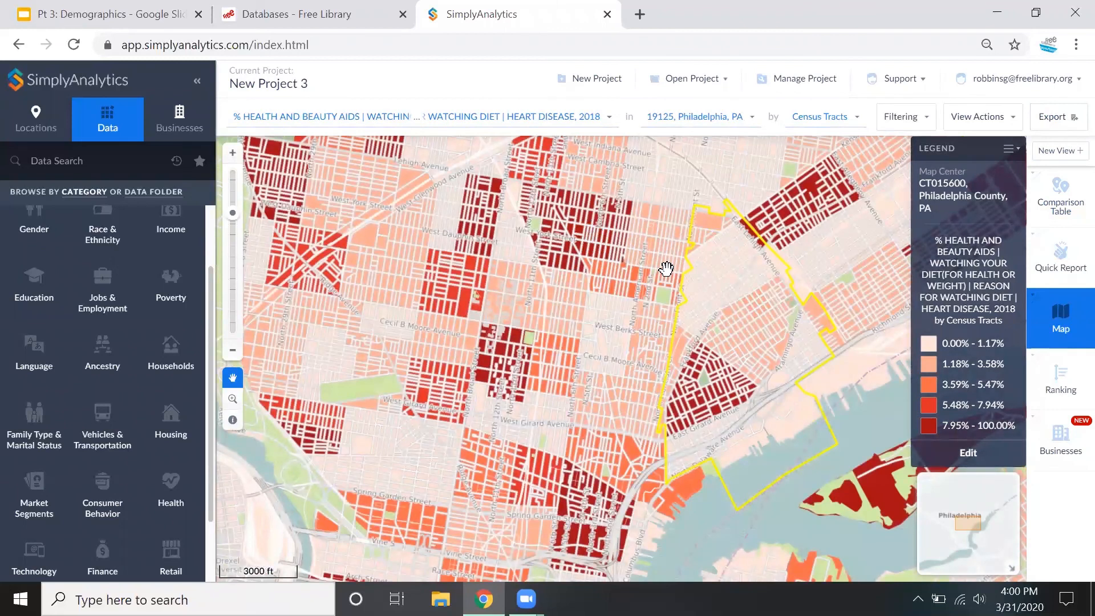
pyautogui.scroll(2, 666, 268)
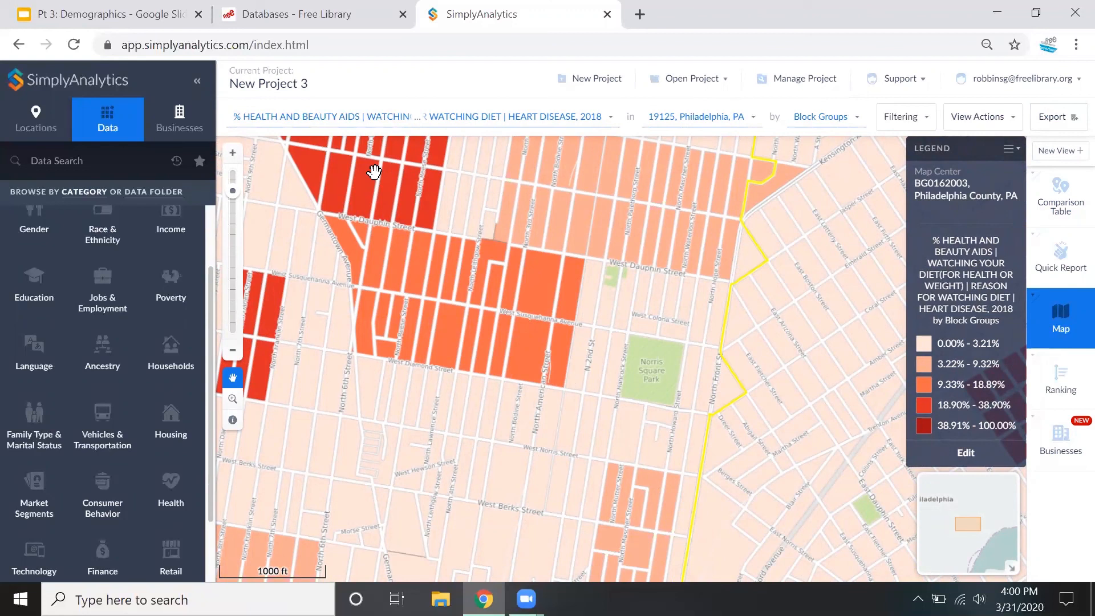
pyautogui.click(903, 82)
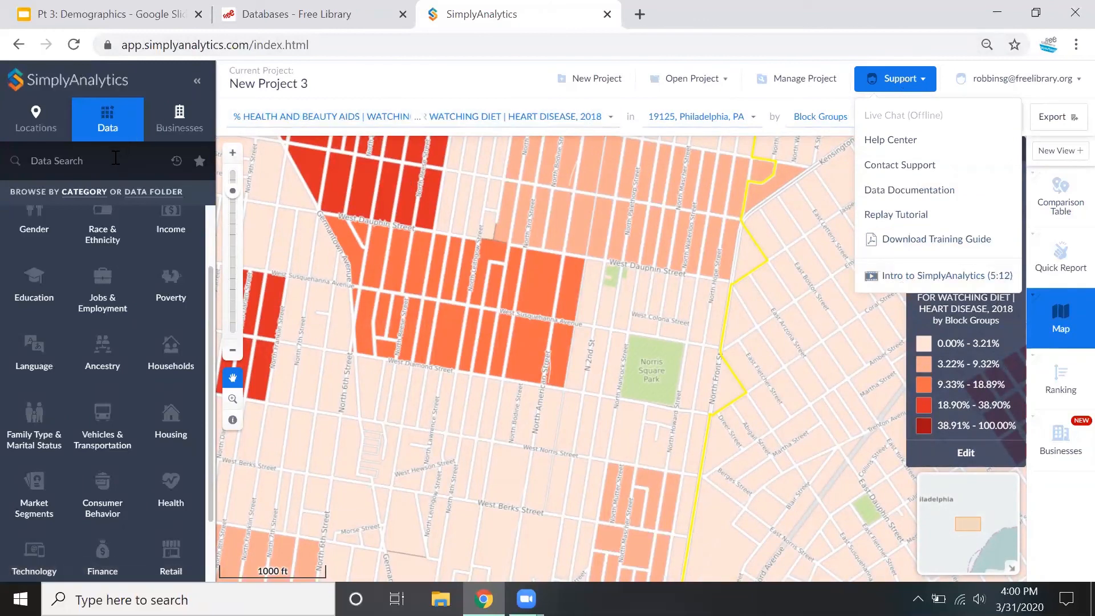
pyautogui.click(115, 159)
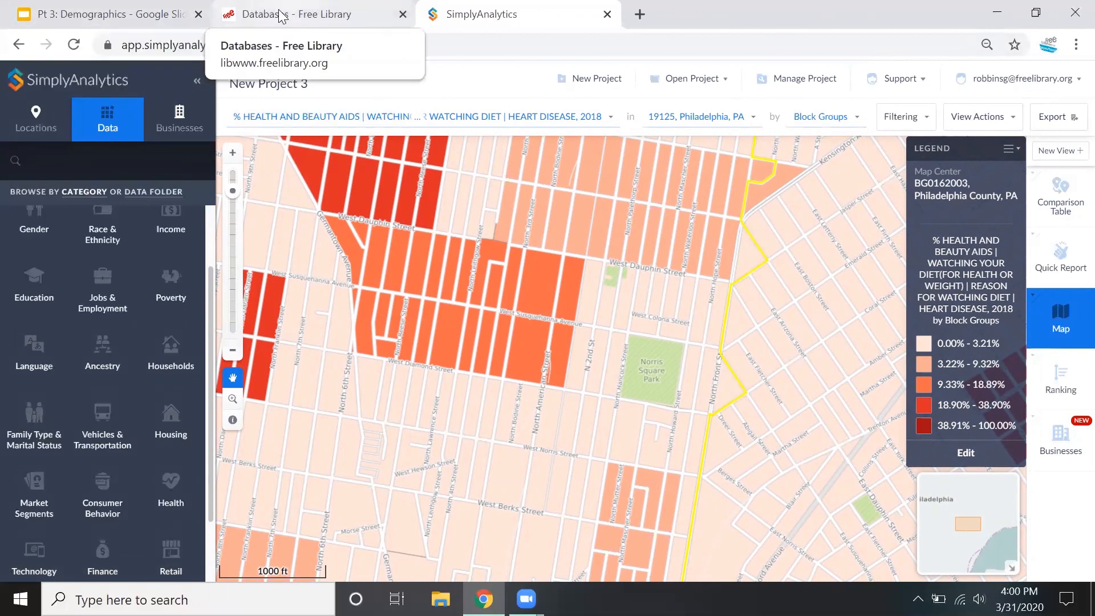
# Switch to the Google Slides presentation and advance to the "Now that you know the tools..." slide
pyautogui.click(134, 8)
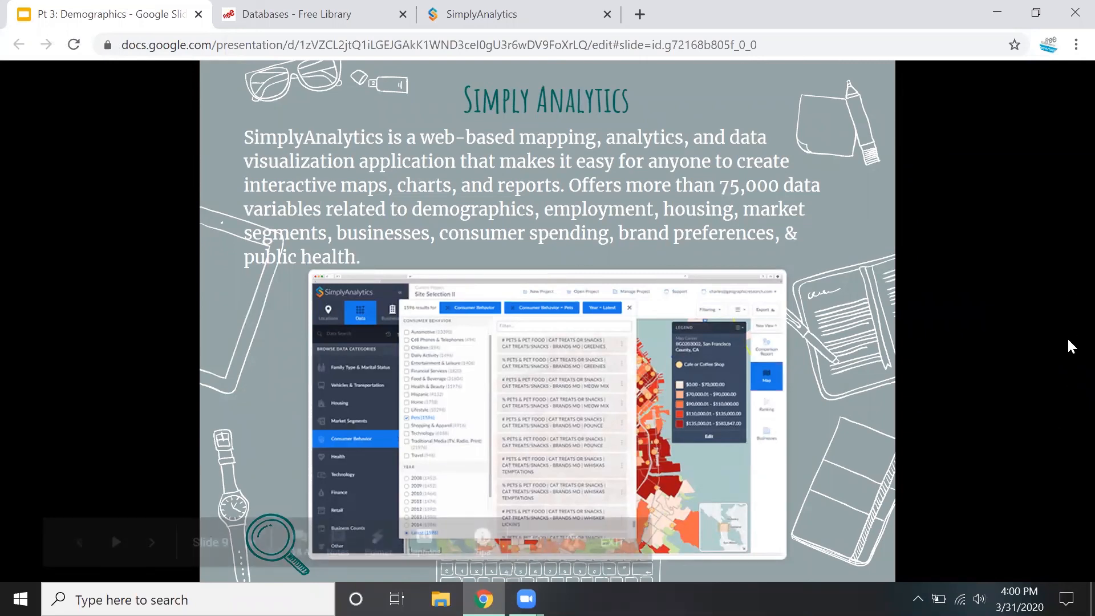
pyautogui.press('Right')
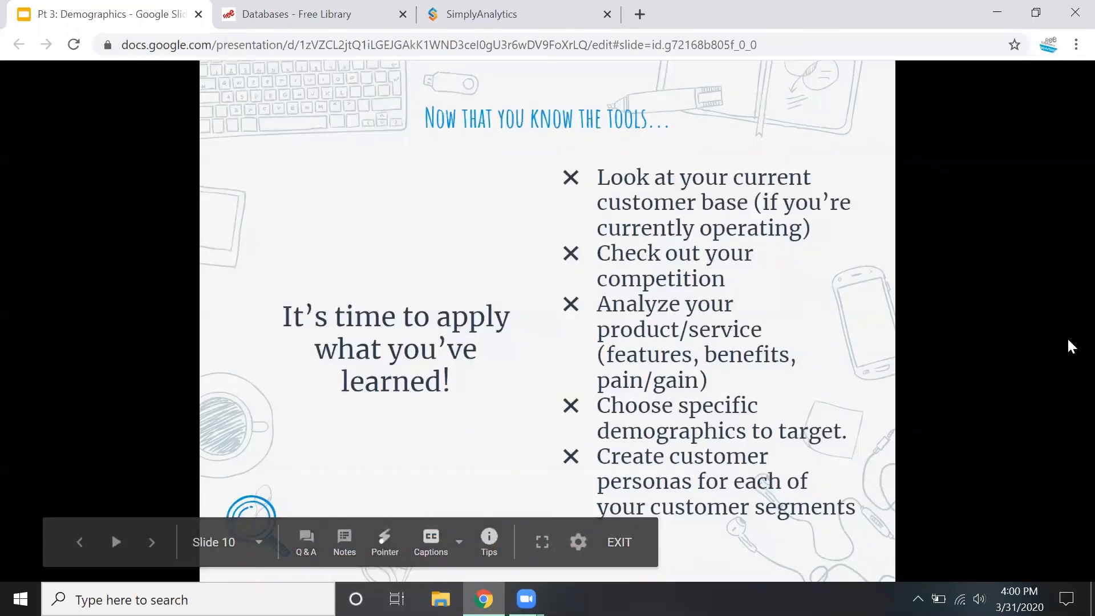